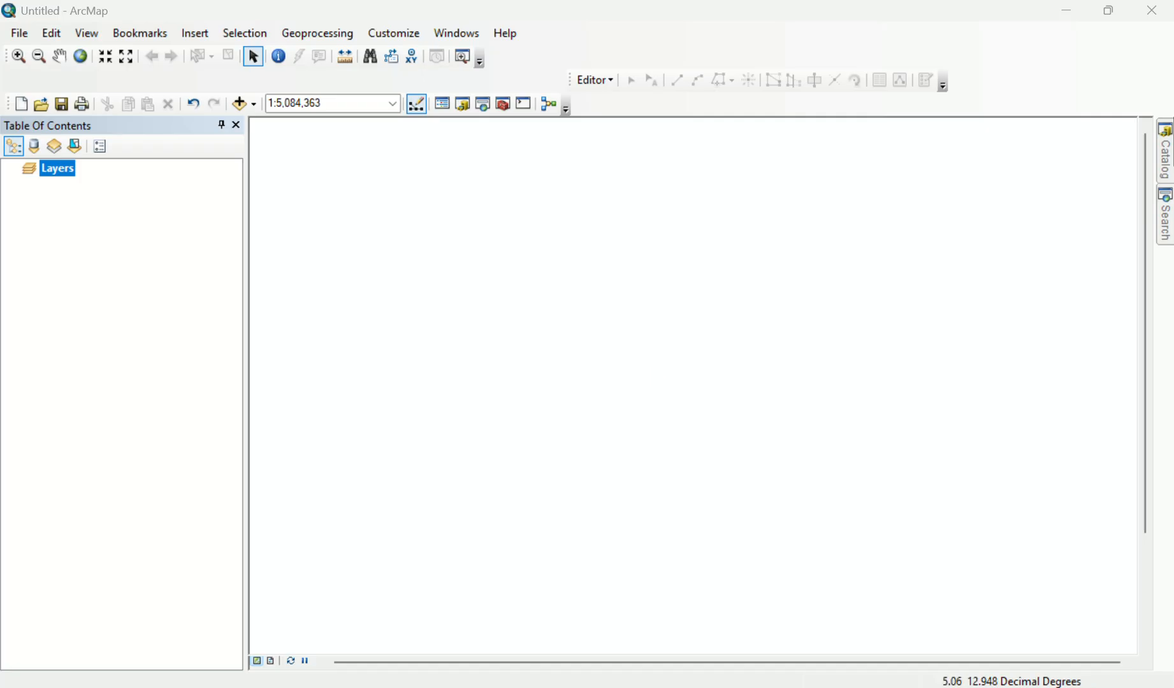
left_click(1165, 157)
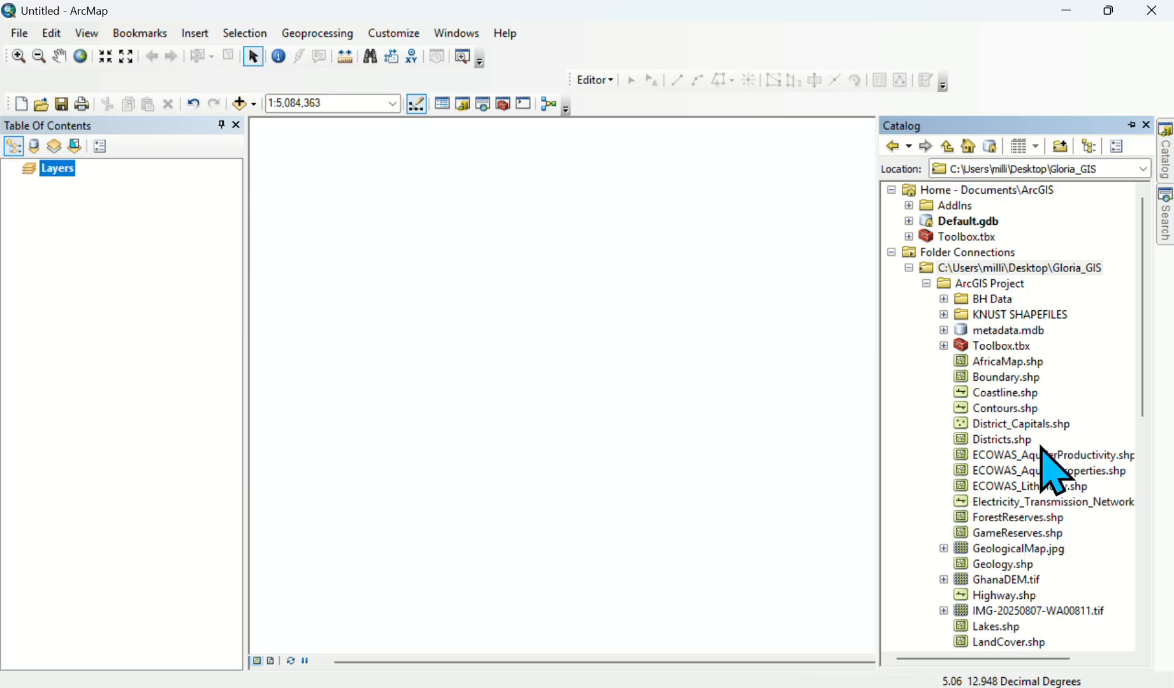
left_click(1161, 227)
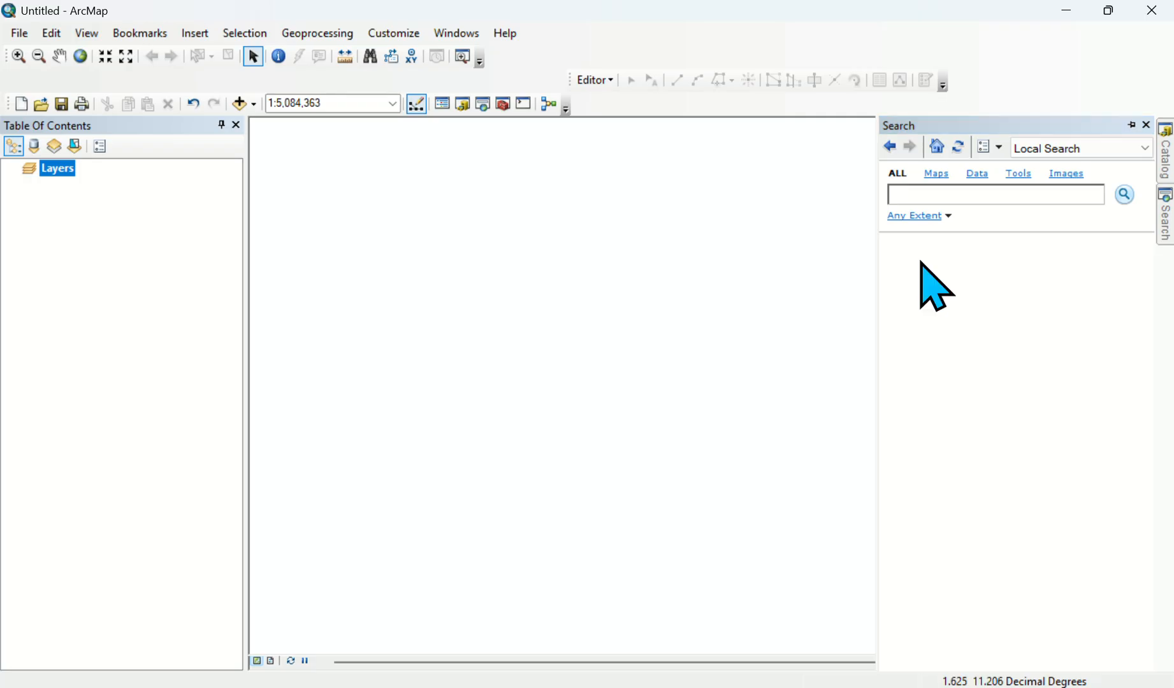
left_click(1165, 169)
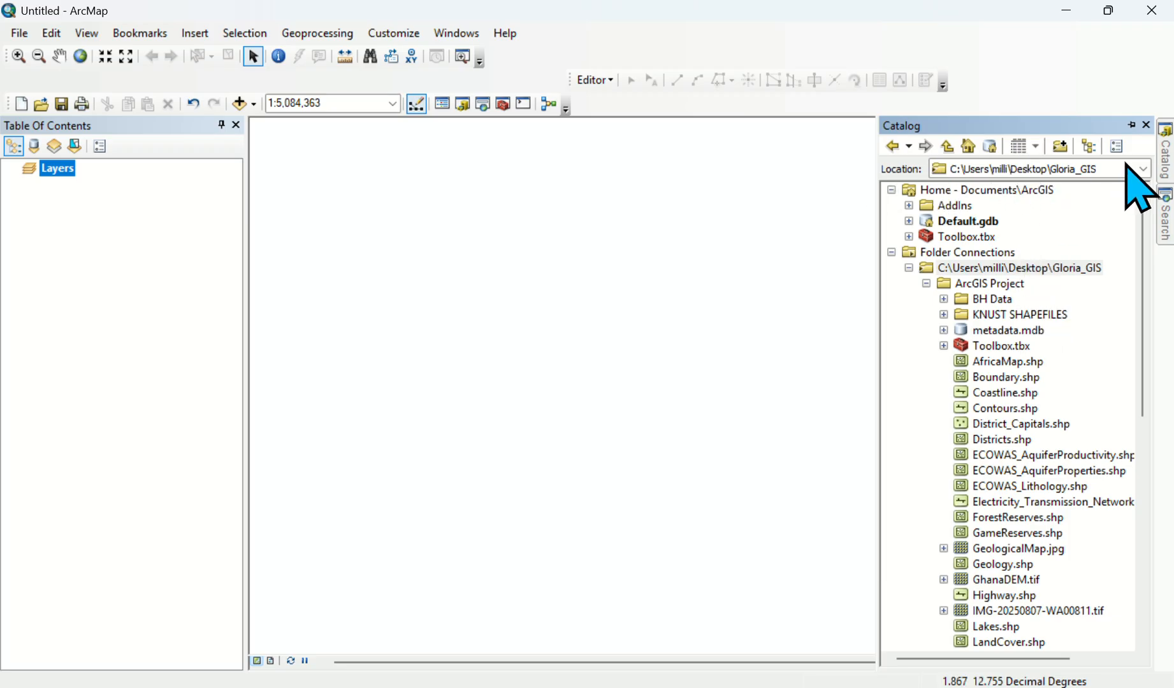
left_click(1059, 148)
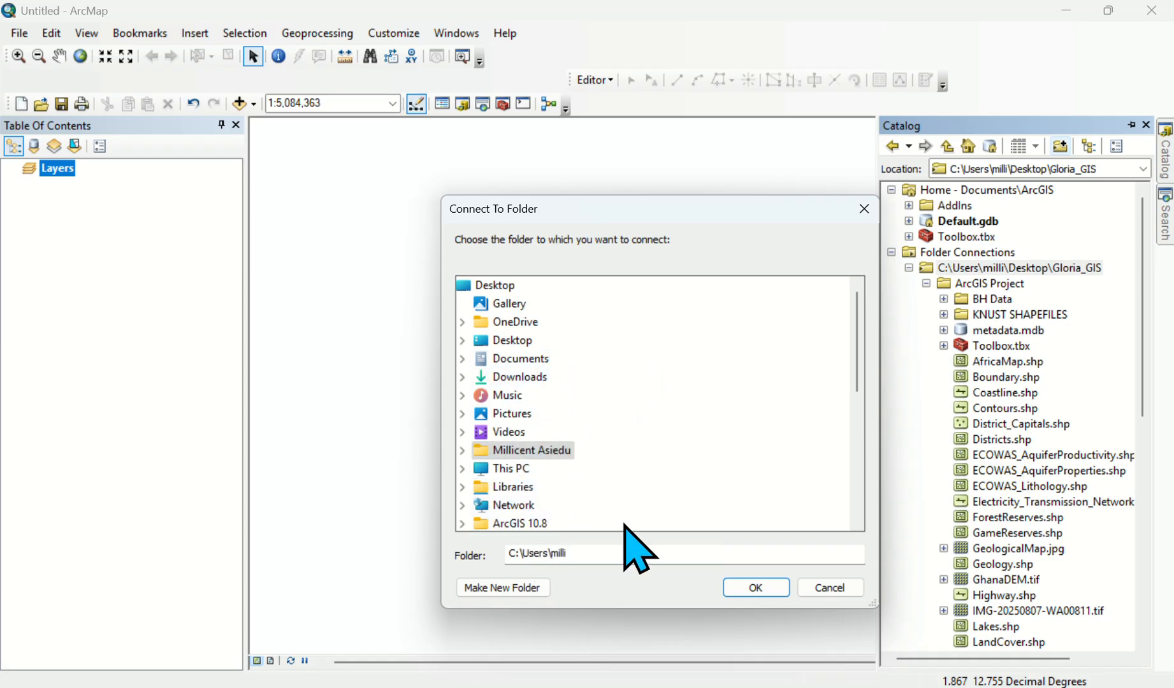
left_click(837, 588)
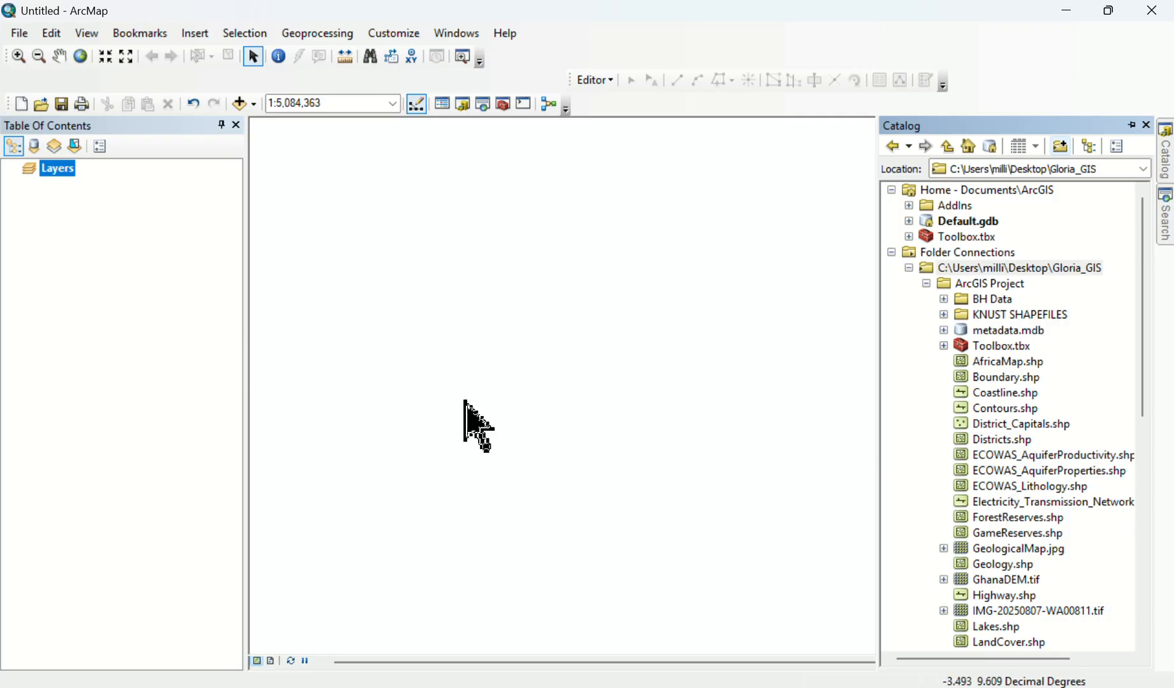
Browse to the ArcGIS Project folder for adding data, and leave without adding a layer.
left_click(20, 34)
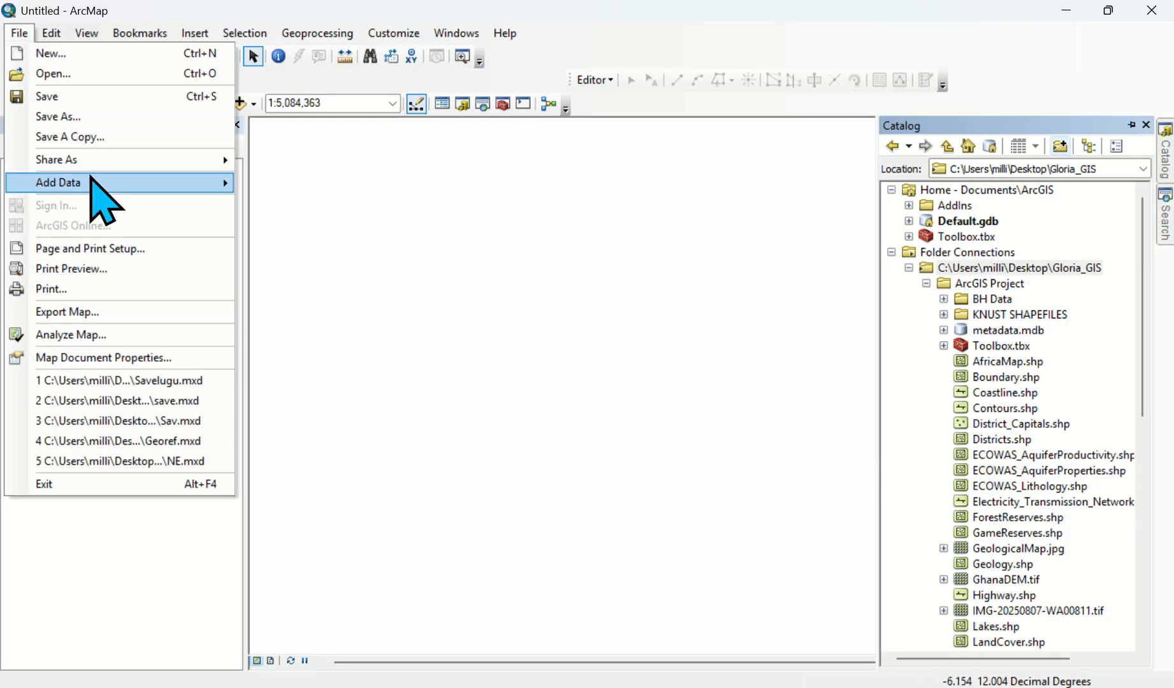
mouse_move(95, 181)
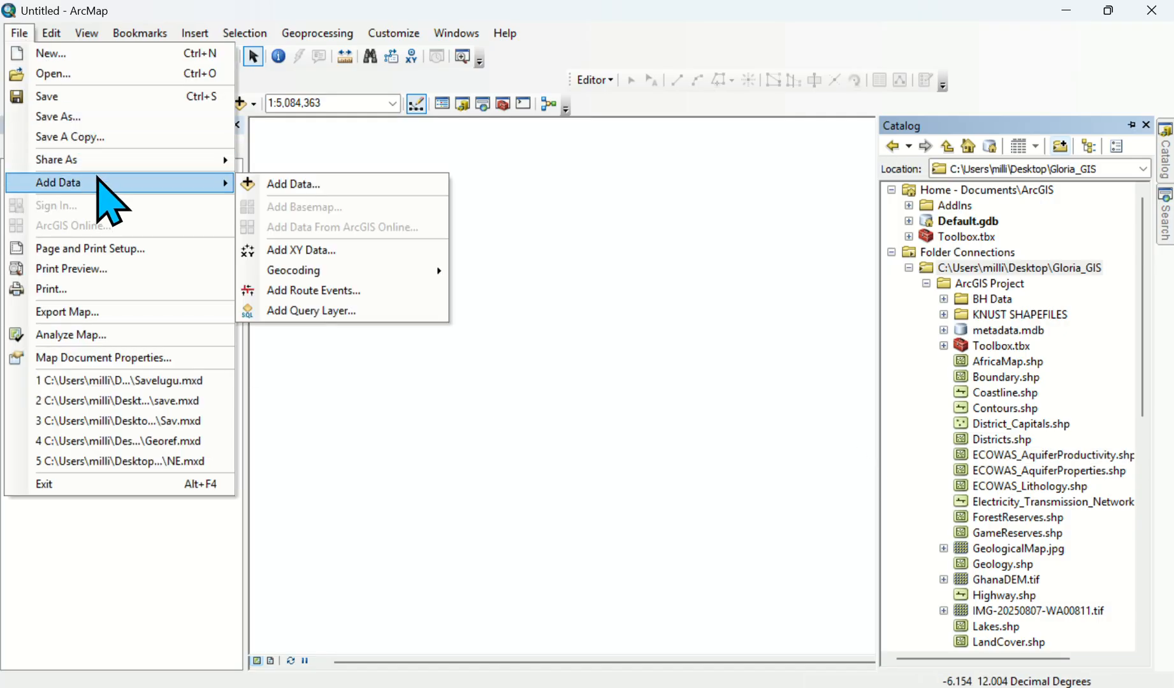
left_click(312, 185)
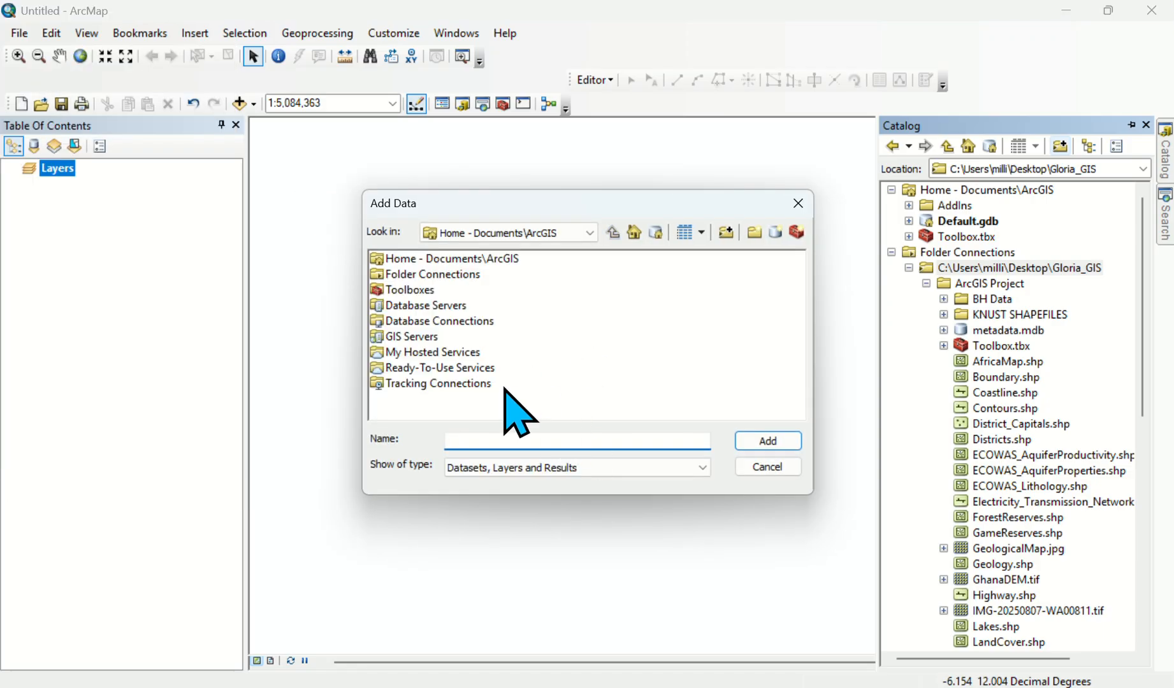
left_click(588, 234)
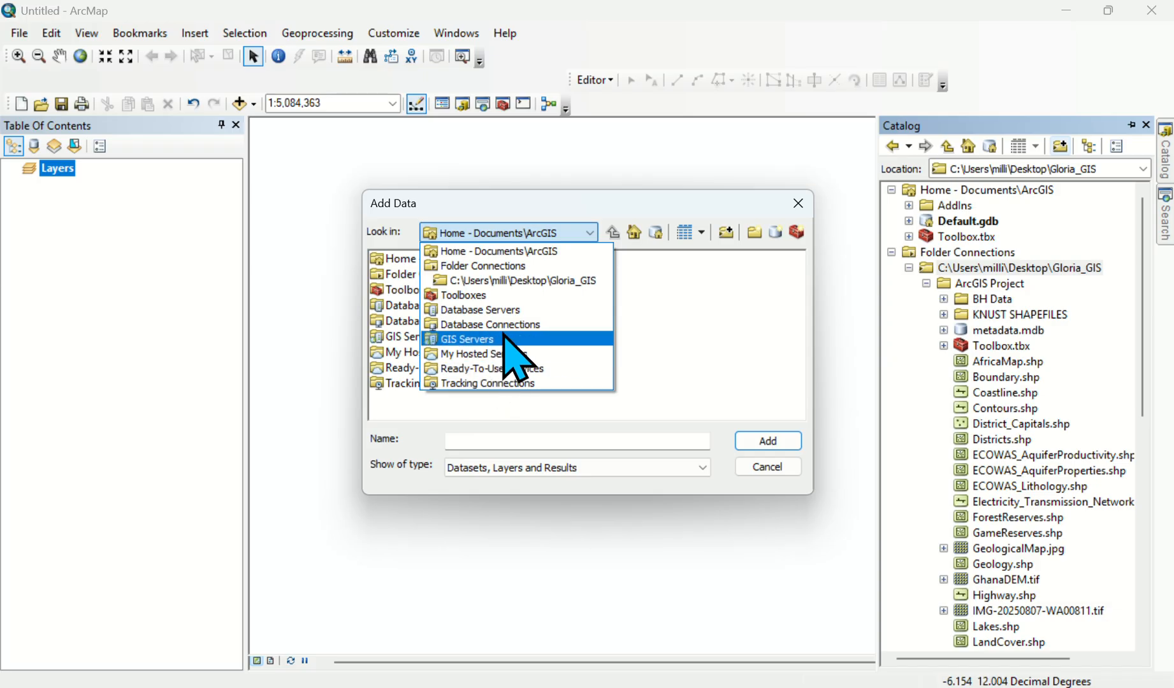
left_click(521, 281)
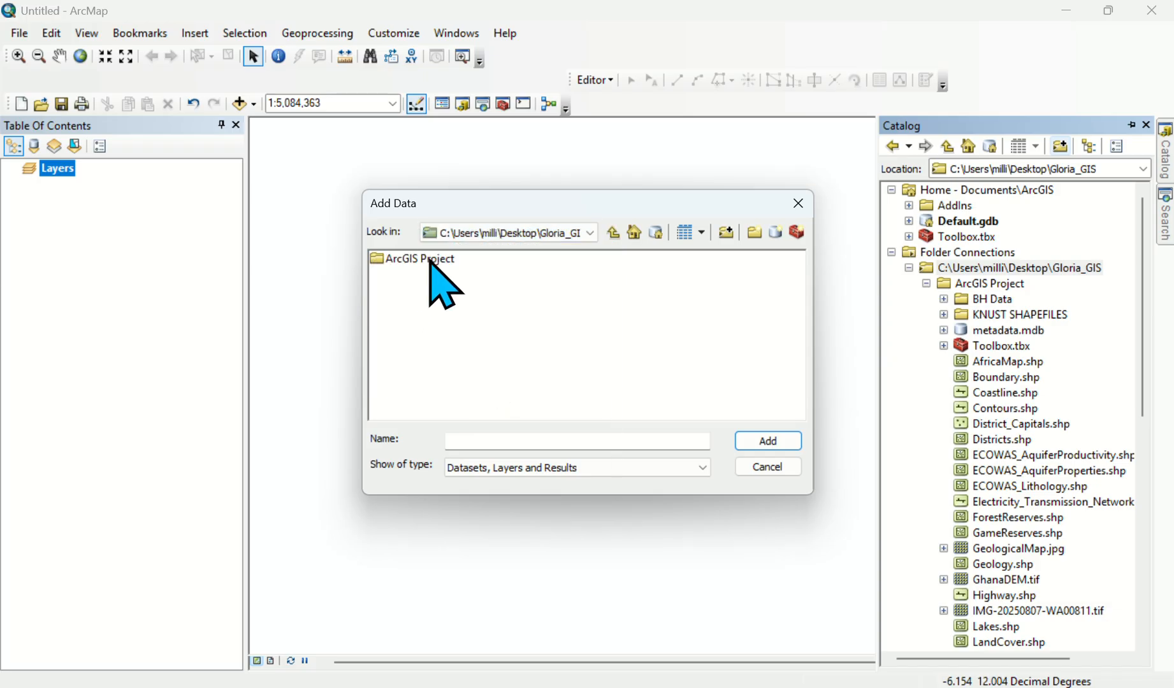
double_click(432, 261)
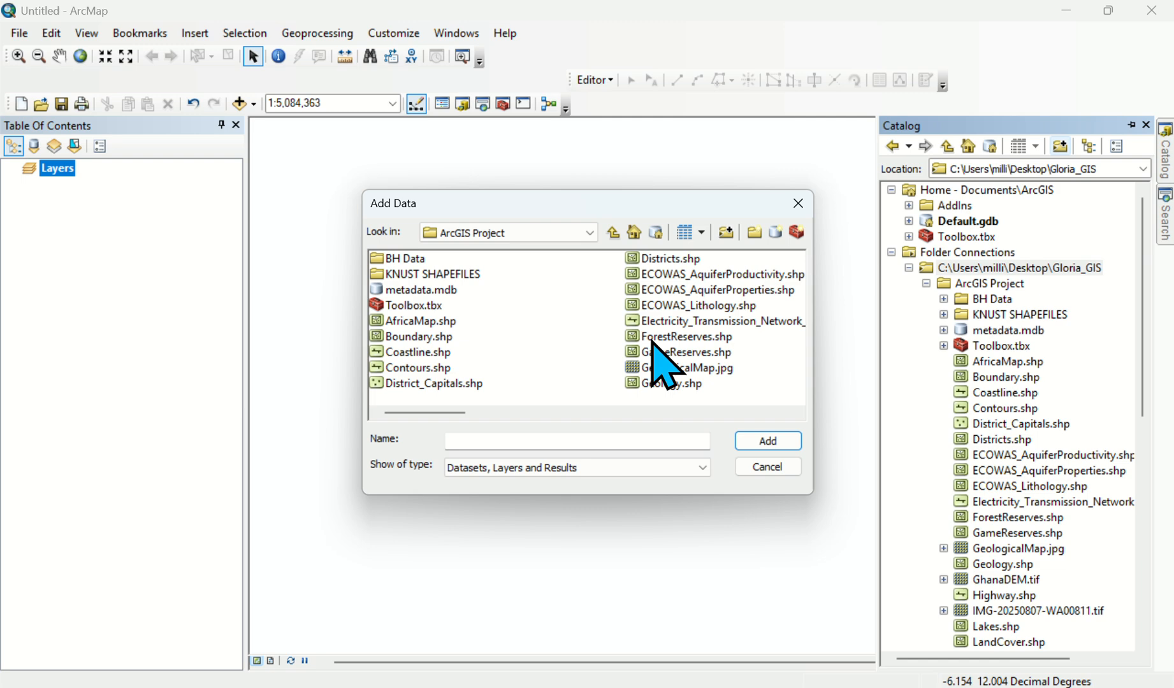
left_click(799, 204)
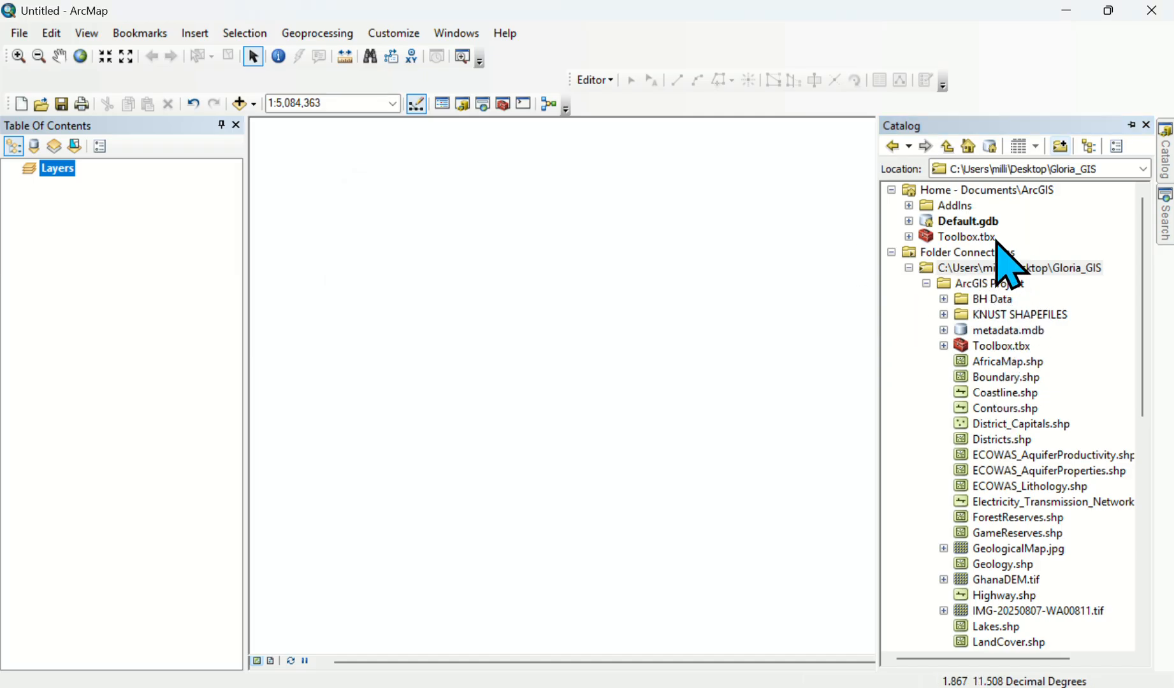
Collapse and re-expand the connected folder and its ArcGIS Project subfolder in the Catalog, and look through the shapefiles and rasters inside.
left_click(1033, 267)
double_click(1033, 267)
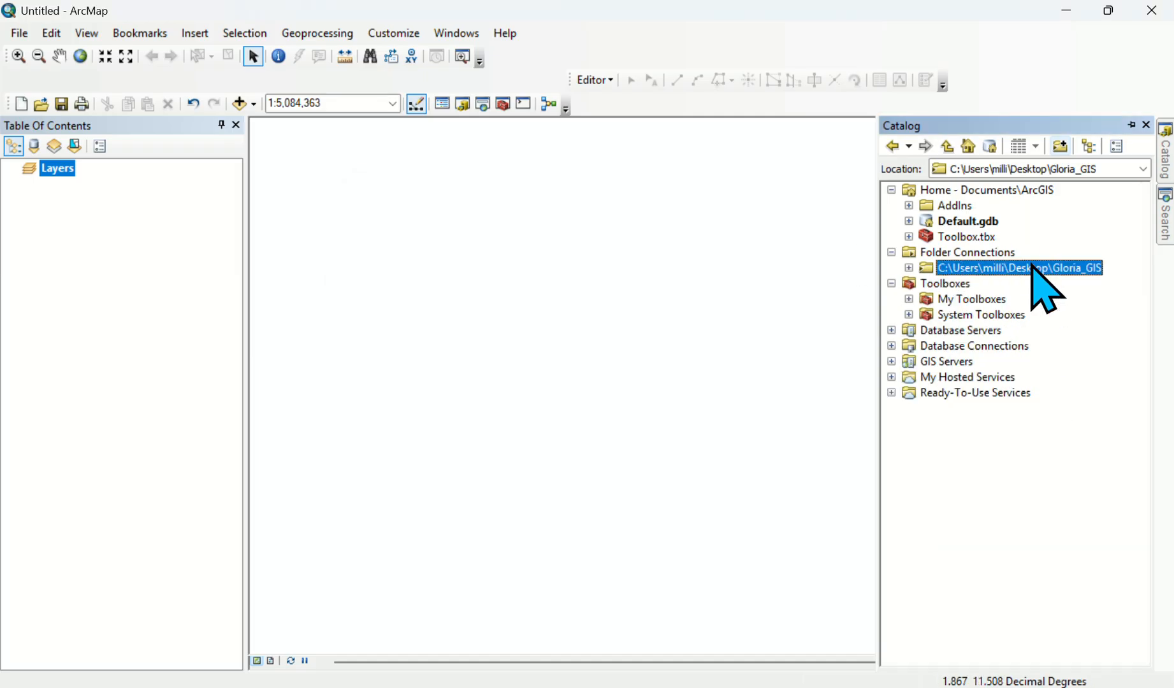
double_click(1033, 268)
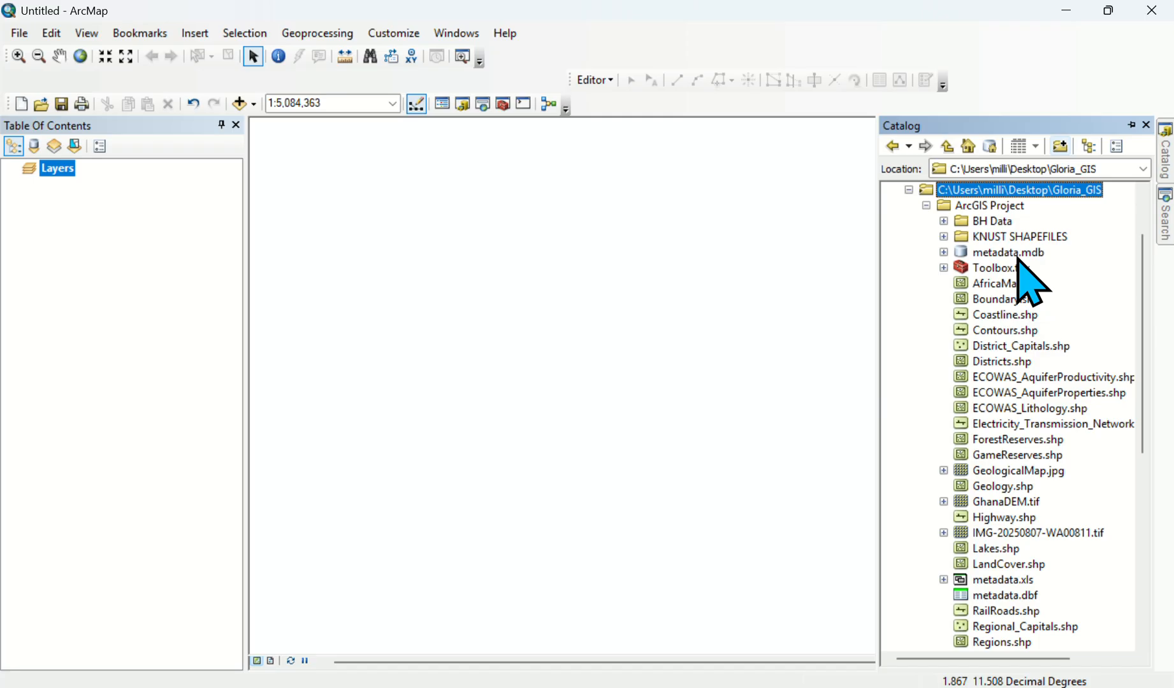
left_click(997, 205)
double_click(996, 206)
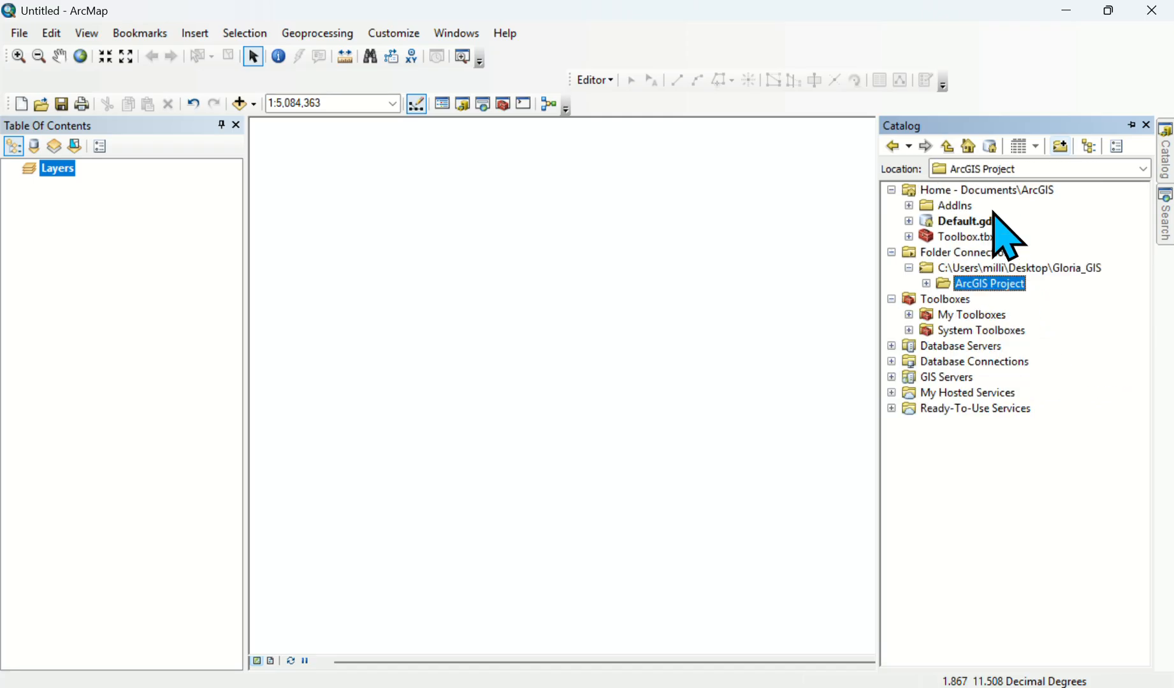
double_click(982, 284)
scroll(966, 497, "down", 8)
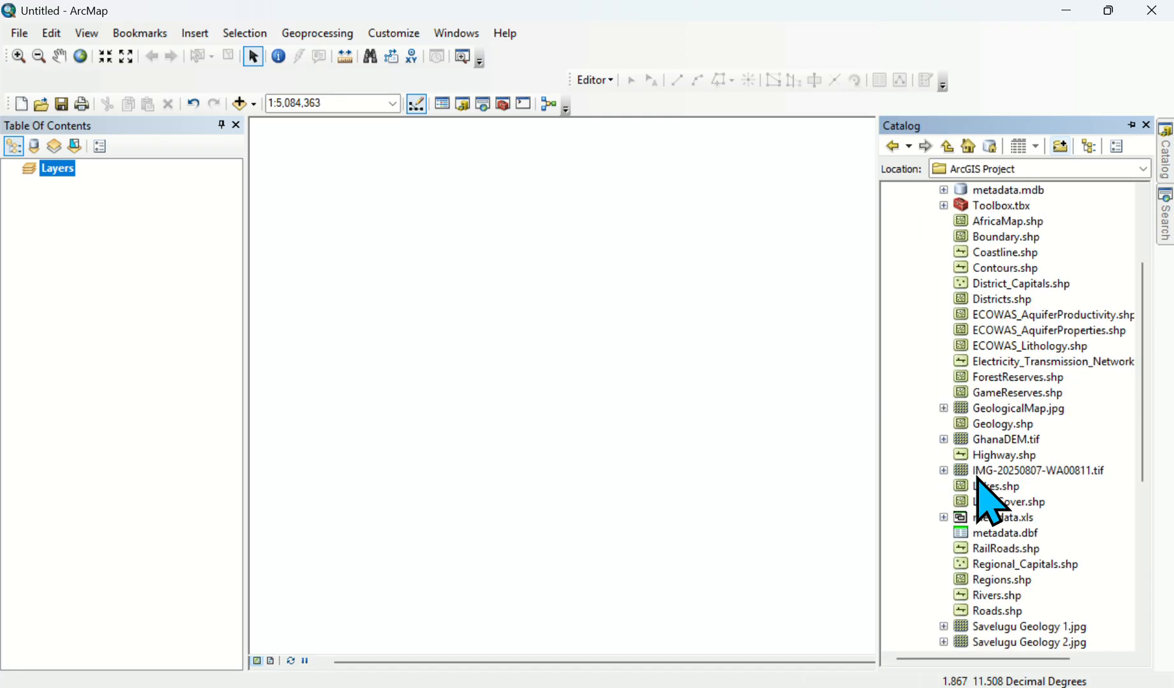
scroll(985, 504, "up", 6)
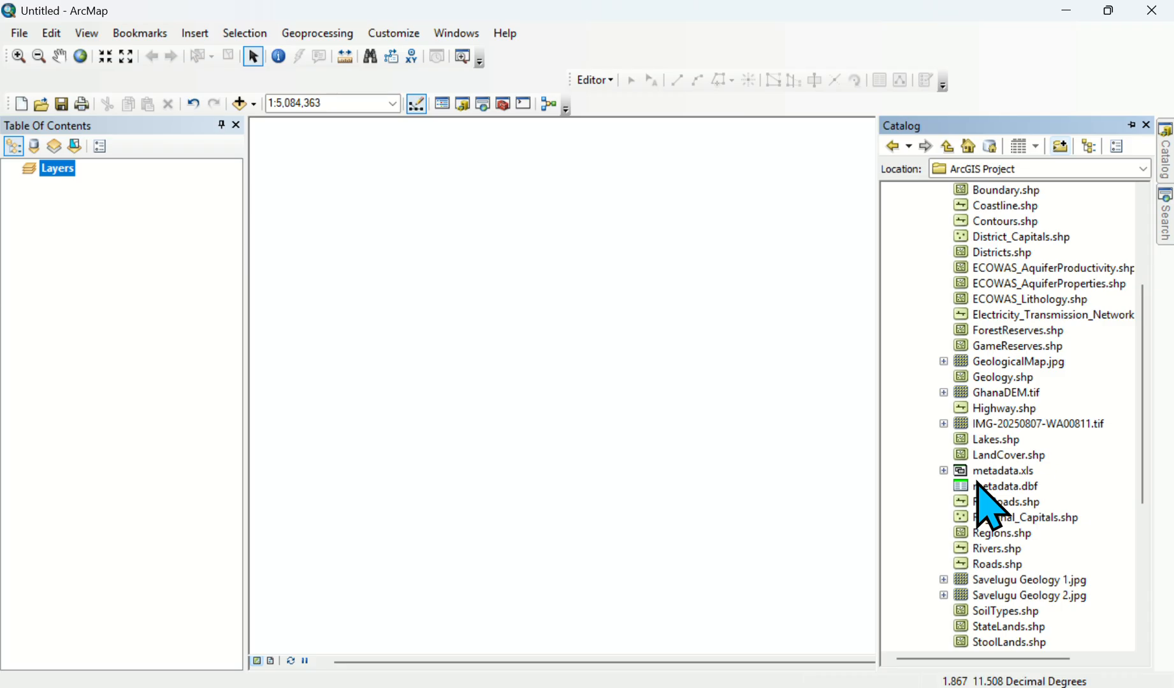
scroll(979, 485, "up", 3)
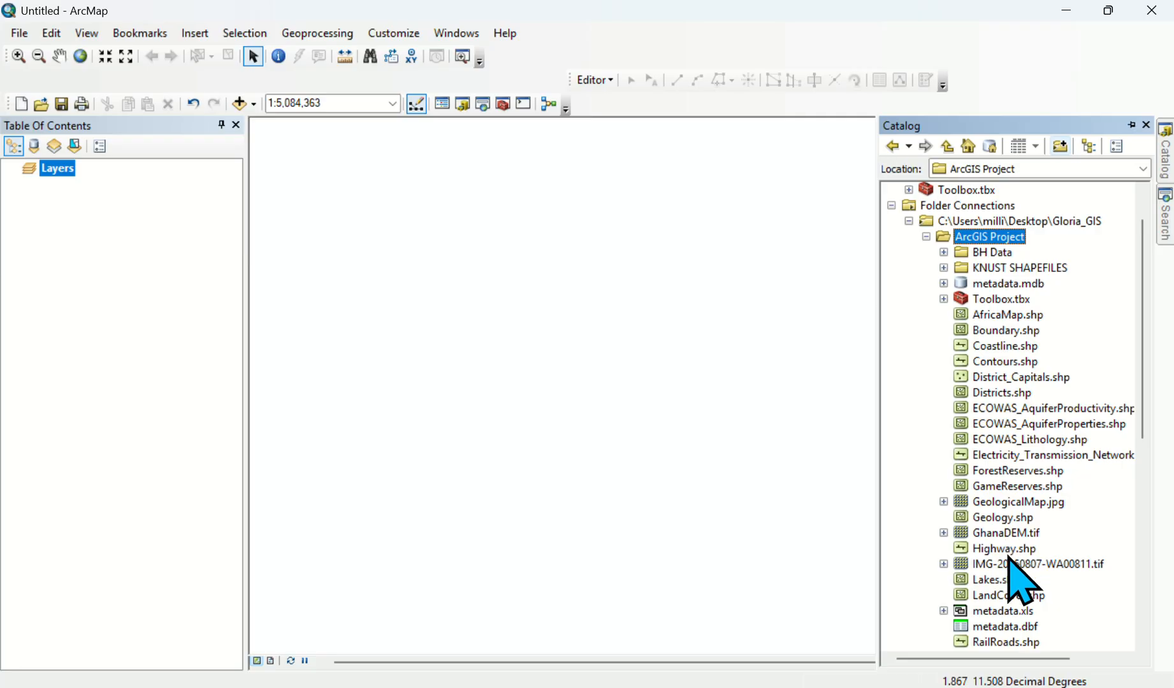
scroll(1010, 561, "down", 1)
scroll(1010, 556, "down", 2)
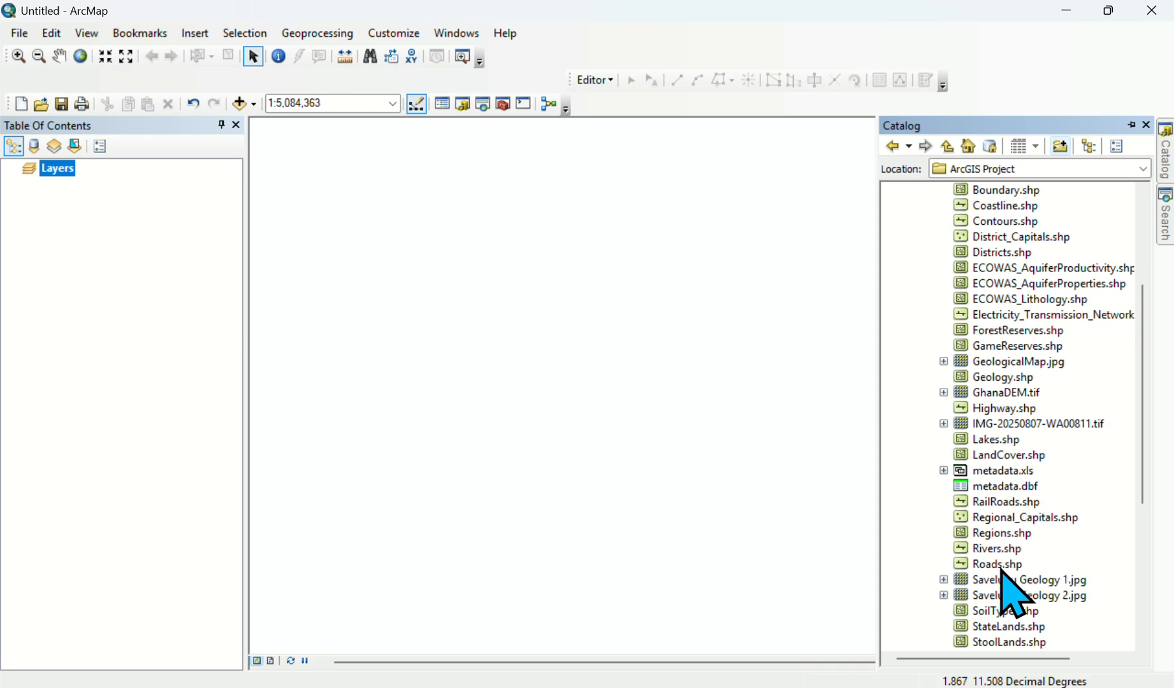
scroll(1012, 555, "down", 2)
scroll(1014, 548, "down", 2)
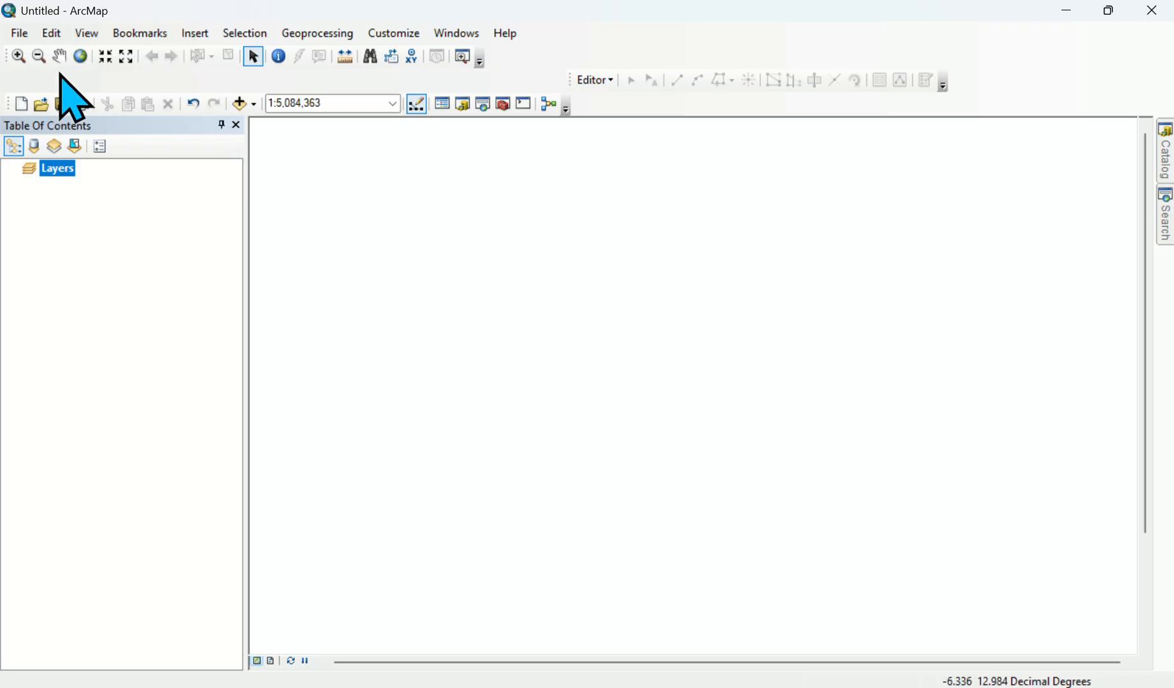
Add the District_Capitals, Districts, Rivers and Towns shapefiles from the ArcGIS Project folder to the map.
left_click(19, 35)
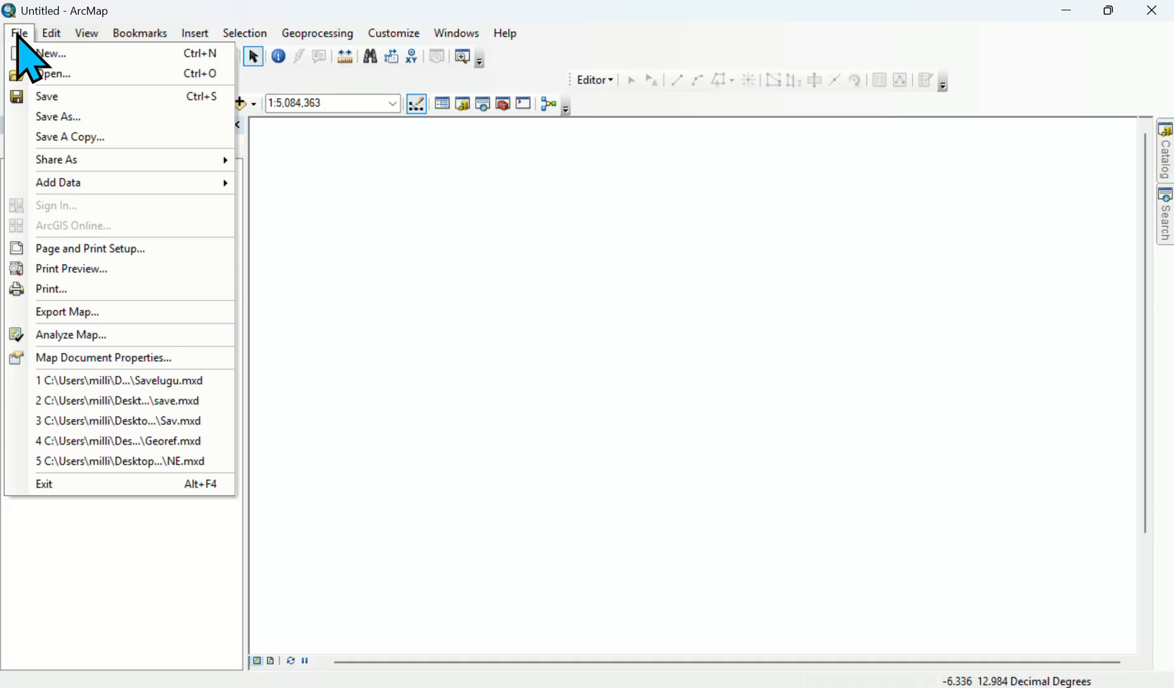
mouse_move(83, 184)
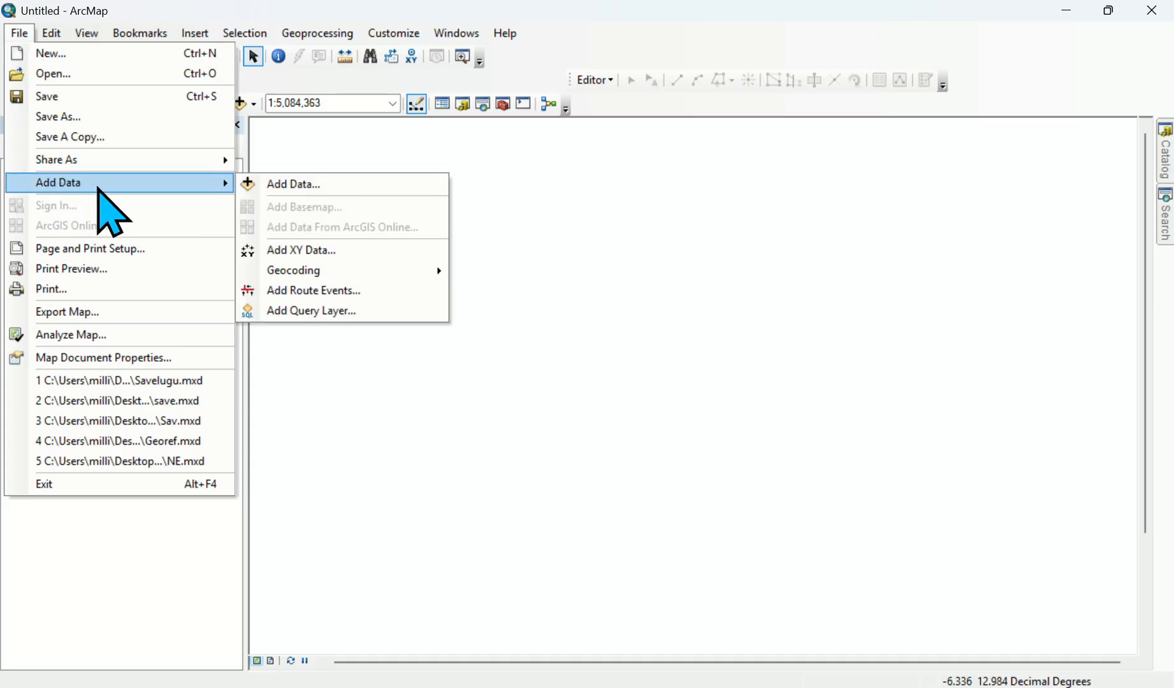
left_click(282, 186)
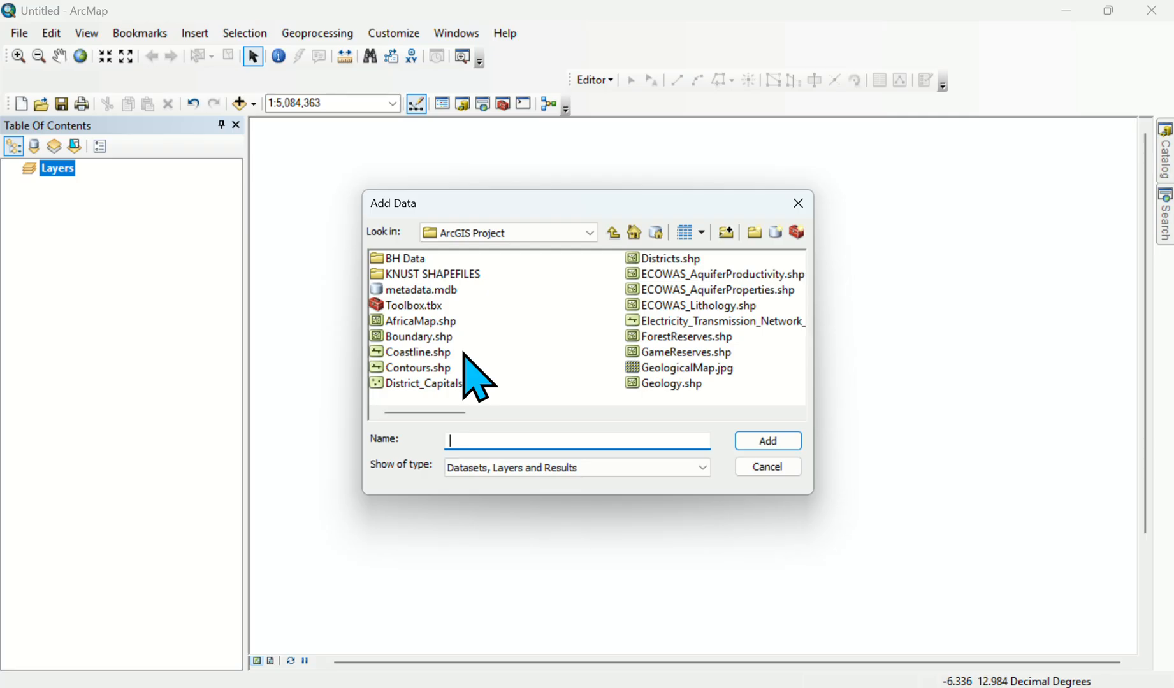
left_click(422, 383)
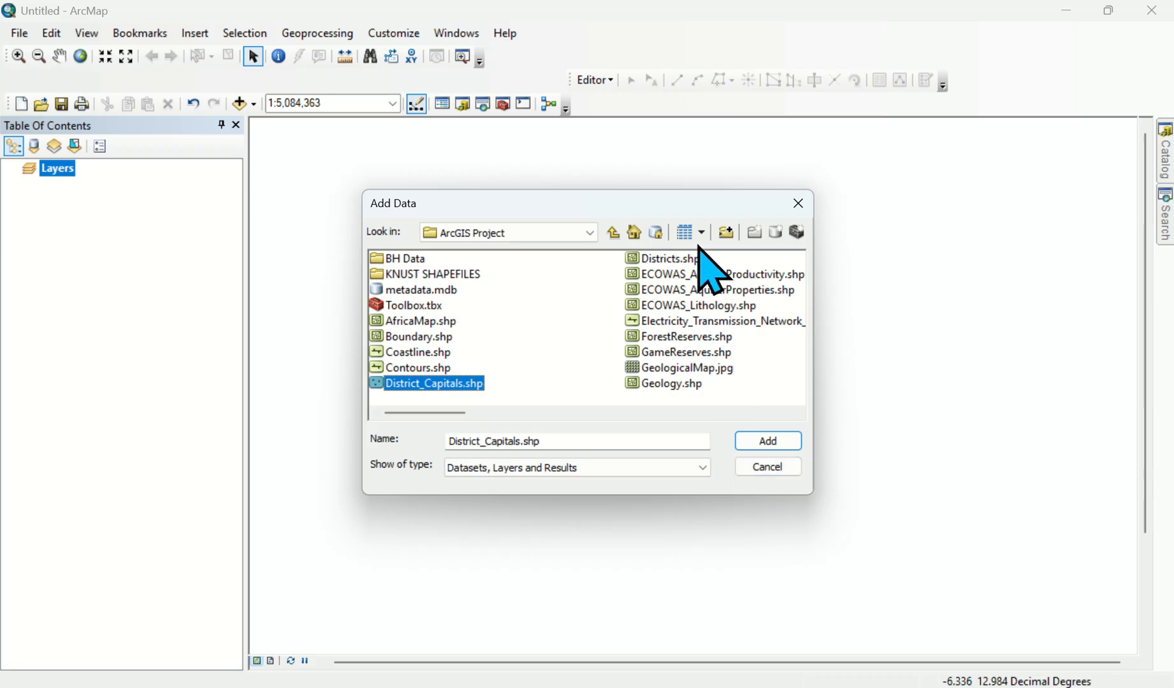
left_click(680, 261, "ctrl")
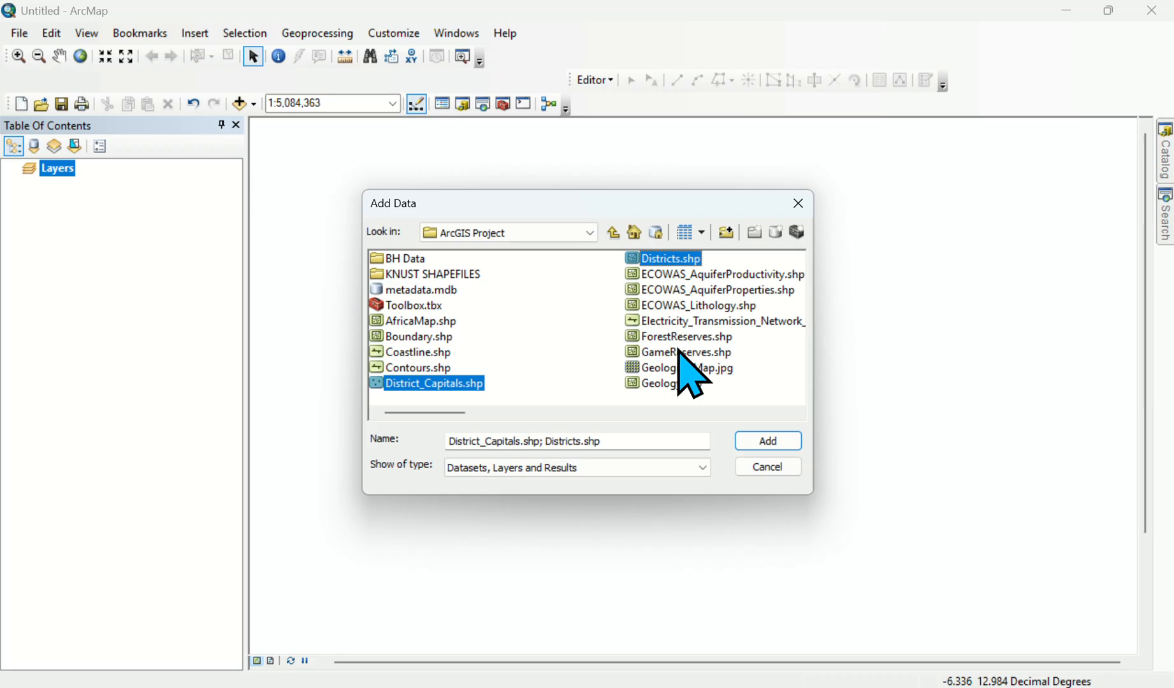
scroll(472, 320, "down", 2)
scroll(463, 322, "up", 3)
scroll(552, 347, "down", 1)
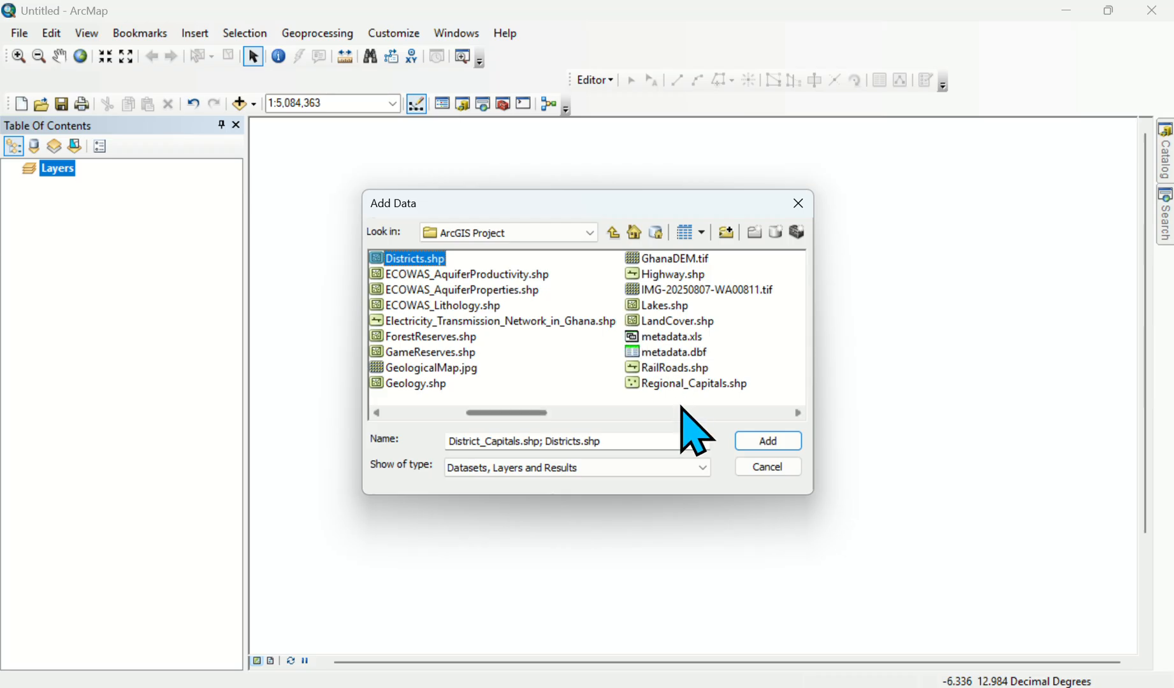
scroll(684, 383, "down", 1)
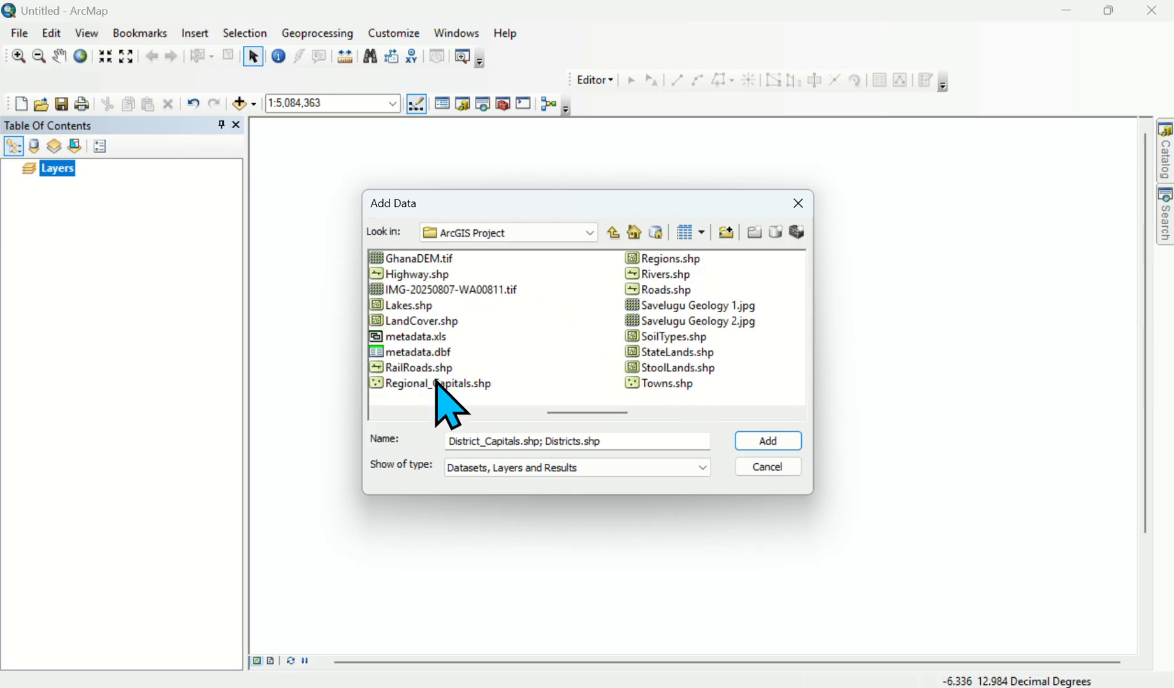
left_click(670, 275, "ctrl")
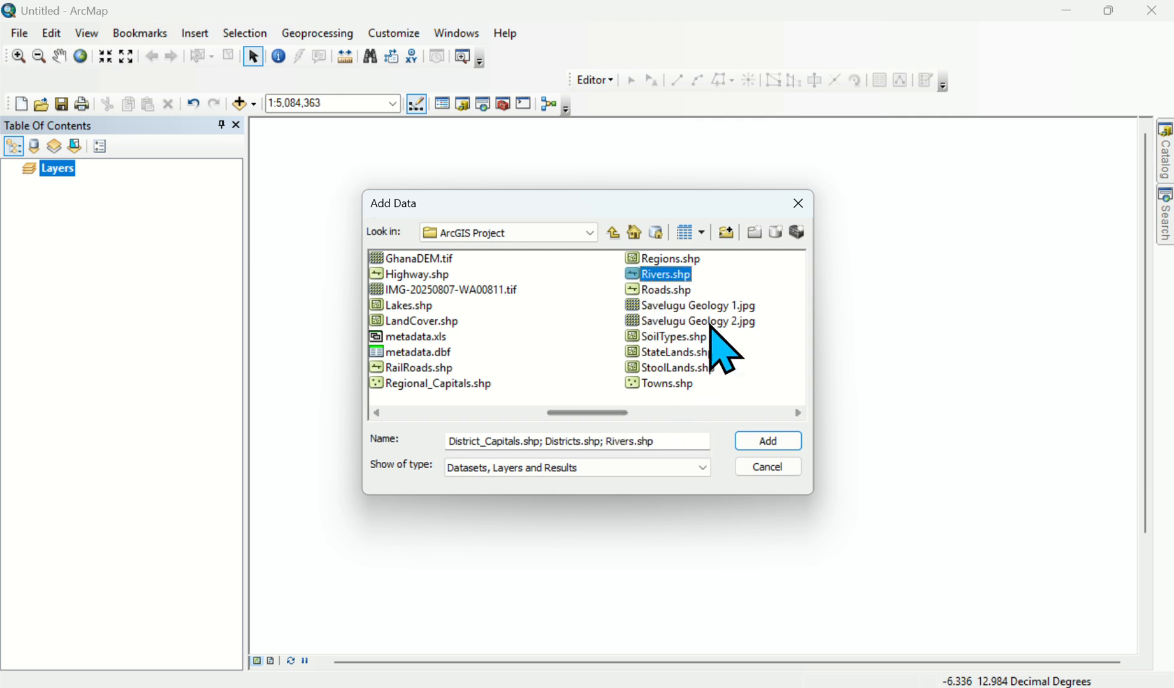
left_click(677, 385, "ctrl")
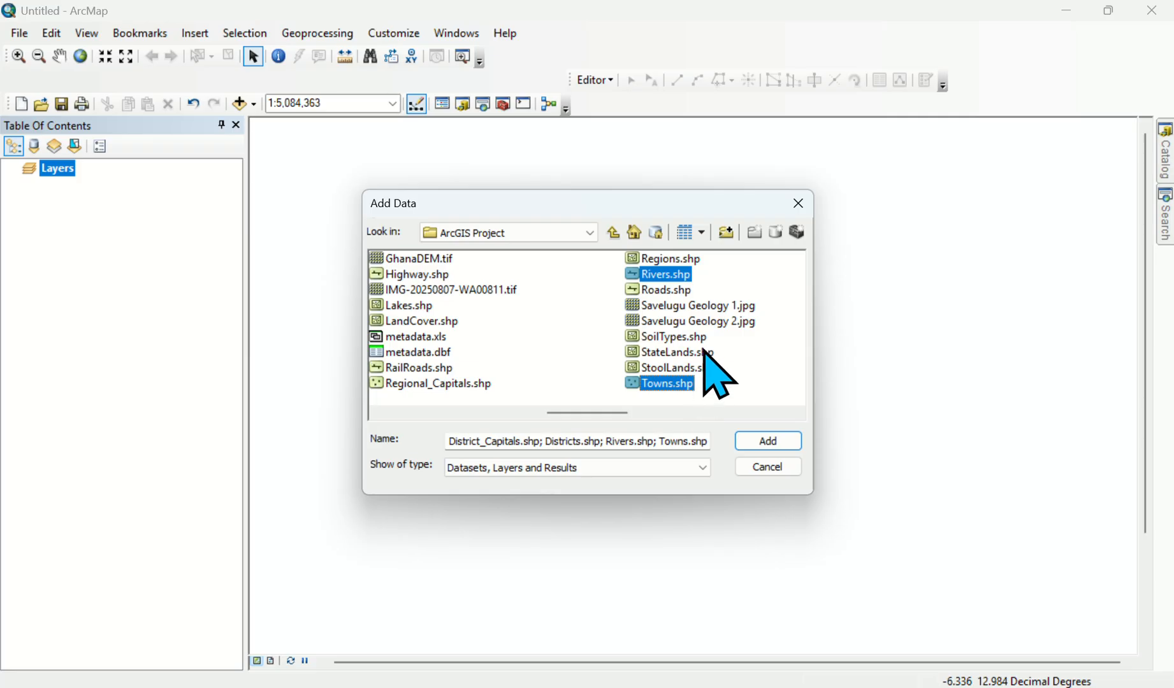
scroll(704, 357, "right", 3)
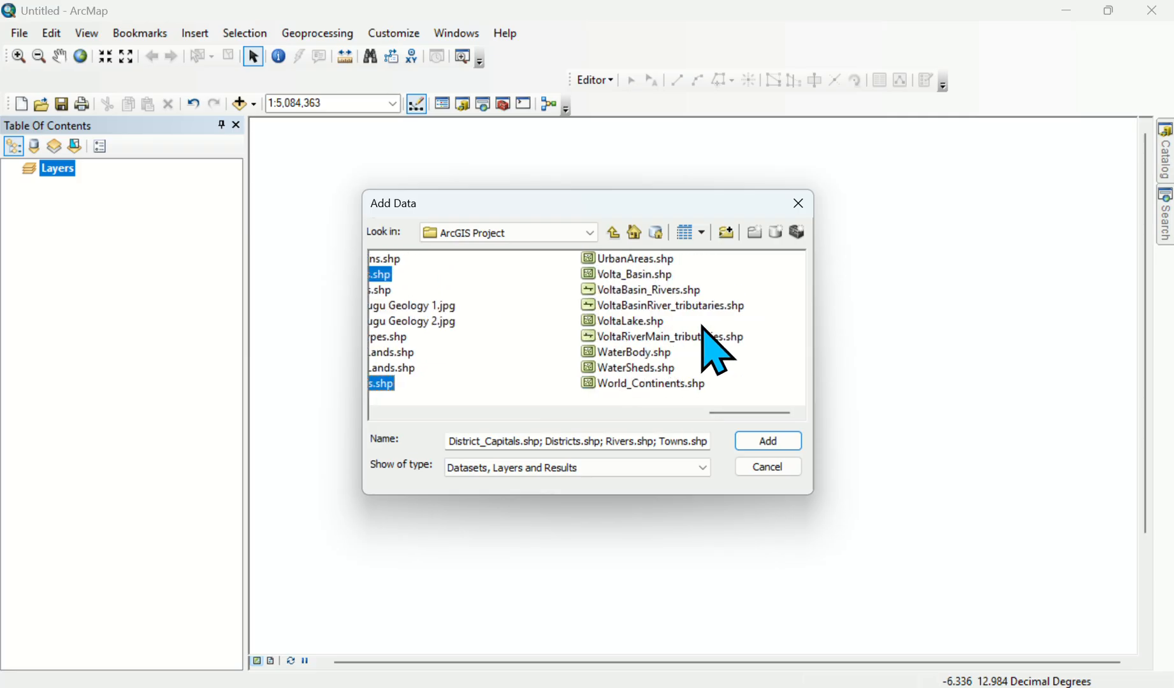
scroll(703, 326, "right", 3)
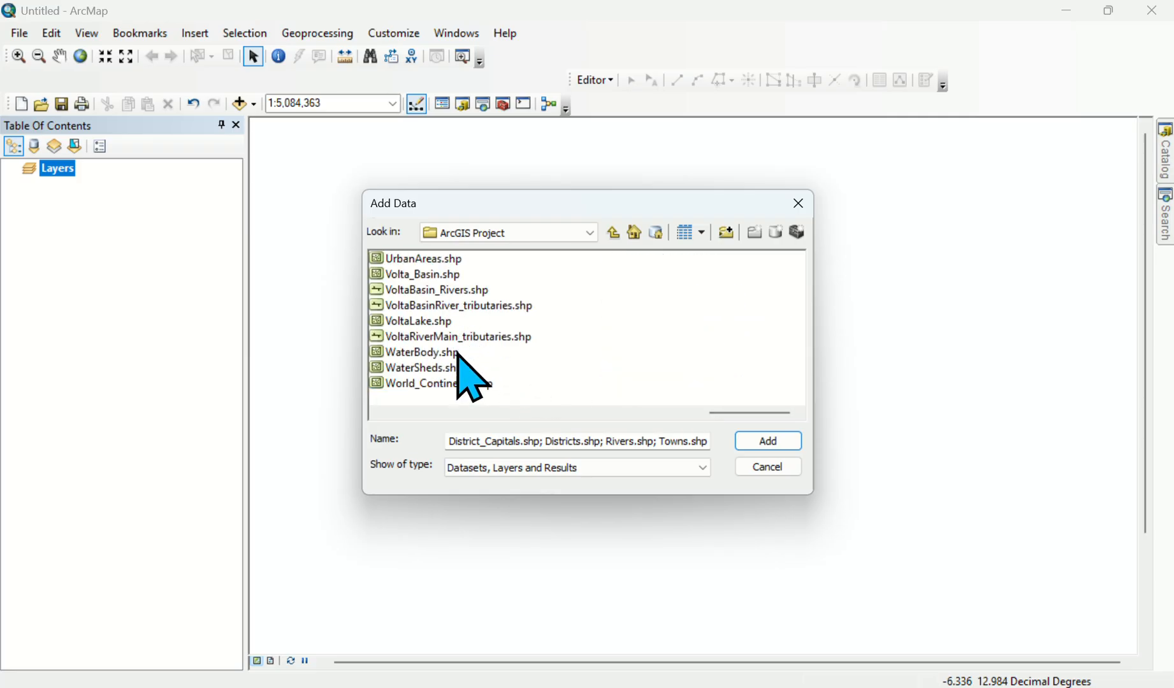
left_click(783, 445)
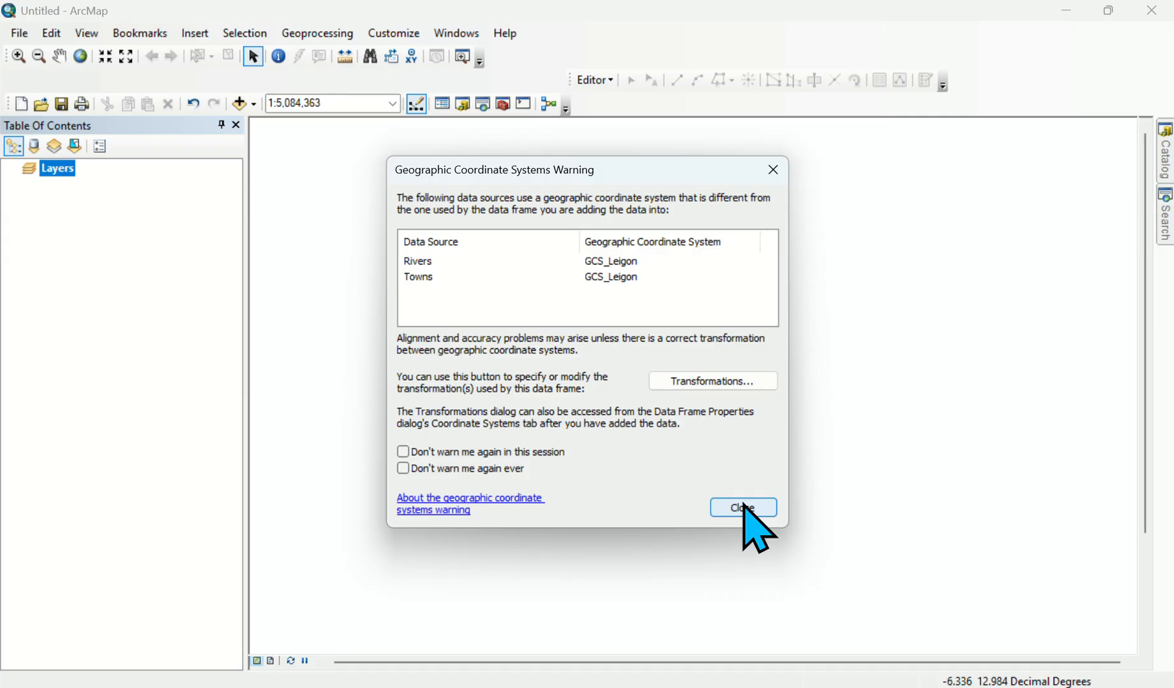
Set the geographic transformation from GCS_Leigon into GCS_WGS_1984 to Leigon_To_WGS_1984.
left_click(717, 385)
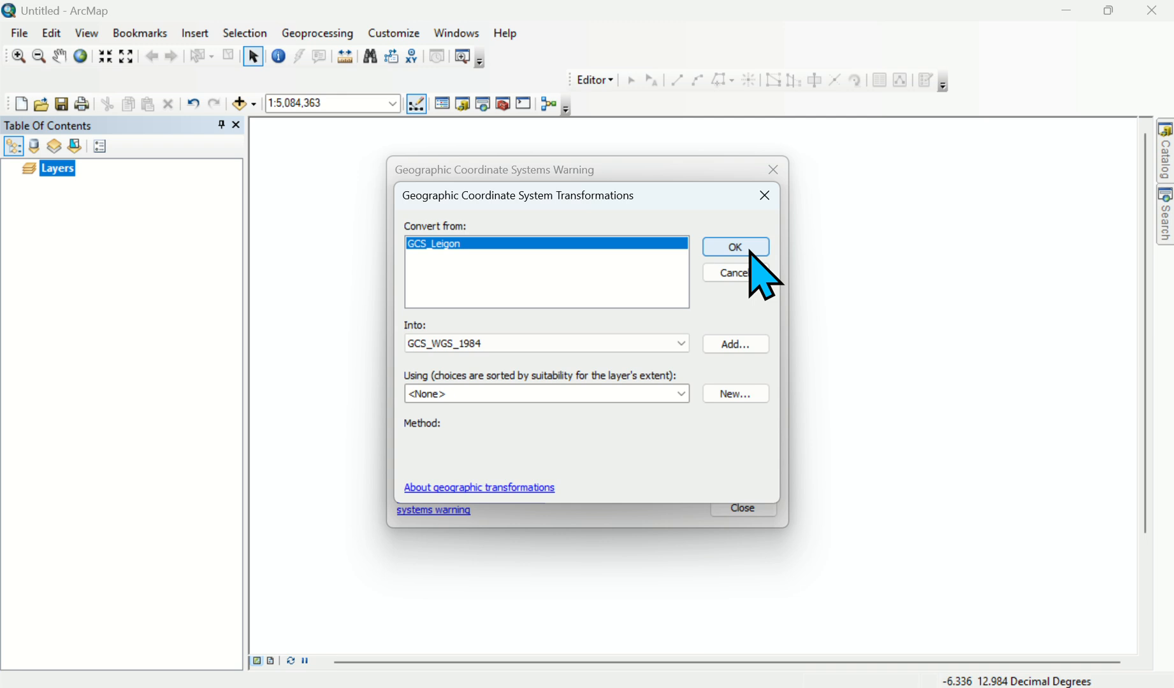
left_click(675, 396)
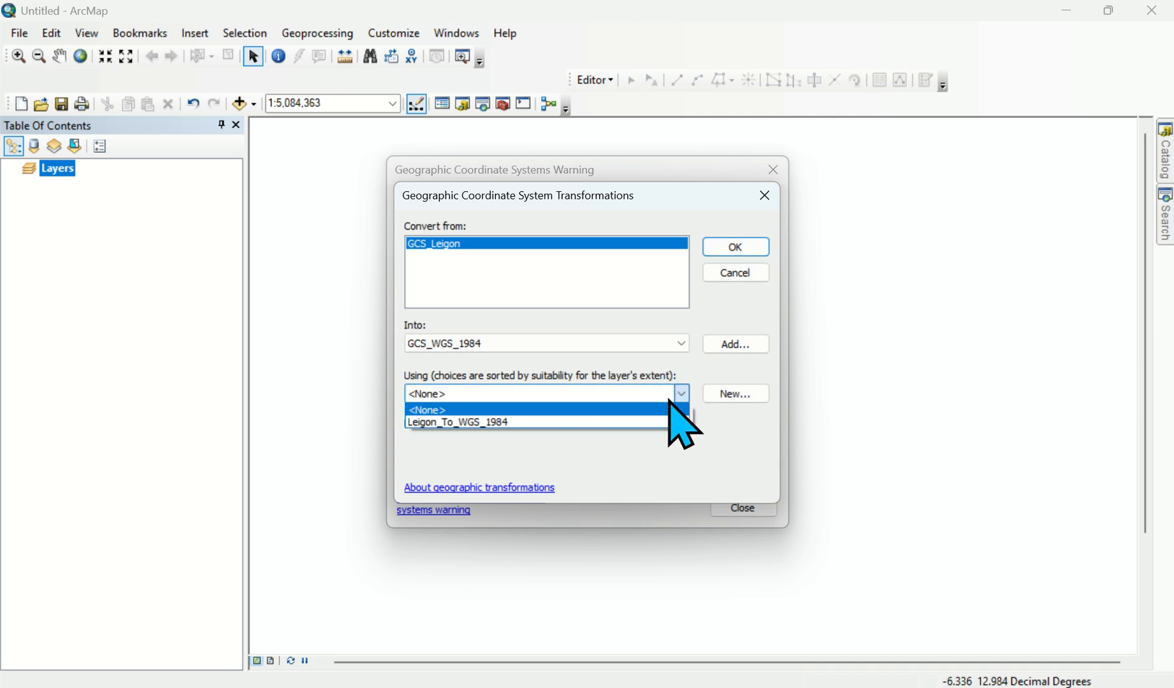
left_click(628, 423)
left_click(745, 248)
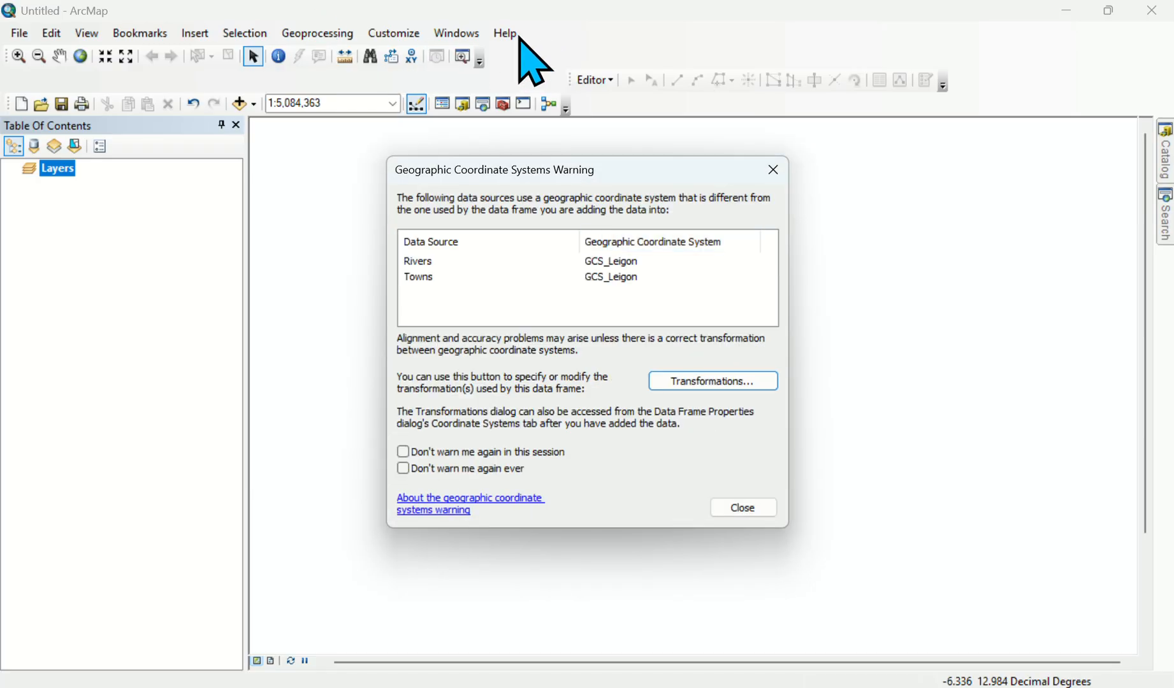
Dismiss the coordinate systems warning and add the Roads shapefile from the ArcGIS Project folder to the map.
left_click(494, 30)
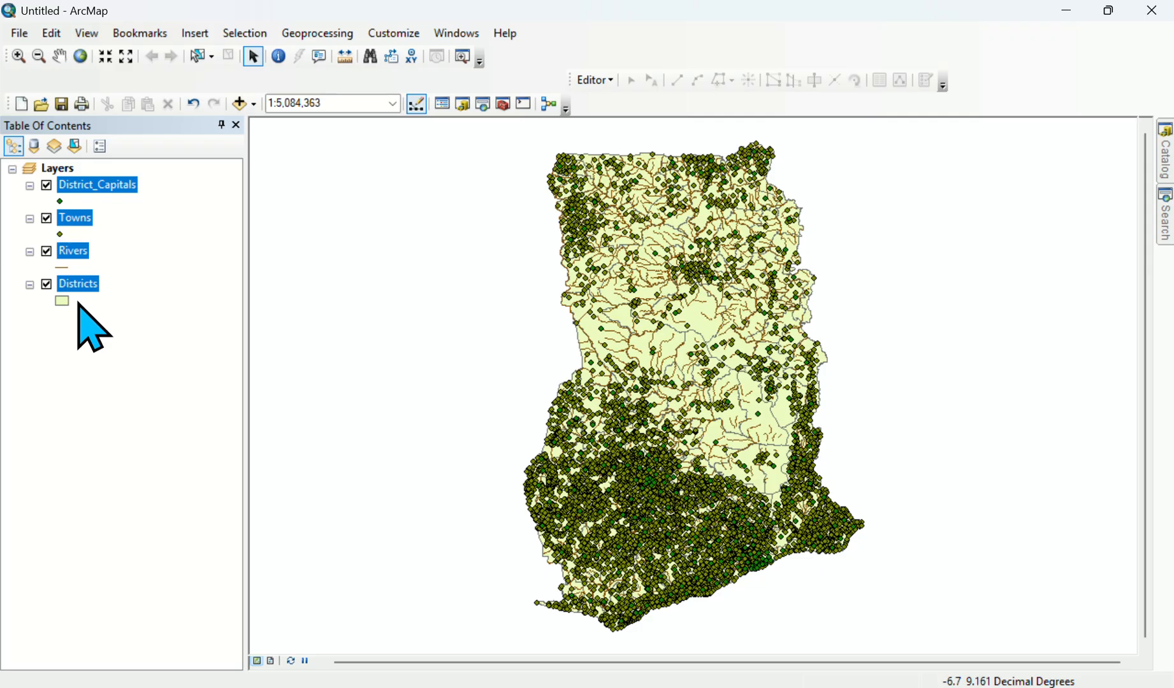
left_click(1166, 152)
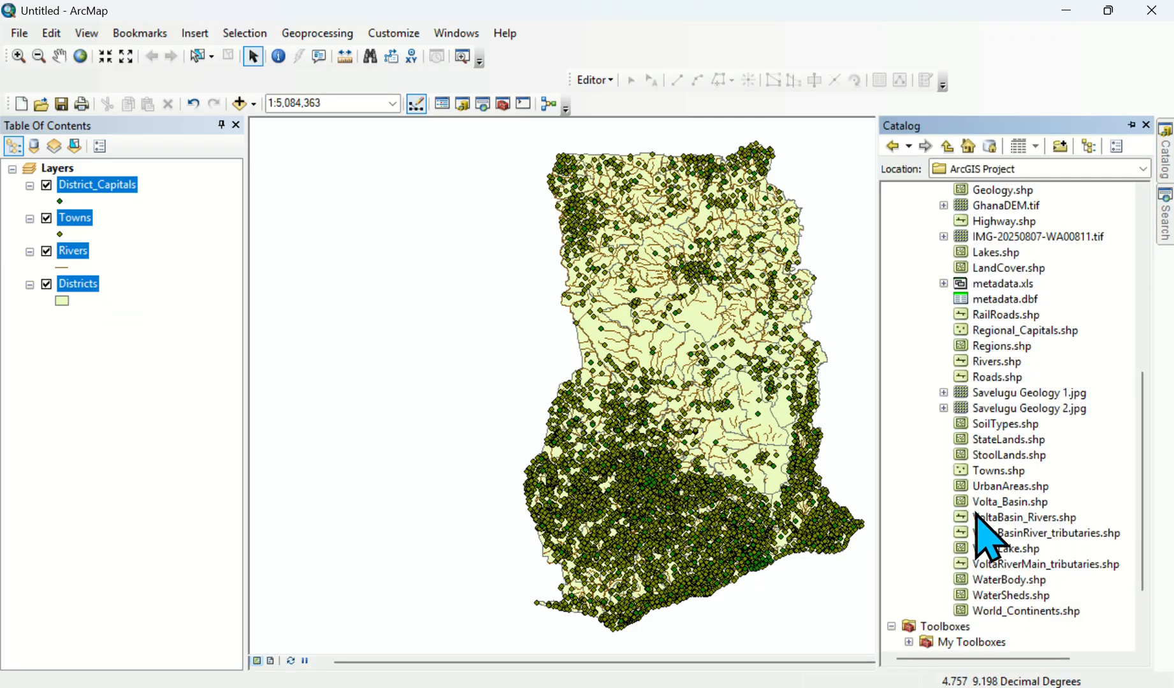
scroll(982, 532, "down", 2)
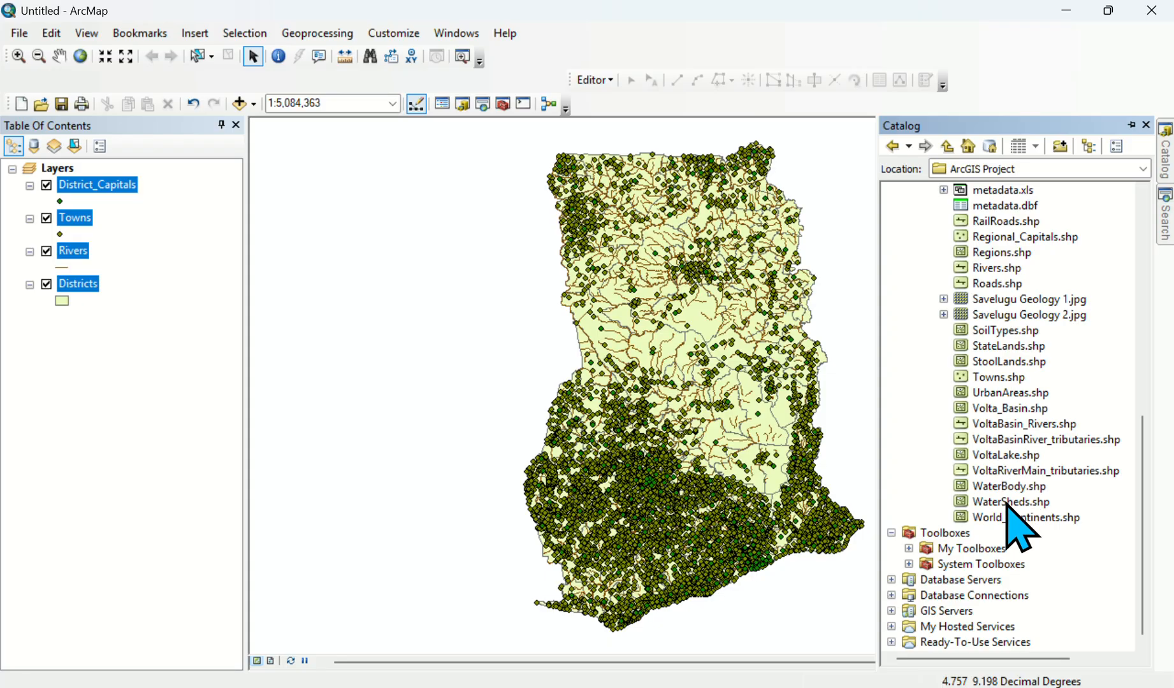
scroll(1009, 510, "up", 2)
left_click(994, 378)
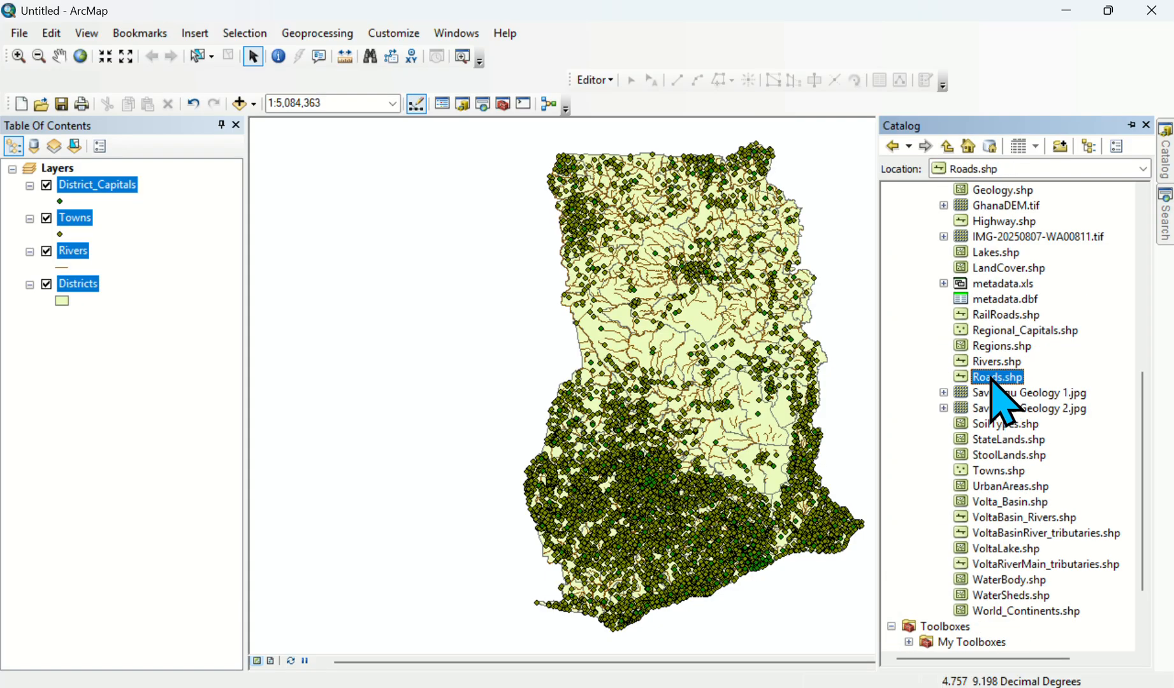
left_click_drag(994, 377, 579, 406)
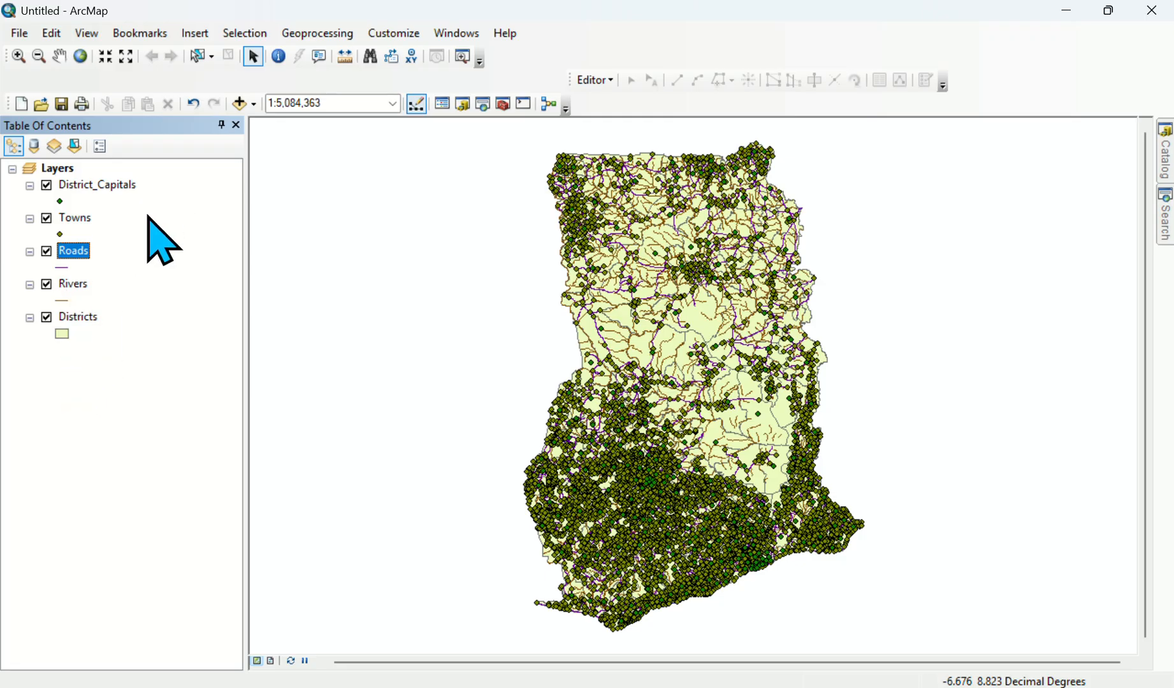
Select the Ketu North record in the Districts attribute table, zoom the map to it, and close the table.
left_click(78, 315)
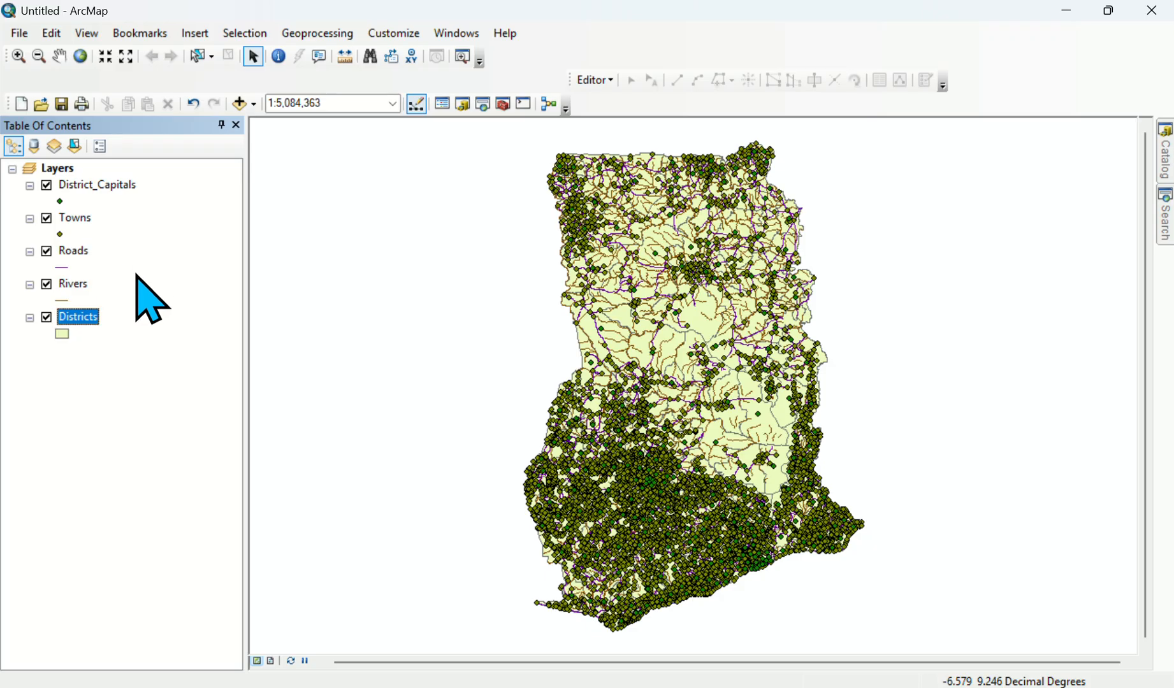
right_click(70, 322)
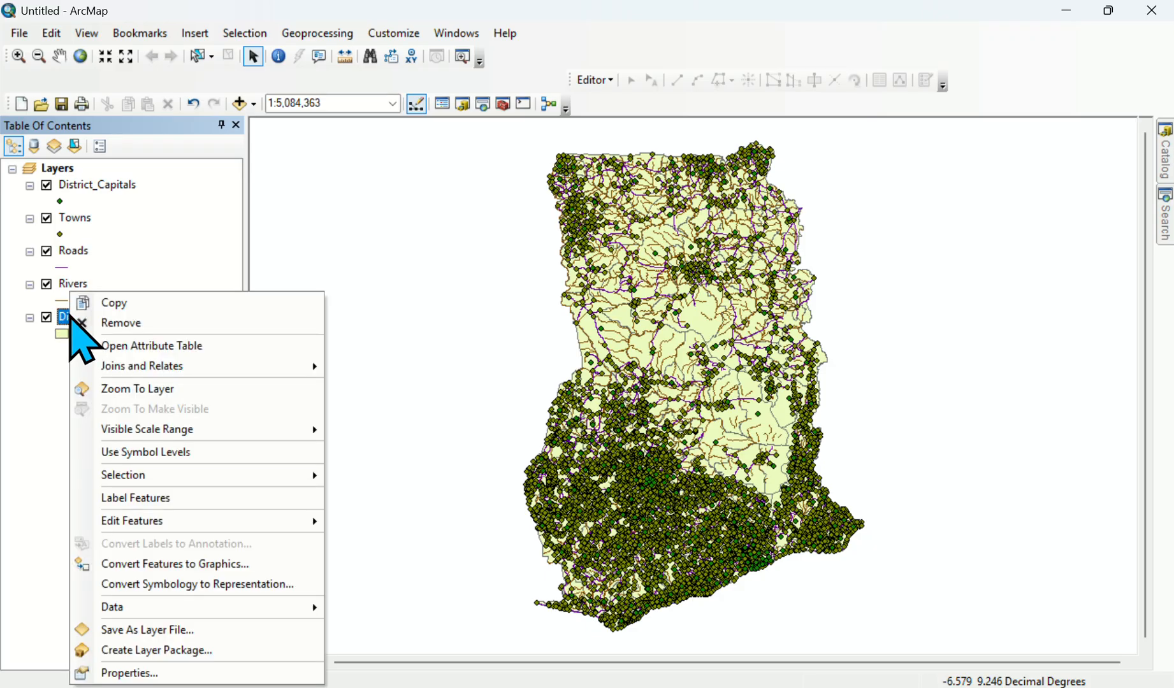
left_click(148, 345)
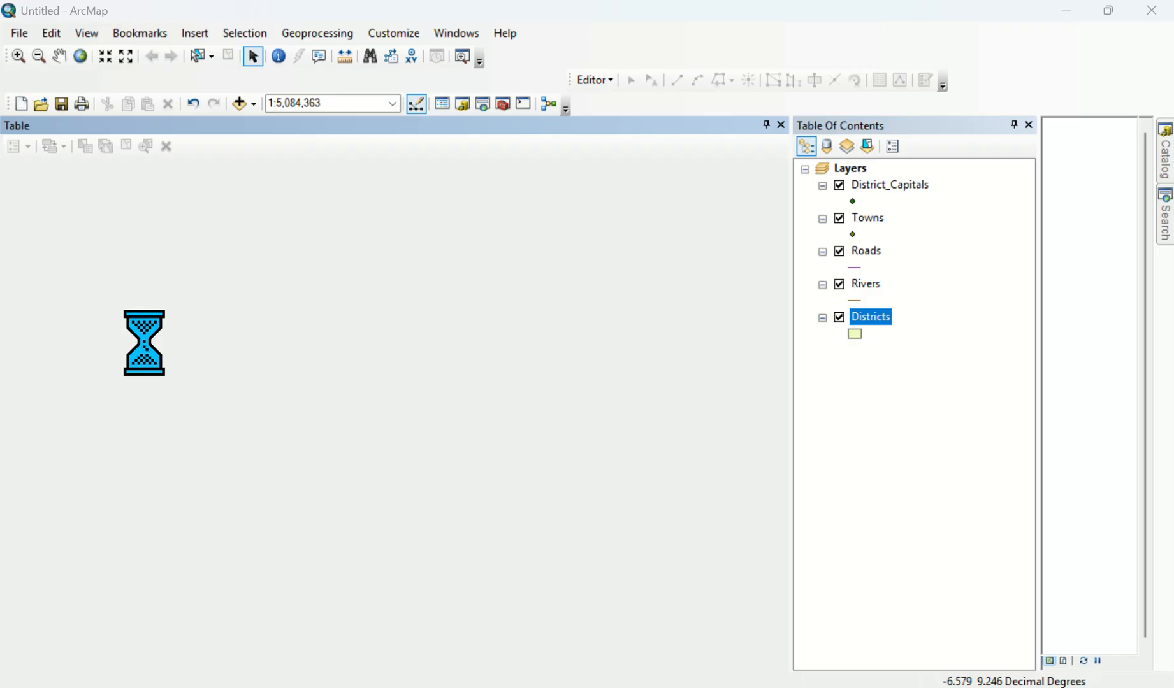
scroll(200, 363, "down", 6)
scroll(202, 365, "down", 20)
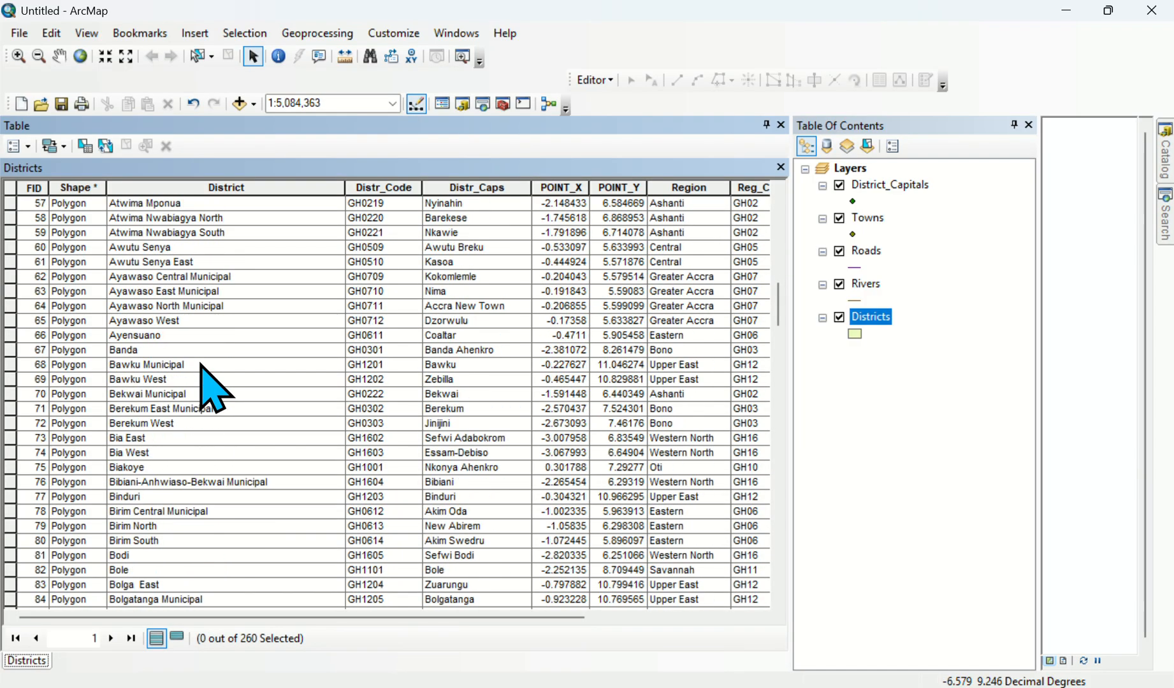
scroll(206, 366, "down", 20)
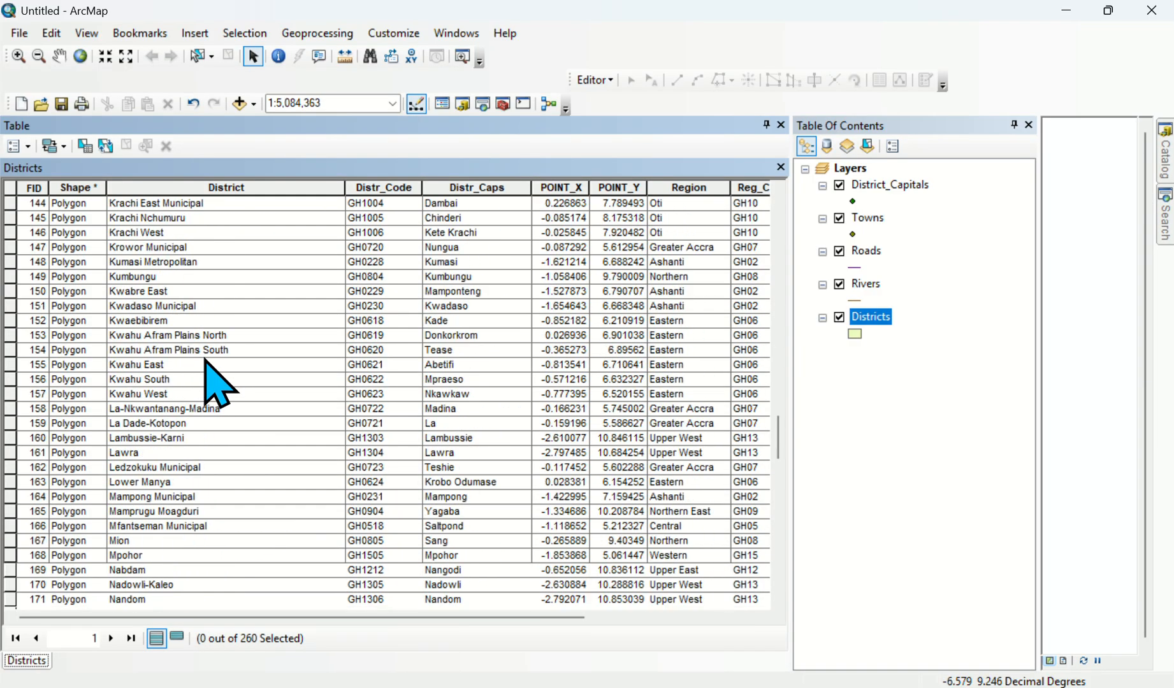
scroll(206, 362, "up", 20)
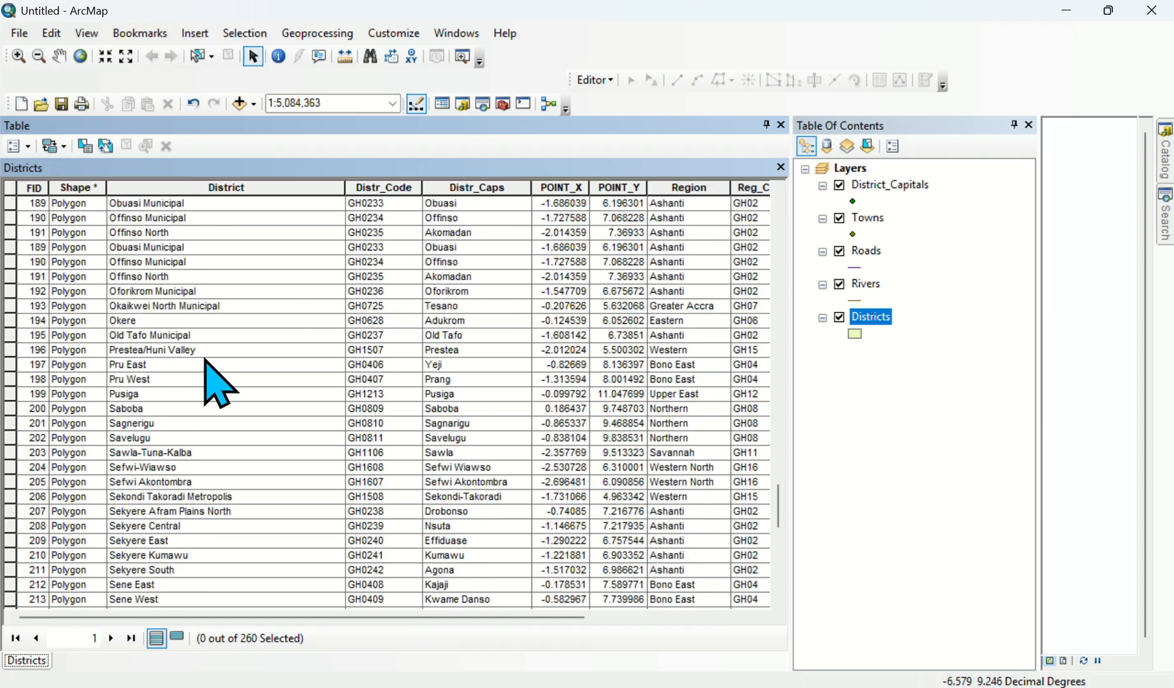
scroll(205, 361, "up", 4)
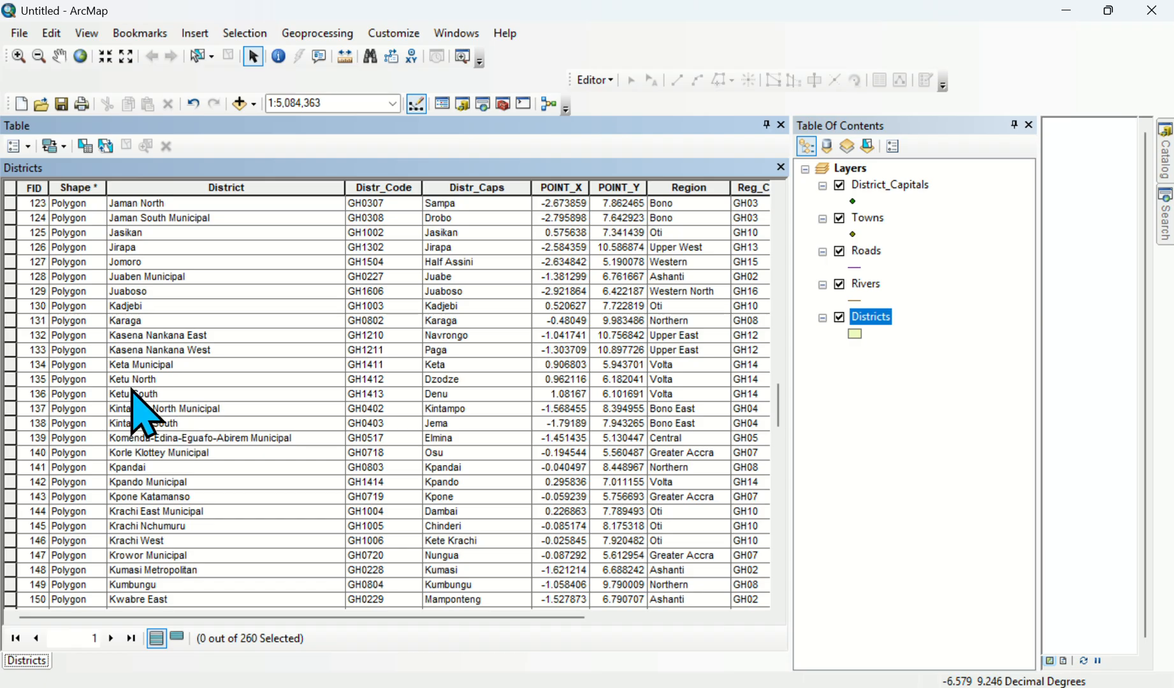
left_click(10, 380)
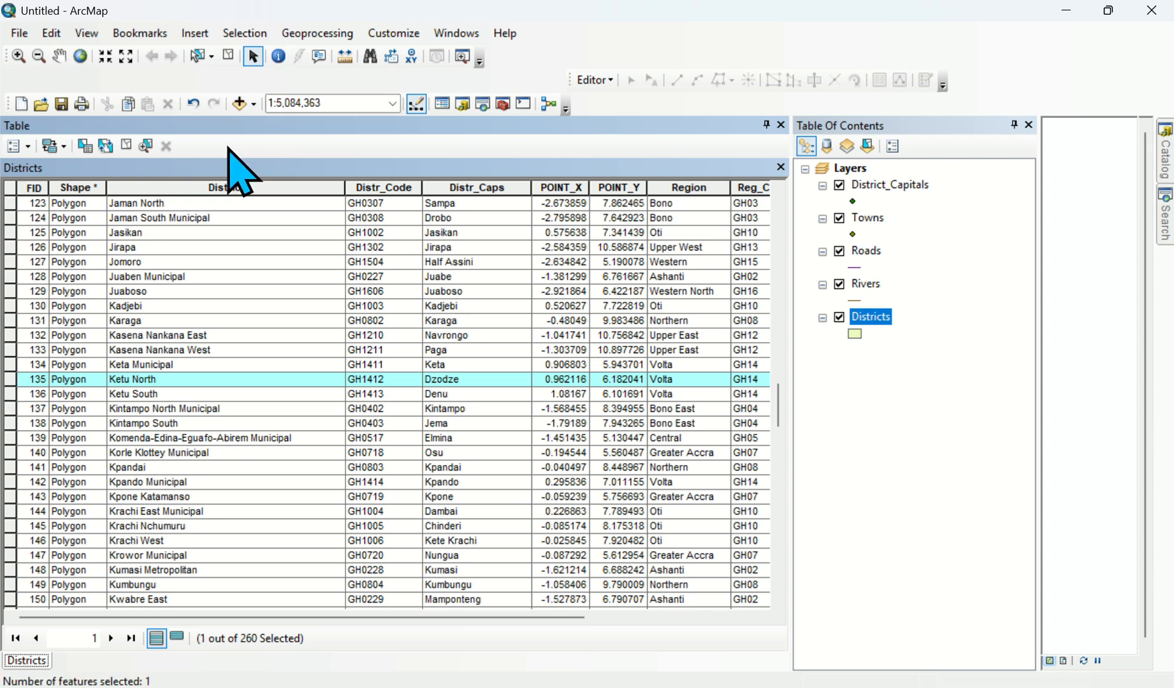
left_click(146, 146)
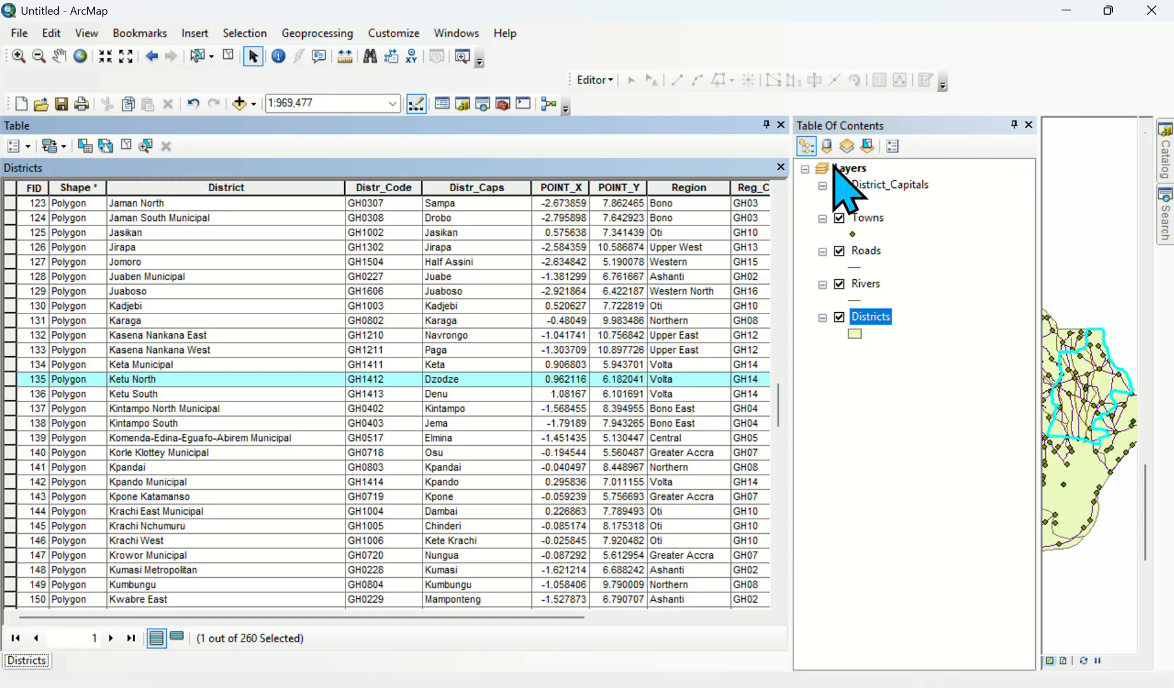
left_click(781, 125)
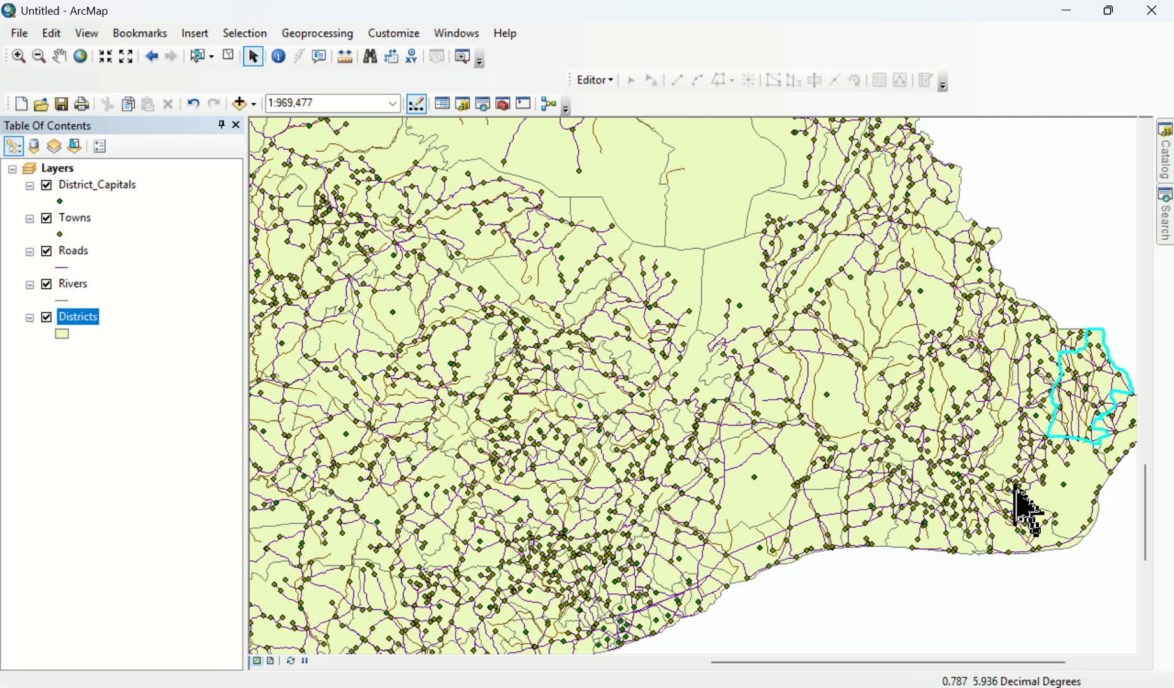
Start exporting the selected Districts feature using the layer's source coordinate system, and browse to the connected desktop folder for the output.
right_click(78, 336)
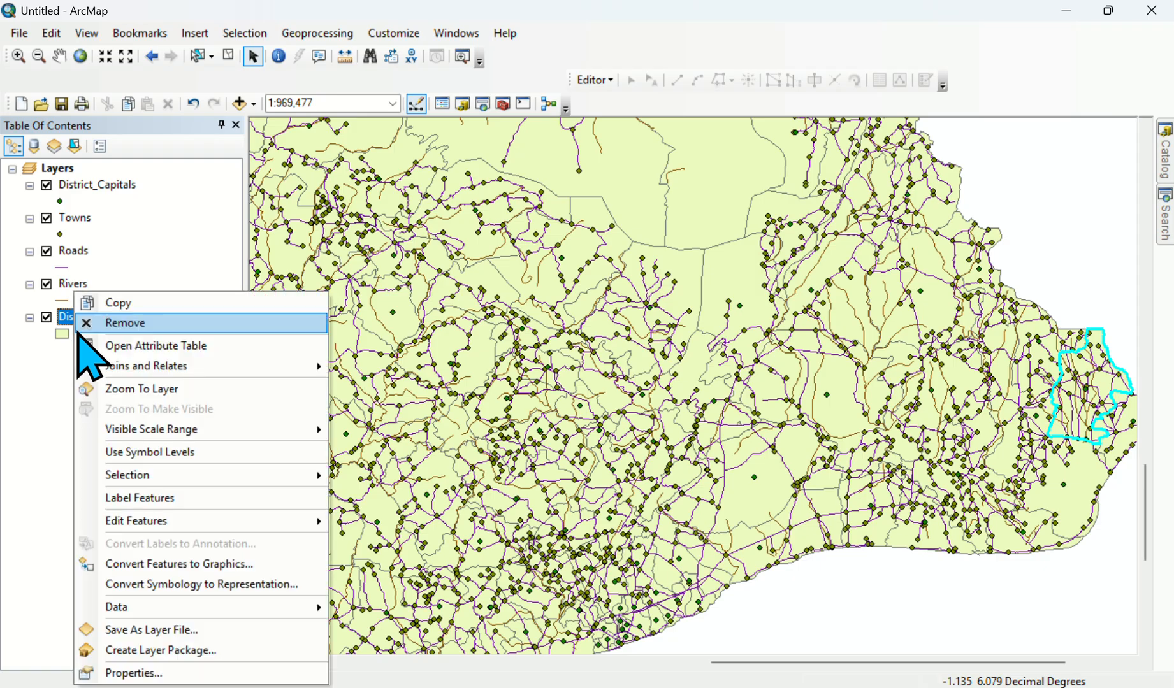
mouse_move(164, 611)
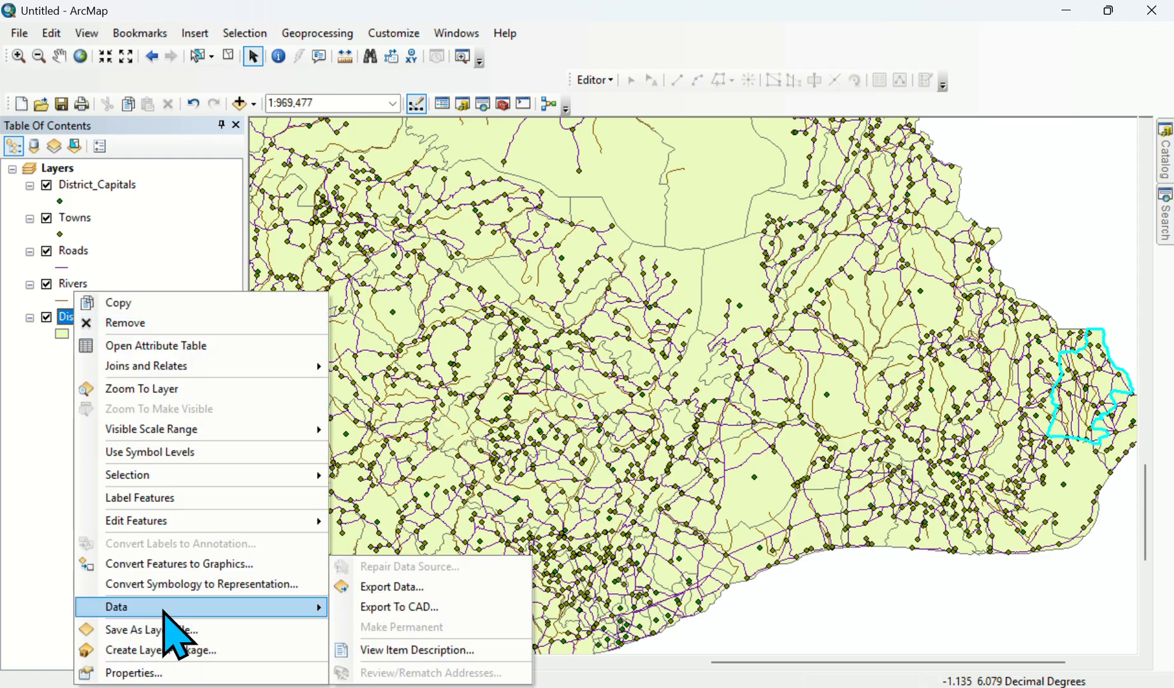
left_click(400, 587)
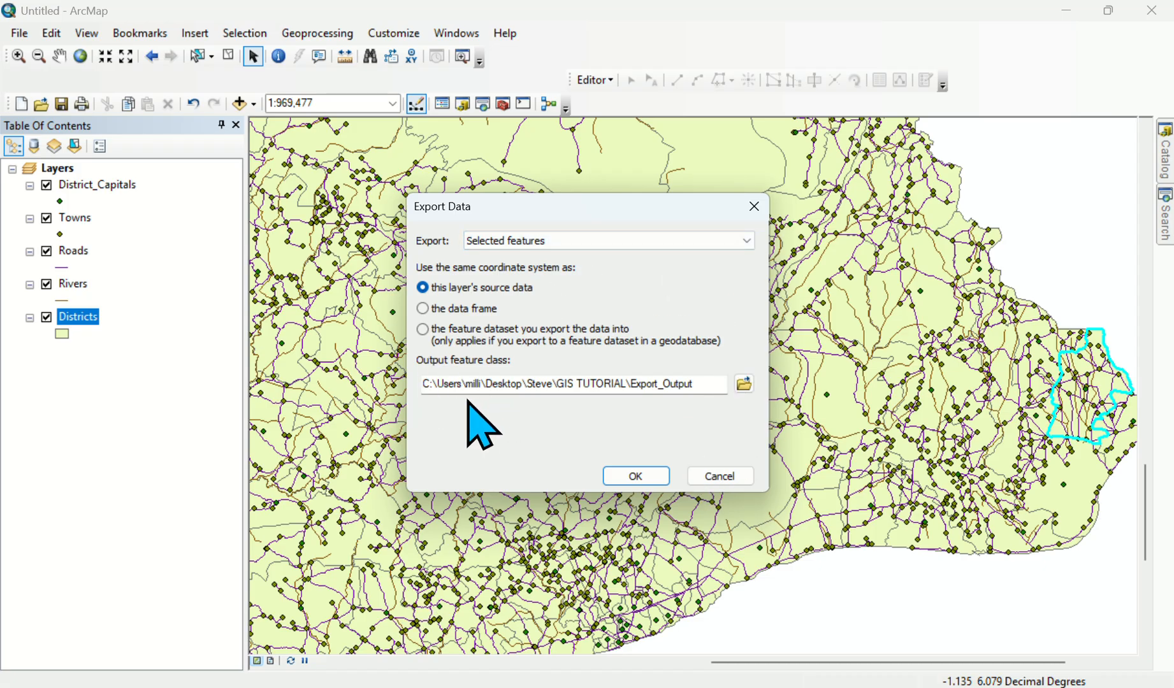
left_click(625, 242)
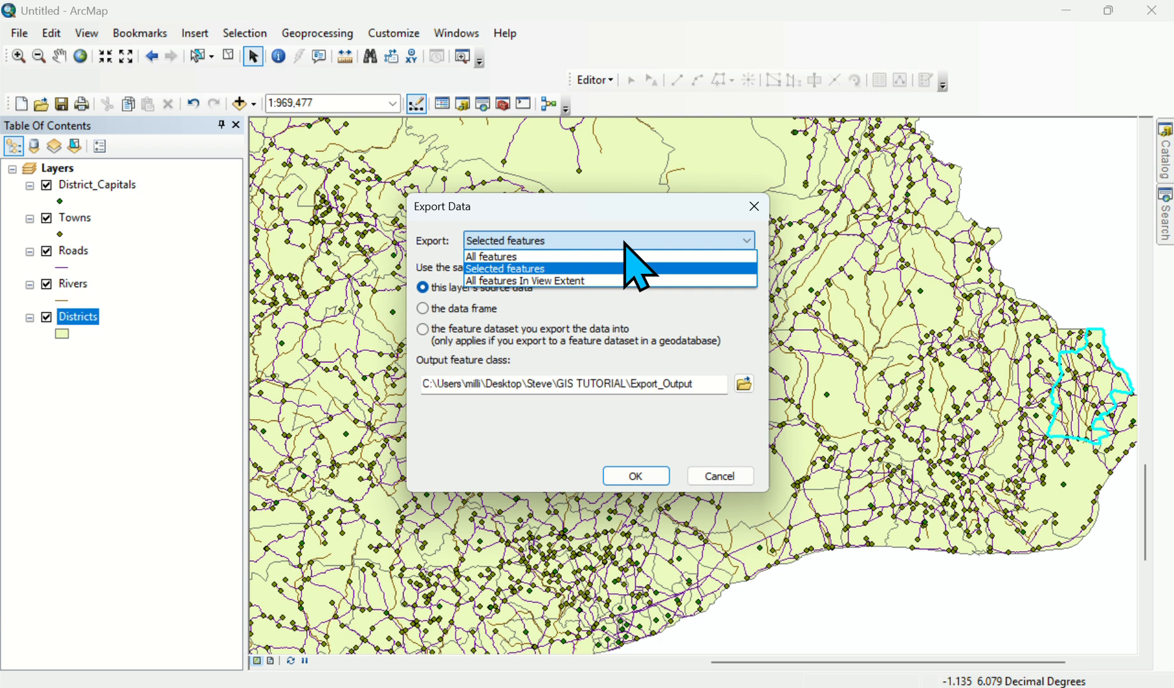
left_click(625, 241)
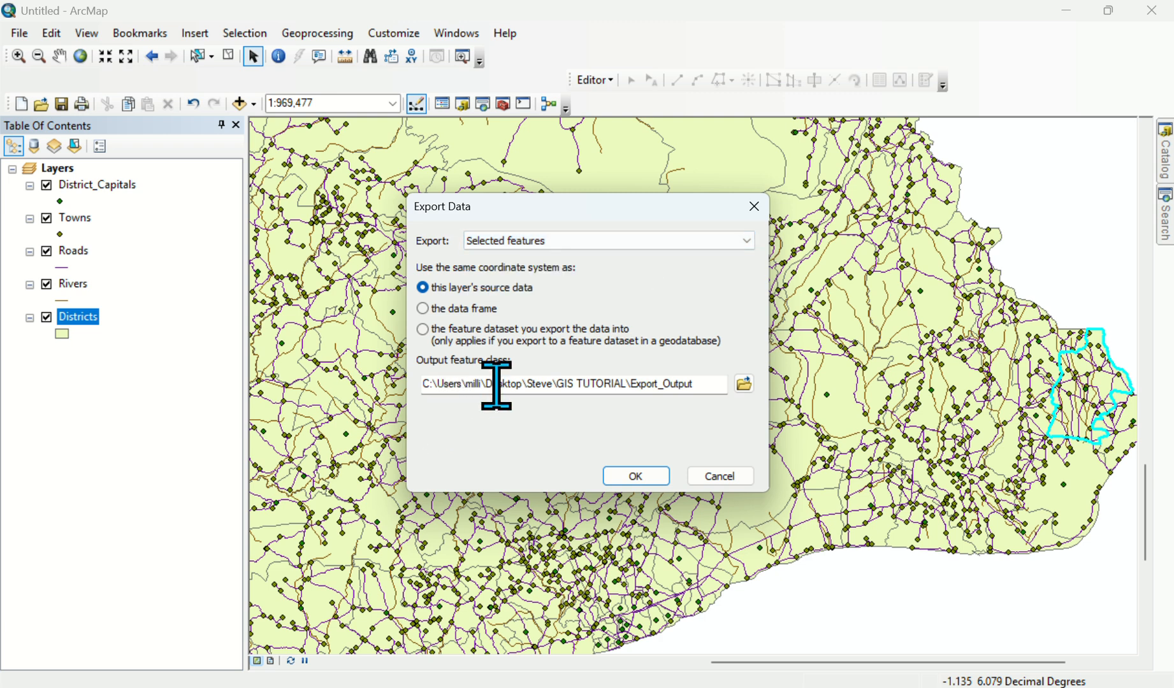
left_click(745, 385)
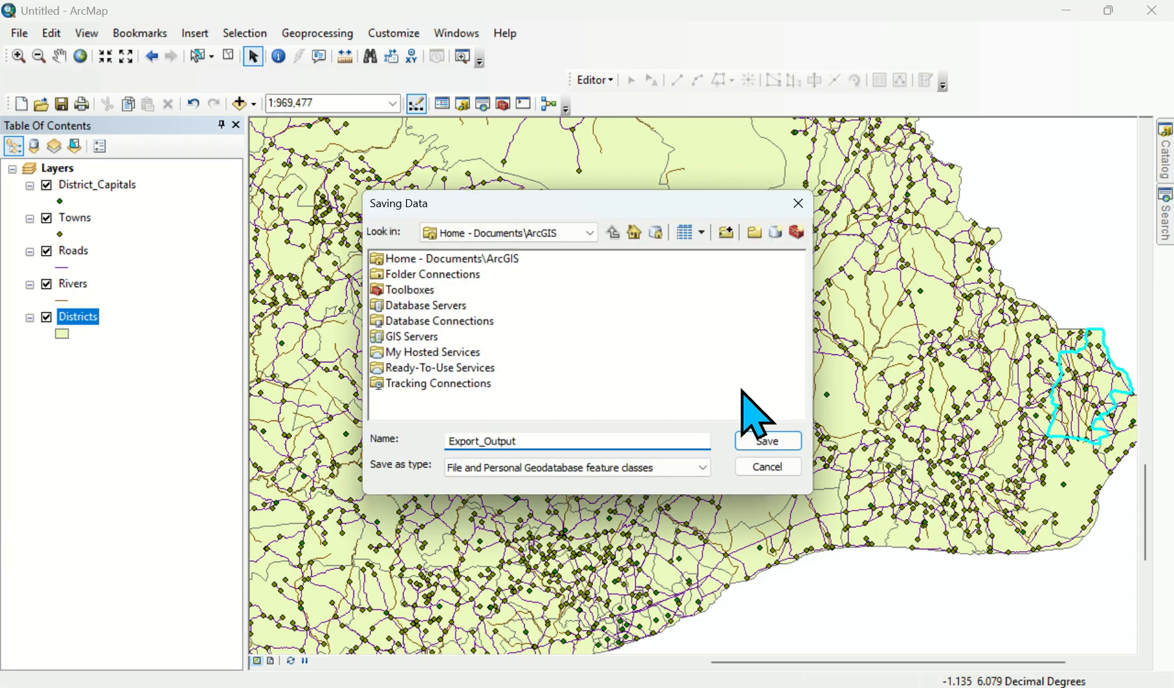
left_click(595, 235)
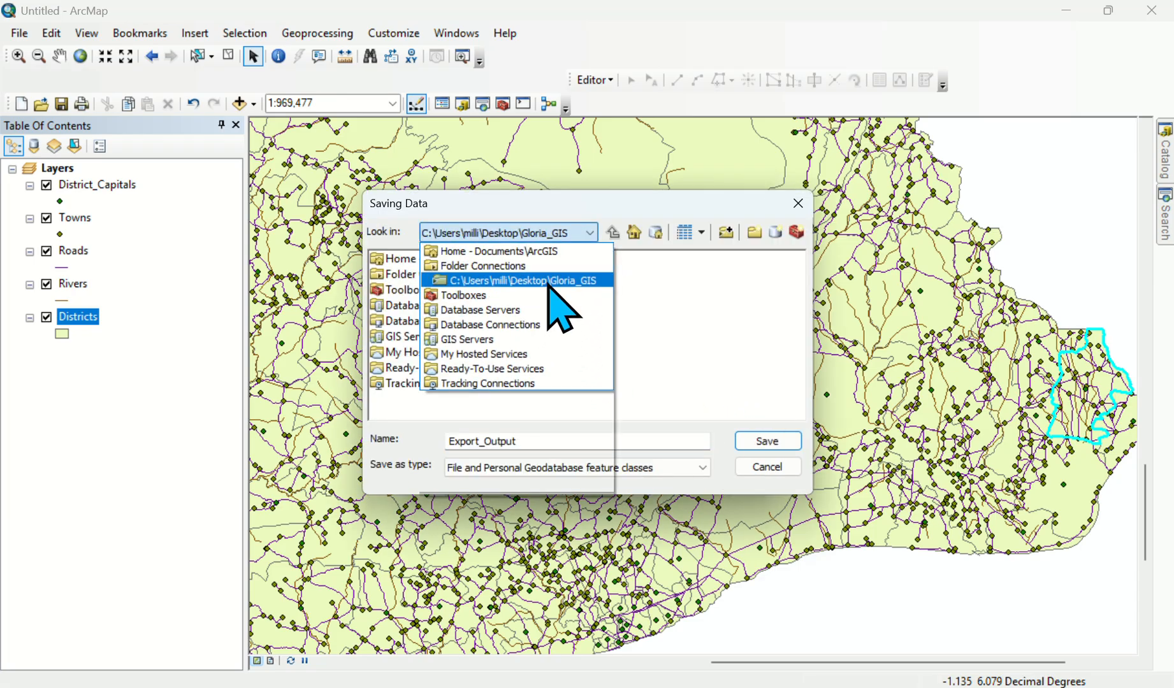
left_click(548, 284)
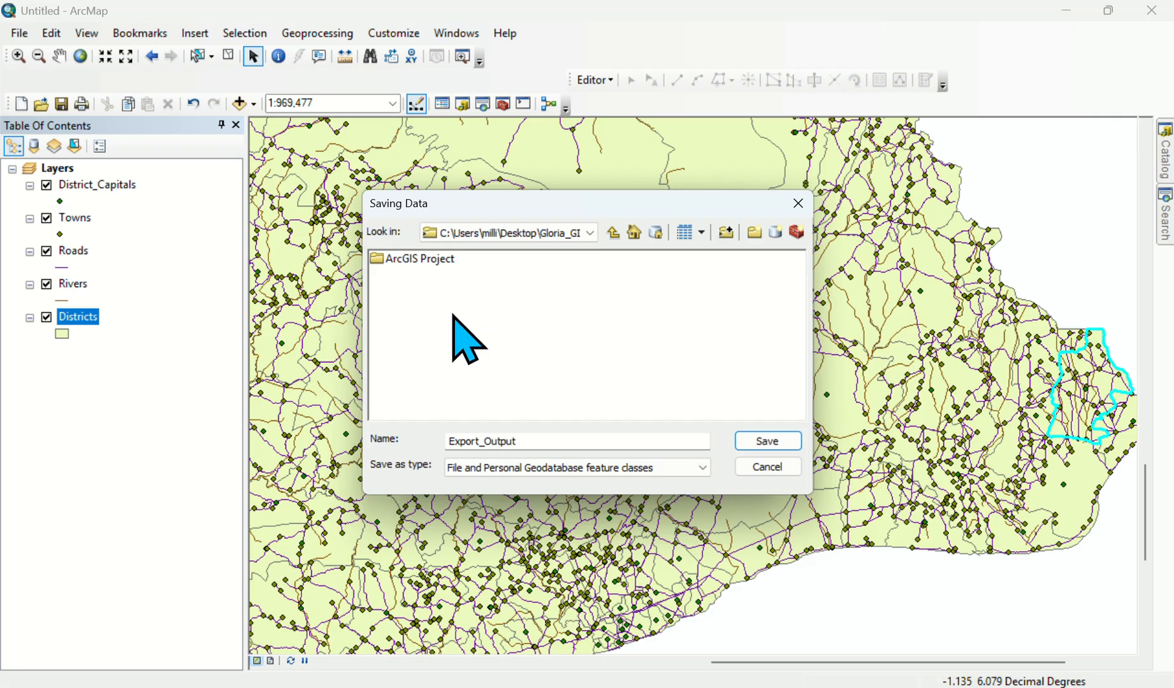
Create a new file geodatabase named nr in the connected desktop folder.
left_click(775, 233)
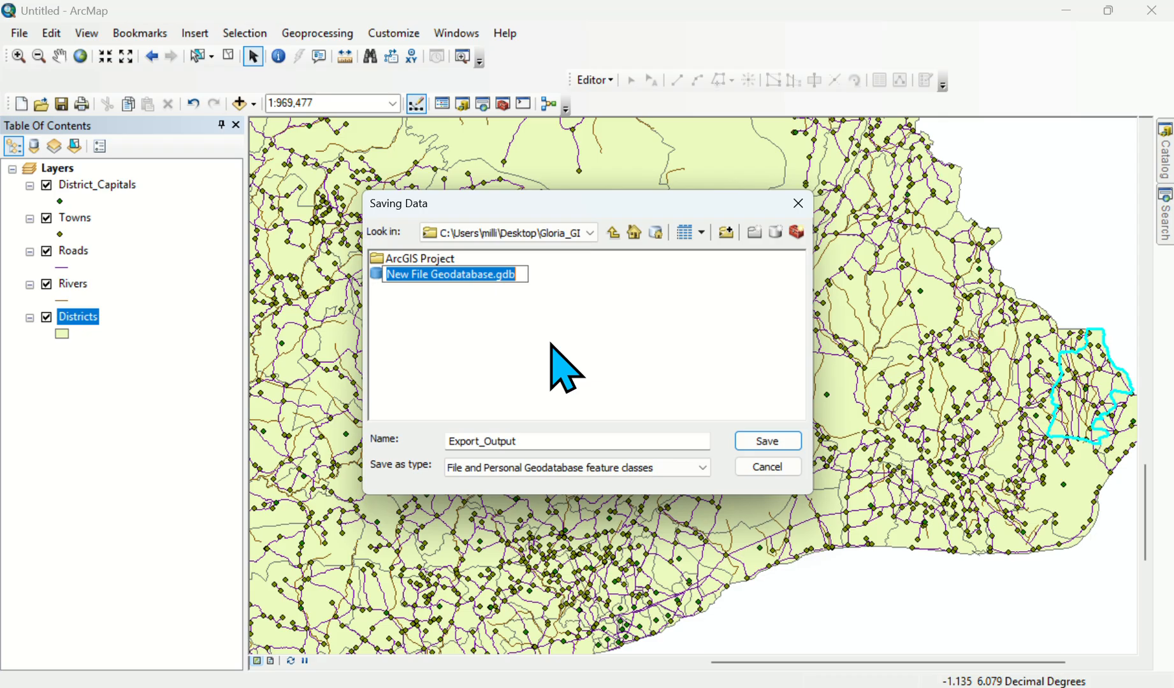
type("n")
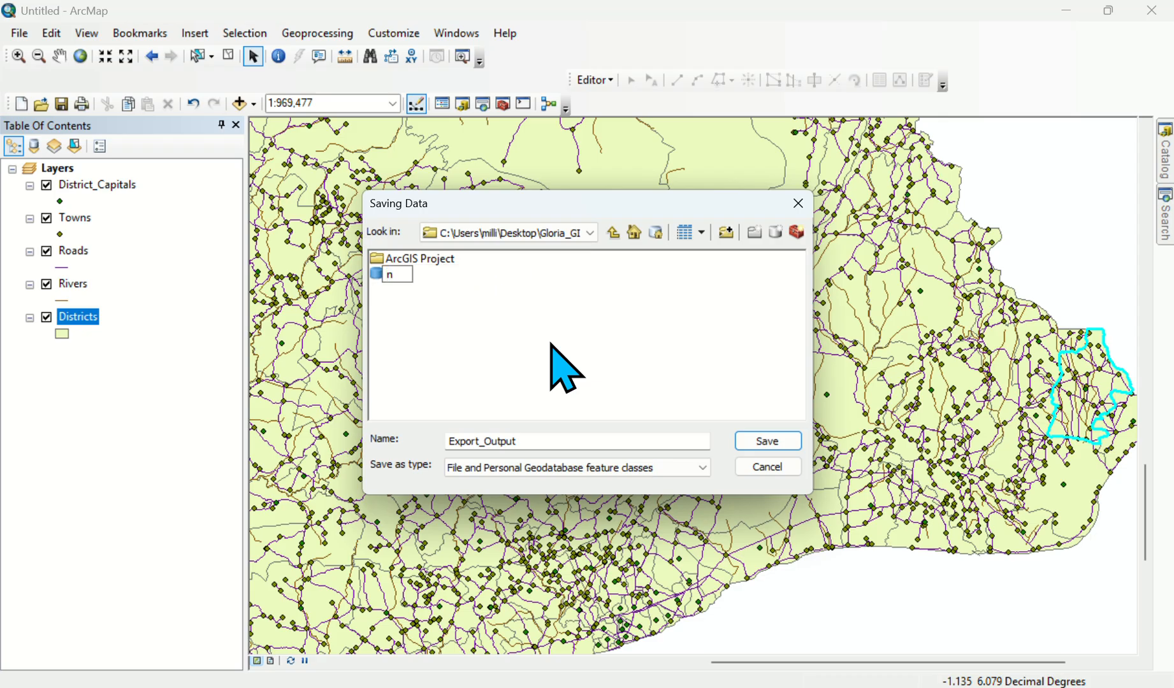
type("r")
key("Return")
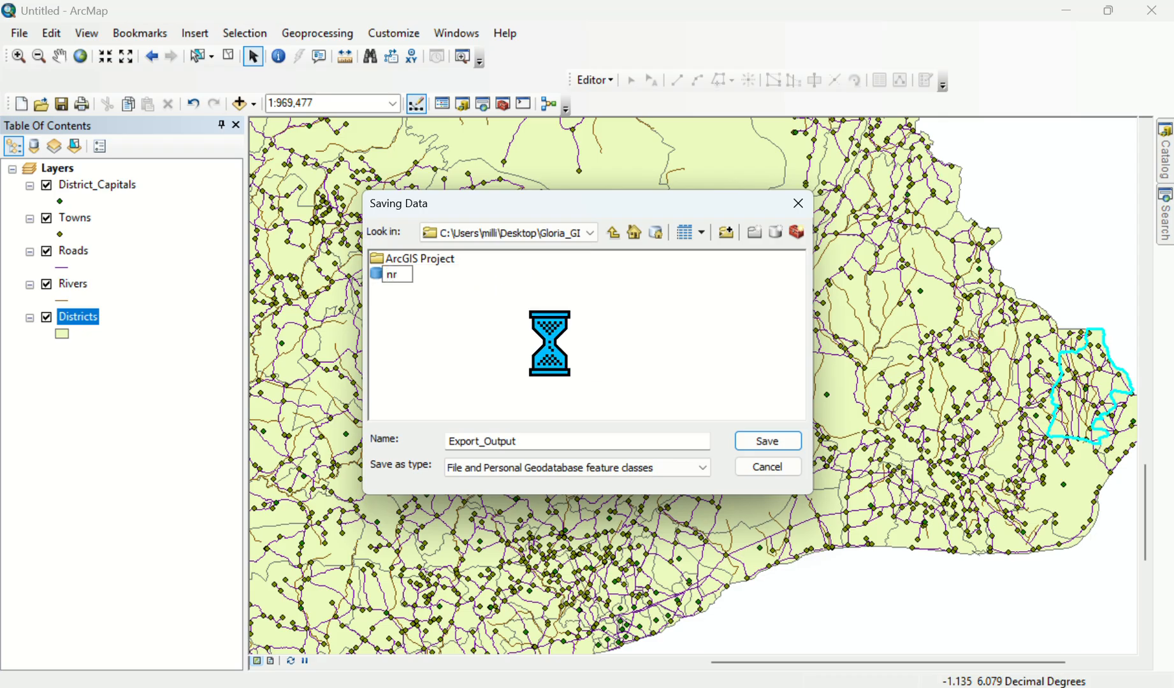
left_click(429, 288)
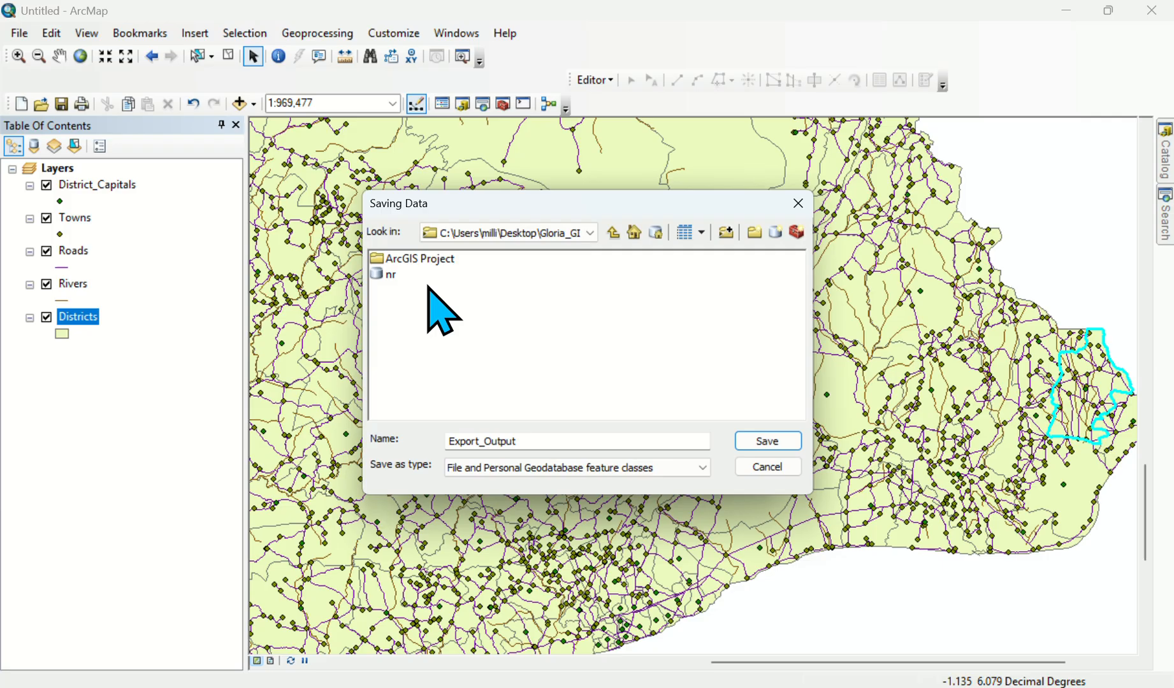
Export the selected district as feature class Ketu_North inside the nr geodatabase and add it to the map as a layer.
double_click(391, 275)
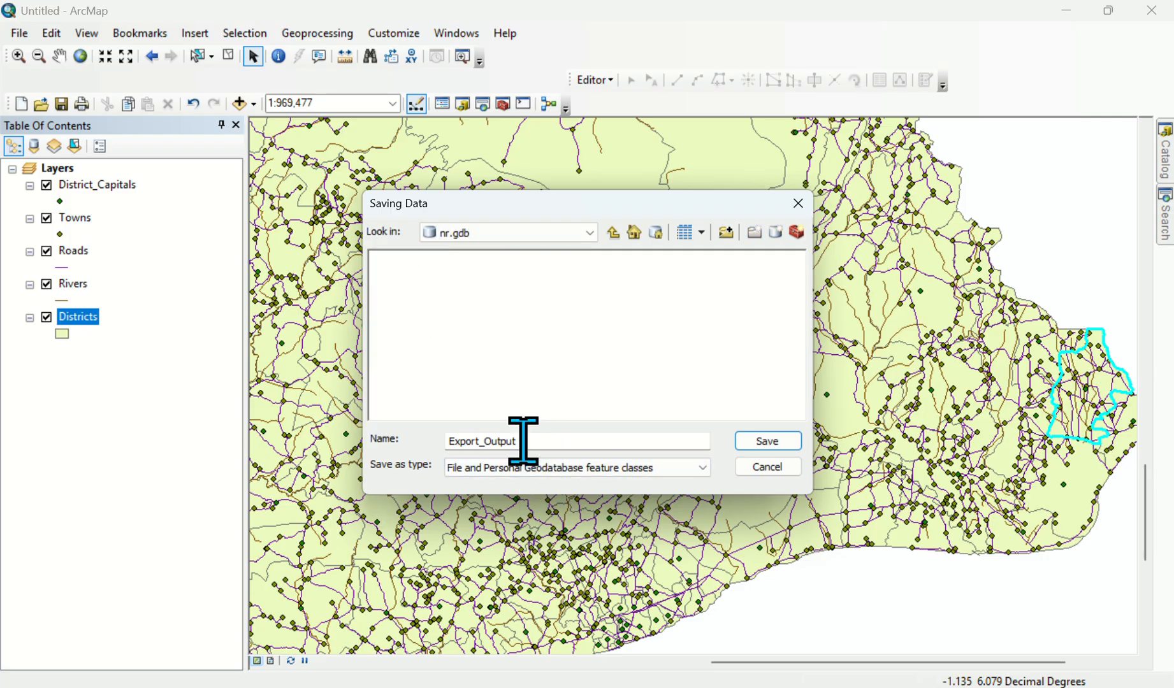
left_click_drag(523, 440, 406, 445)
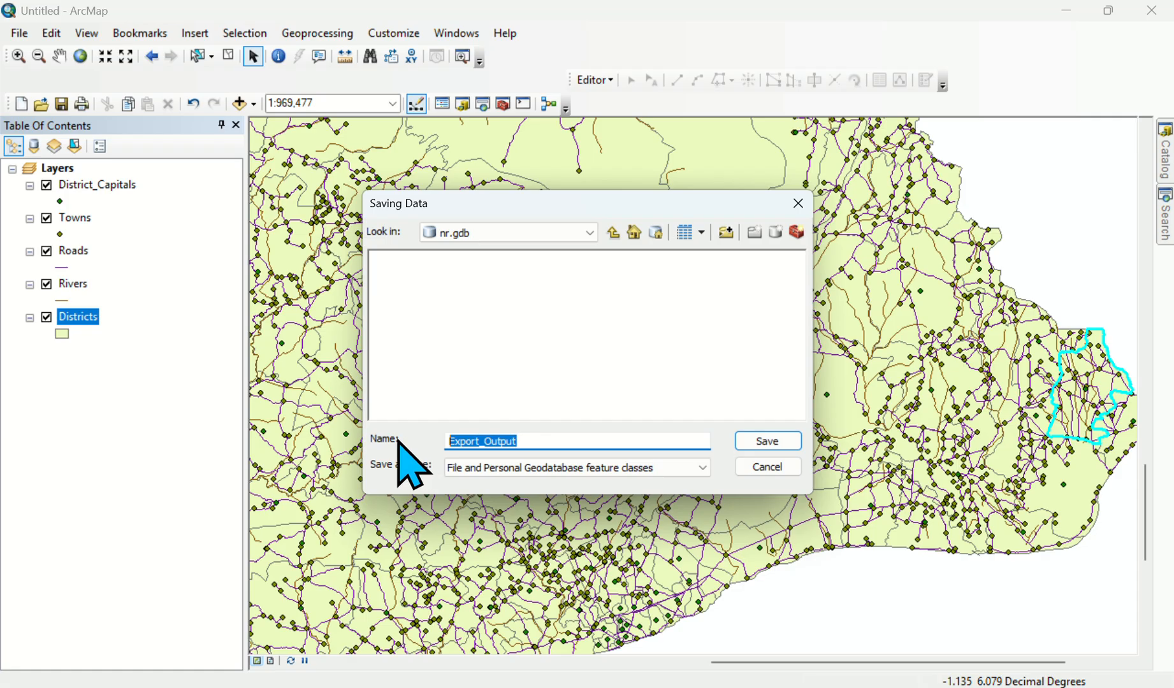
type("KE")
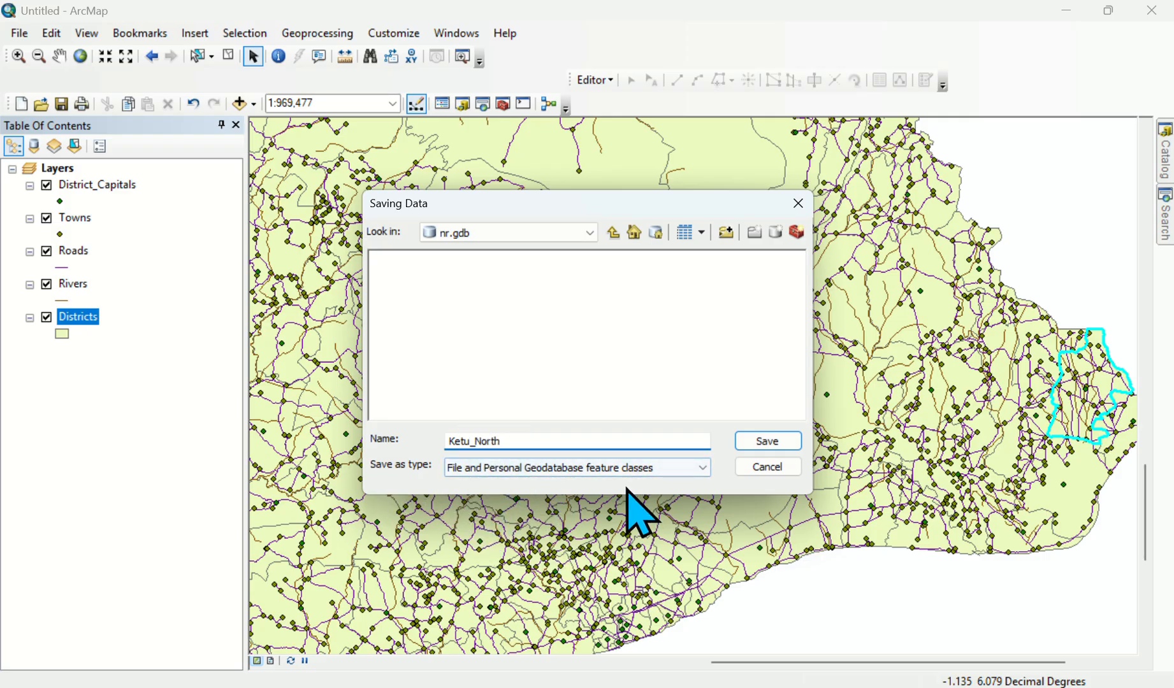
left_click(762, 441)
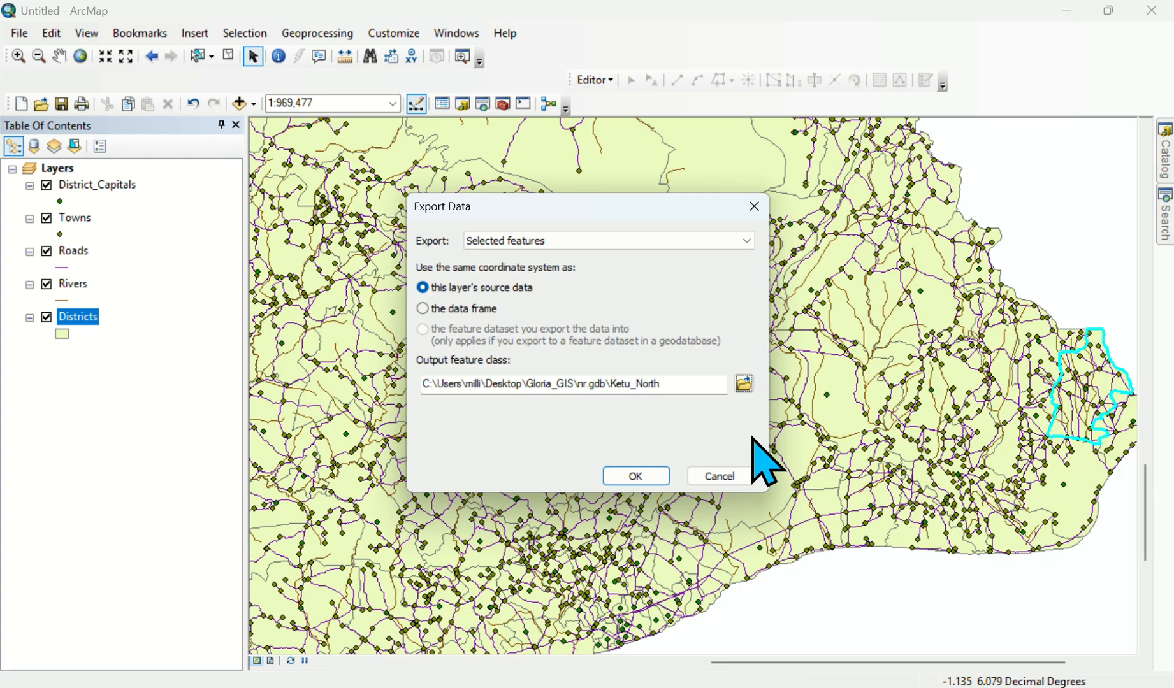
left_click(639, 480)
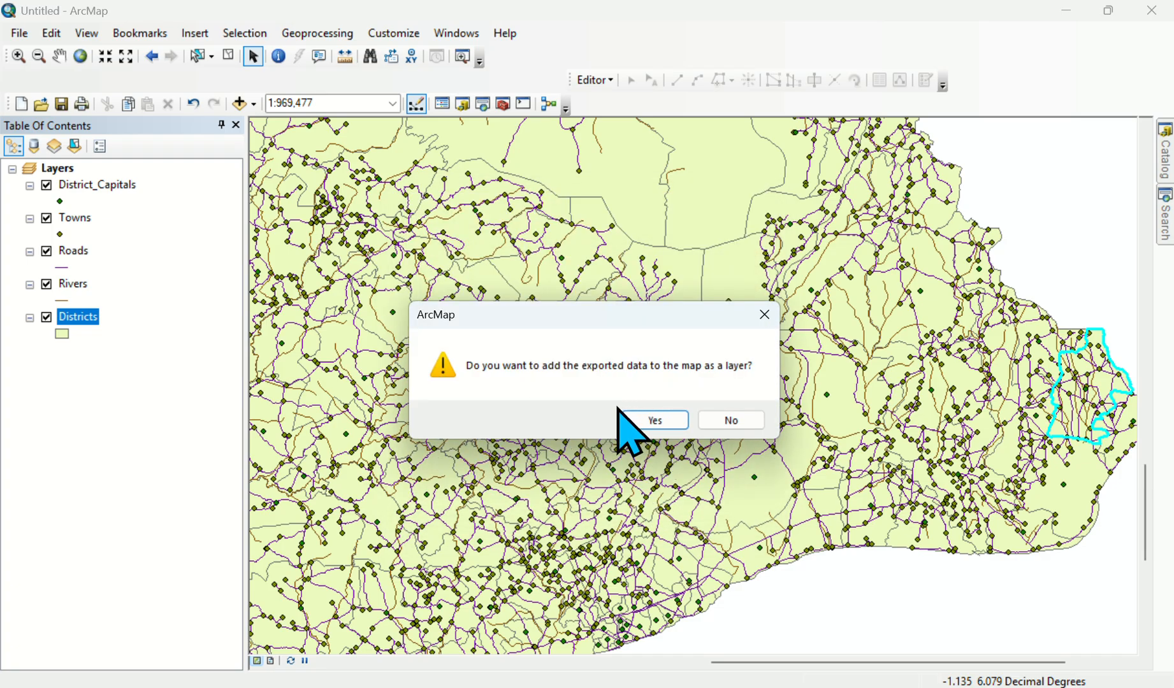
left_click(644, 421)
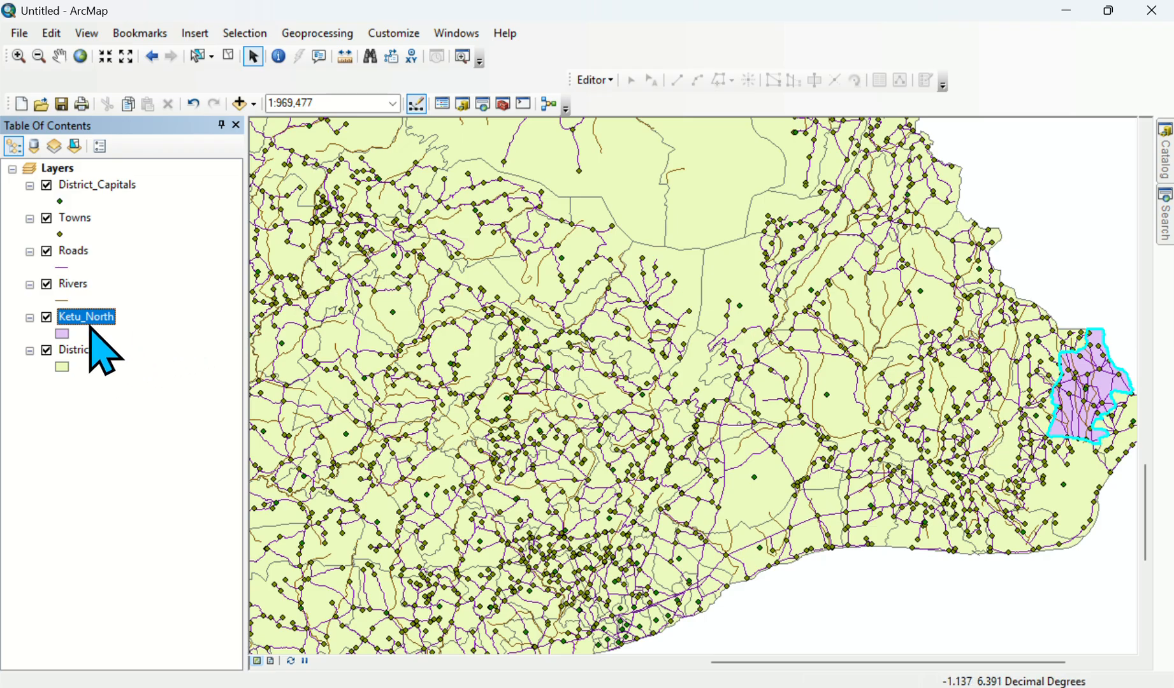
Hide the Districts layer and zoom the map to the Ketu_North layer.
left_click(46, 351)
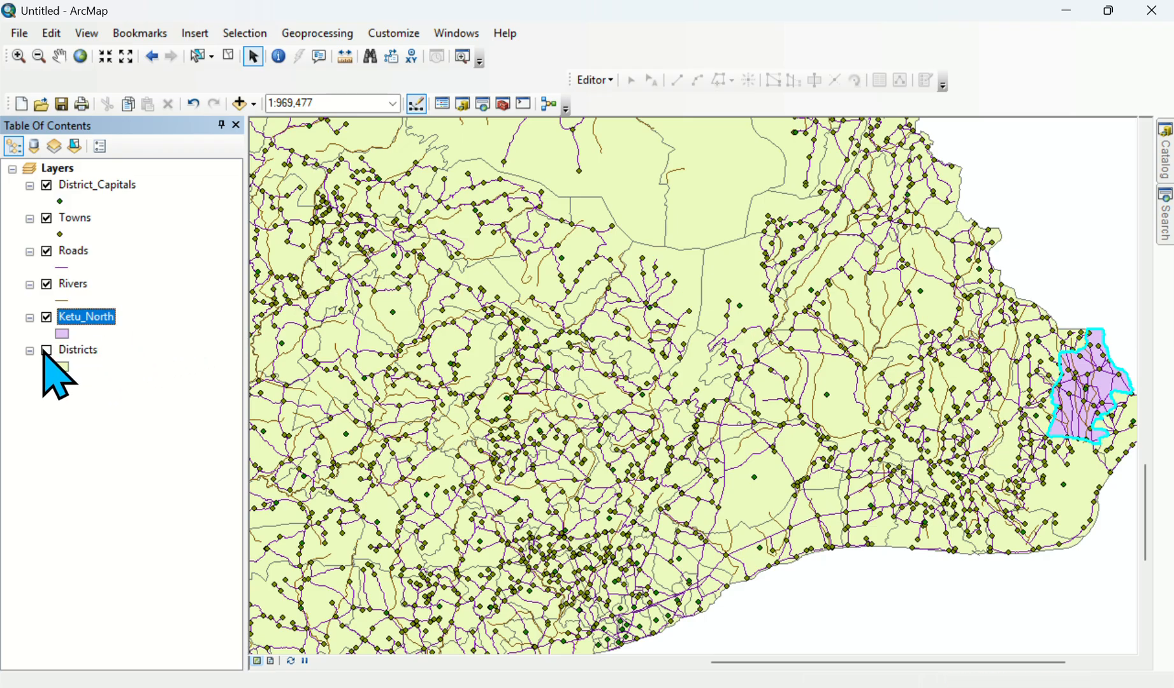
right_click(87, 320)
left_click(147, 388)
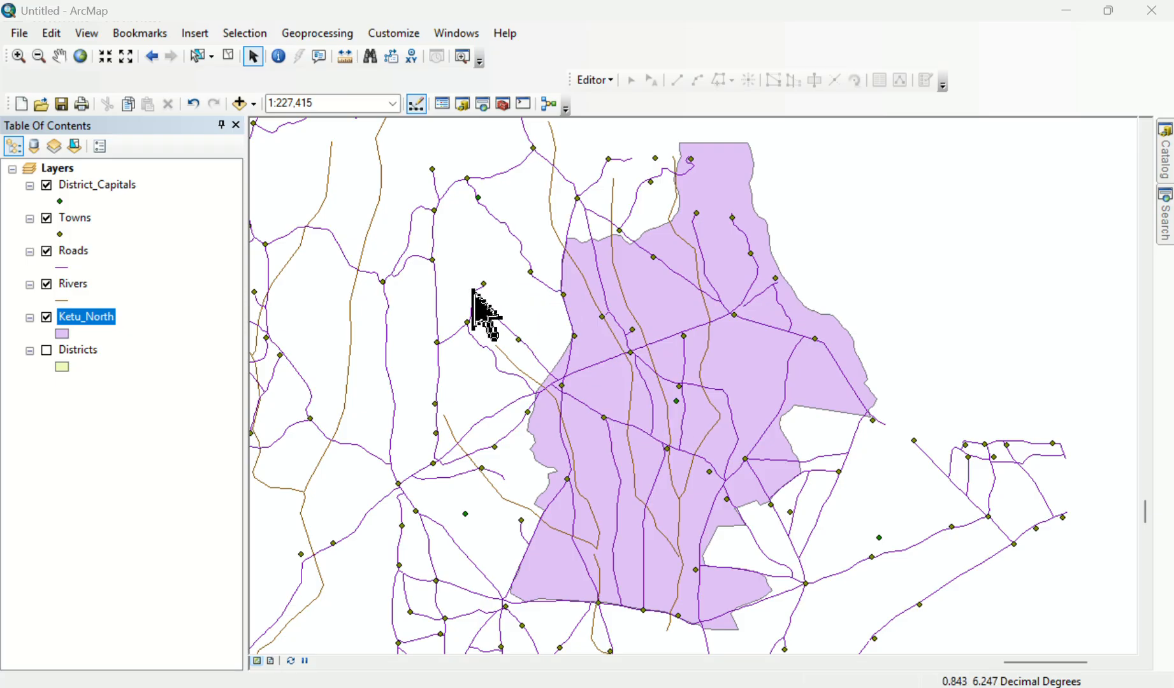
Set up a Clip with District_Capitals as the input features and Ketu_North as the clip features.
left_click(315, 35)
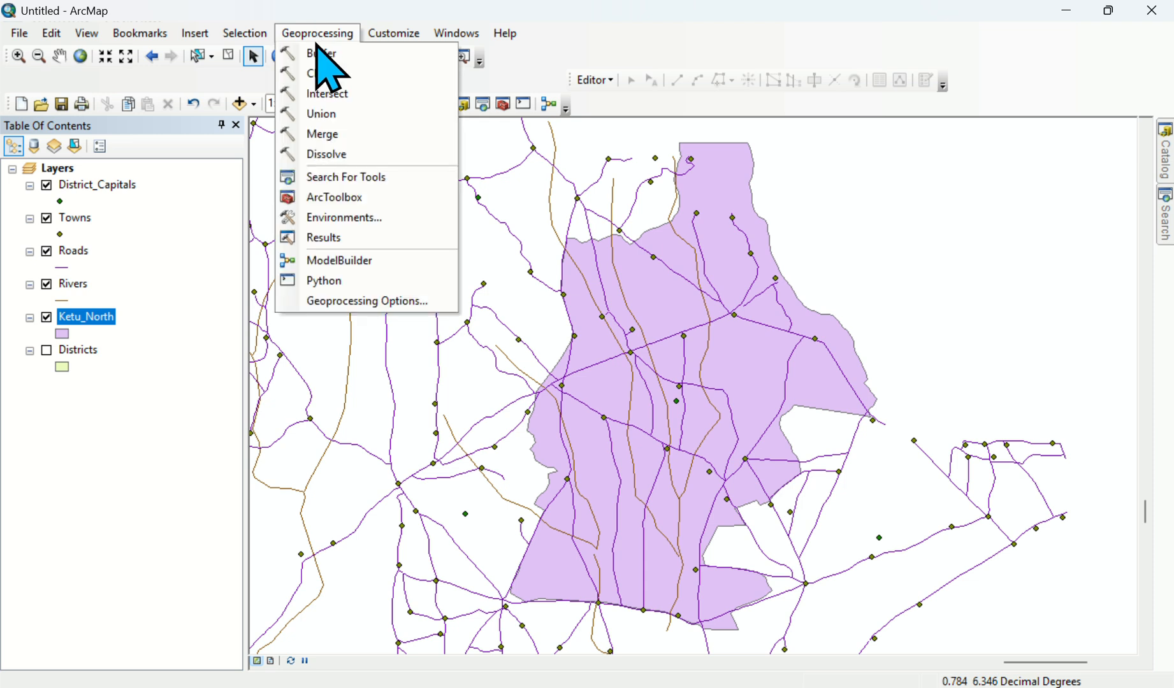
left_click(321, 73)
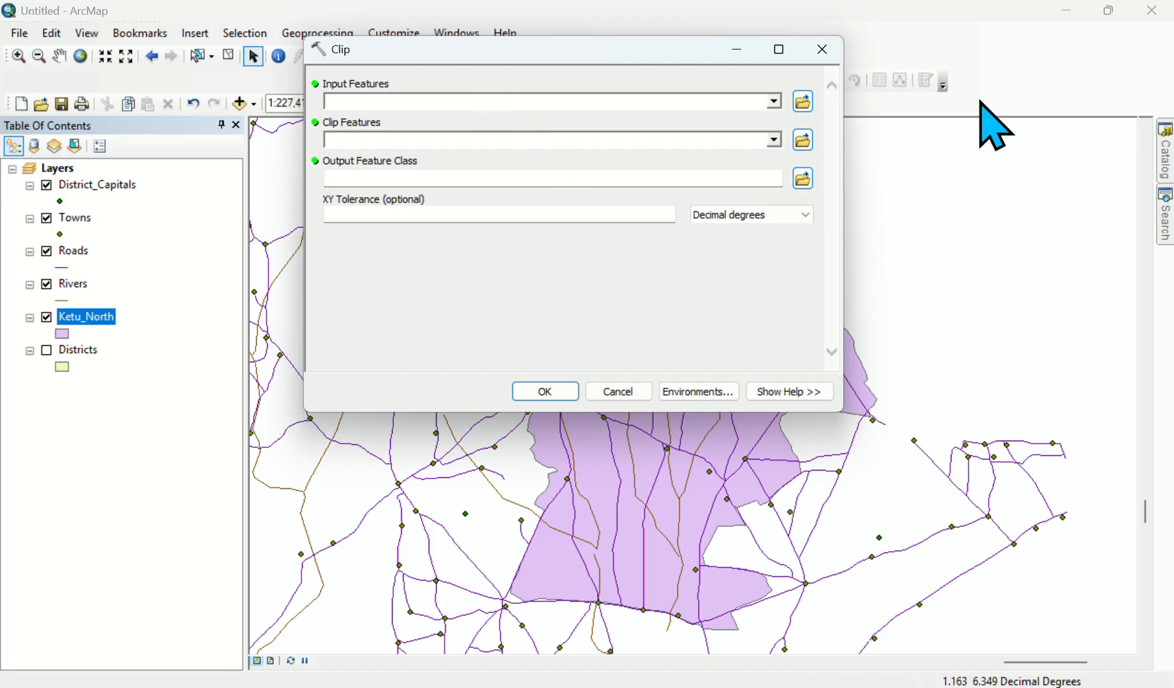
left_click(774, 103)
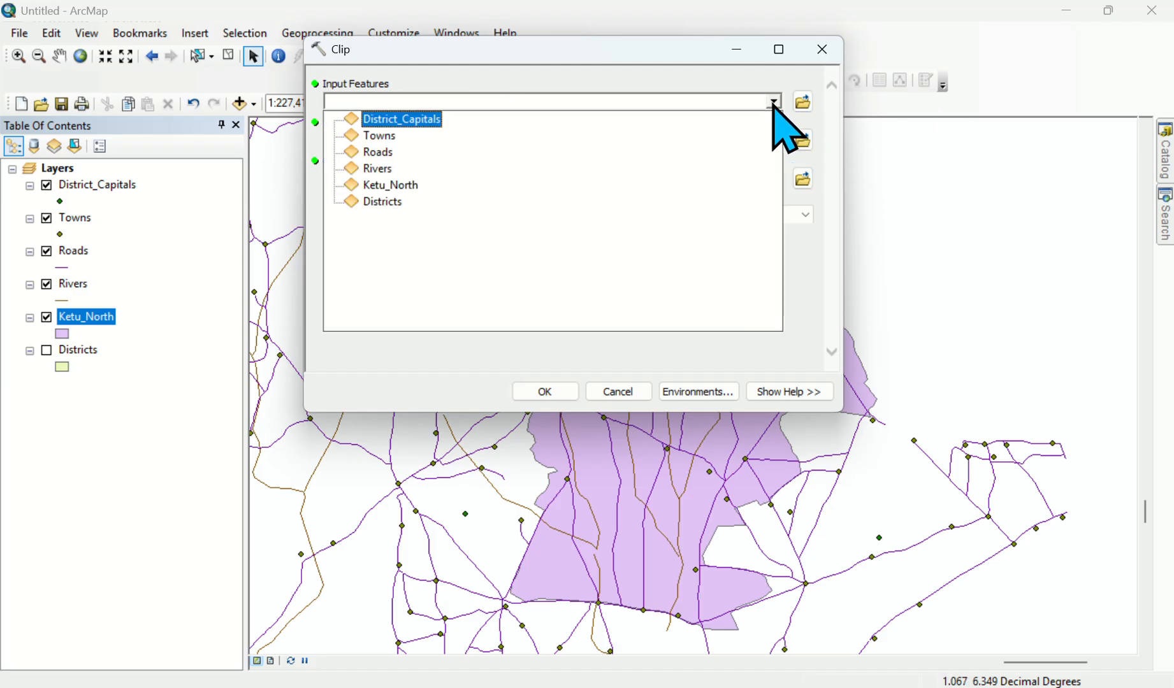
left_click(434, 119)
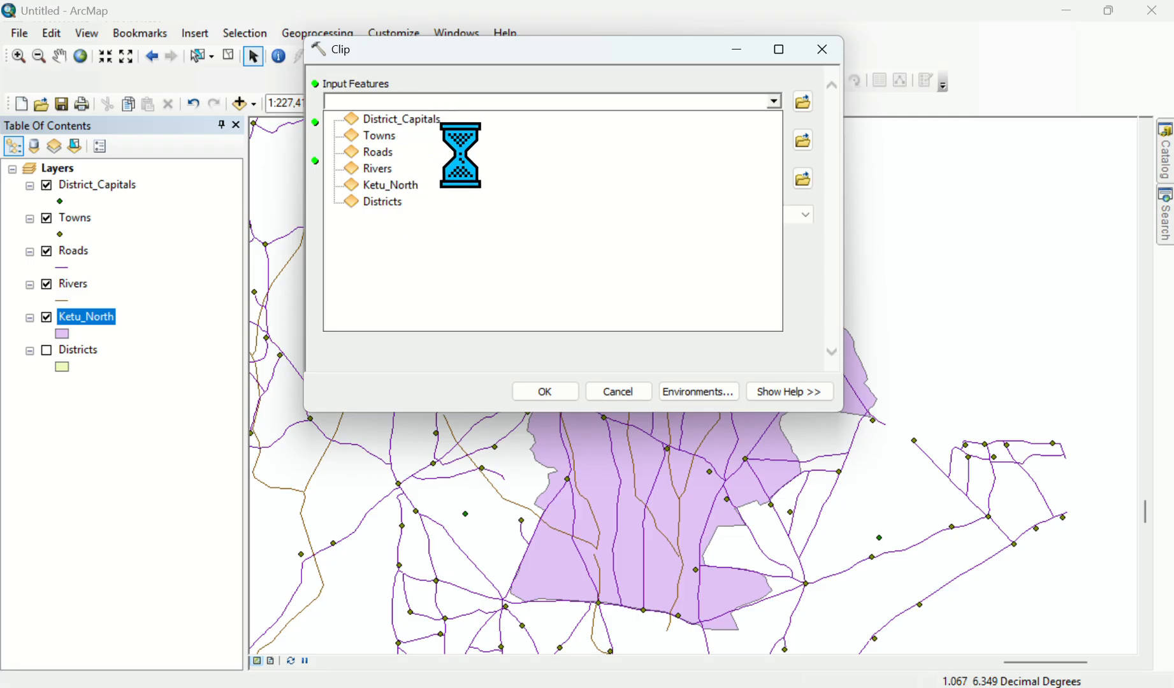
left_click(433, 119)
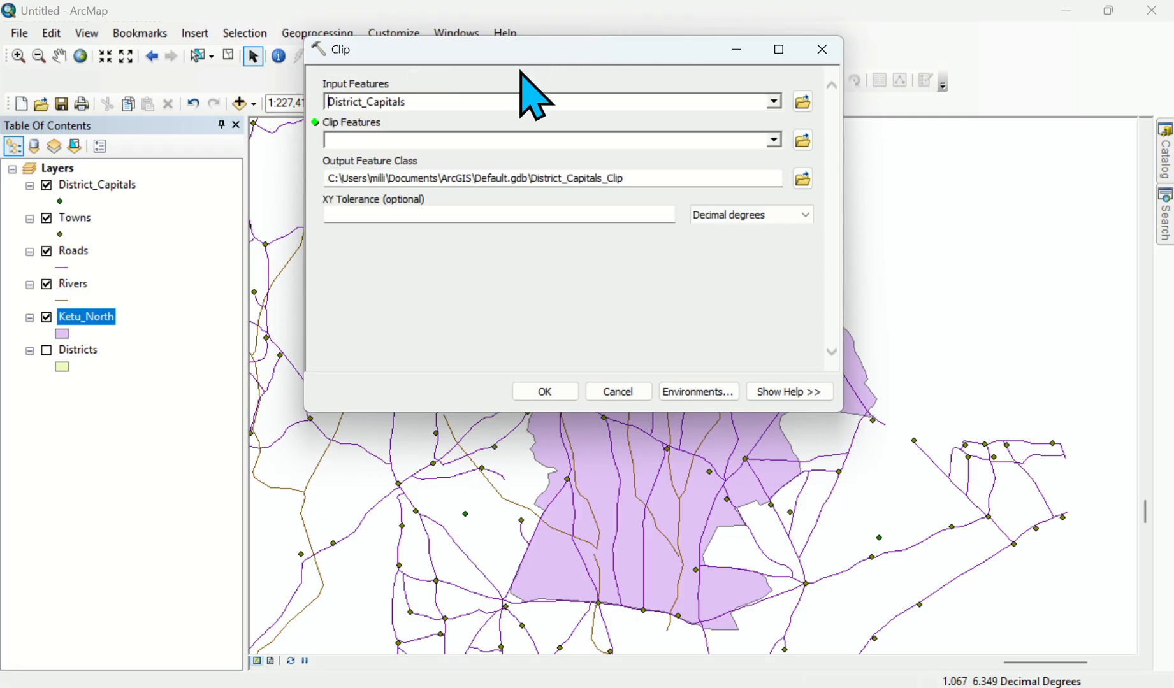
left_click(775, 141)
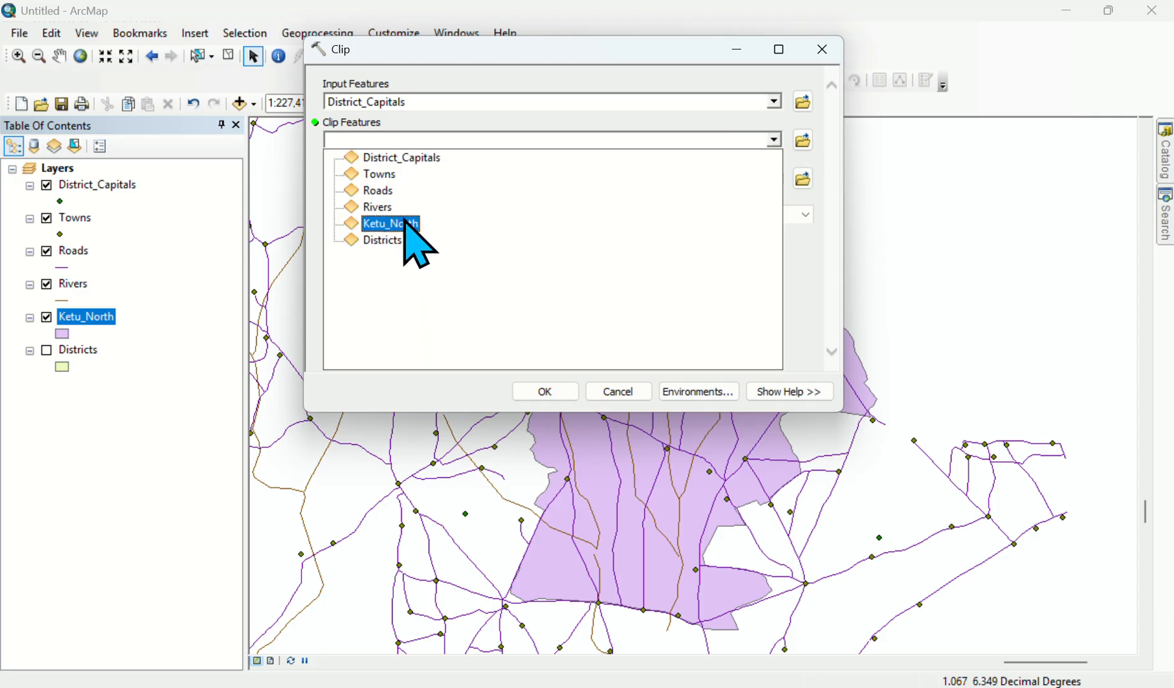
left_click(404, 224)
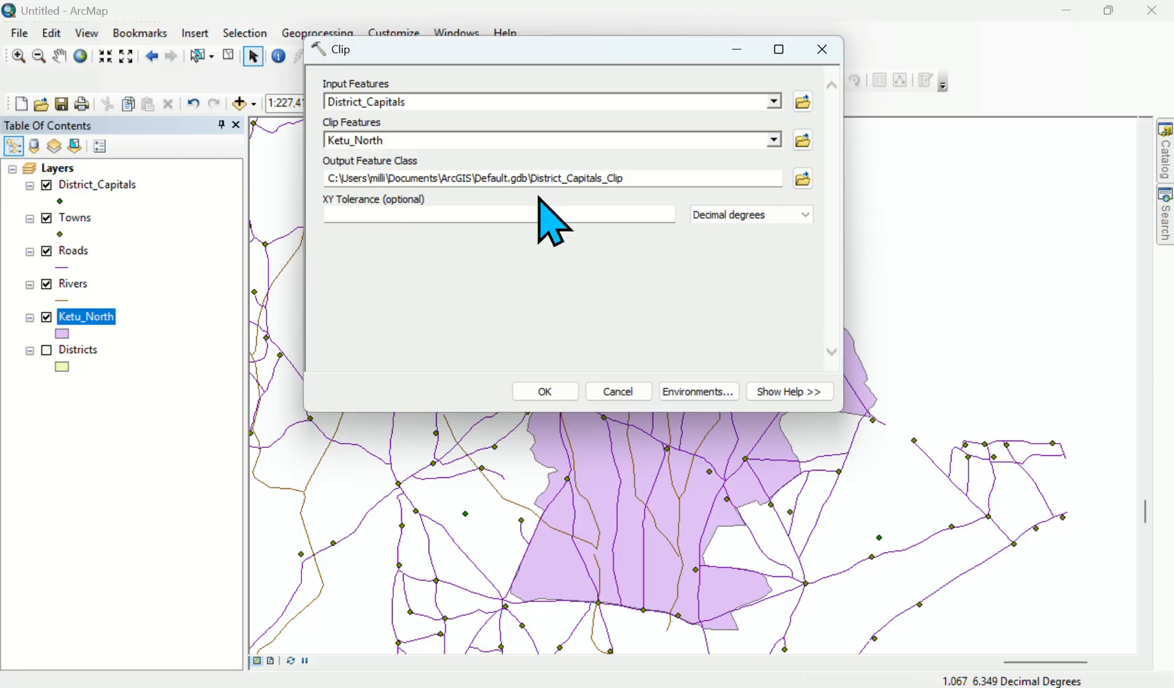
Set the clip output to a feature class named District_CapitalA in the nr geodatabase and run the Clip.
left_click(804, 182)
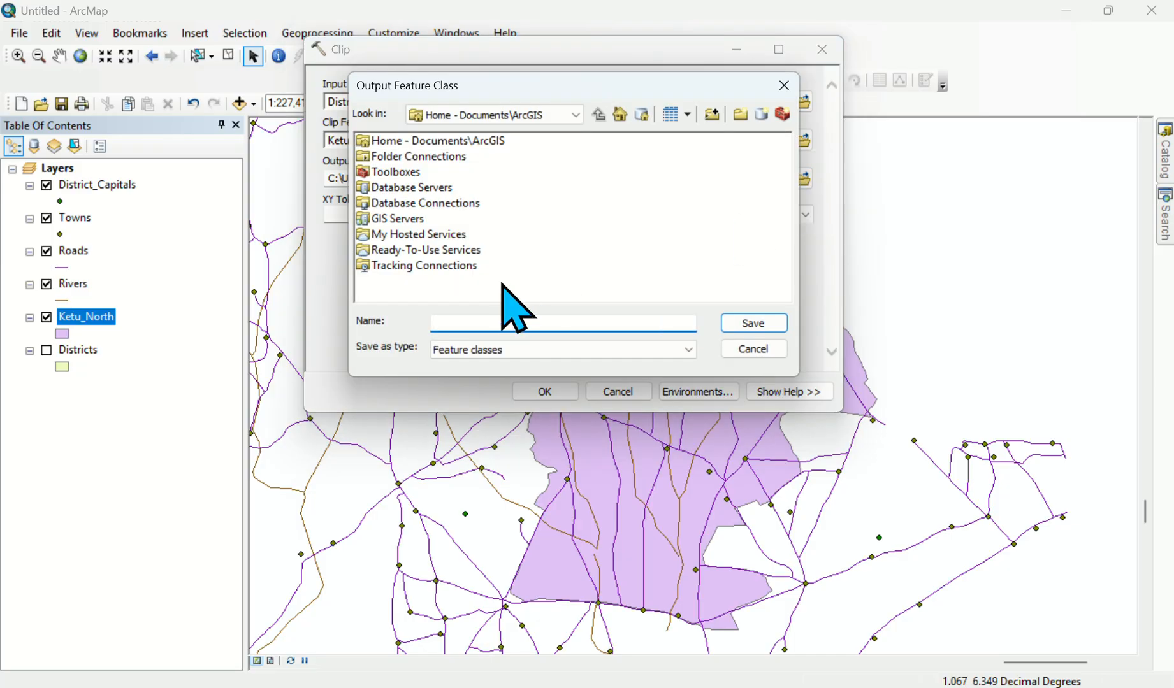
left_click(581, 117)
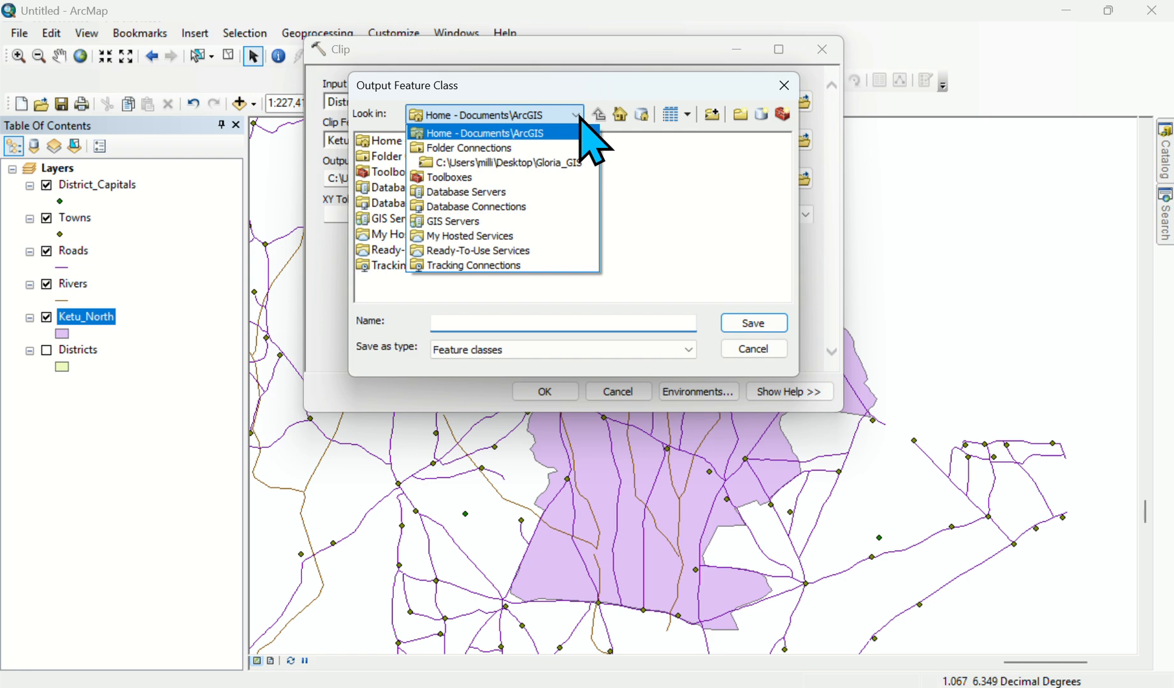
left_click(522, 161)
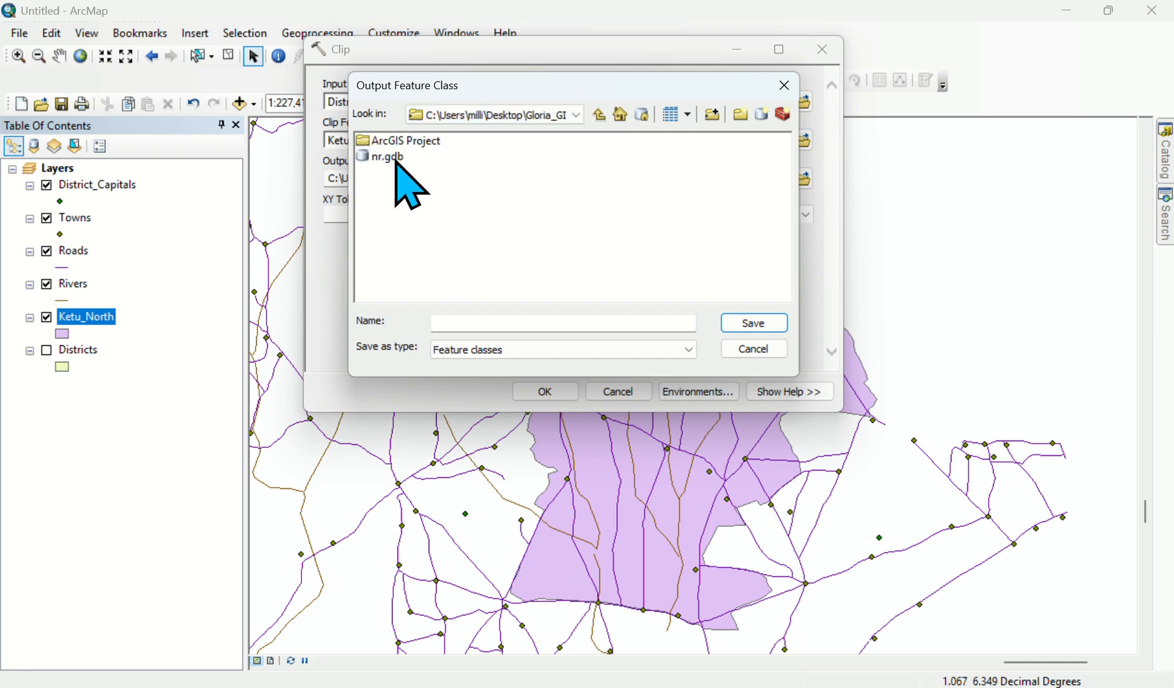
double_click(397, 161)
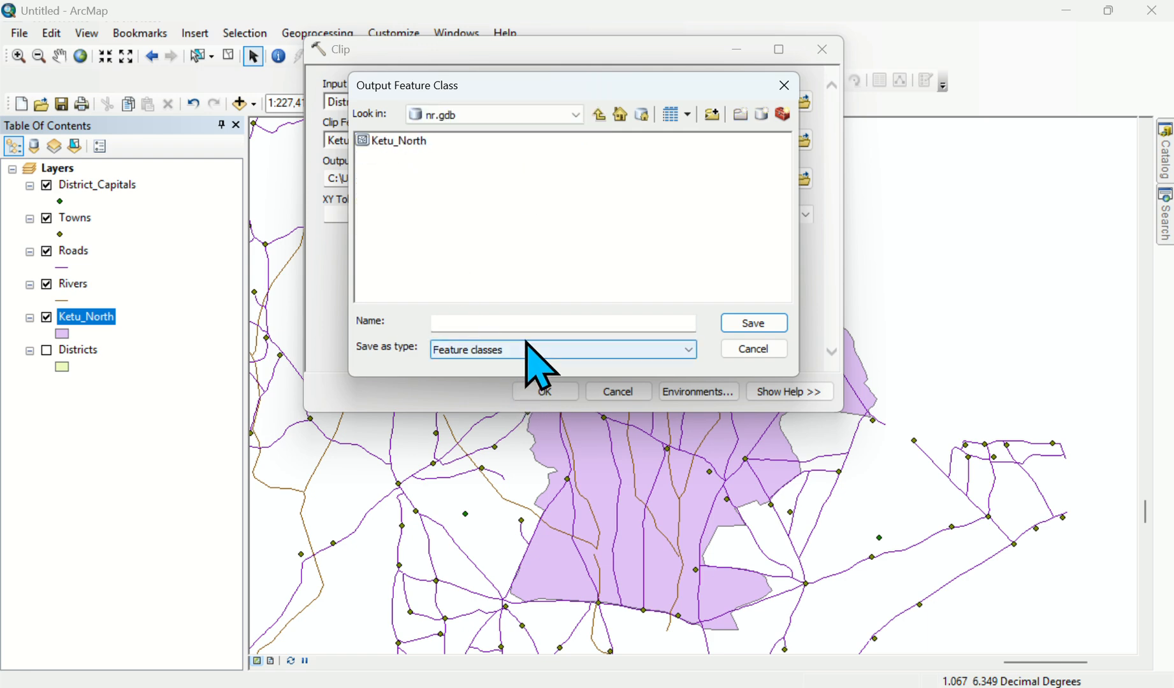
left_click(541, 321)
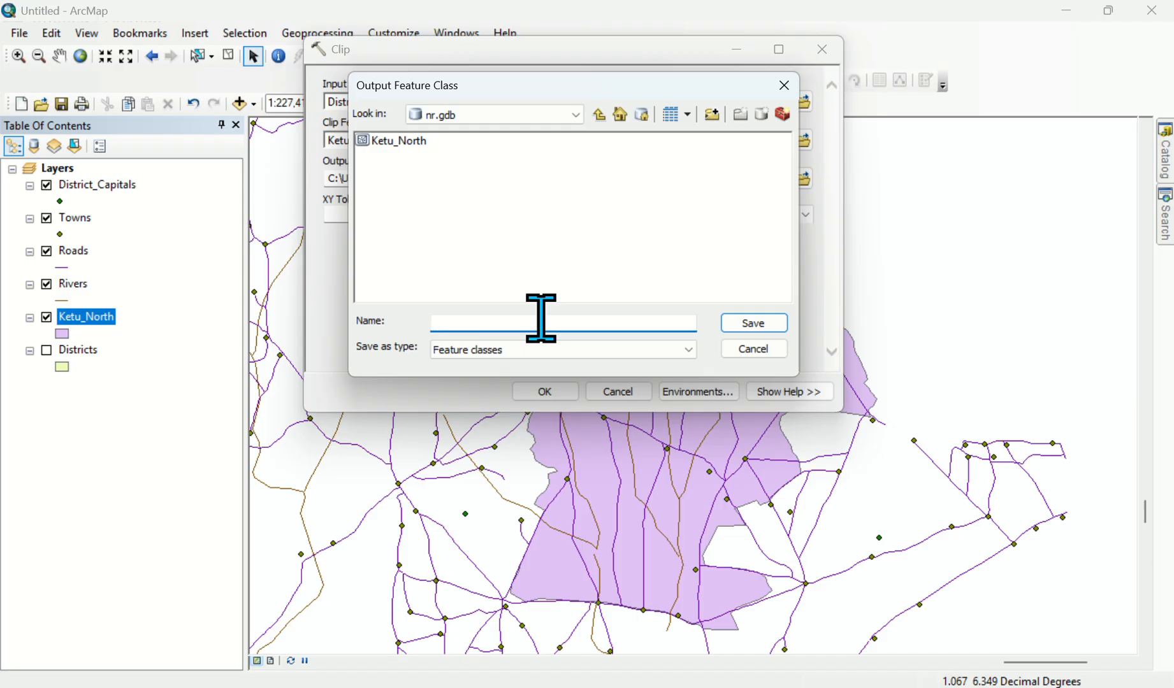
type("District_Capital")
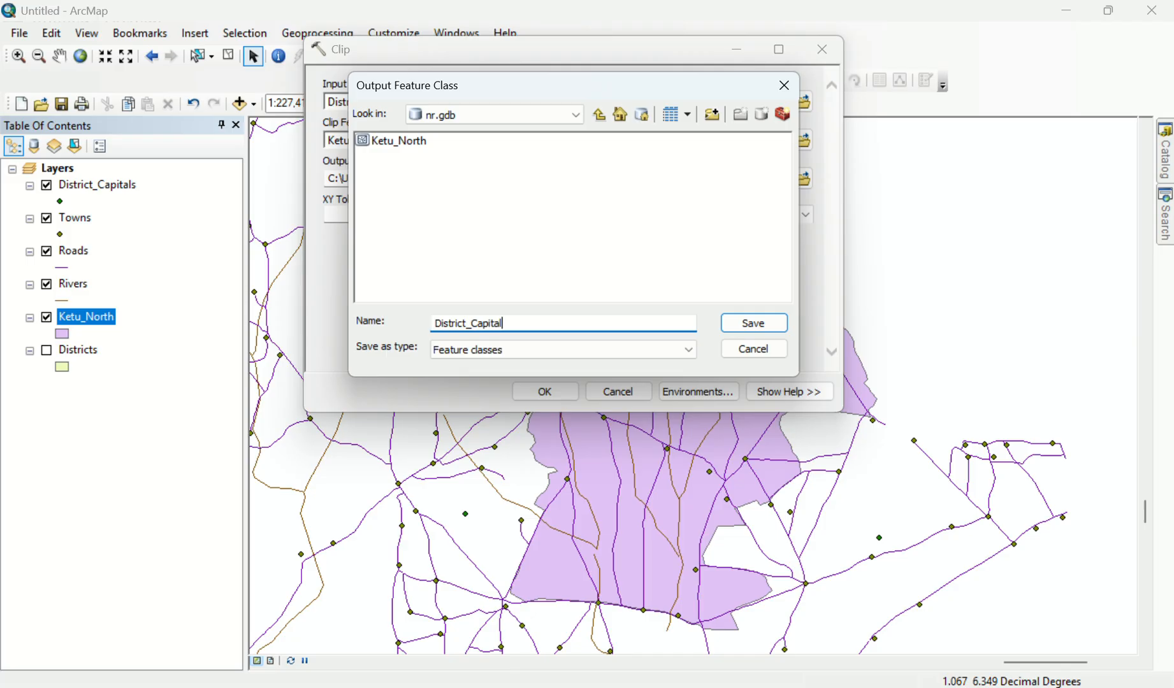
type("A")
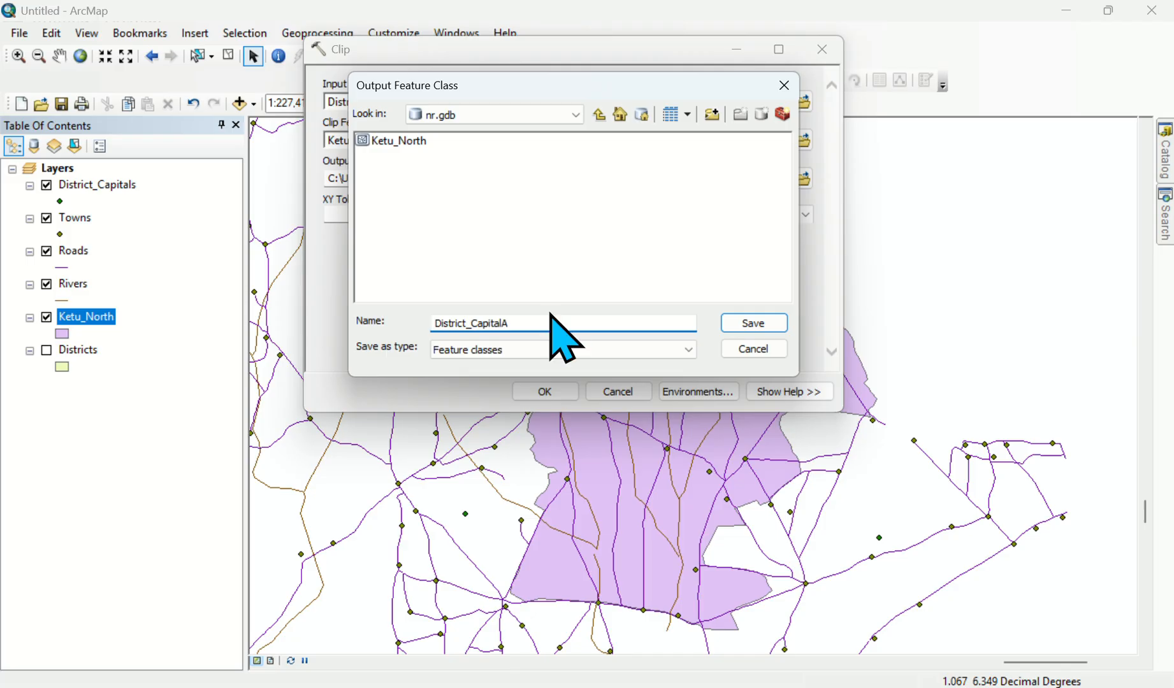
left_click(751, 327)
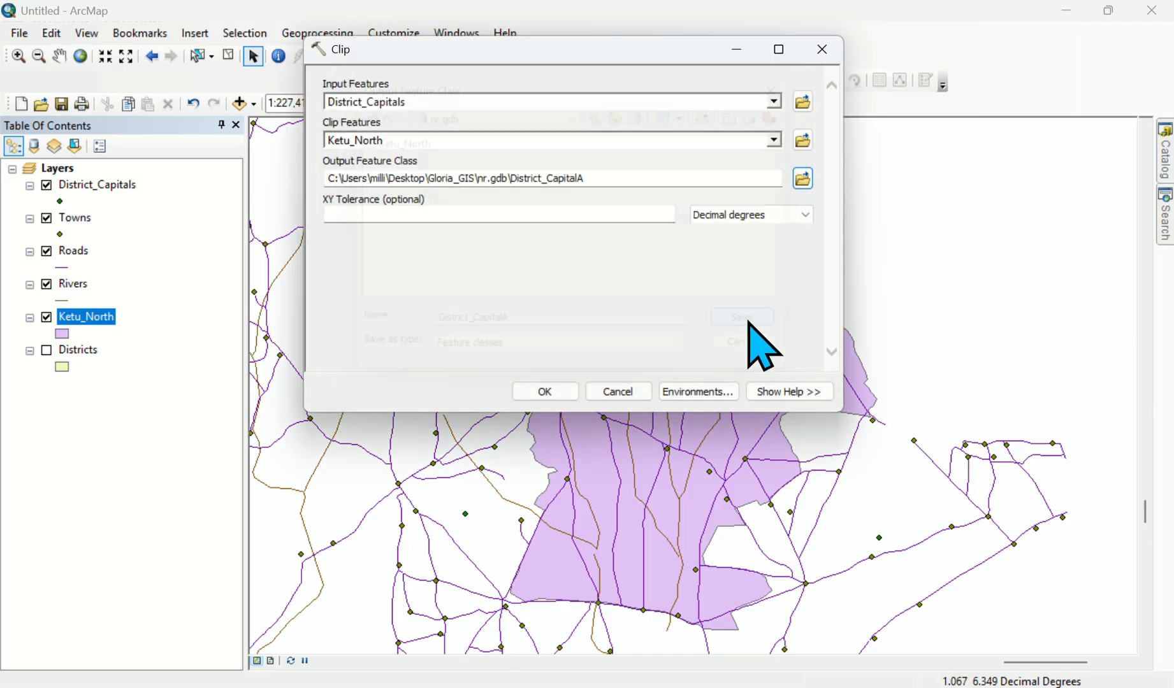
left_click(546, 391)
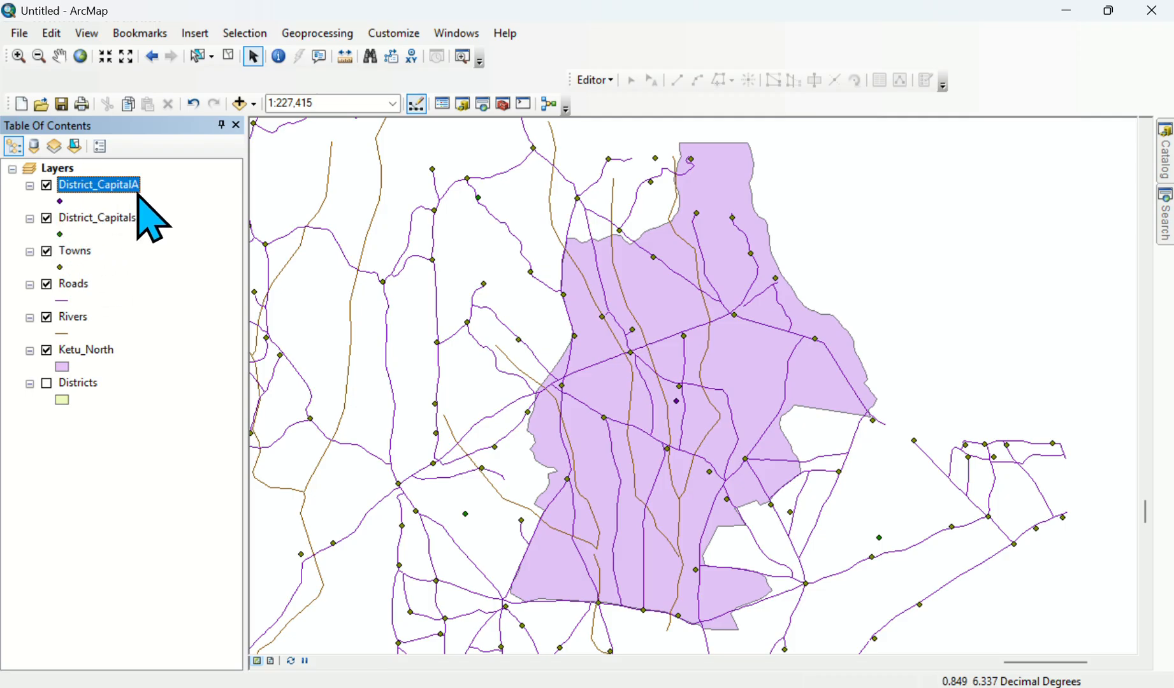
Hide the original District_Capitals layer and move it below Districts in the layer order.
left_click(47, 218)
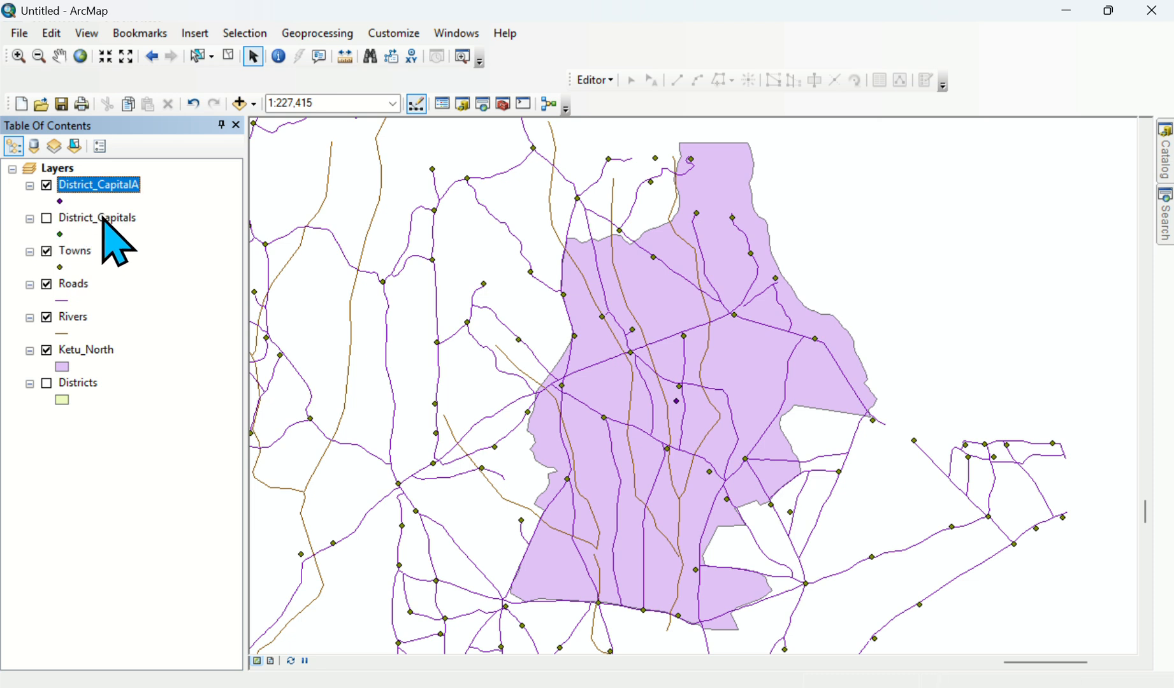
left_click(105, 219)
left_click_drag(103, 219, 83, 437)
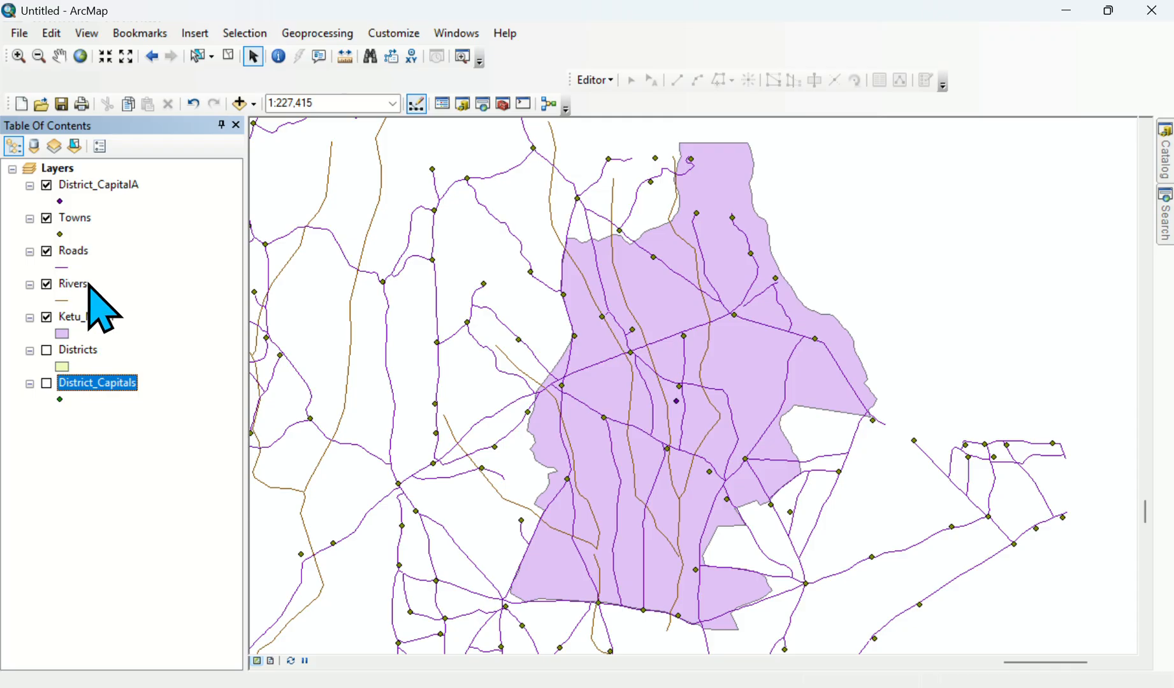
right_click(97, 390)
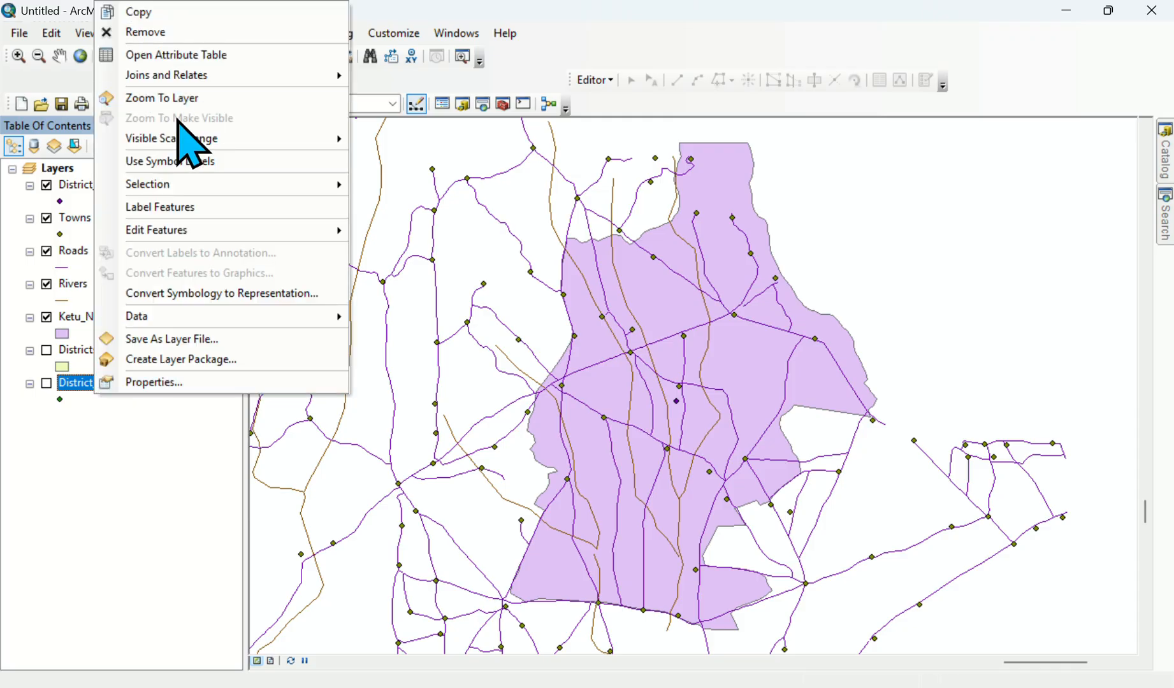
left_click(37, 479)
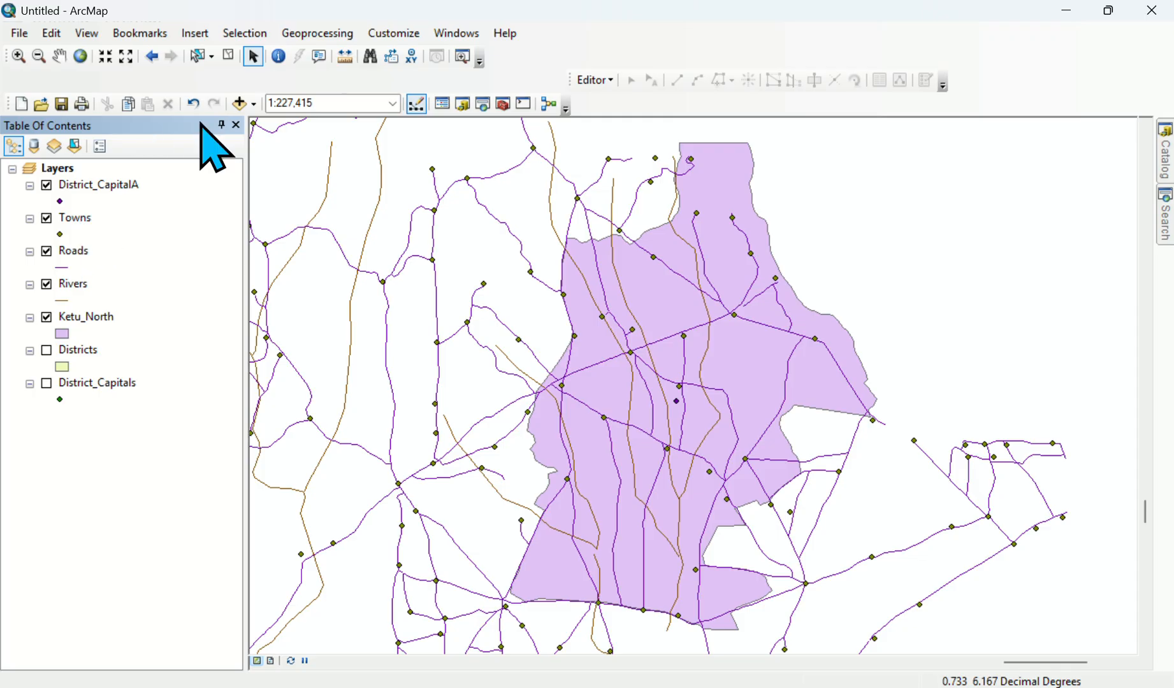
Set up another Clip with Towns as the input features and Ketu_North as the clip features.
left_click(318, 33)
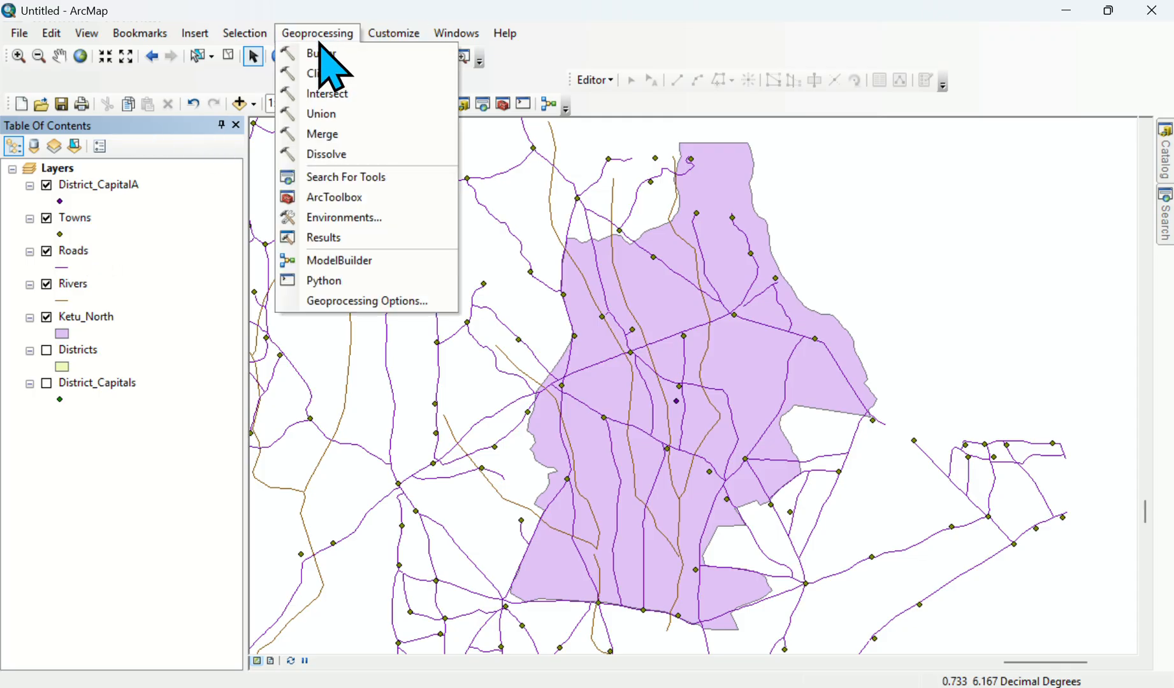
left_click(322, 75)
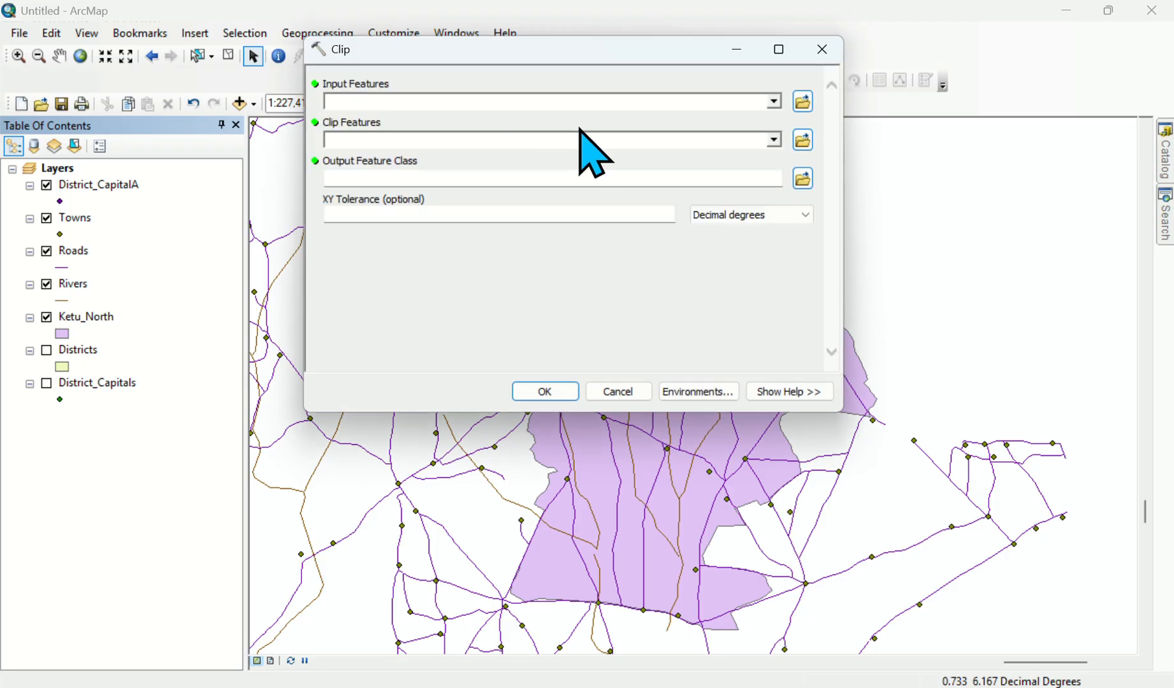
left_click(774, 102)
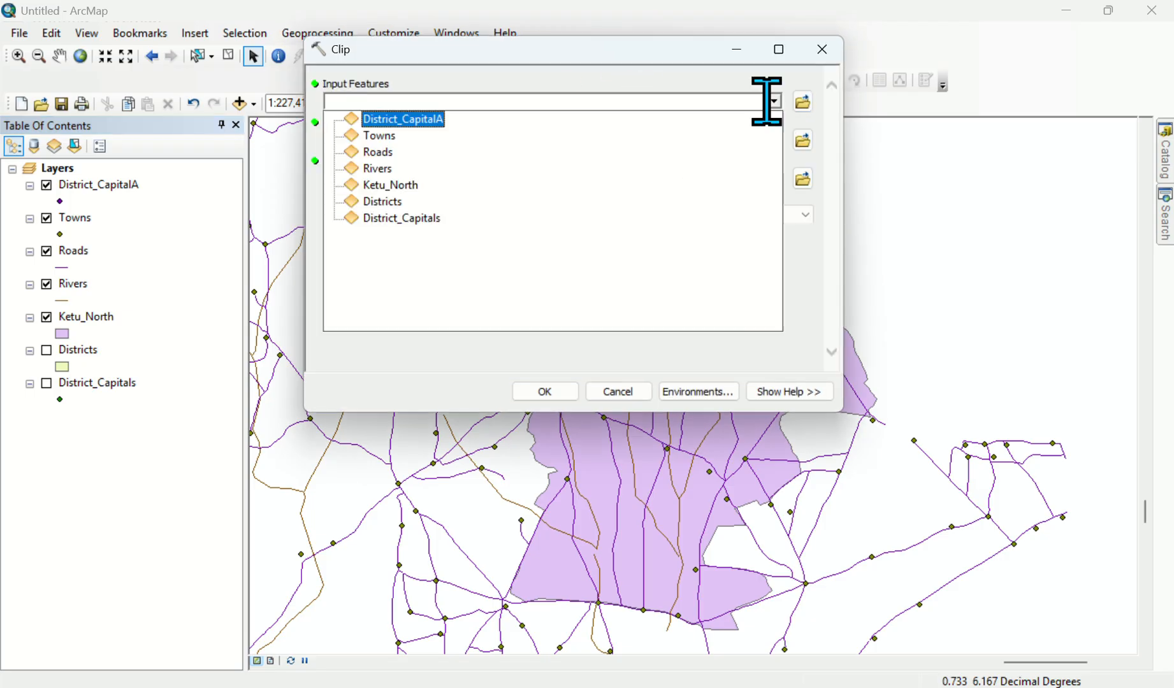
left_click(370, 137)
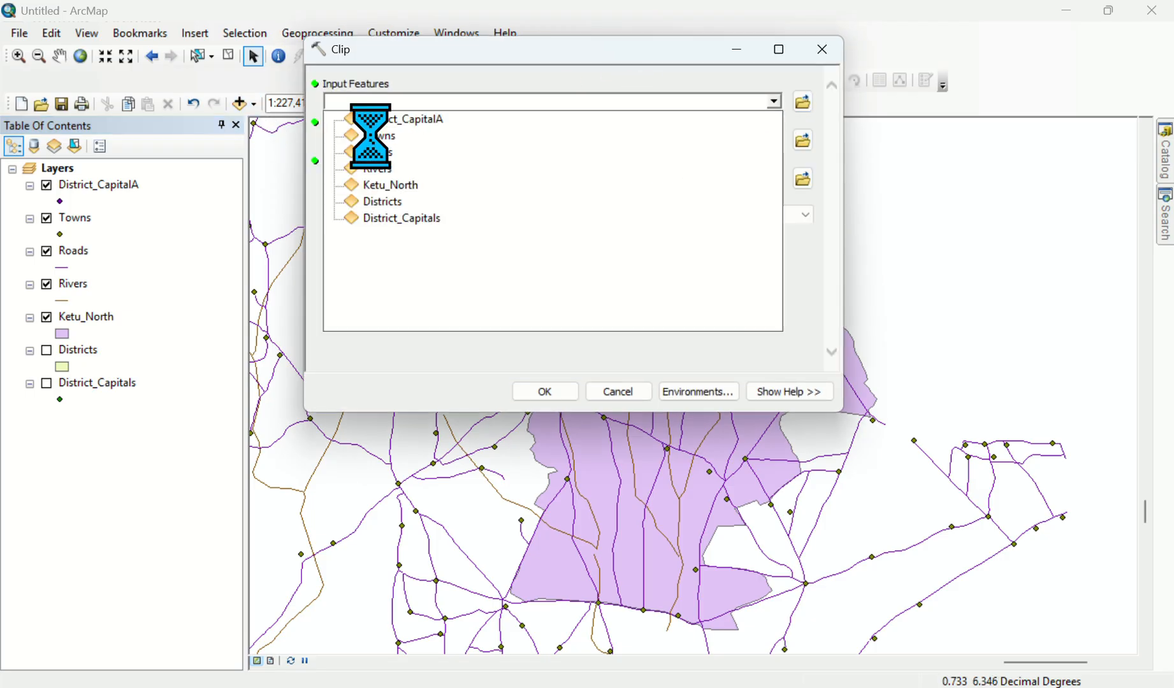
left_click(775, 140)
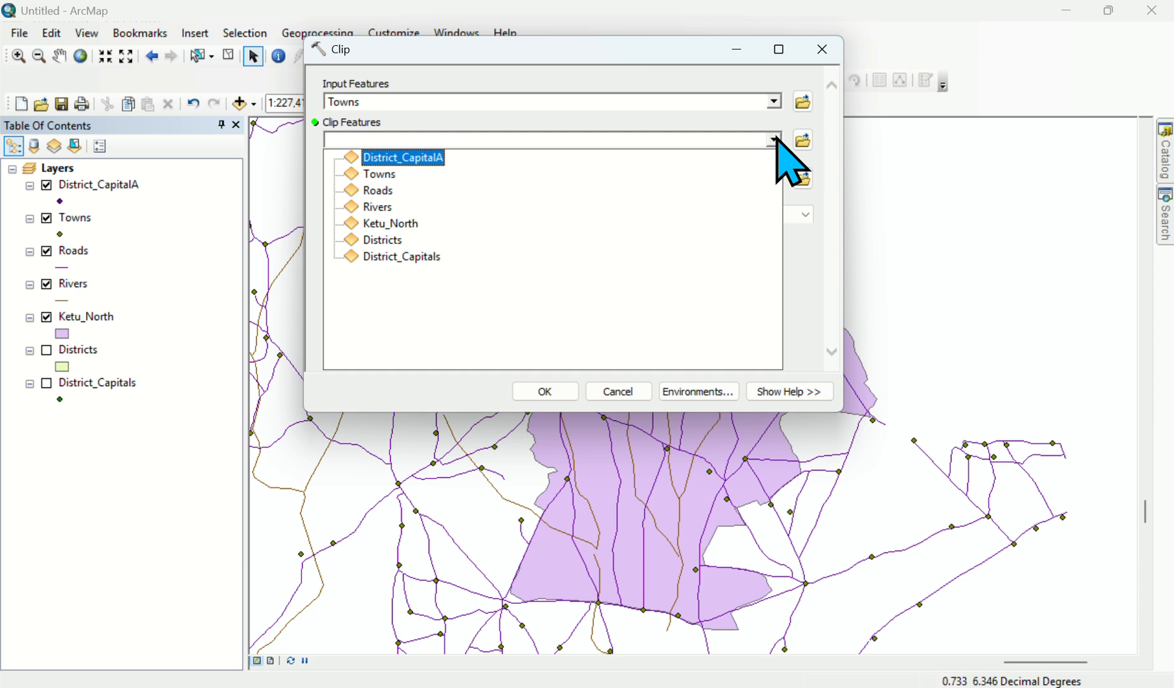
left_click(390, 224)
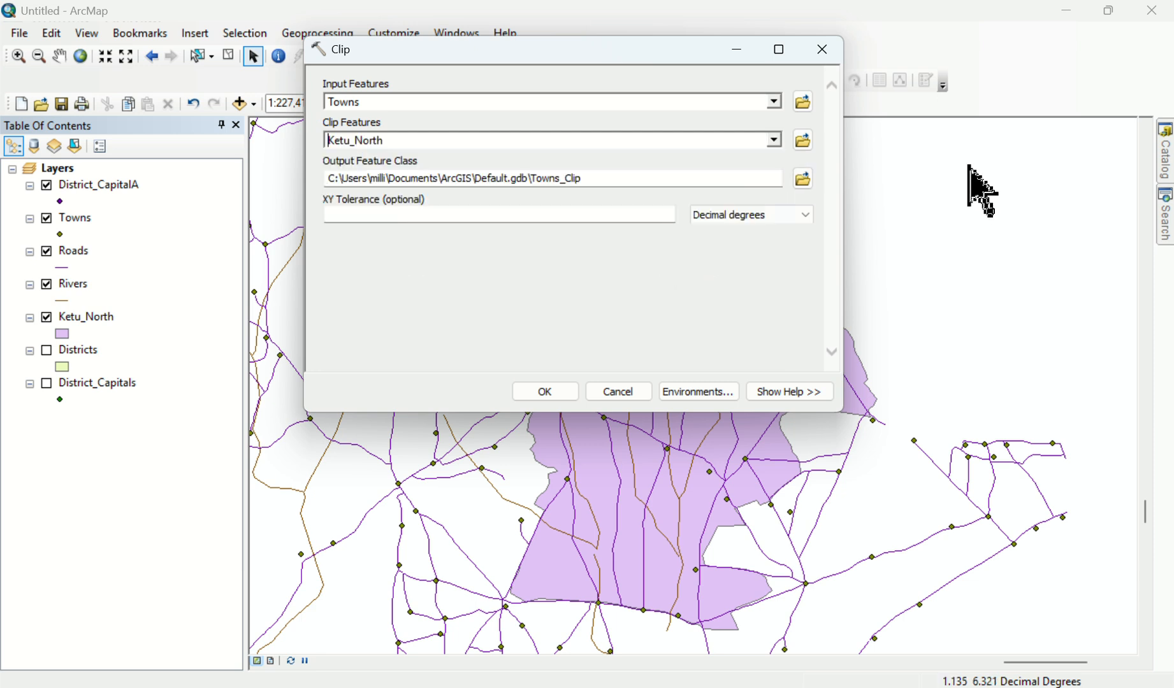
Name the clip output TownsA in the nr geodatabase and run the Clip.
left_click(804, 179)
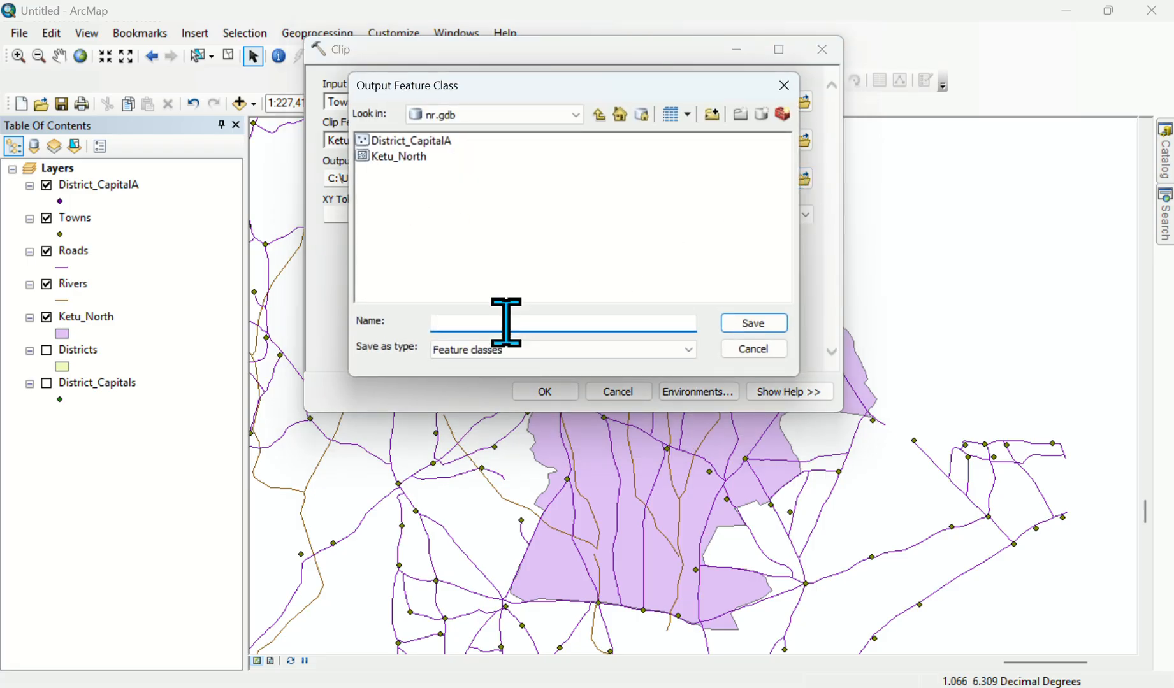
type("TownsA")
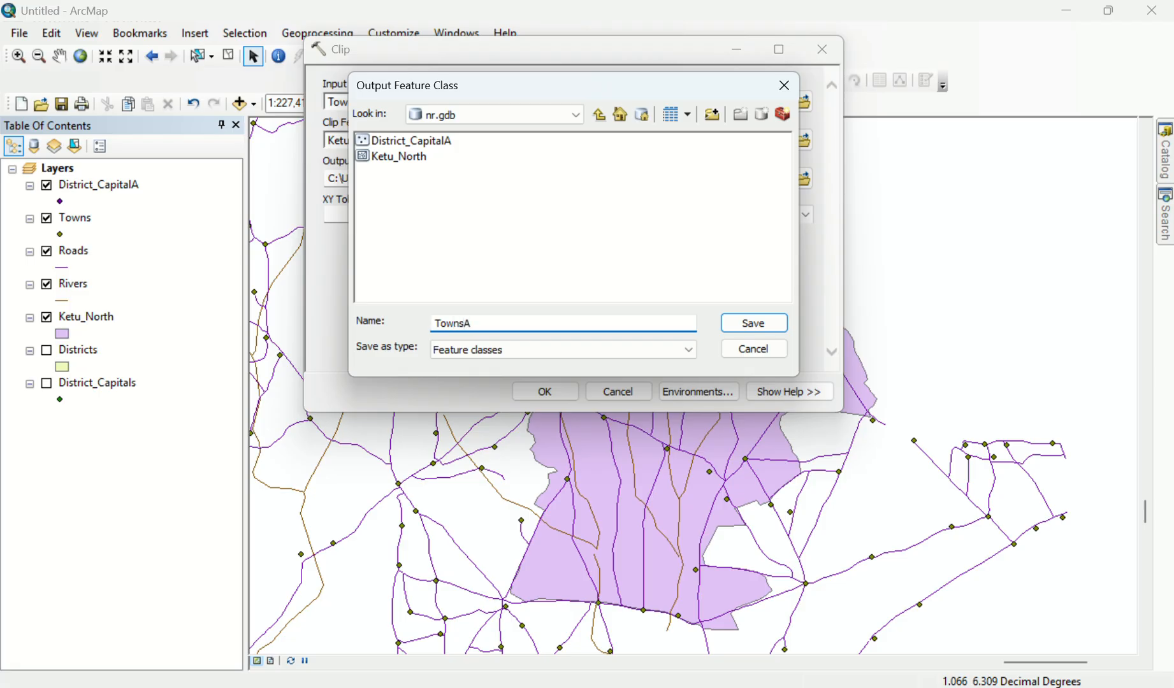
left_click(767, 318)
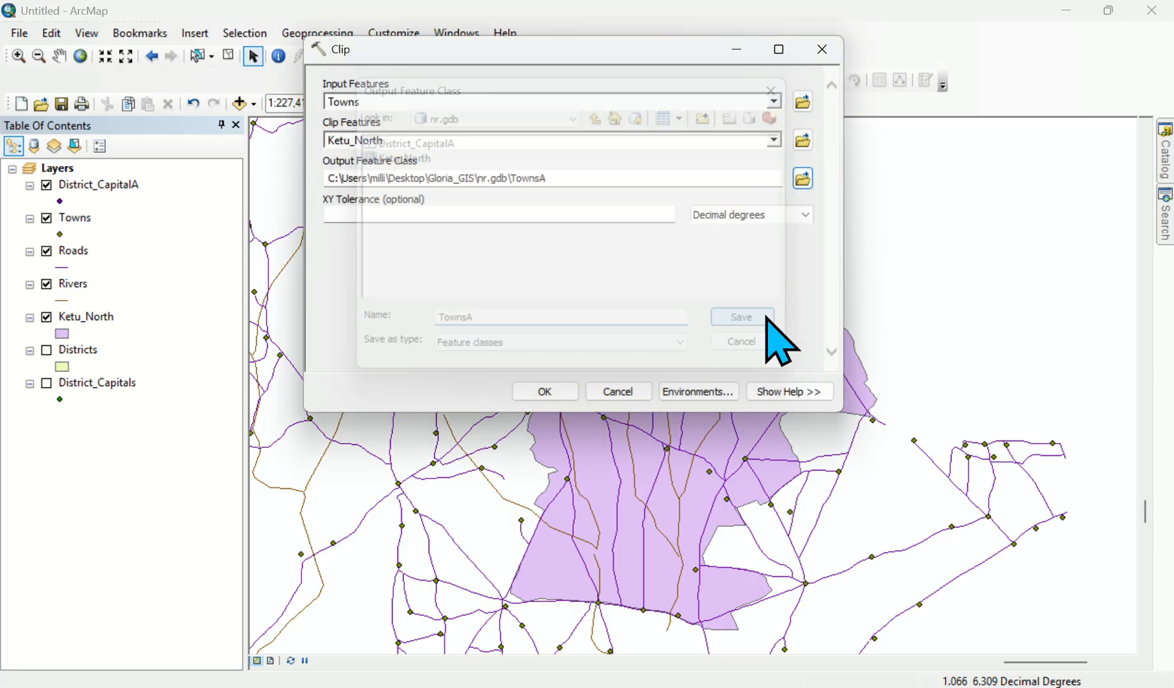
left_click(559, 391)
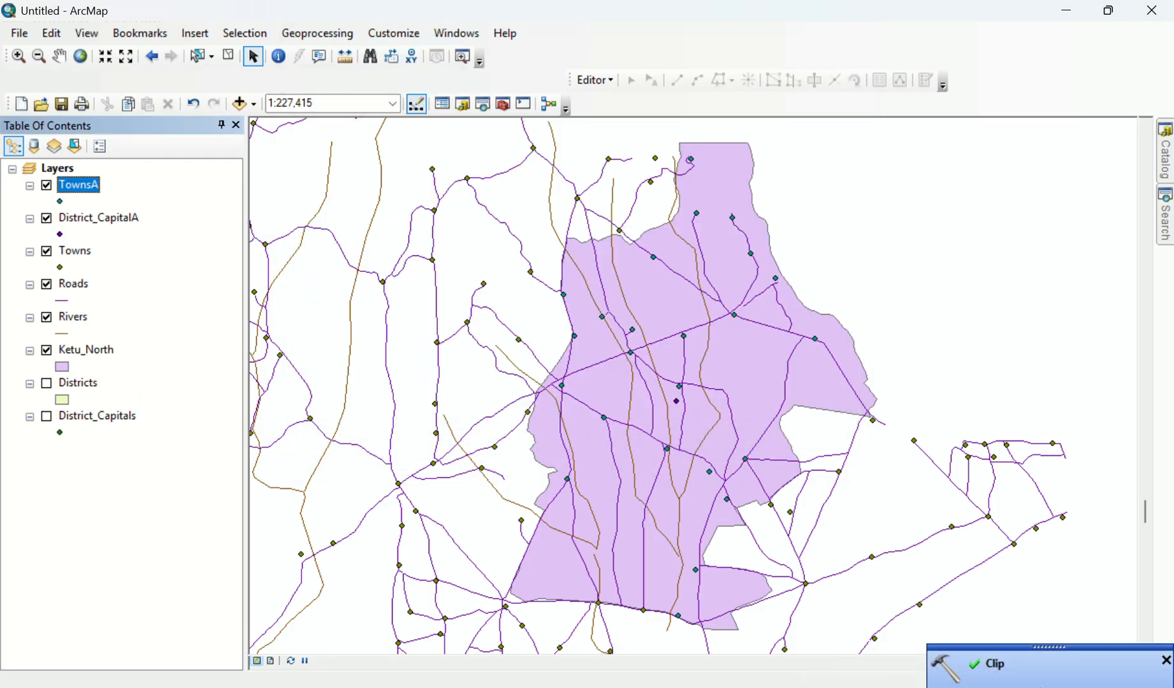
Hide the original Towns layer and move it below District_Capitals in the layer order.
left_click(47, 251)
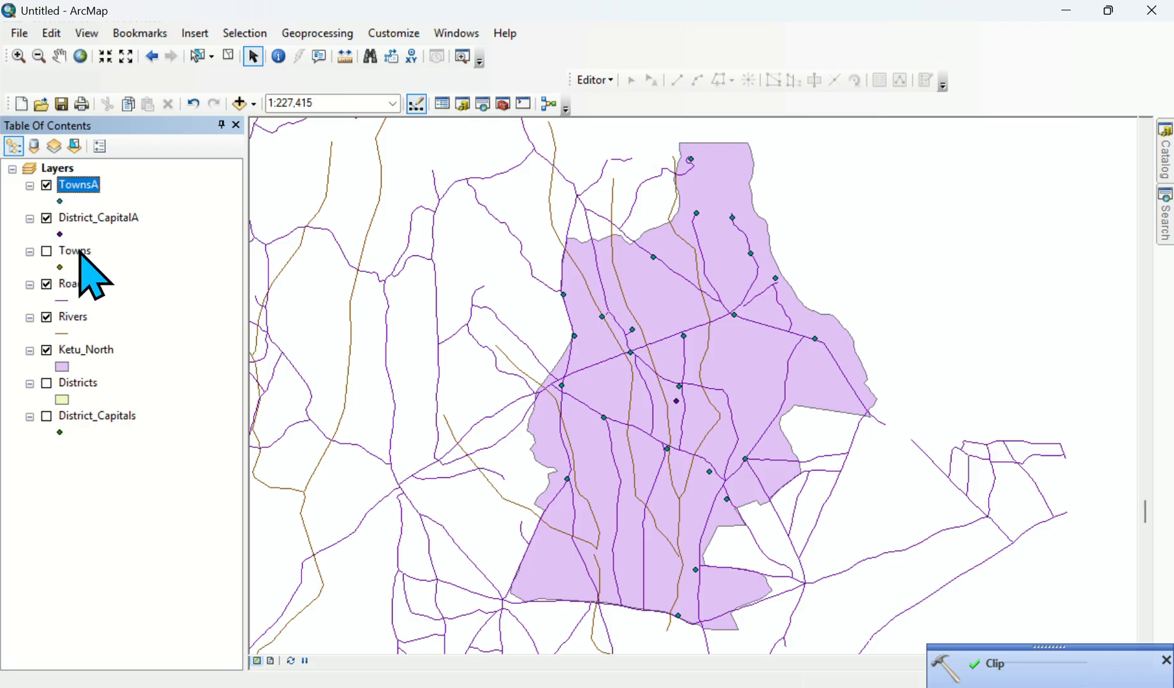
left_click_drag(82, 254, 87, 447)
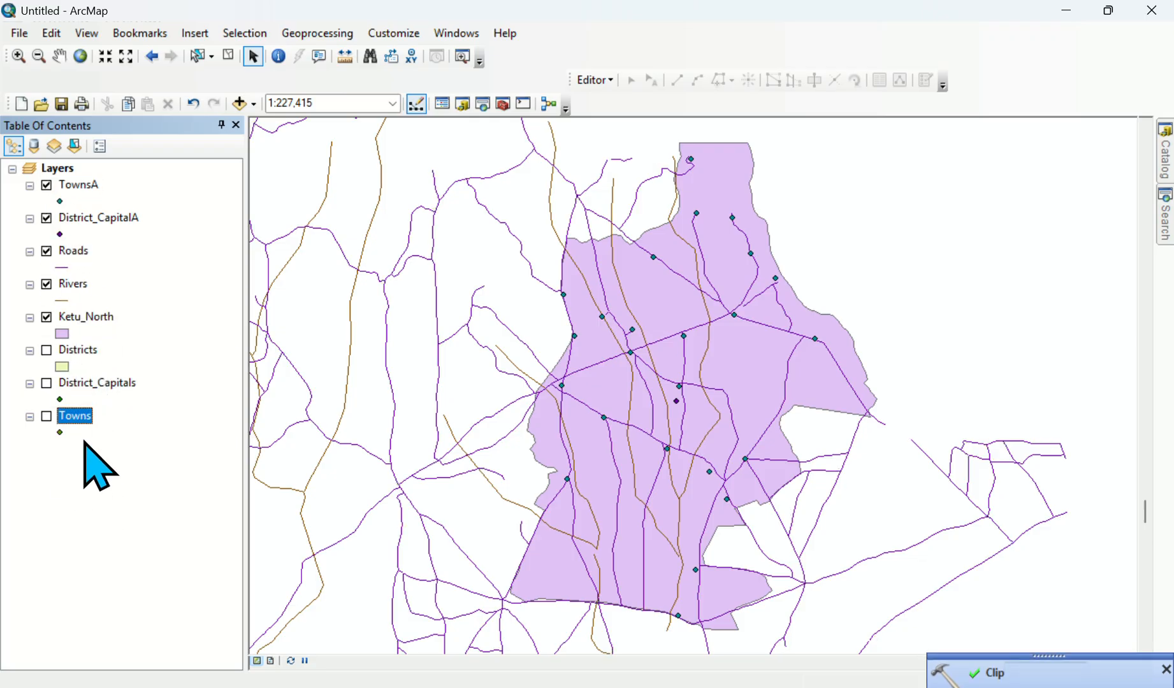
Set up a Clip with Roads as the input features and Ketu_North as the clip features.
left_click(333, 35)
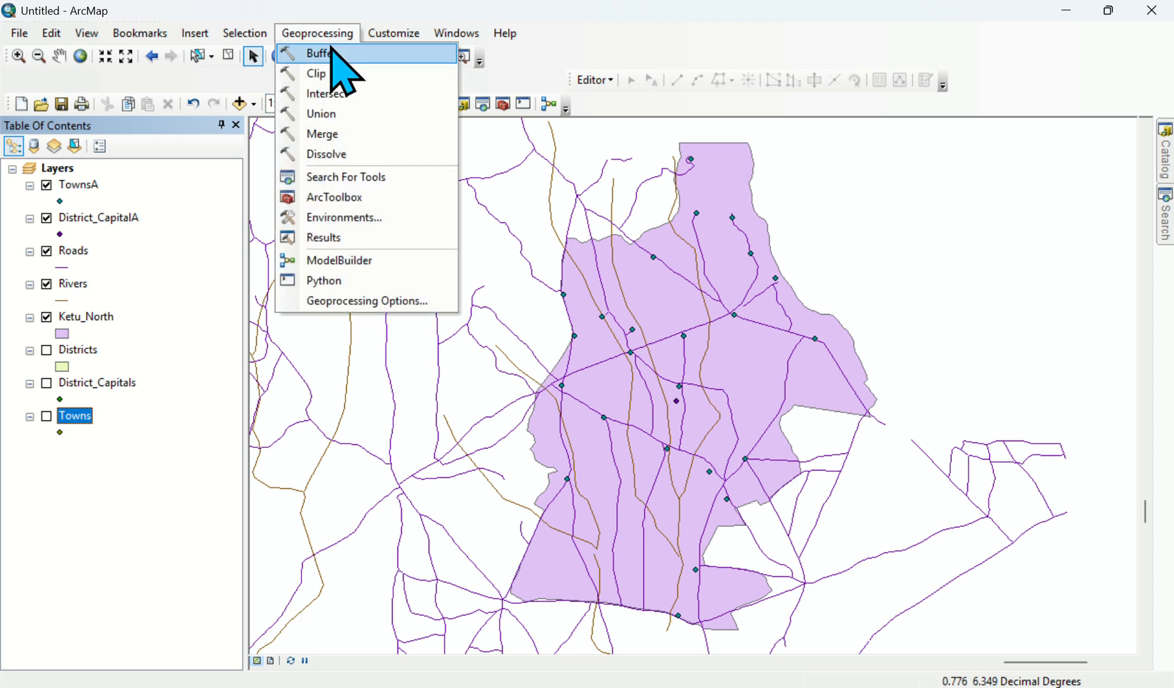
left_click(333, 73)
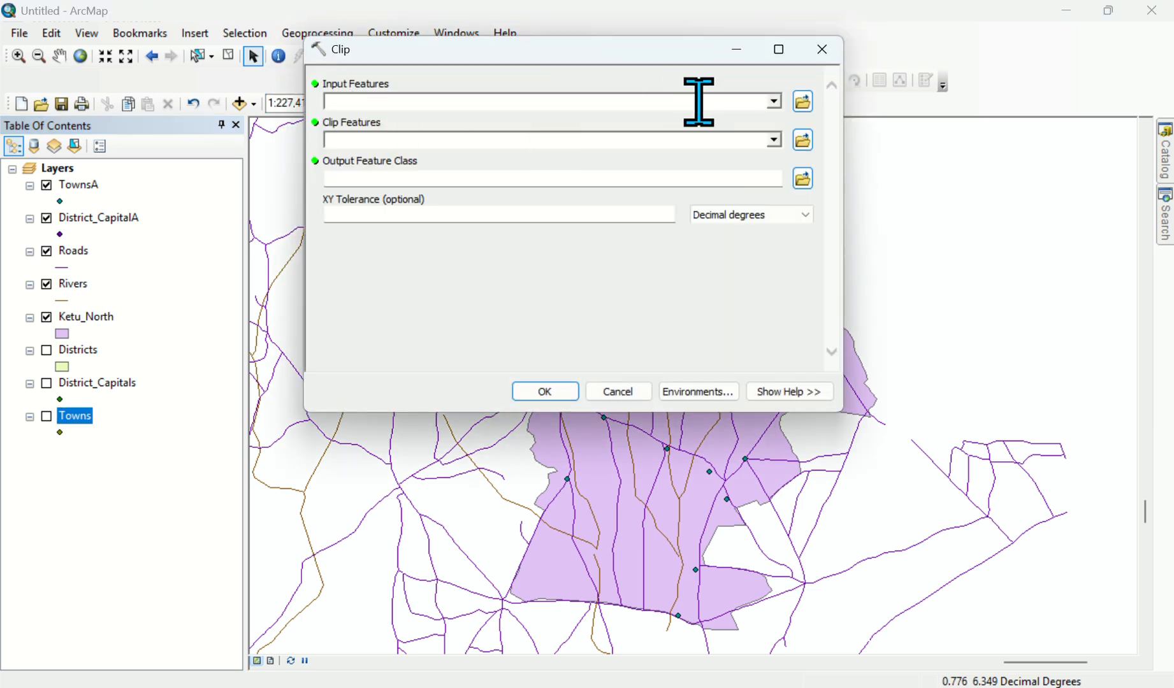
left_click(774, 102)
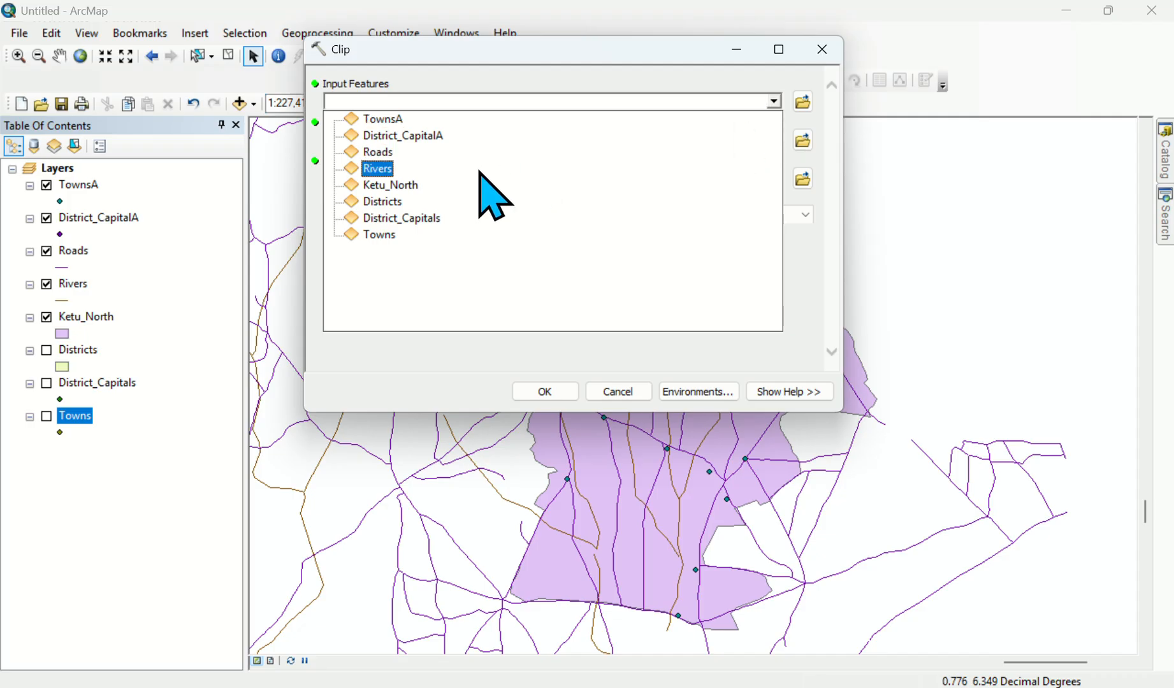
left_click(387, 155)
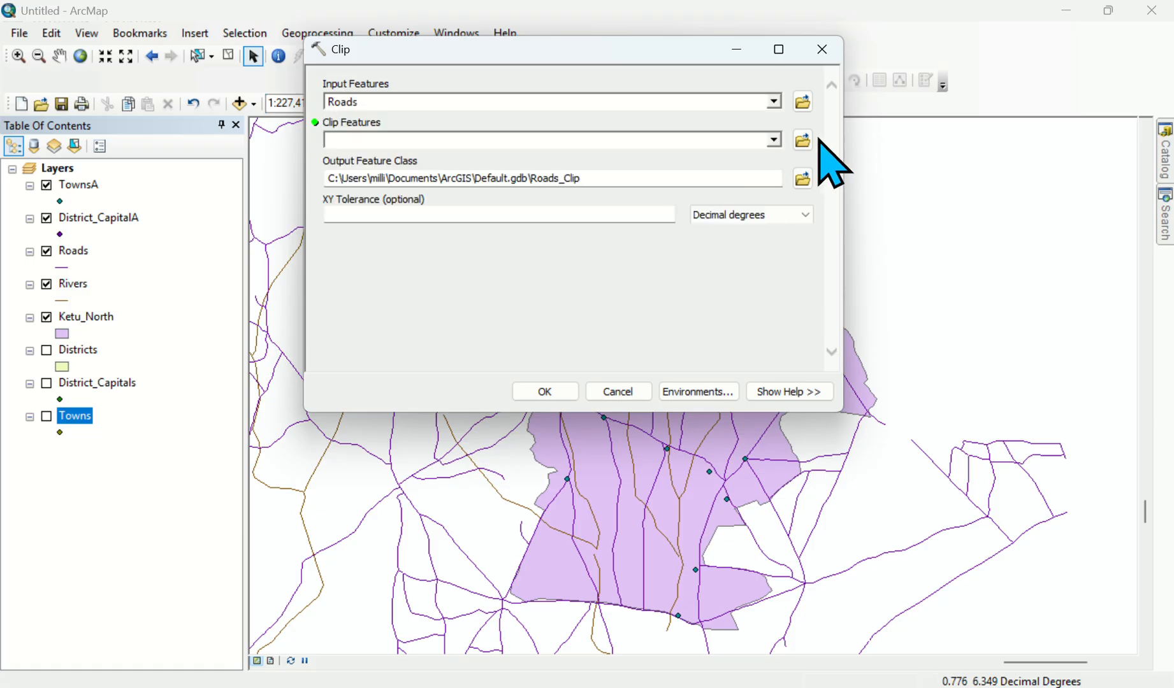
left_click(774, 139)
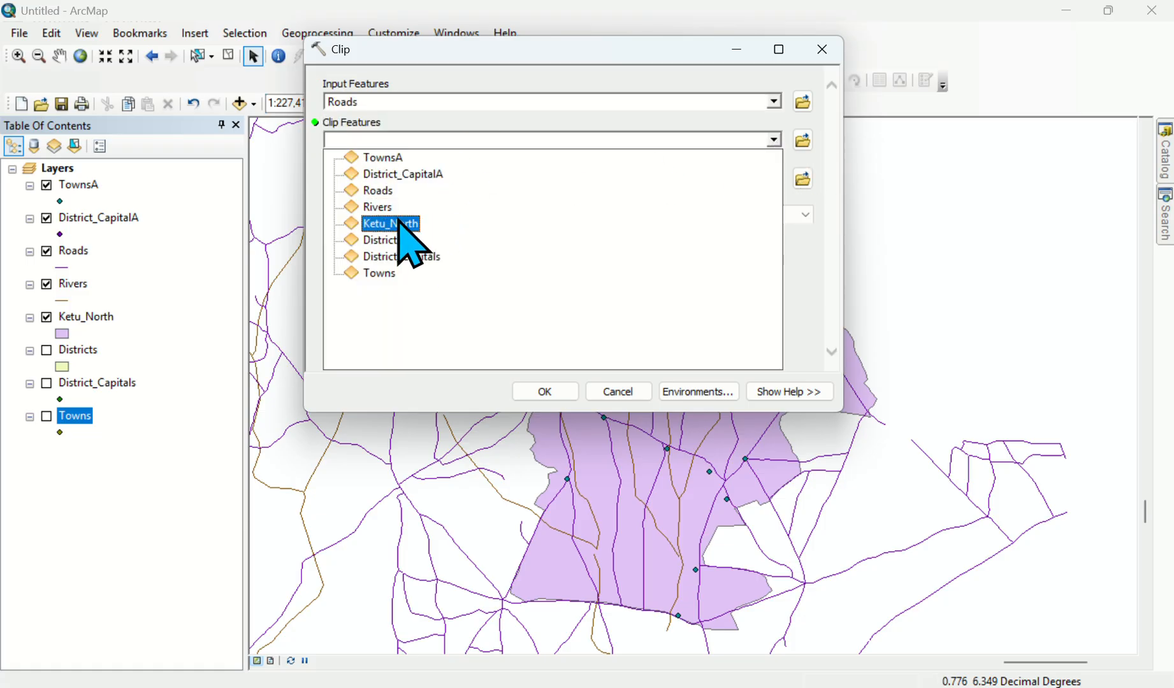
left_click(406, 225)
Name the clip output RoadsA in the nr geodatabase and run the Clip.
left_click(801, 179)
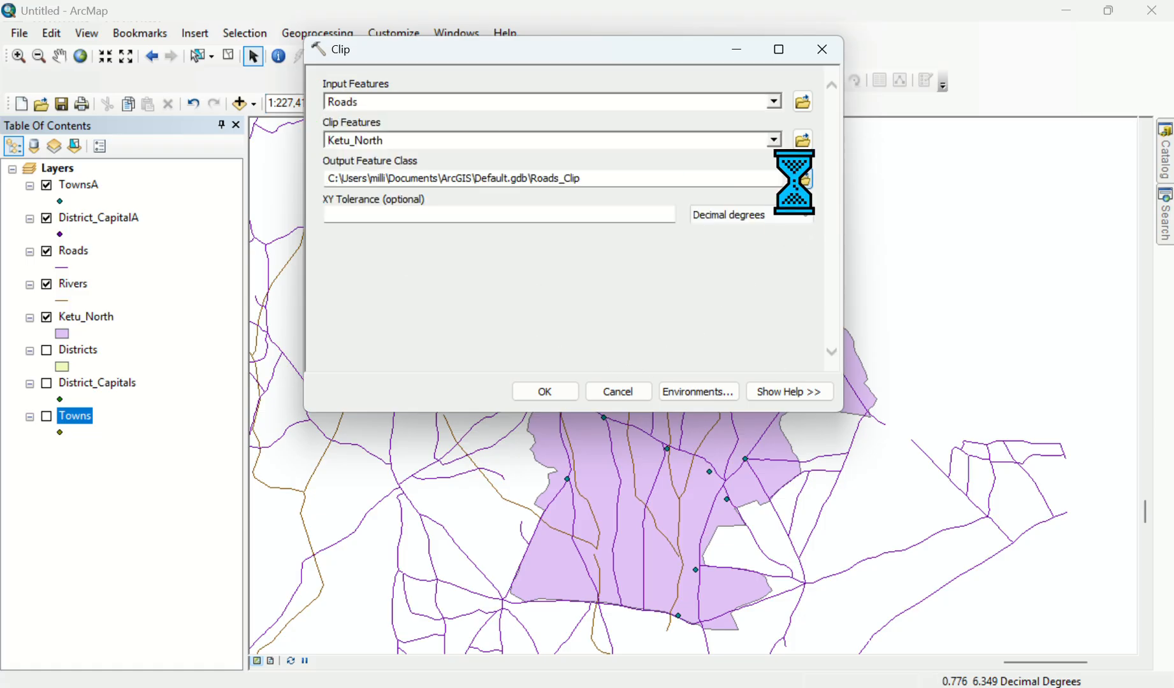
type("RoadsA")
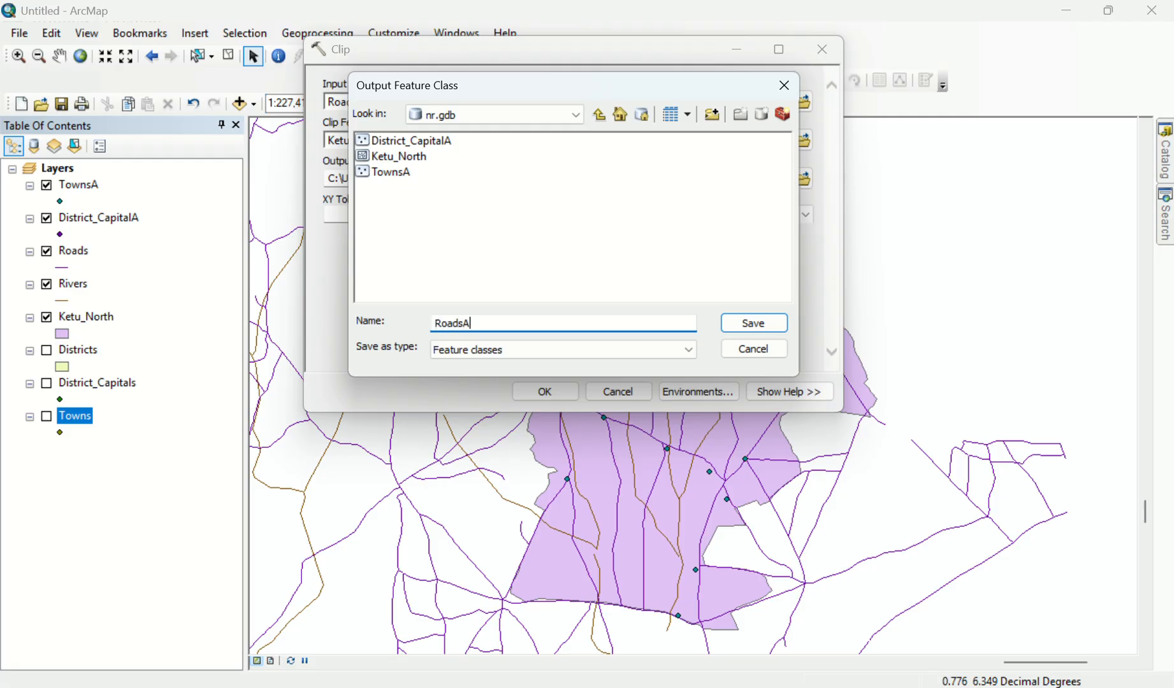
left_click(769, 324)
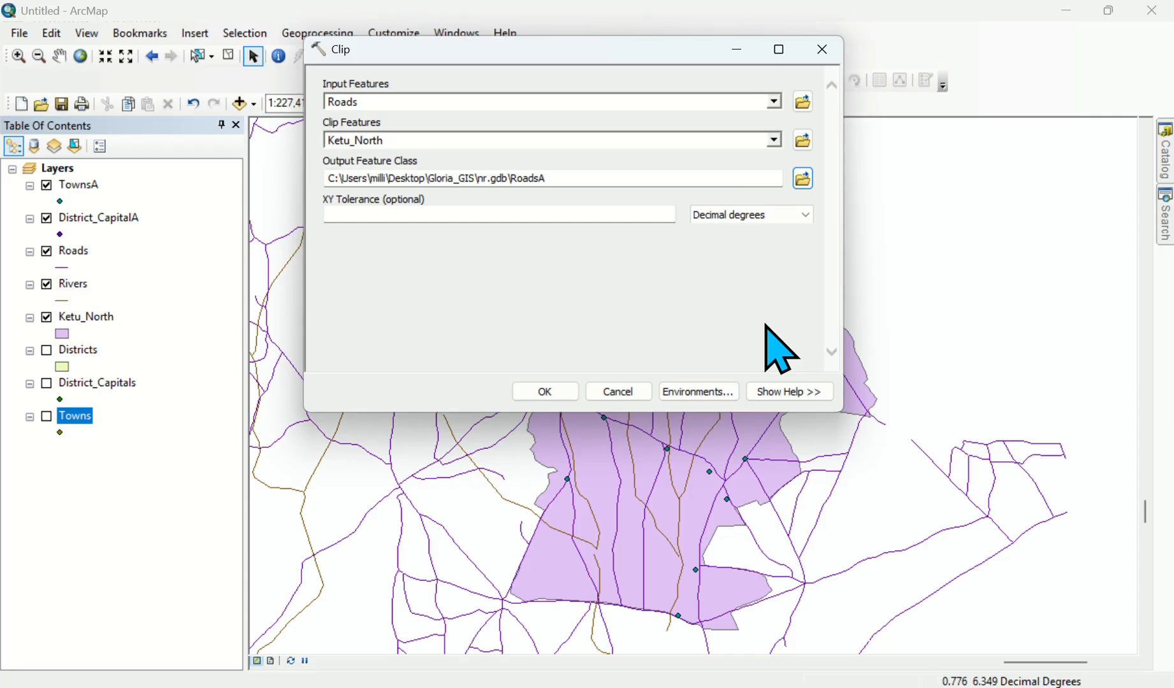
left_click(542, 392)
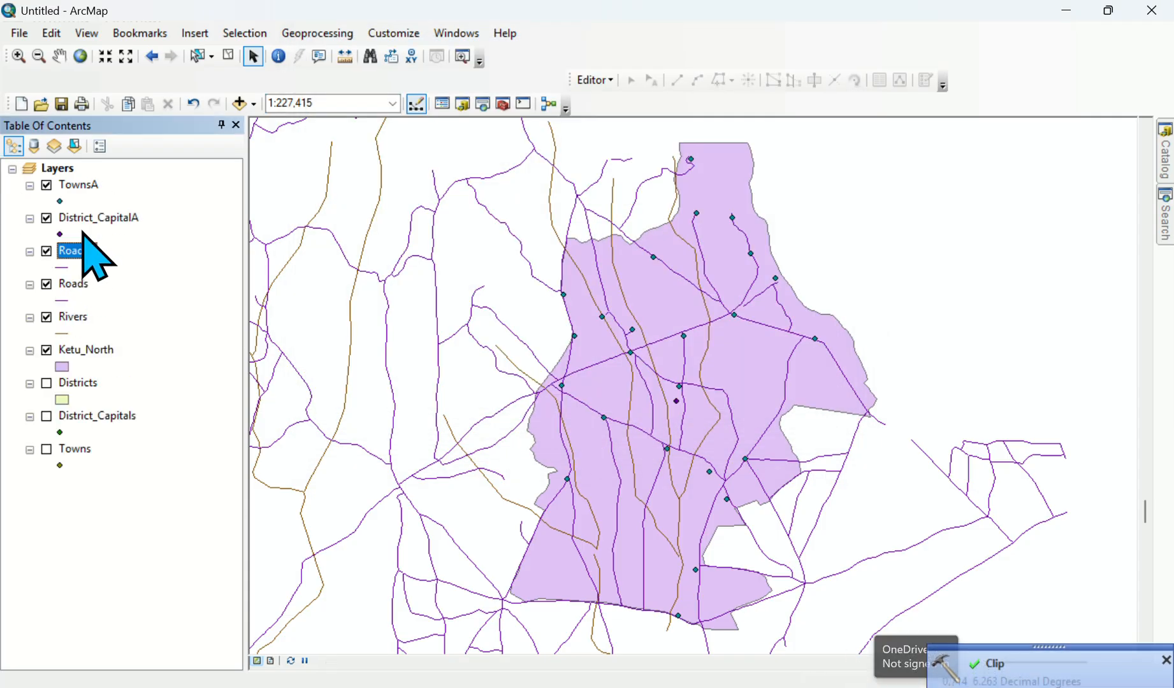
Hide the original Roads layer and move it below Towns in the layer order.
left_click(46, 284)
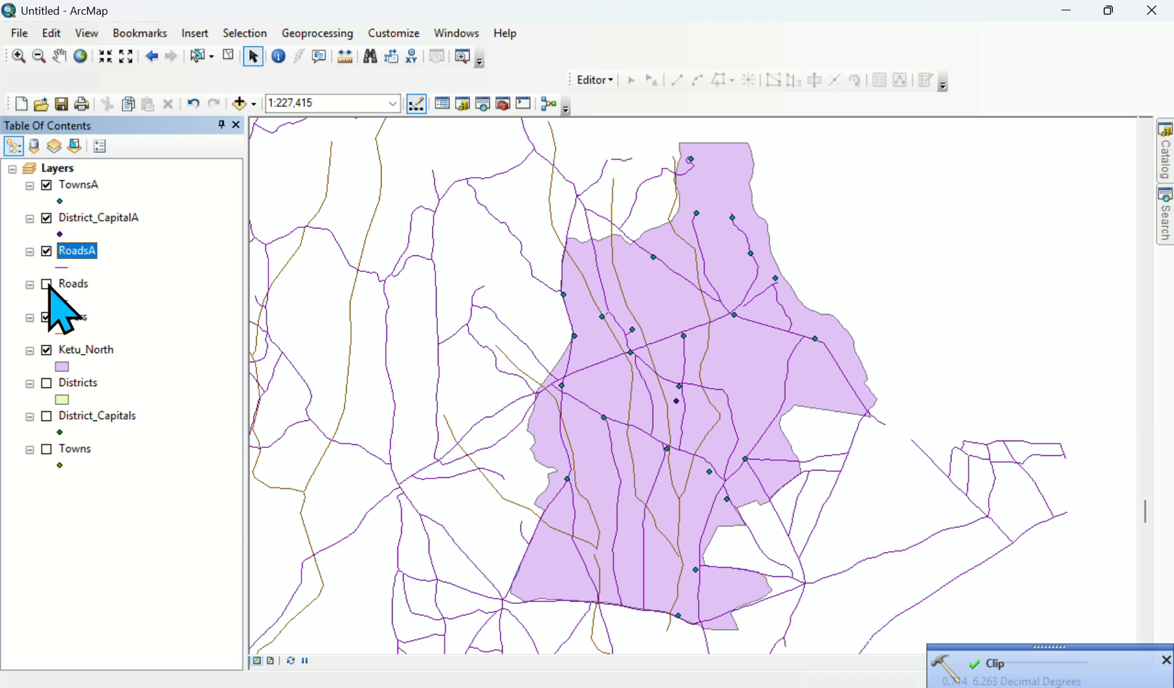
left_click_drag(68, 284, 64, 574)
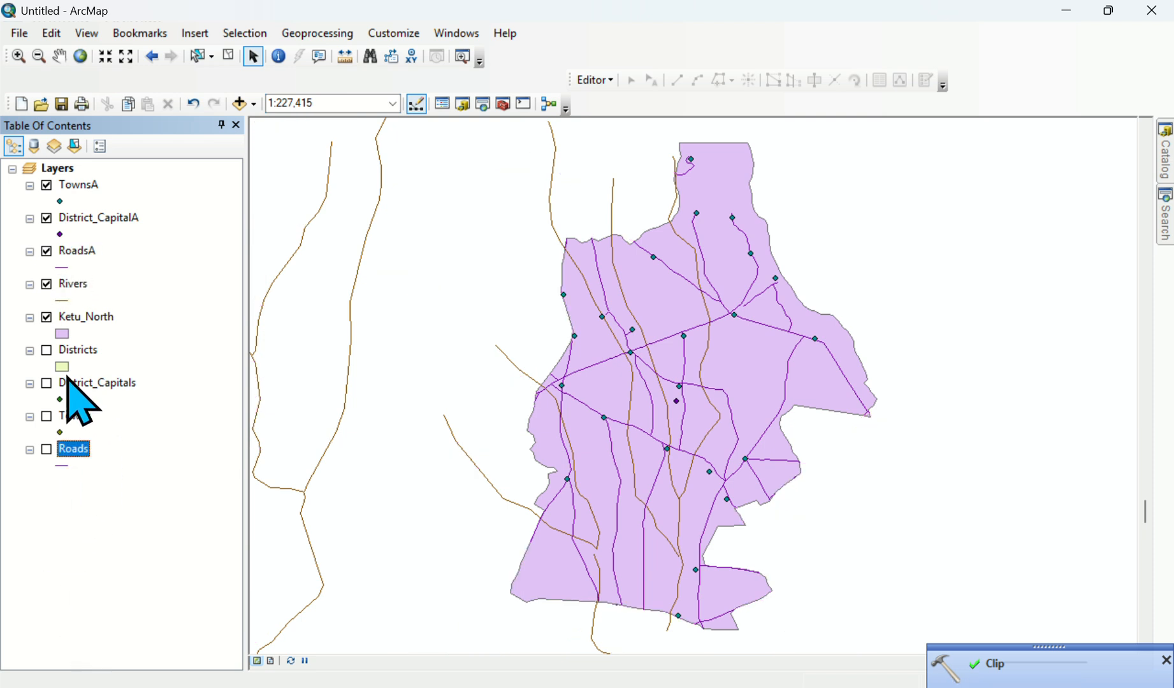
Set up a Clip with Rivers as the input features and Ketu_North as the clip features.
left_click(322, 34)
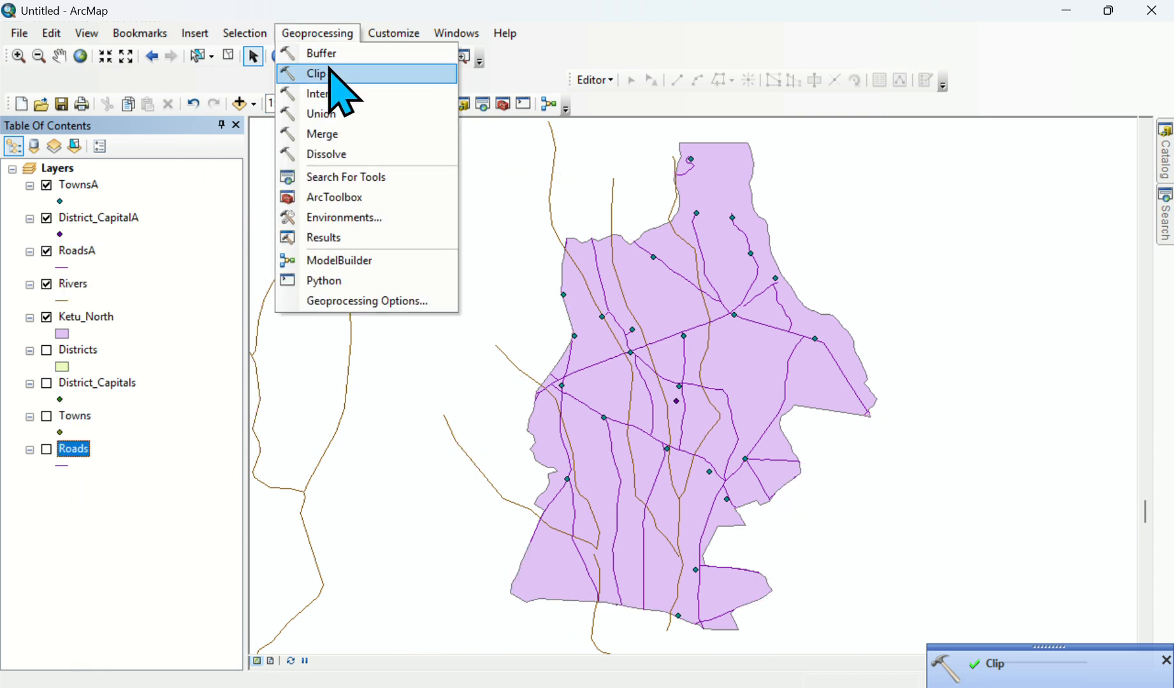
left_click(336, 72)
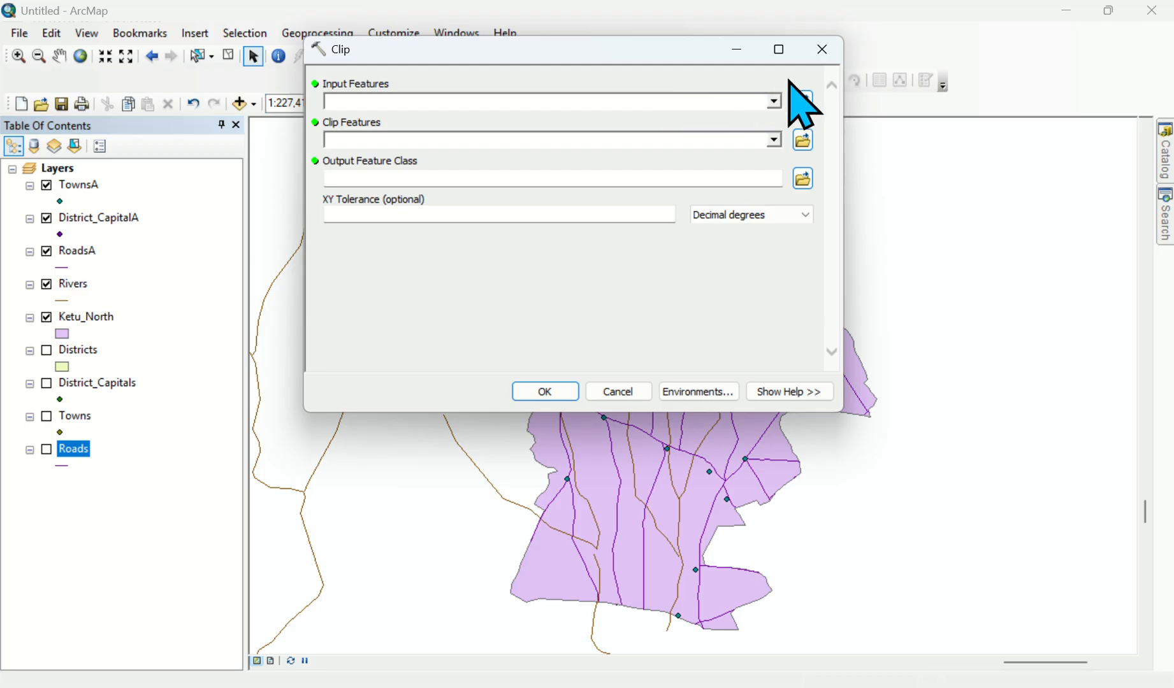
left_click(773, 102)
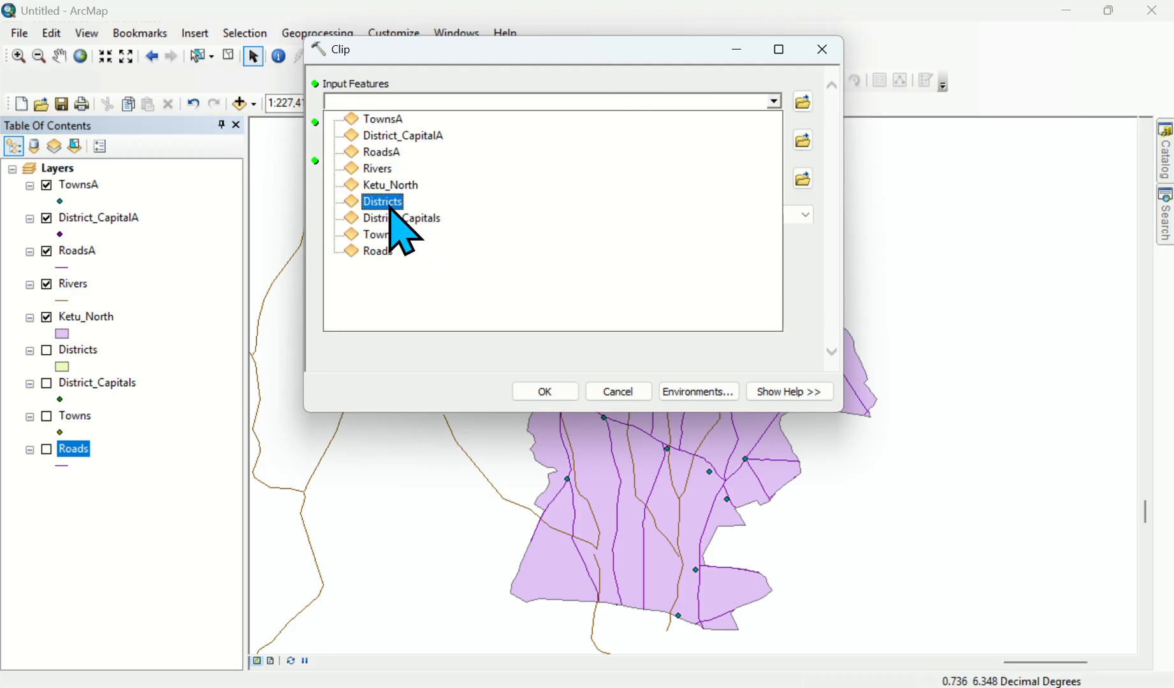
left_click(376, 169)
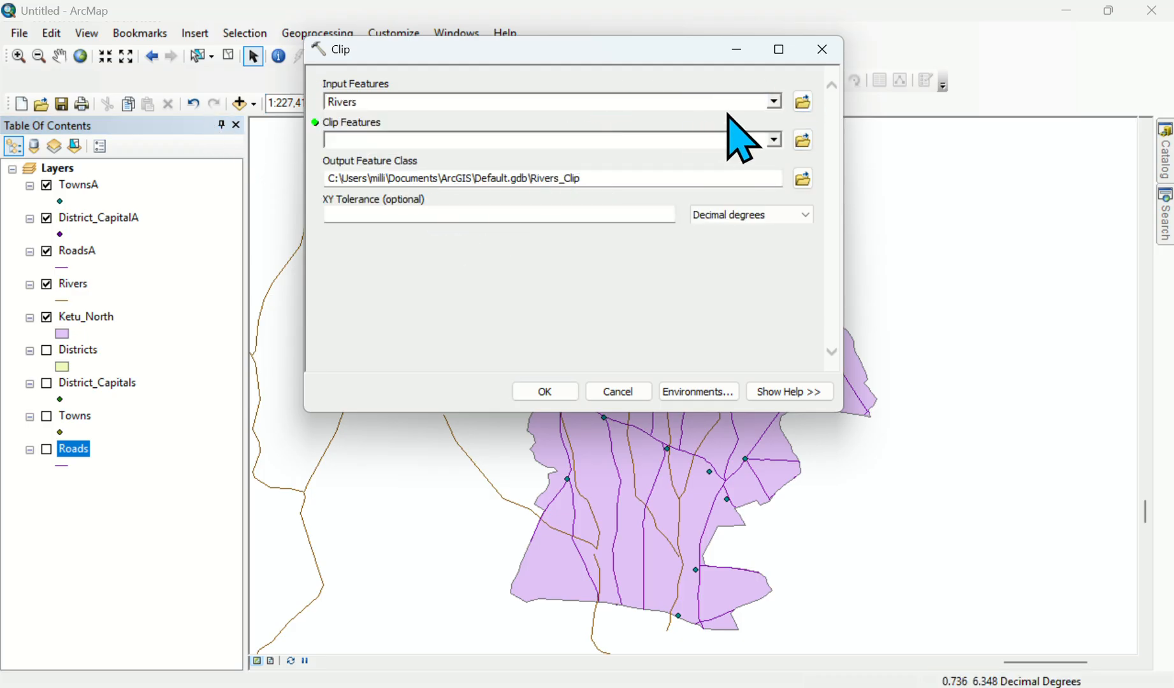
left_click(774, 141)
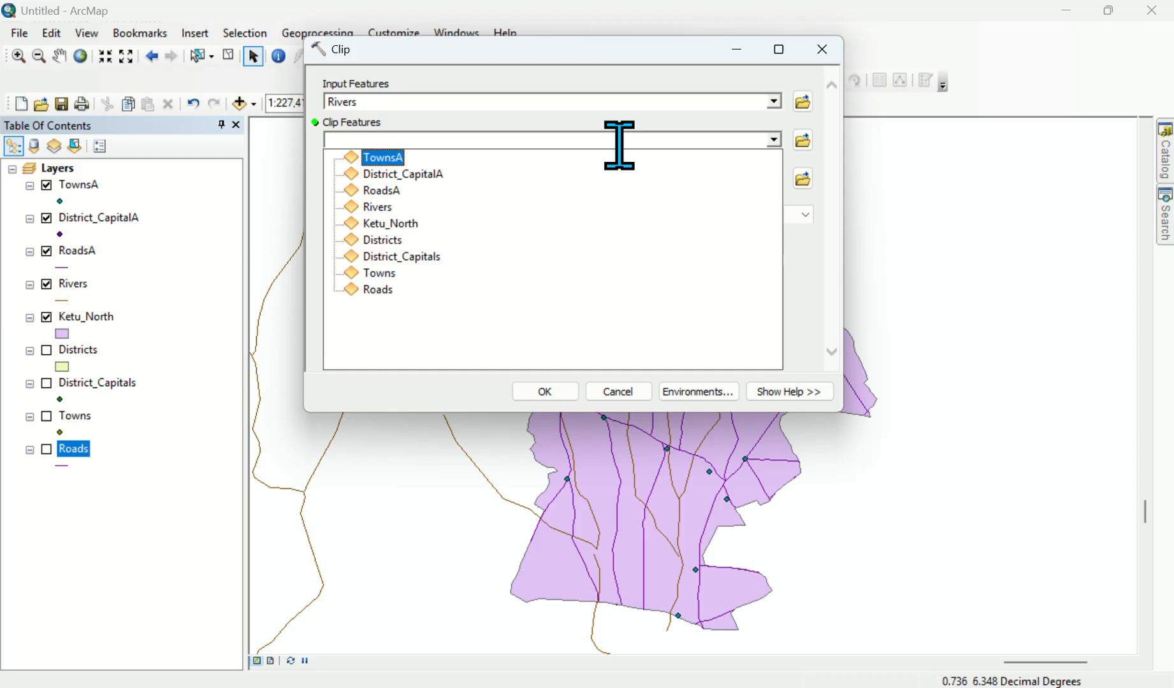
left_click(390, 224)
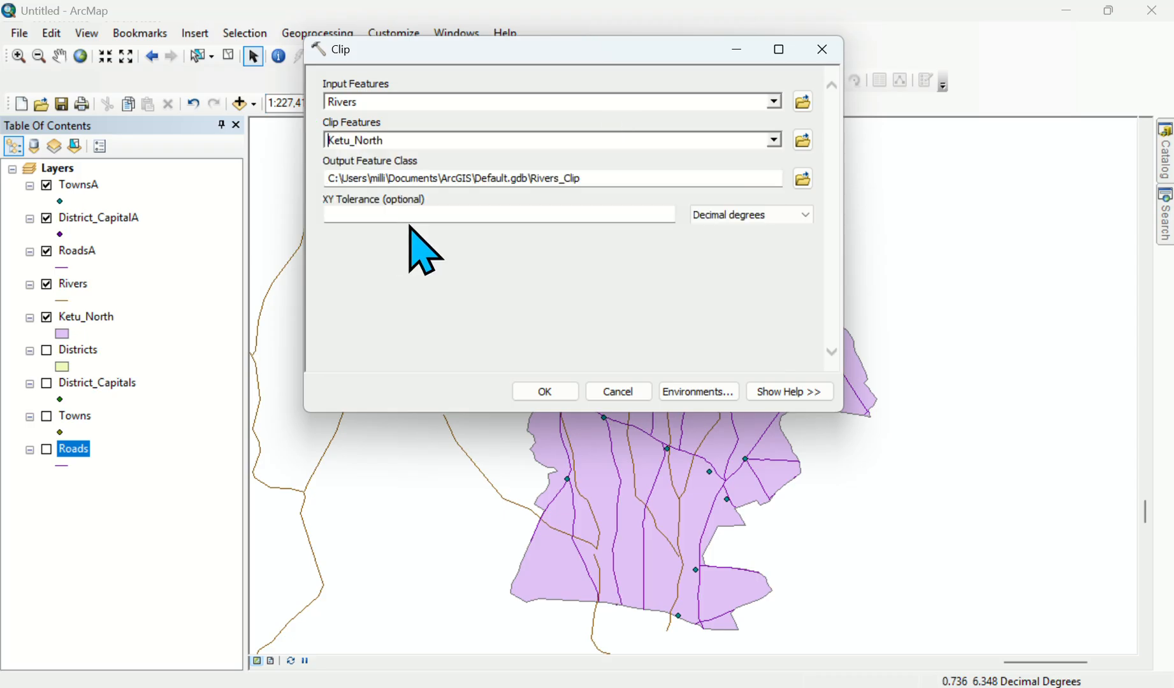
Name the clip output RiversA in the nr geodatabase and run the Clip.
left_click(804, 179)
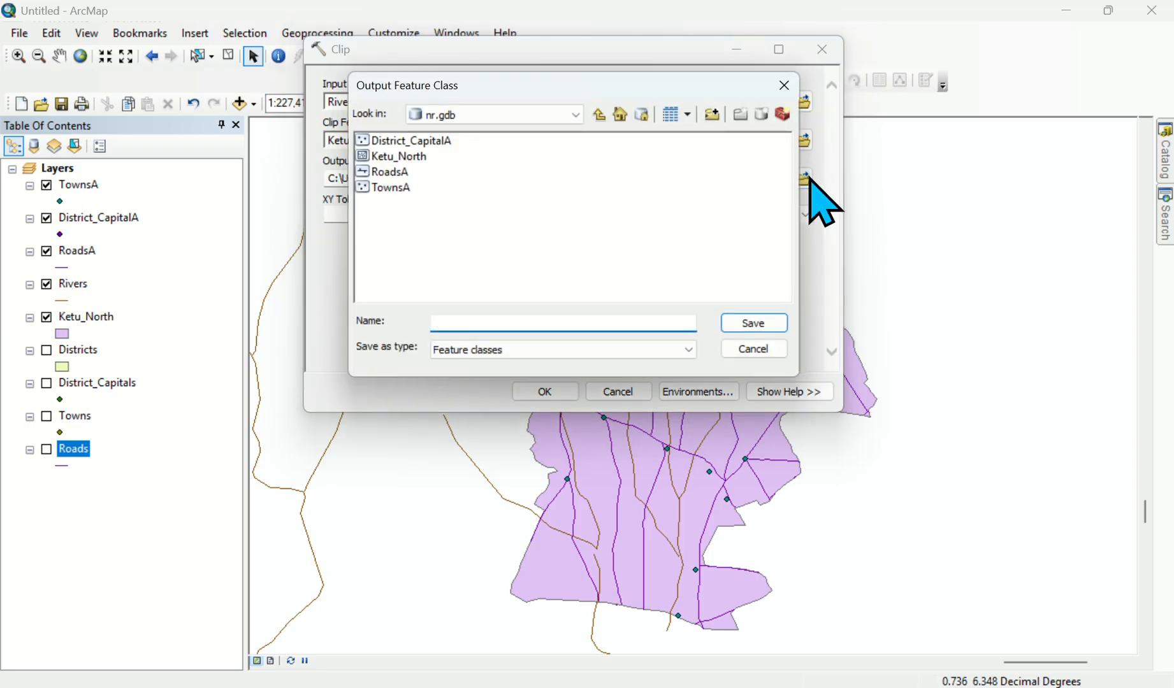
type("RiversA")
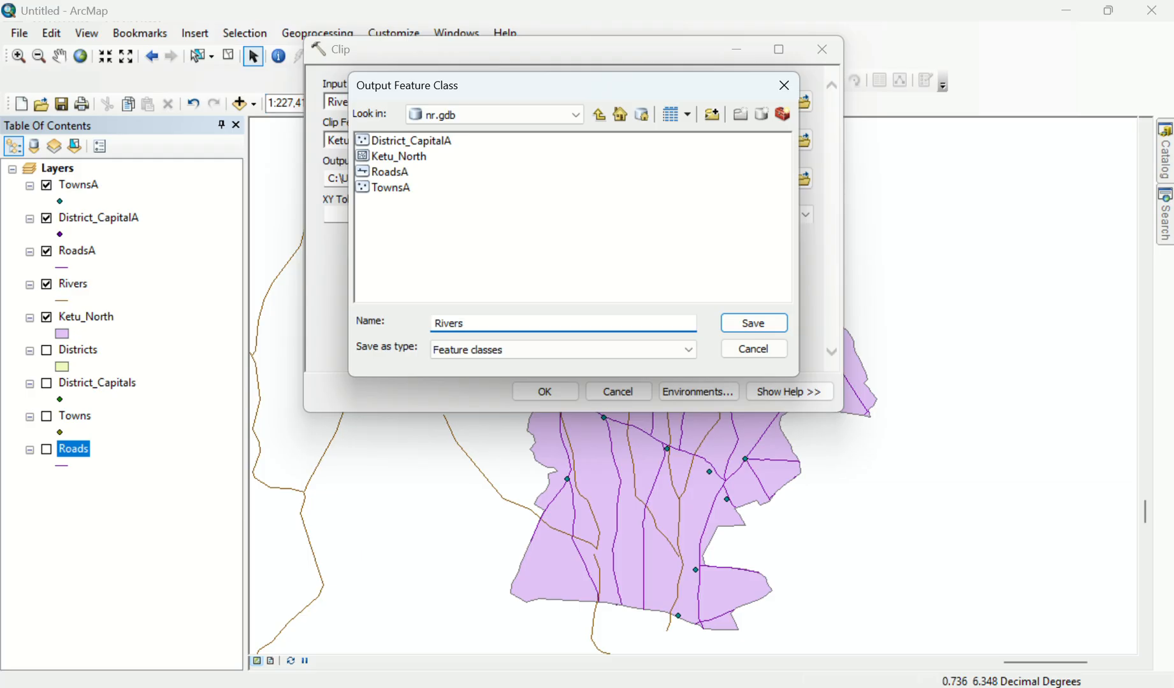
left_click(746, 324)
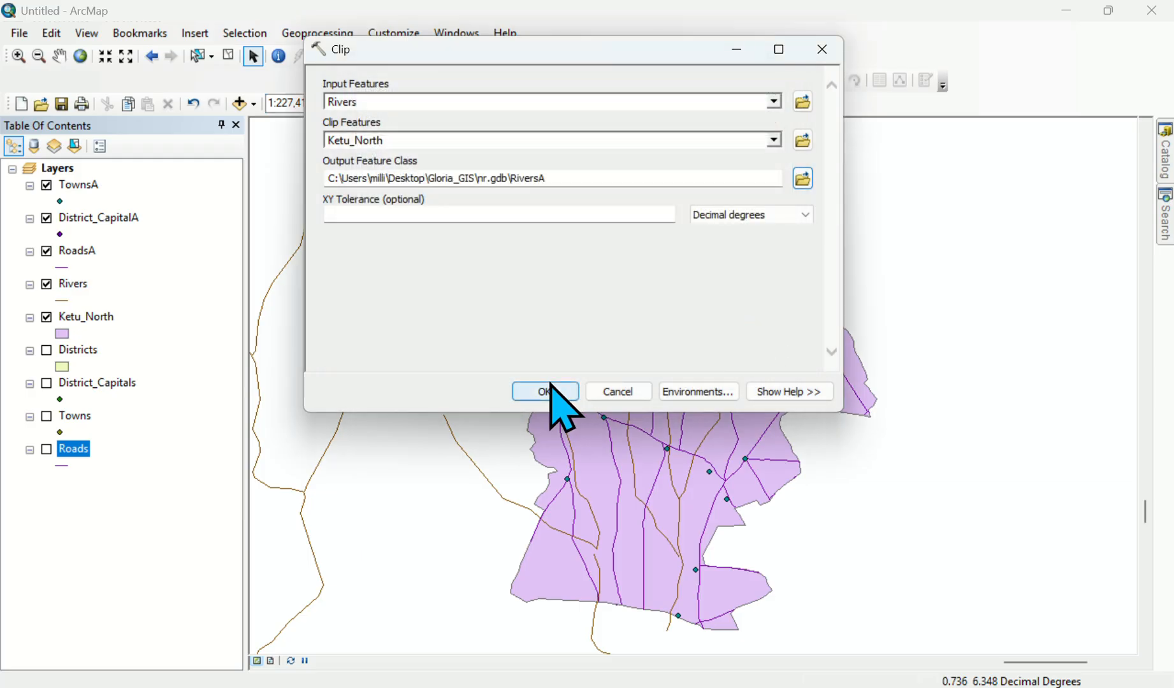
left_click(546, 391)
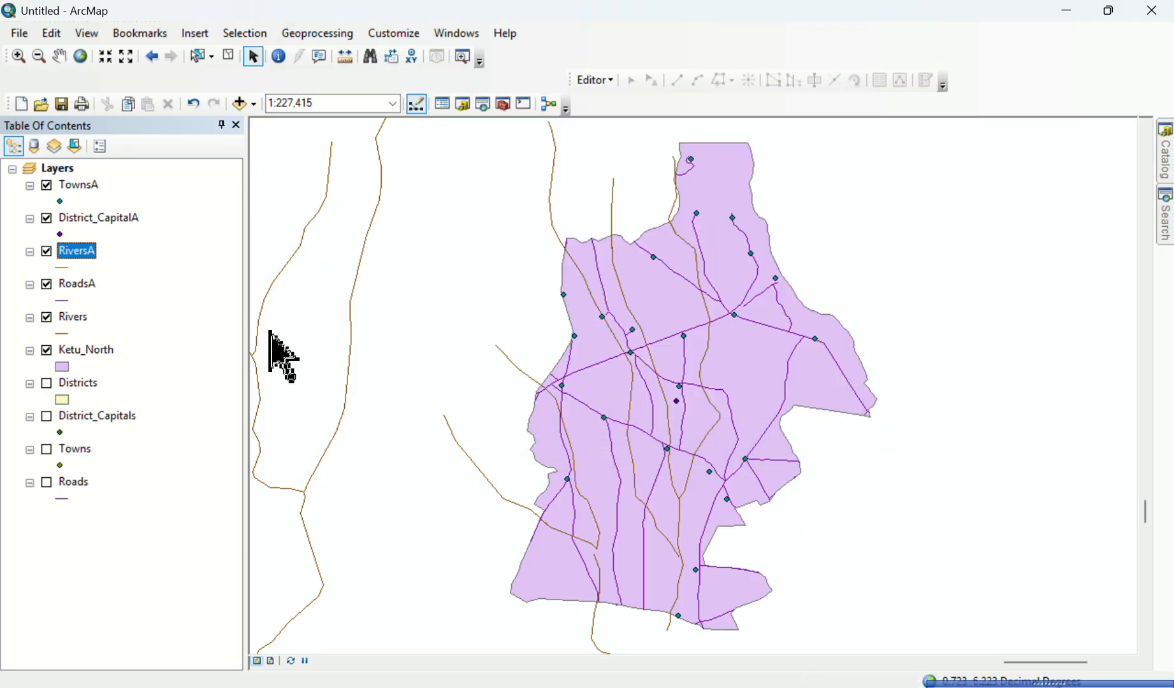
Hide the original Rivers layer and move it below Roads in the layer order.
left_click(43, 317)
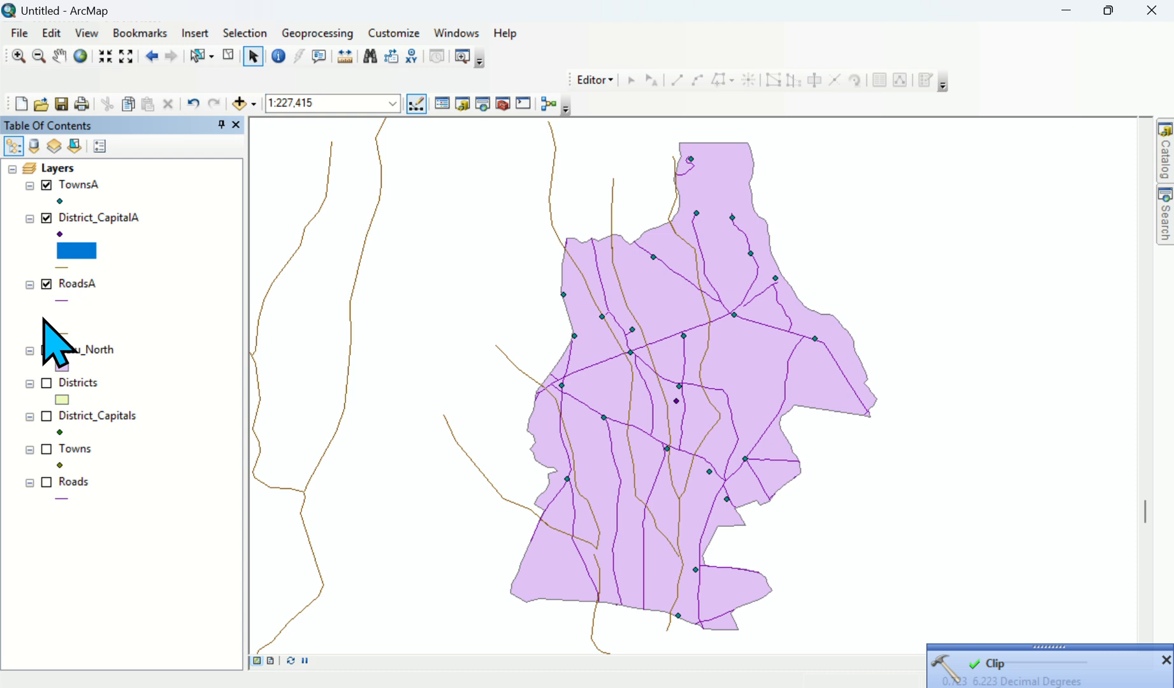
left_click_drag(43, 319, 86, 515)
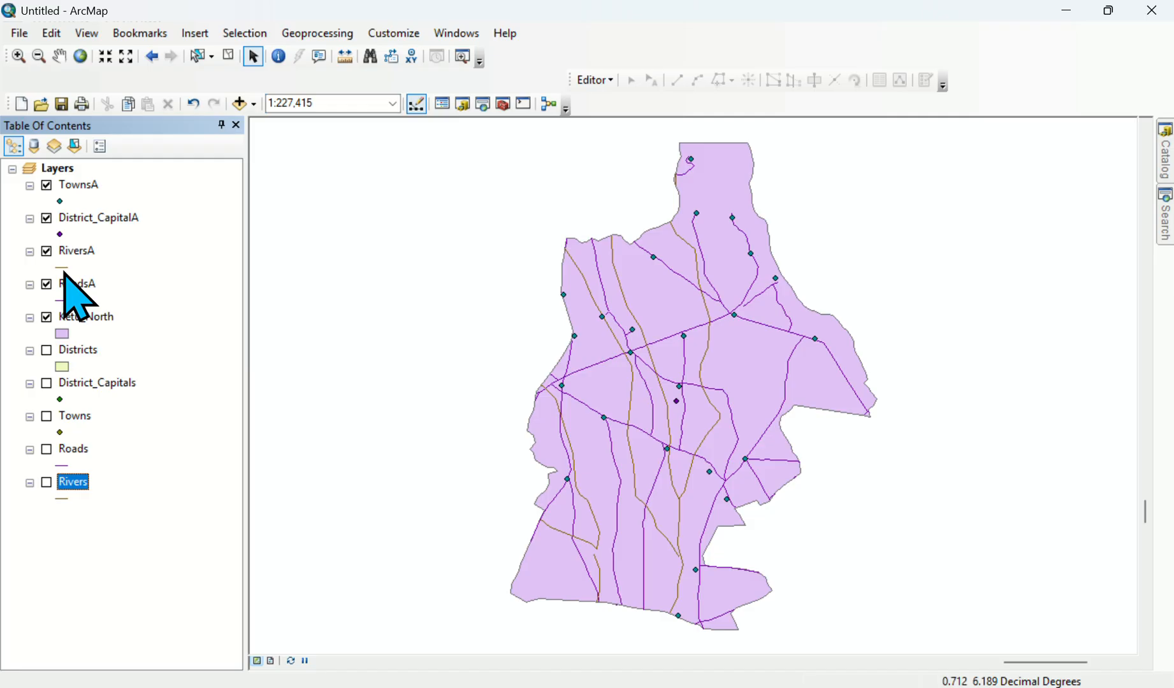
Change the RiversA layer's symbol to the ESRI River line style and apply it.
left_click(76, 252)
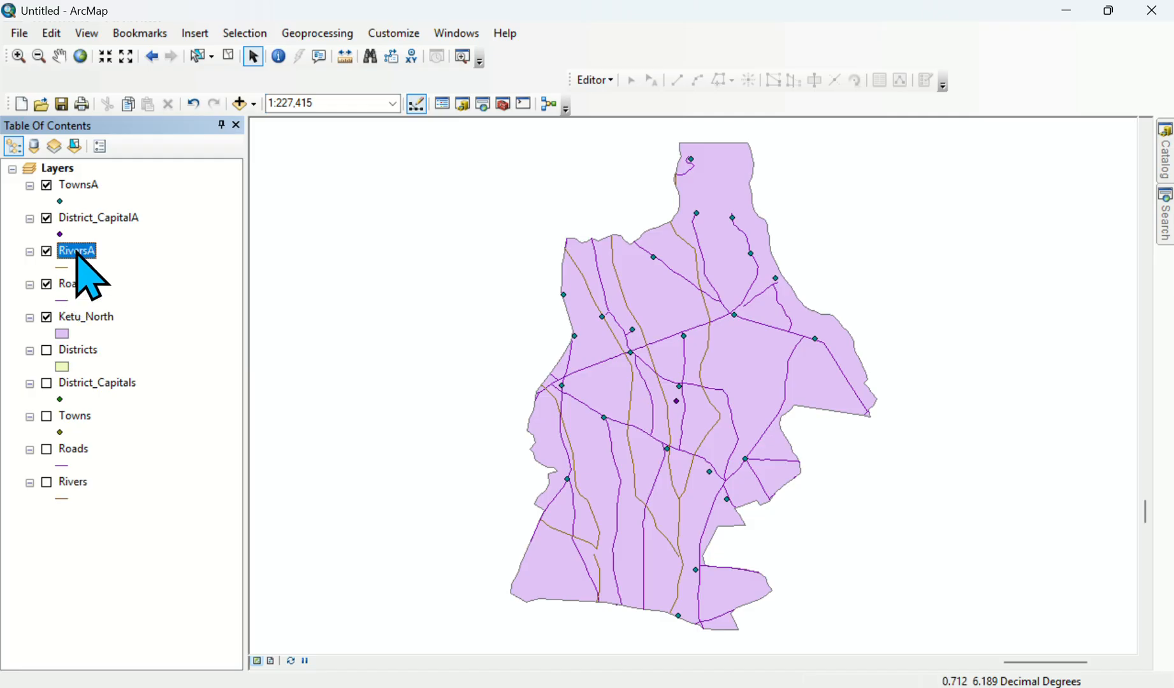
right_click(78, 253)
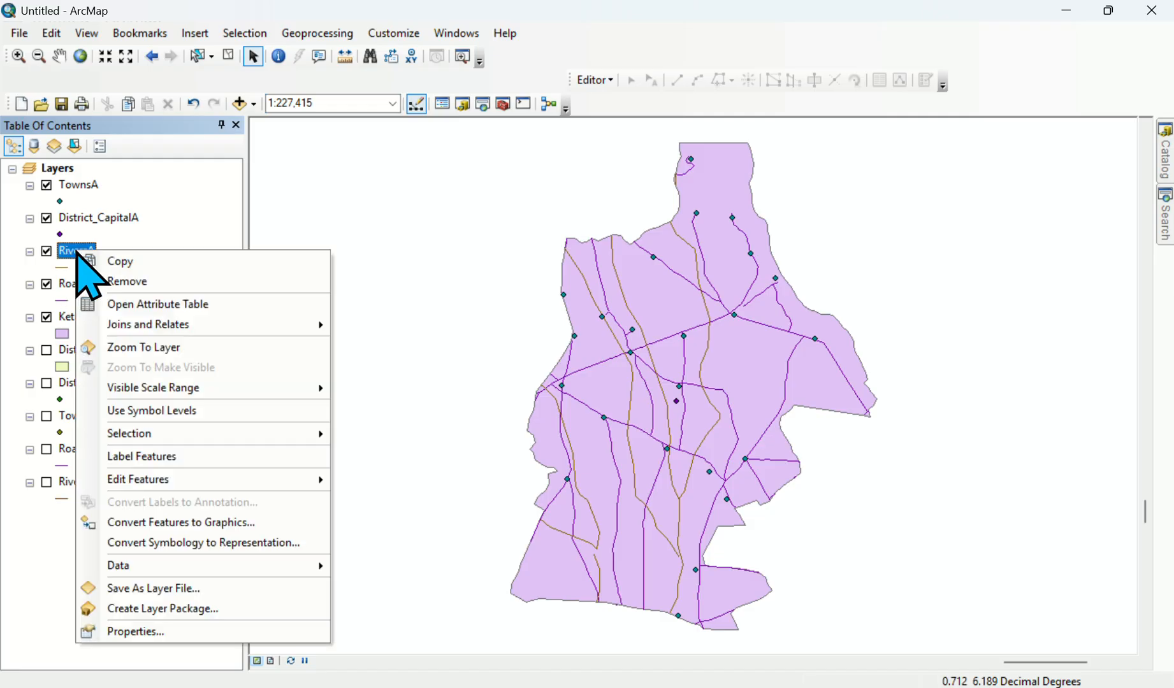
left_click(153, 632)
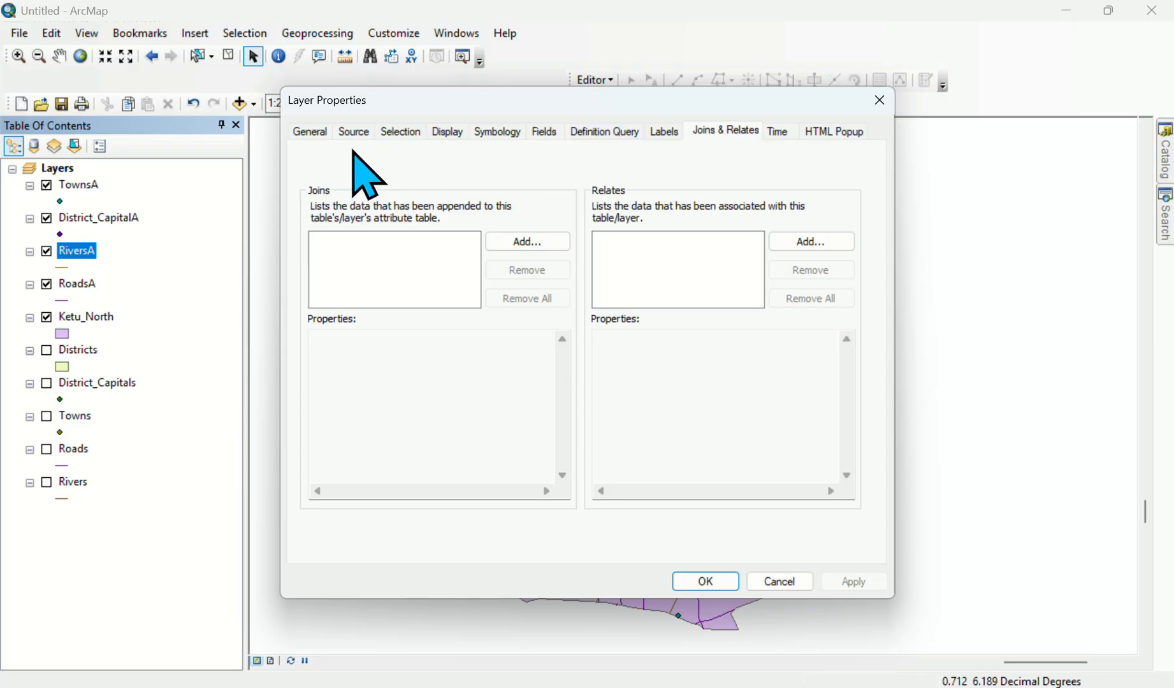
left_click(497, 132)
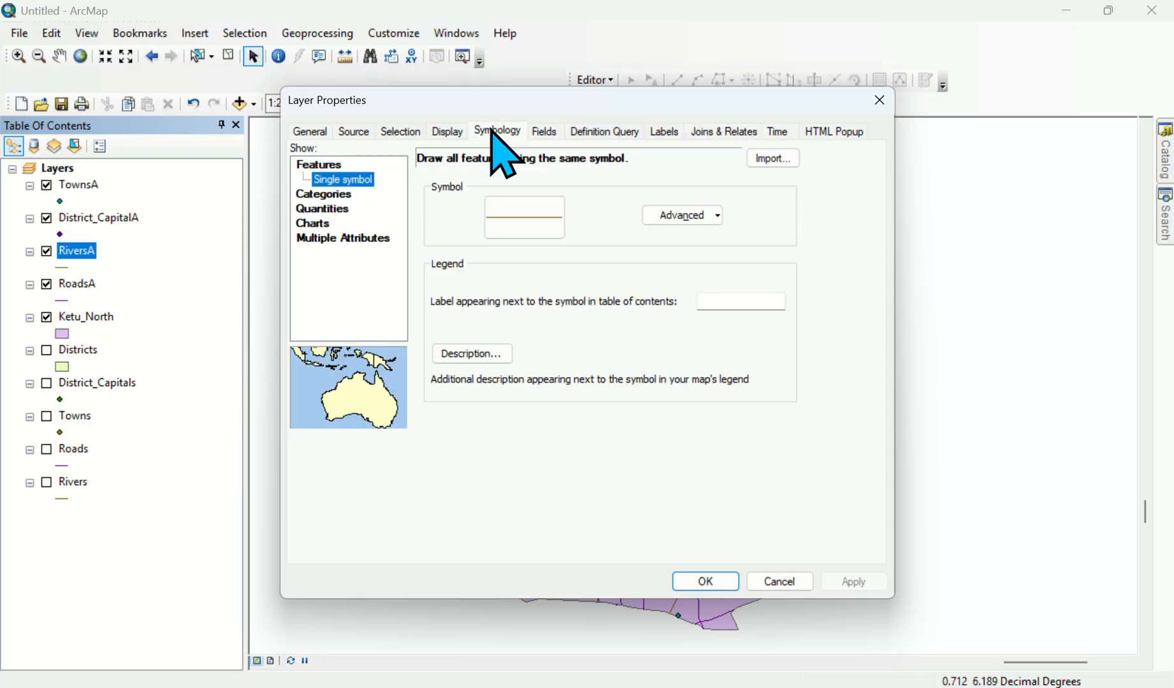
left_click(524, 220)
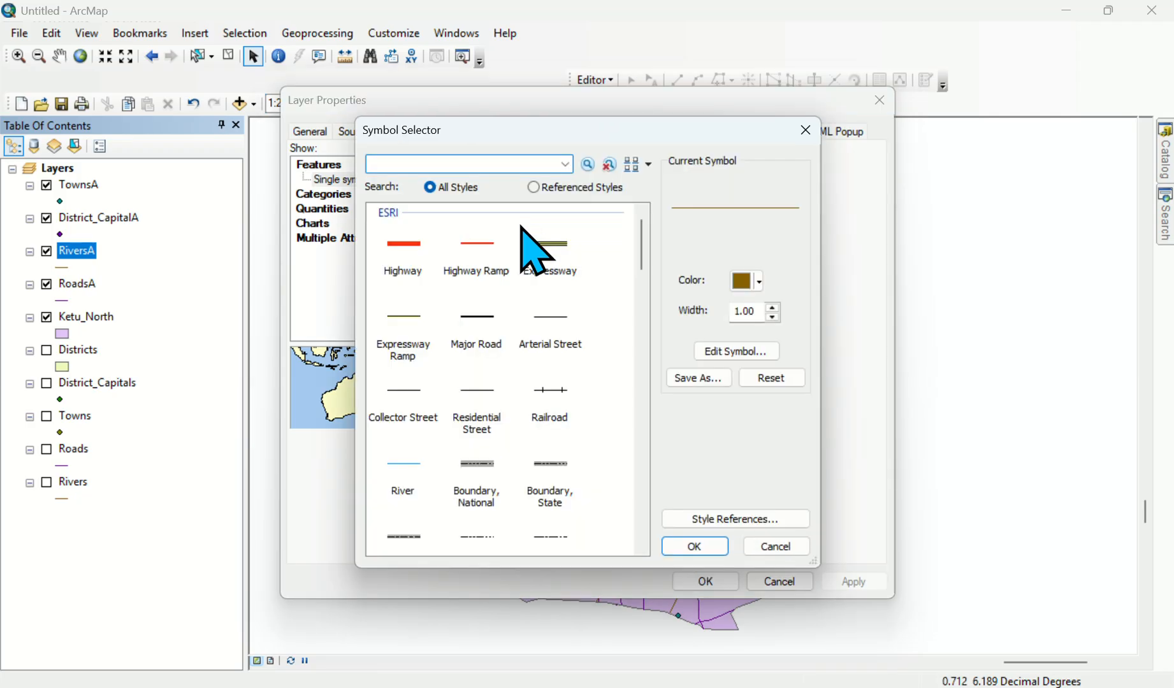
left_click(406, 475)
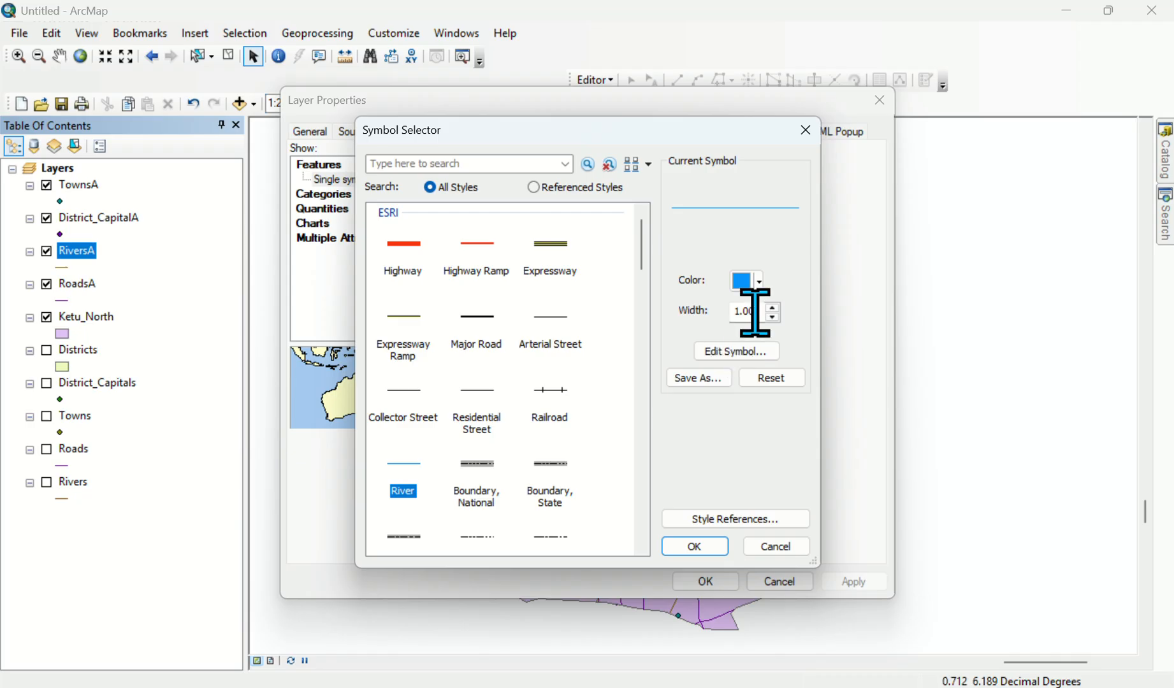
left_click(687, 549)
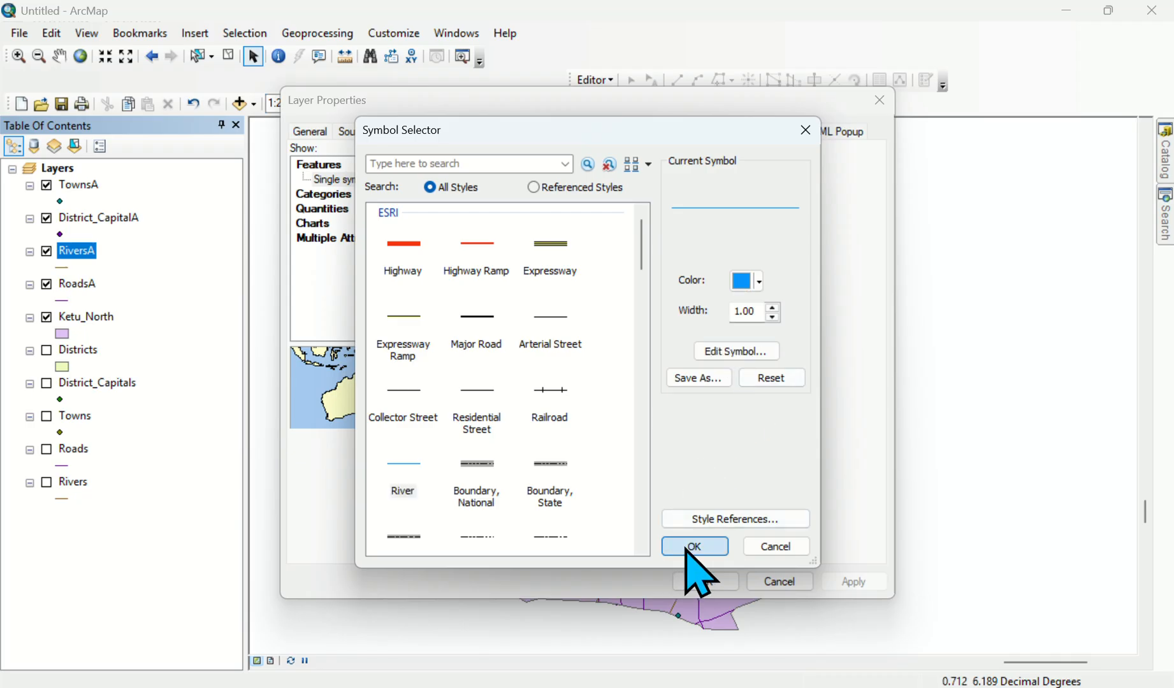
left_click(858, 582)
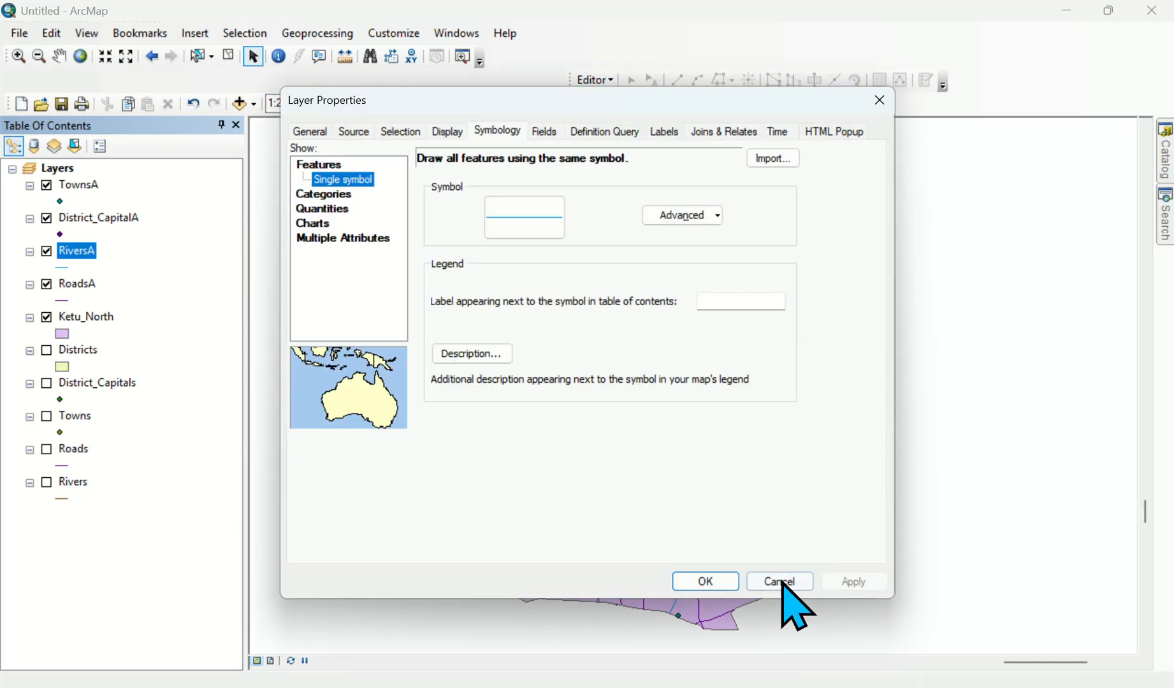
left_click(722, 580)
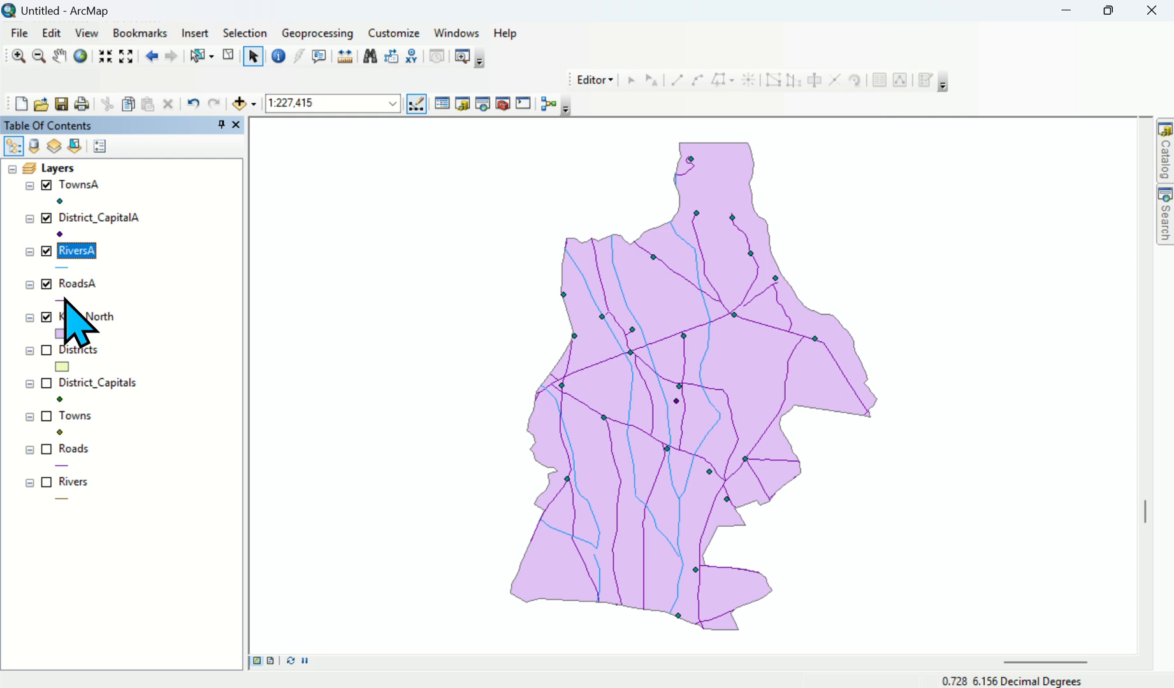
left_click(78, 284)
left_click(65, 300)
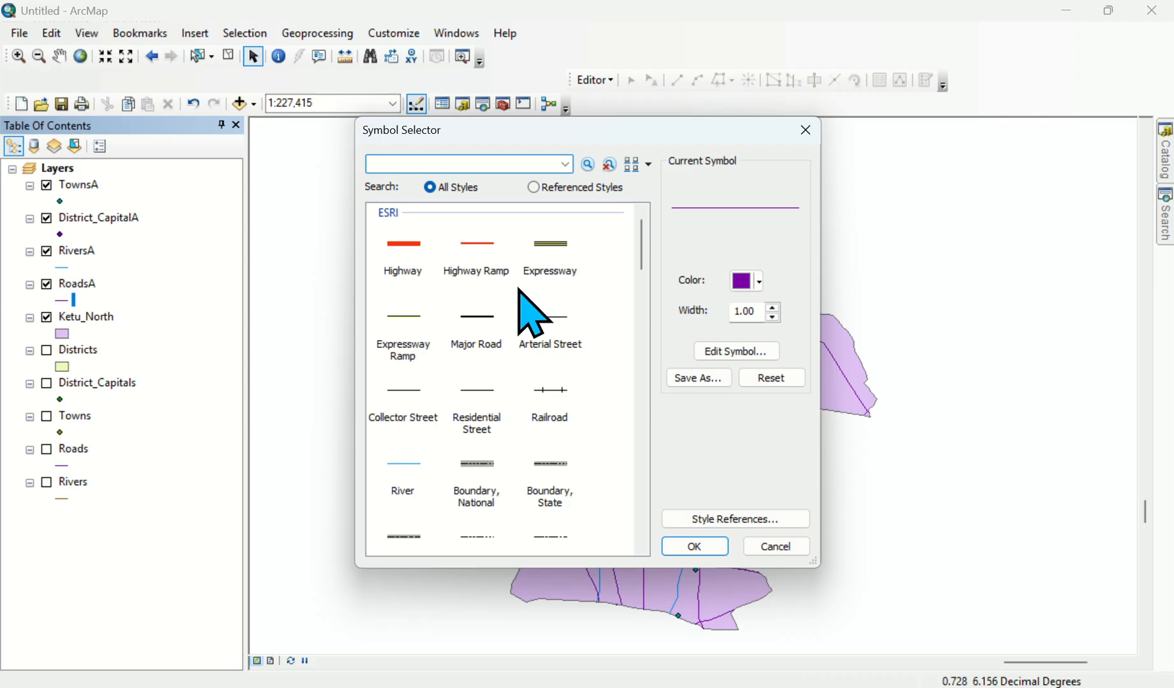
left_click(816, 133)
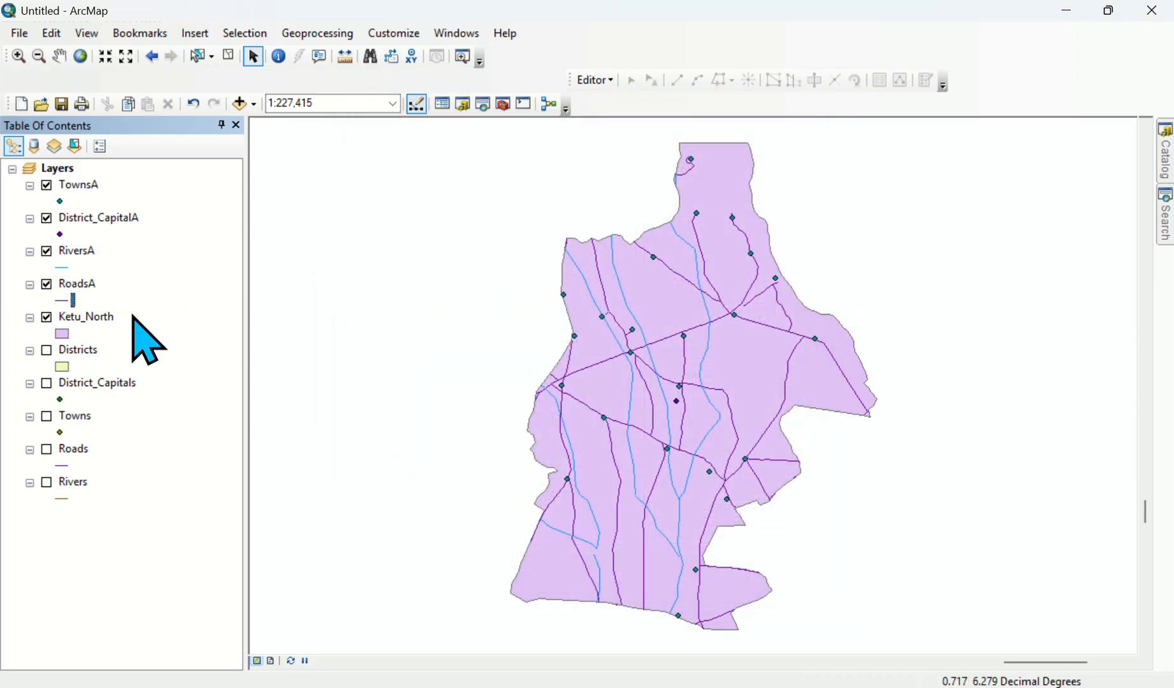
Change the RoadsA layer's symbol to the ESRI Major Road line style and apply it.
right_click(83, 285)
left_click(170, 662)
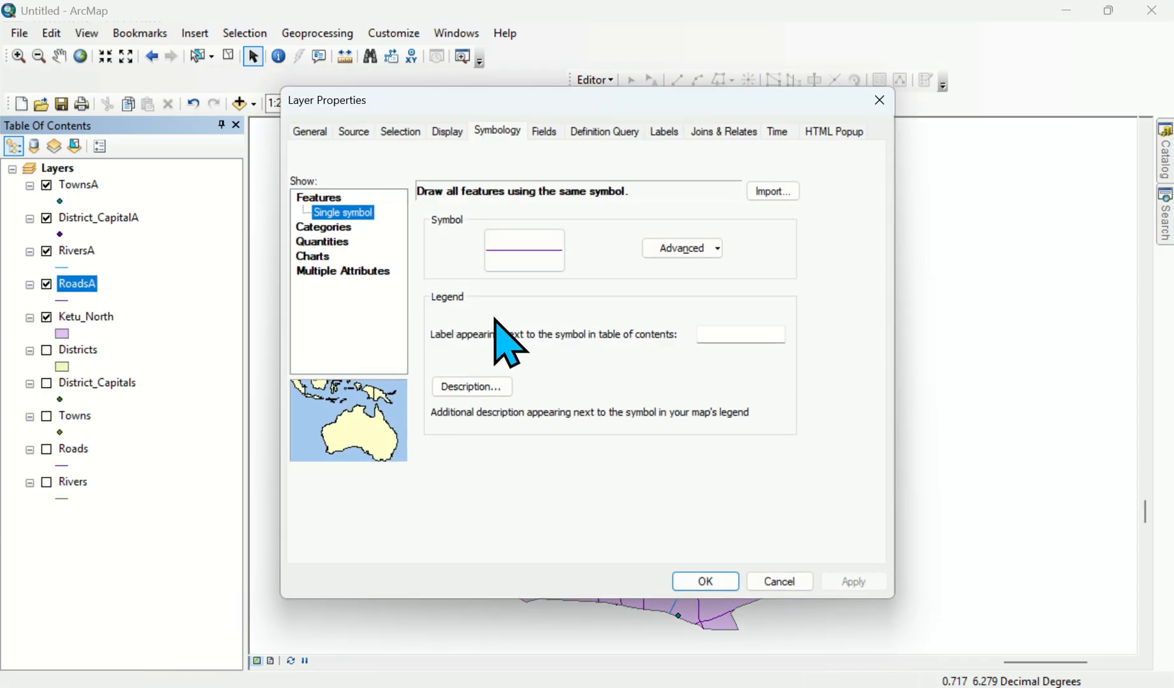
left_click(495, 135)
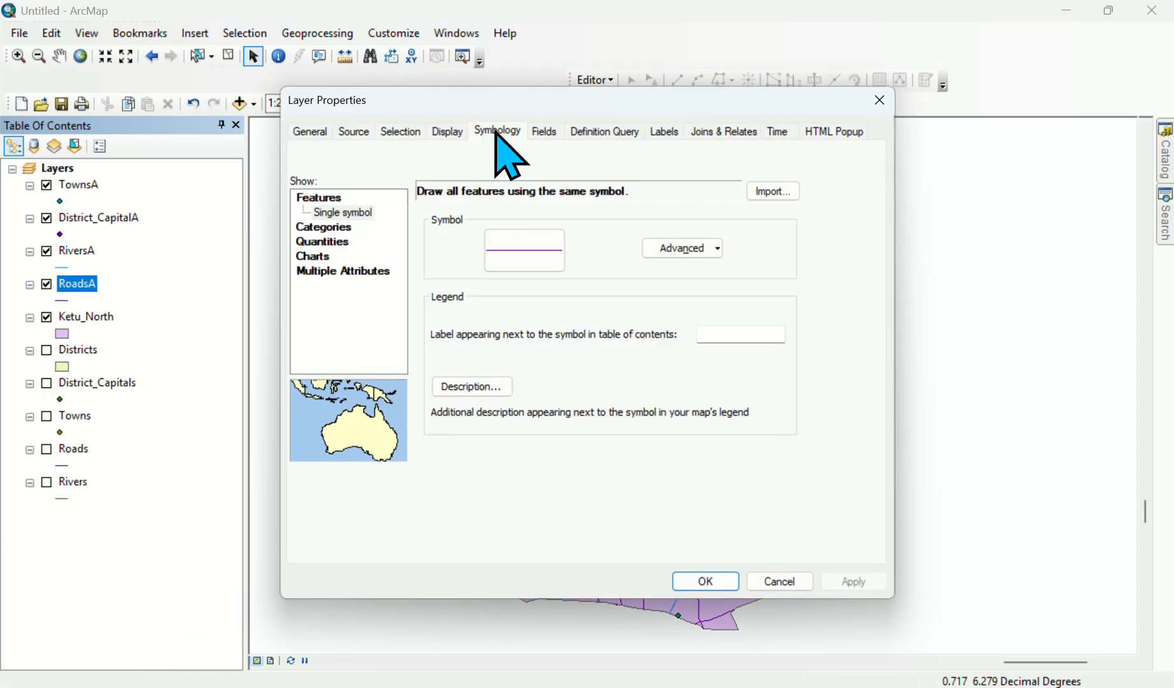
left_click(514, 259)
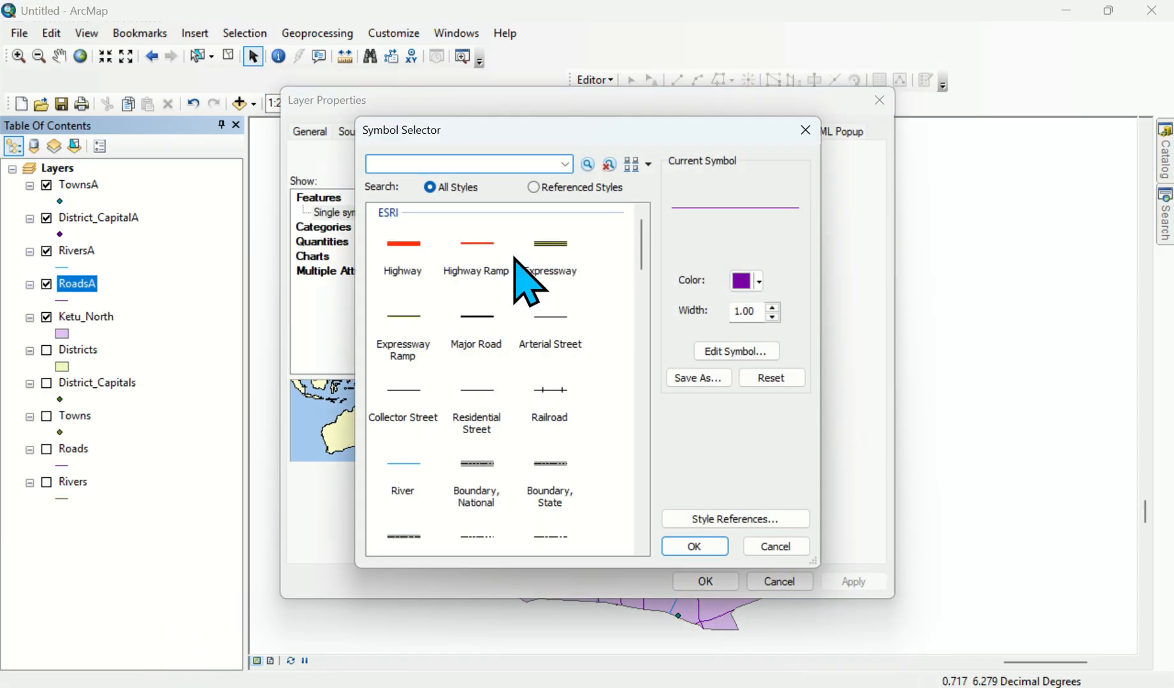
left_click(476, 349)
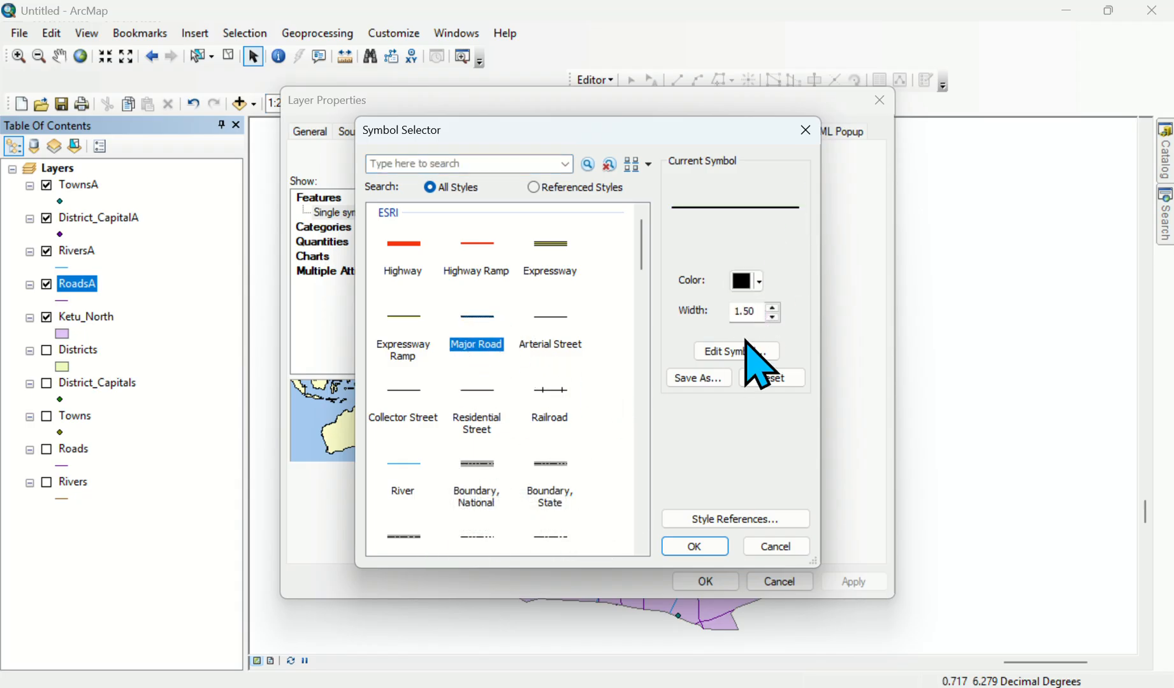
left_click(703, 547)
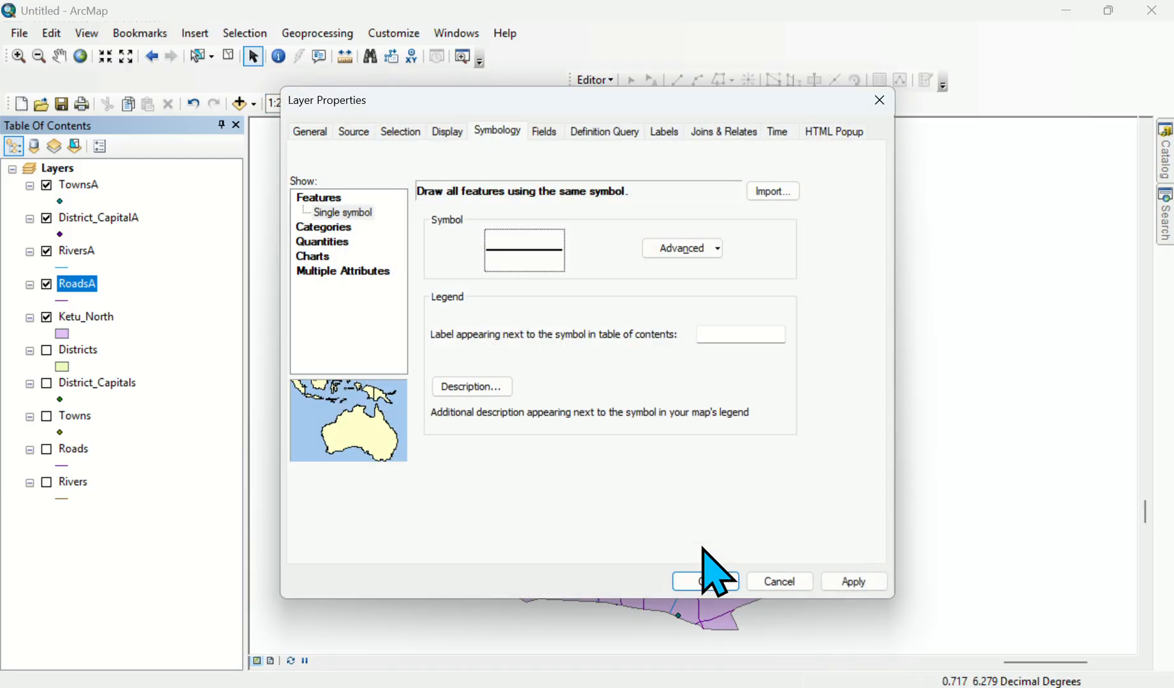
left_click(853, 582)
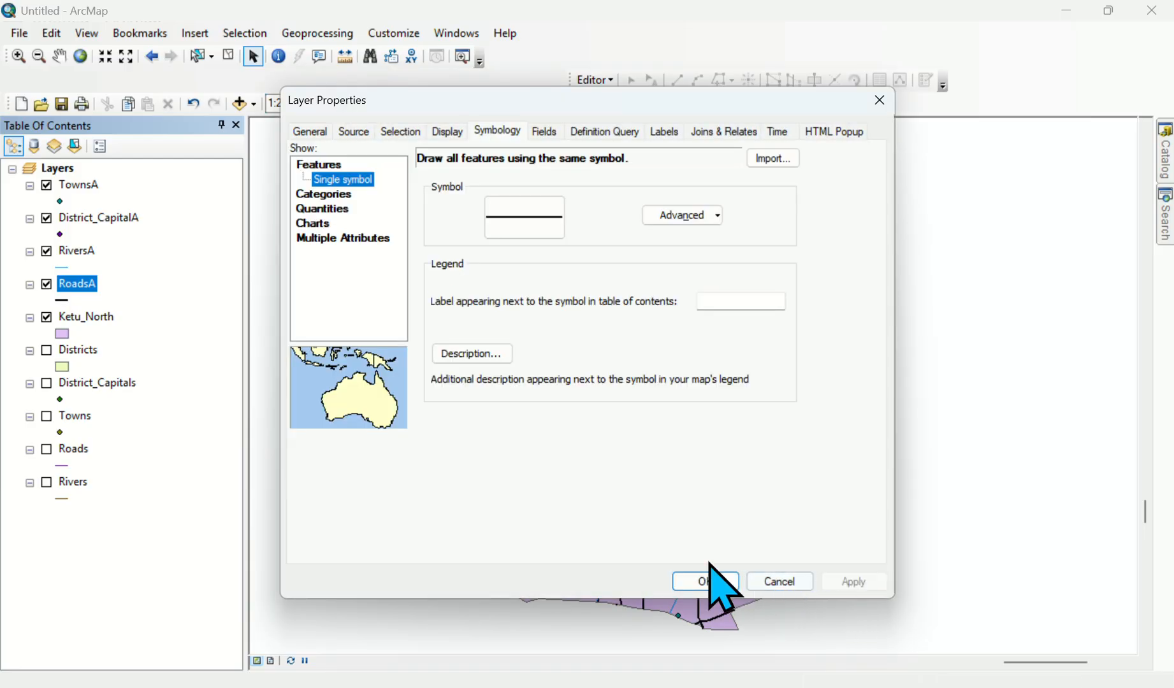
left_click(706, 582)
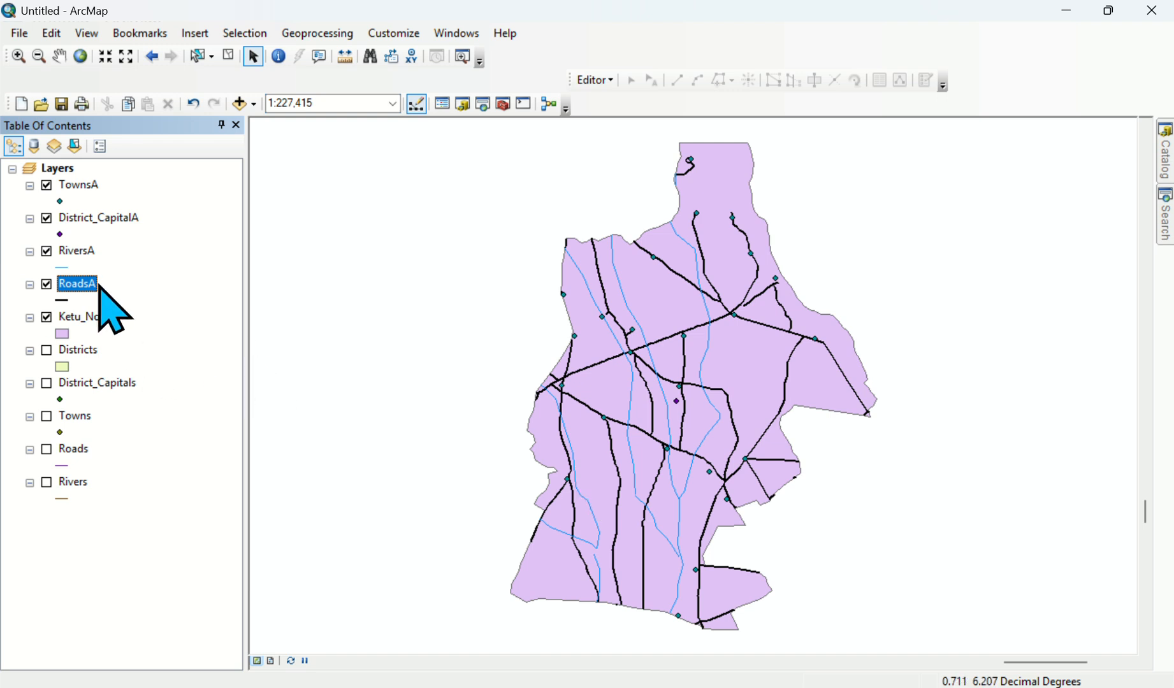
Set the RoadsA line symbol's width to 1.
left_click(68, 300)
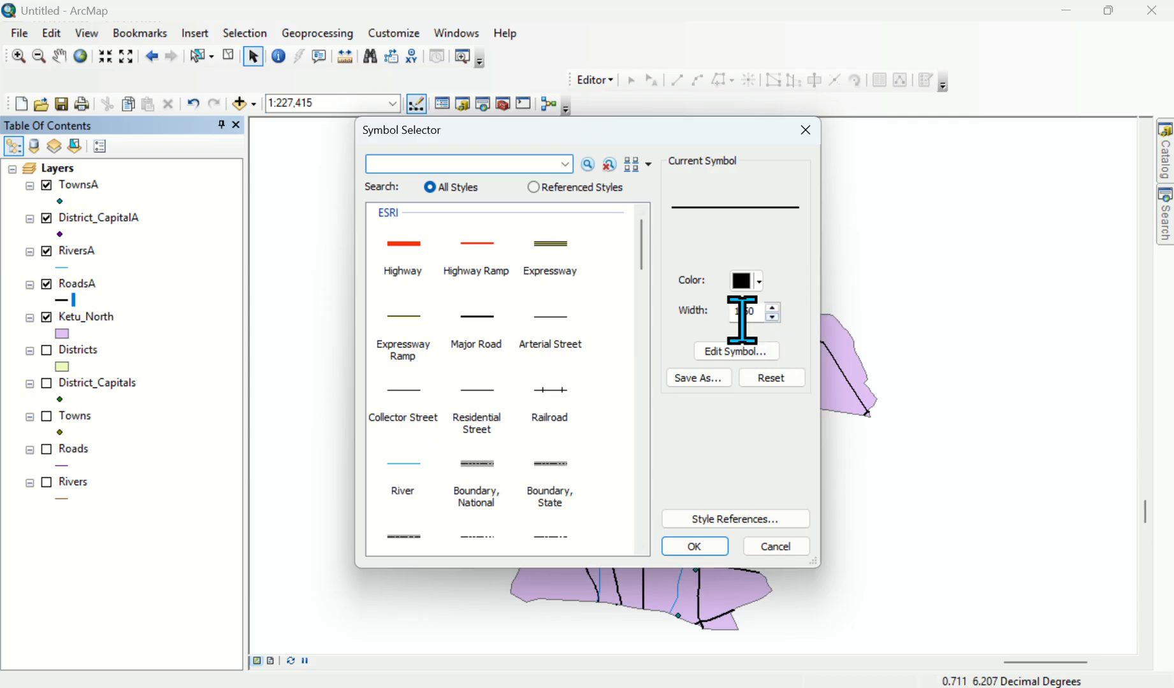
left_click(774, 319)
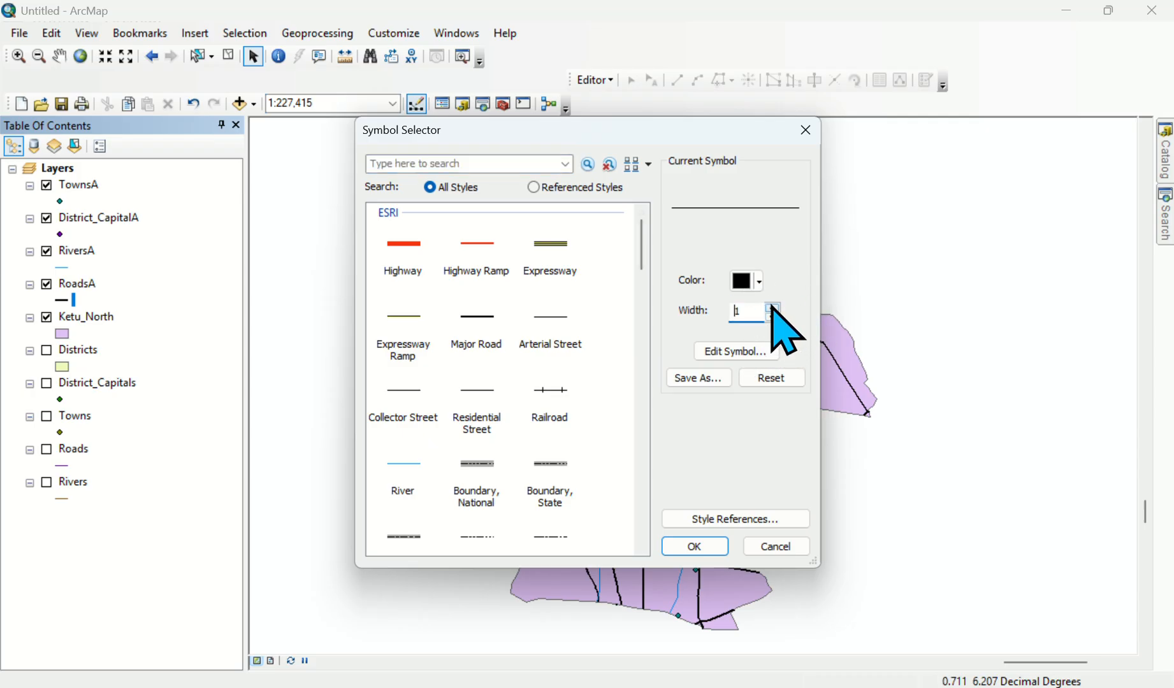
left_click(695, 547)
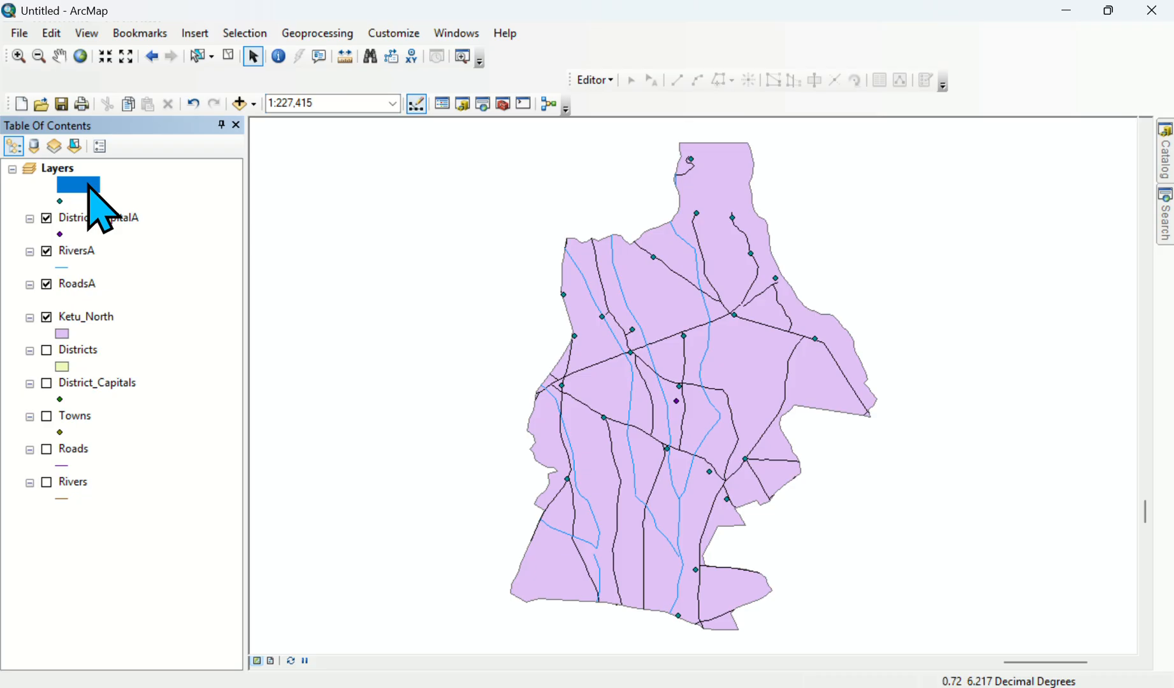
Choose the ESRI Circle 3 marker in yellow as the symbol for the TownsA layer.
right_click(89, 187)
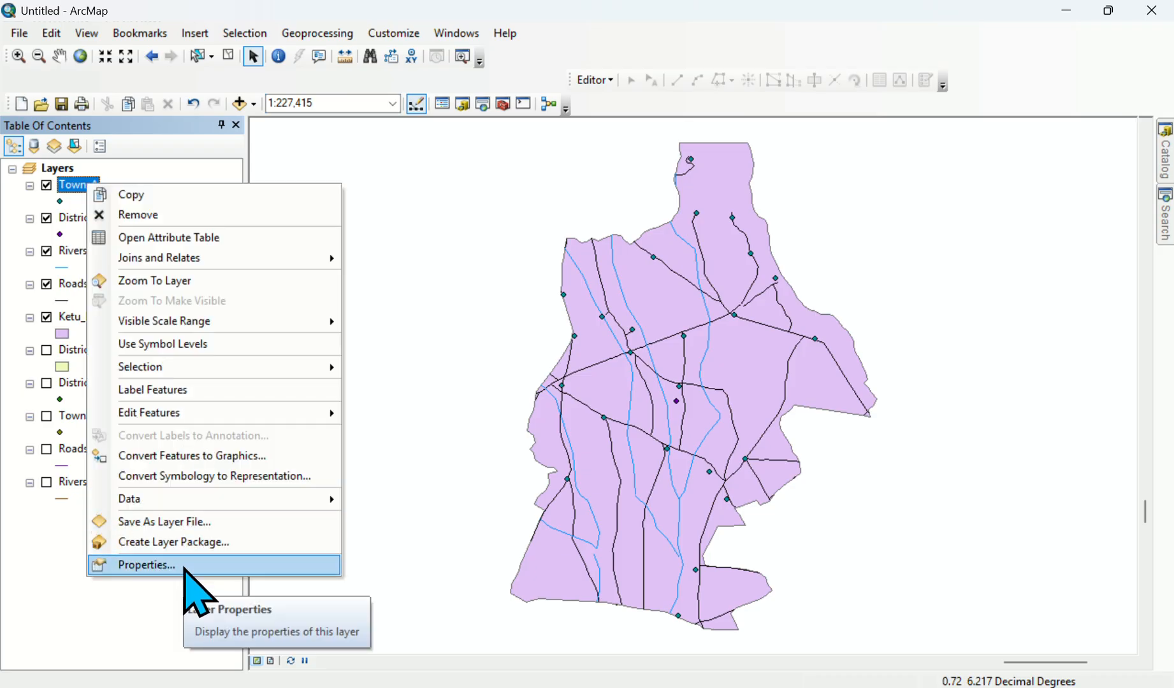
left_click(146, 565)
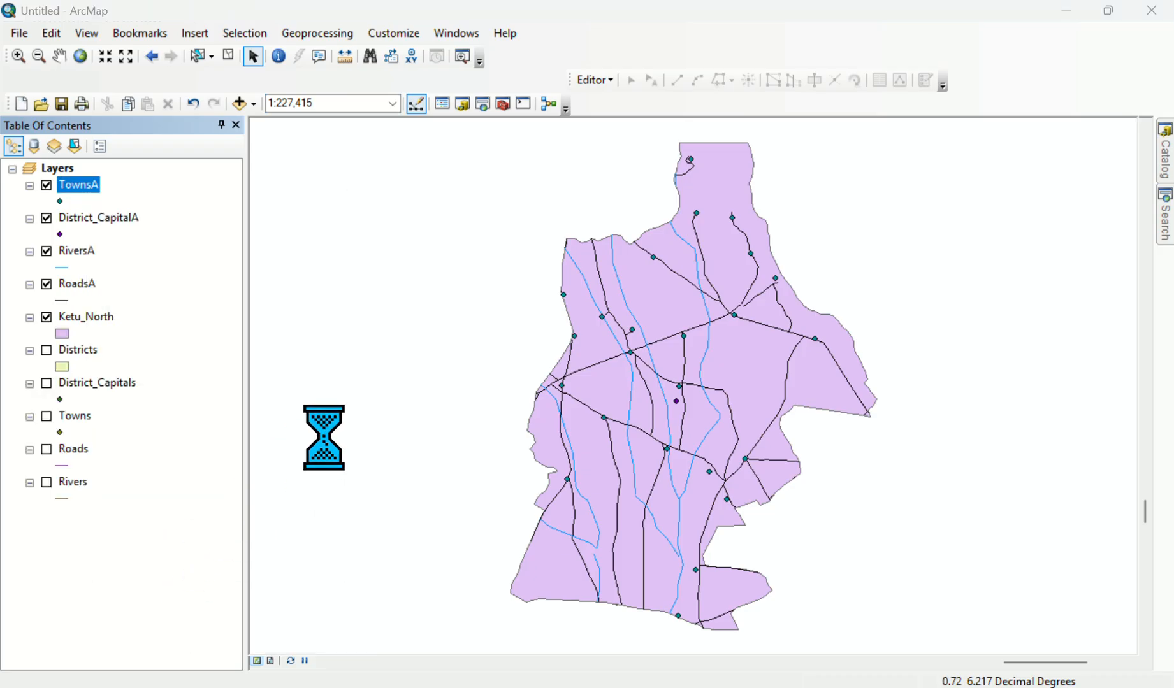
left_click(508, 130)
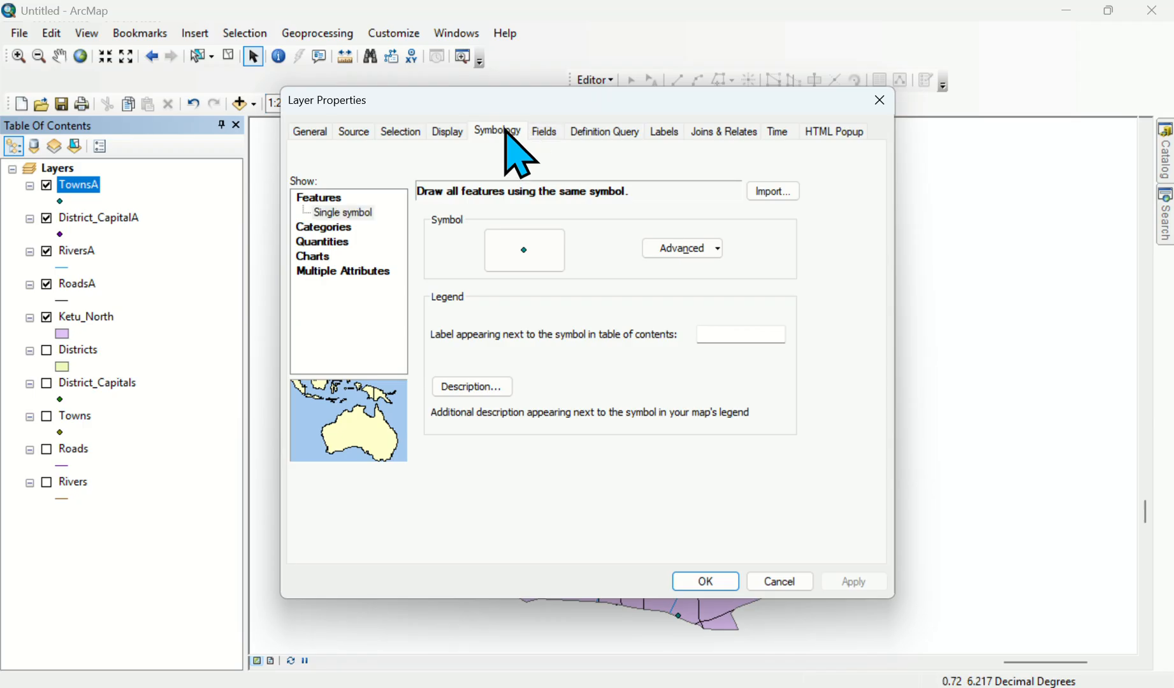
left_click(536, 254)
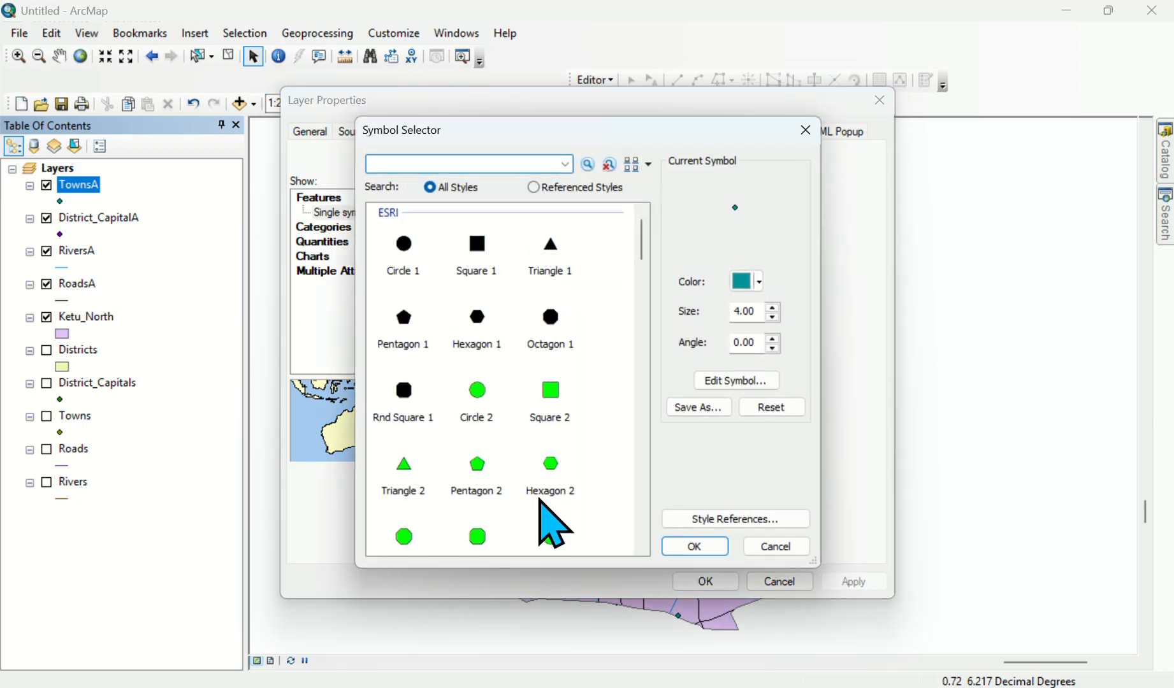
left_click(547, 543)
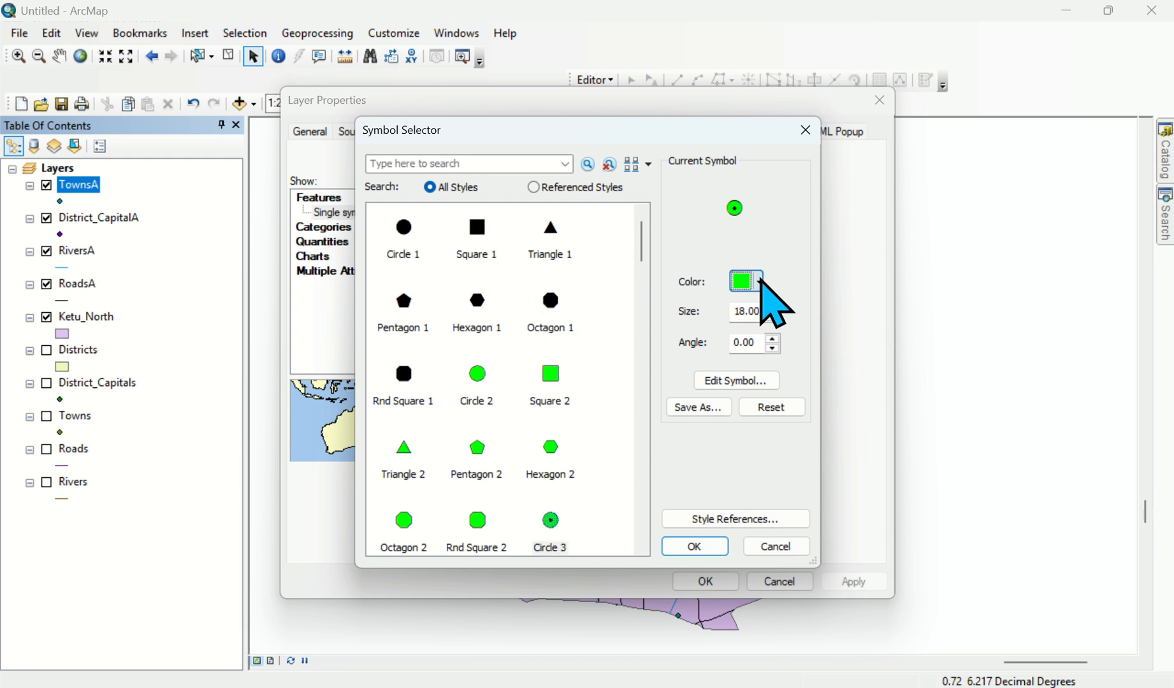
left_click(756, 282)
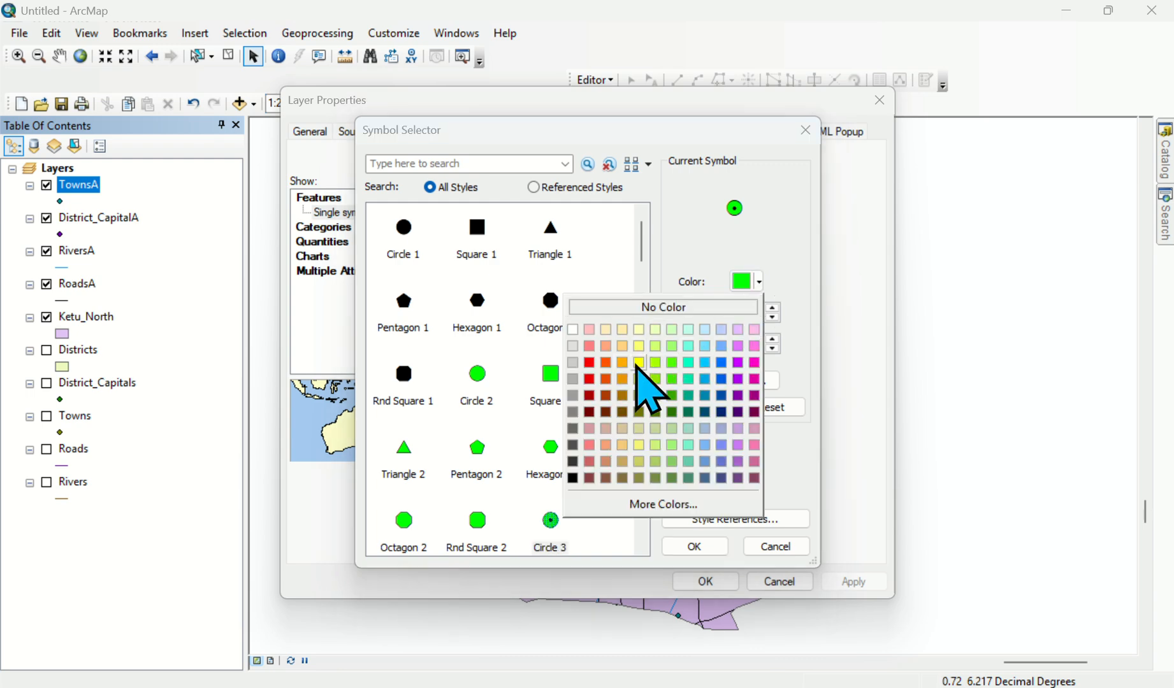
left_click(638, 364)
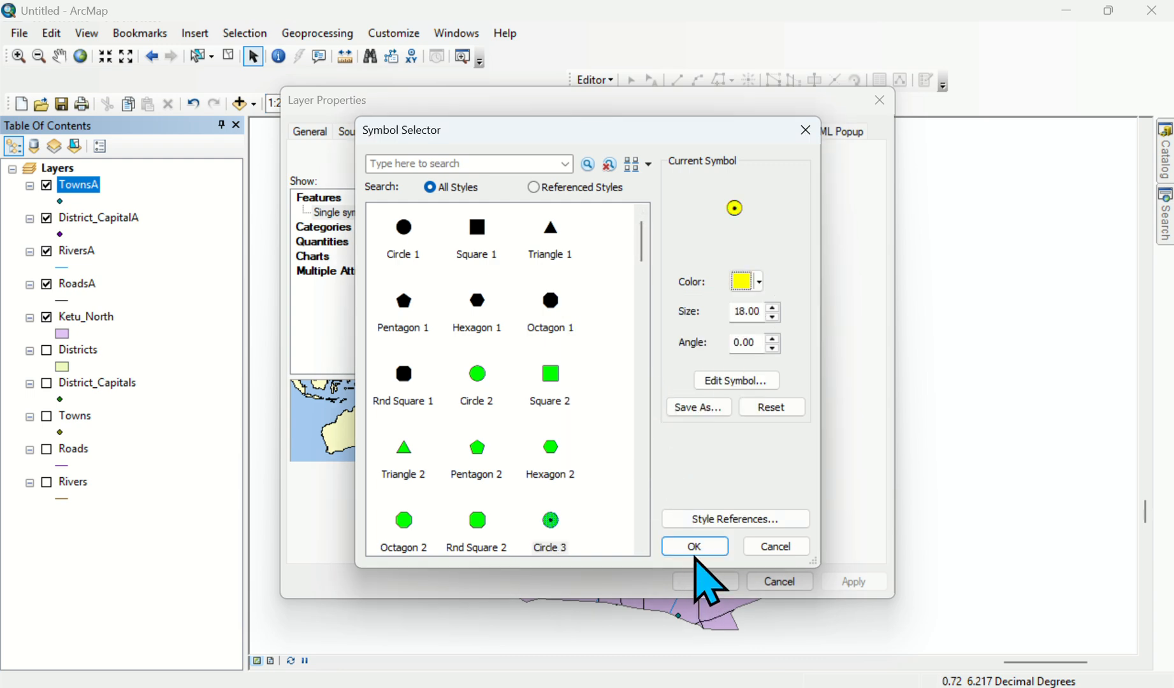
left_click(696, 560)
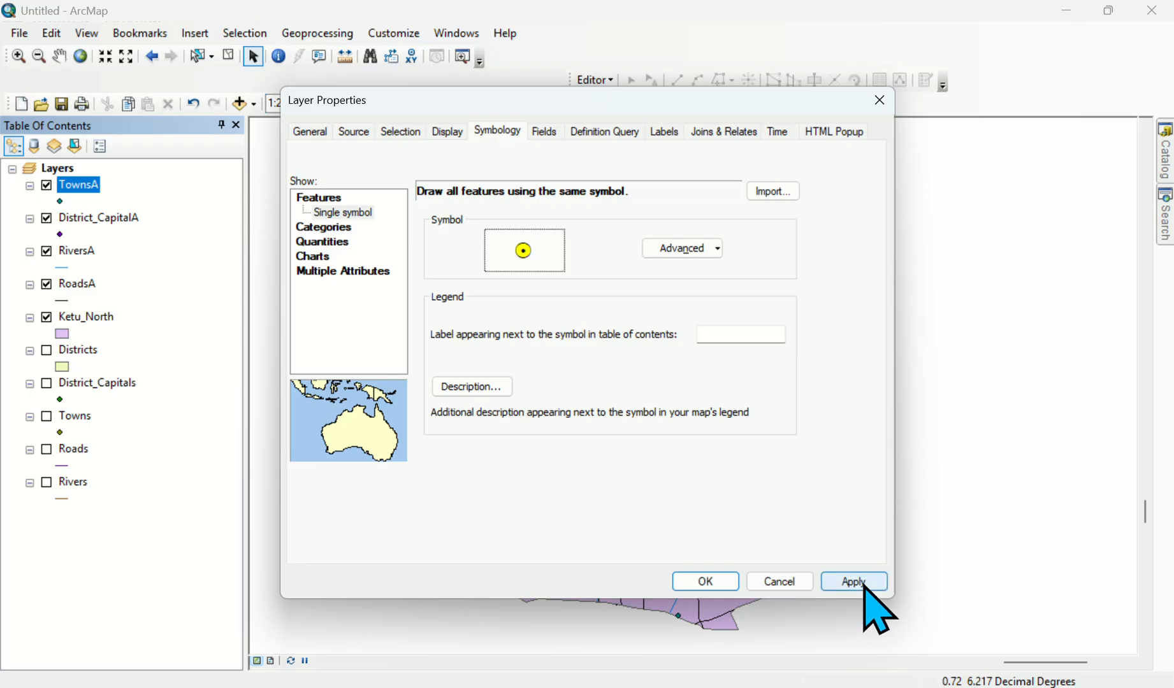
Set the TownsA marker size to 9 and apply the symbol to the layer.
left_click(523, 253)
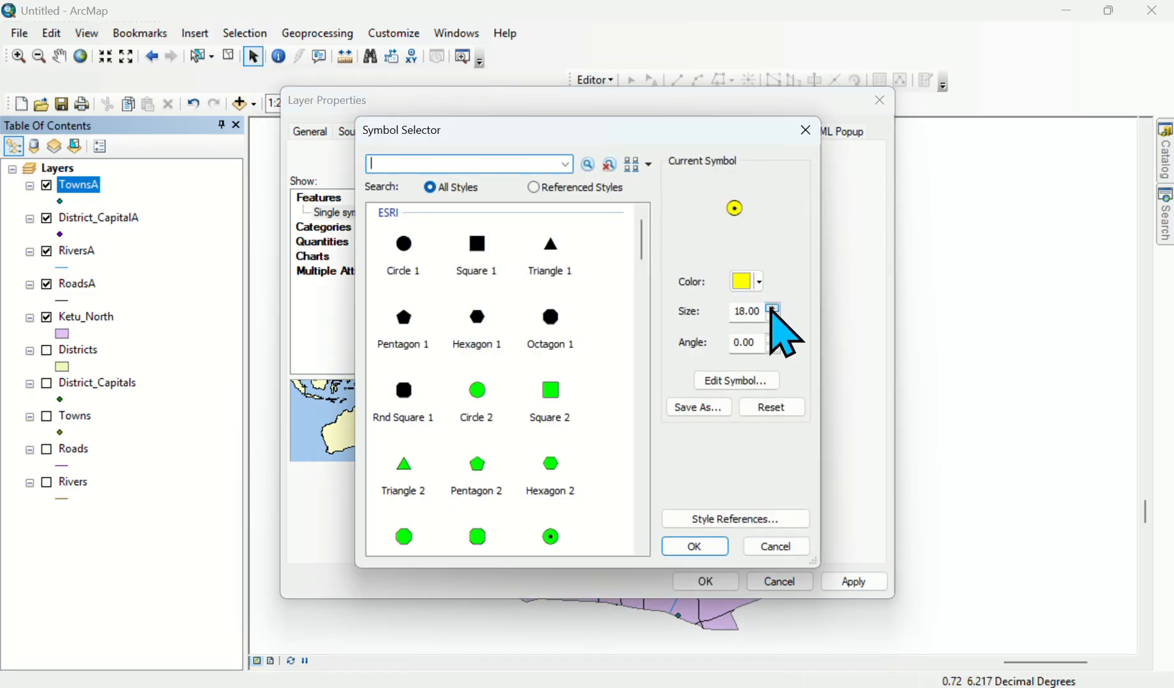
left_click(773, 309)
left_click(773, 309)
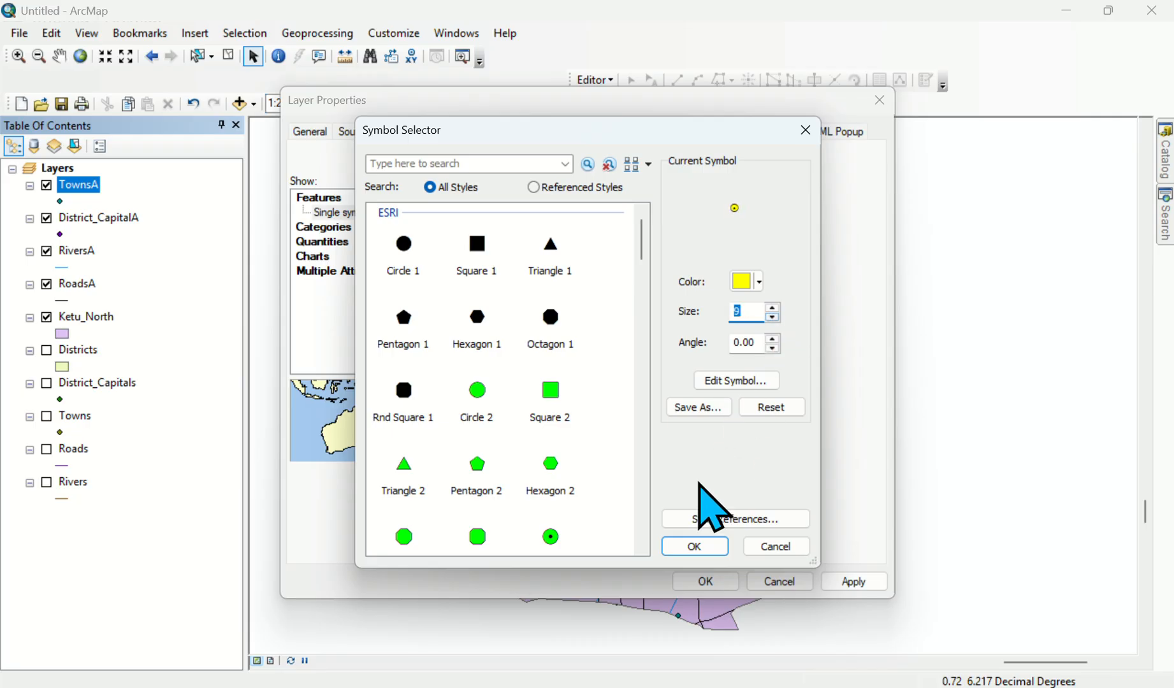
left_click(701, 547)
left_click(852, 581)
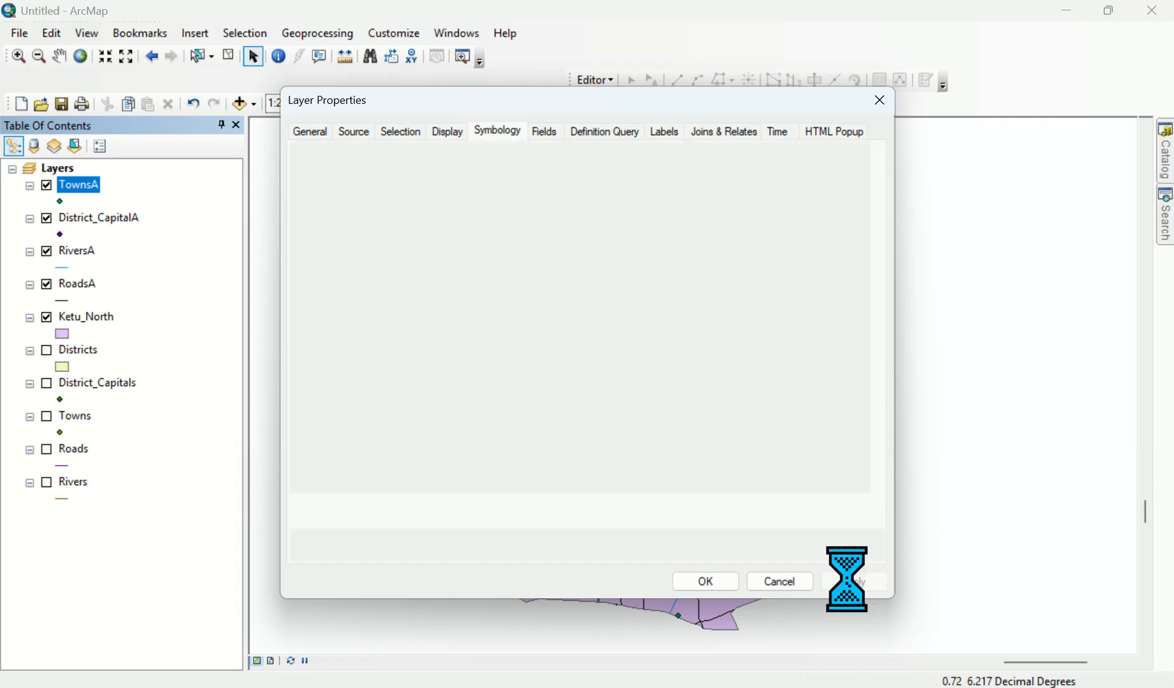
left_click(705, 580)
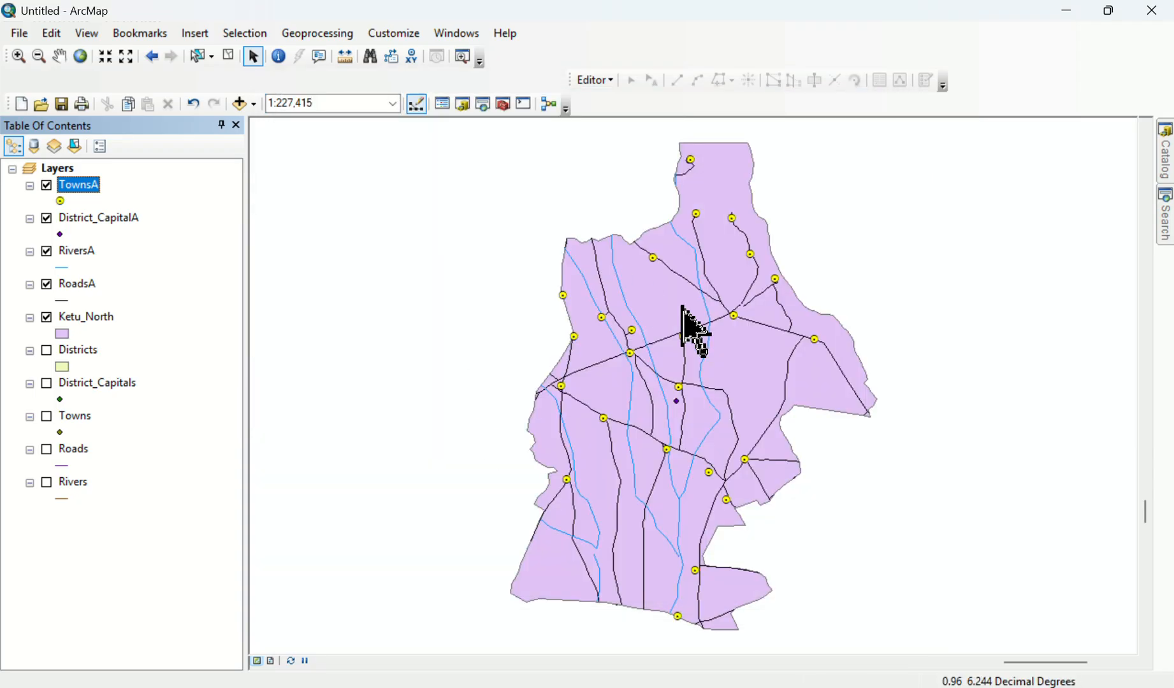
Choose the ESRI Circle 3 marker in red as the symbol for the District_CapitalA layer.
left_click(56, 232)
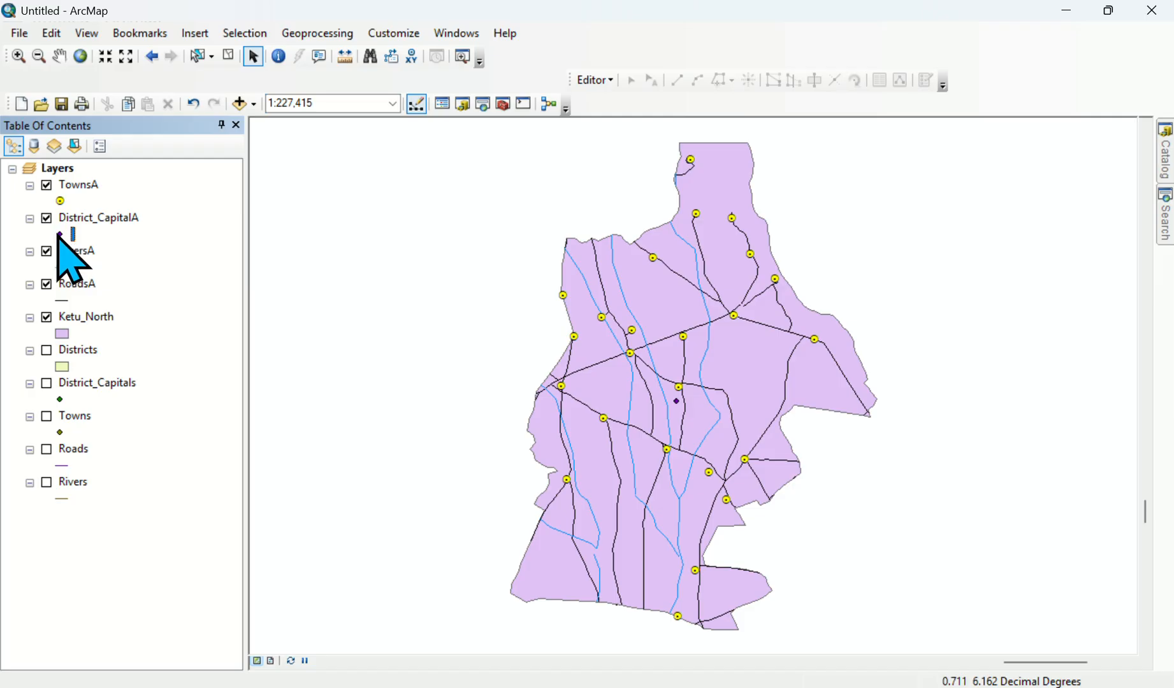
left_click(85, 217)
right_click(85, 217)
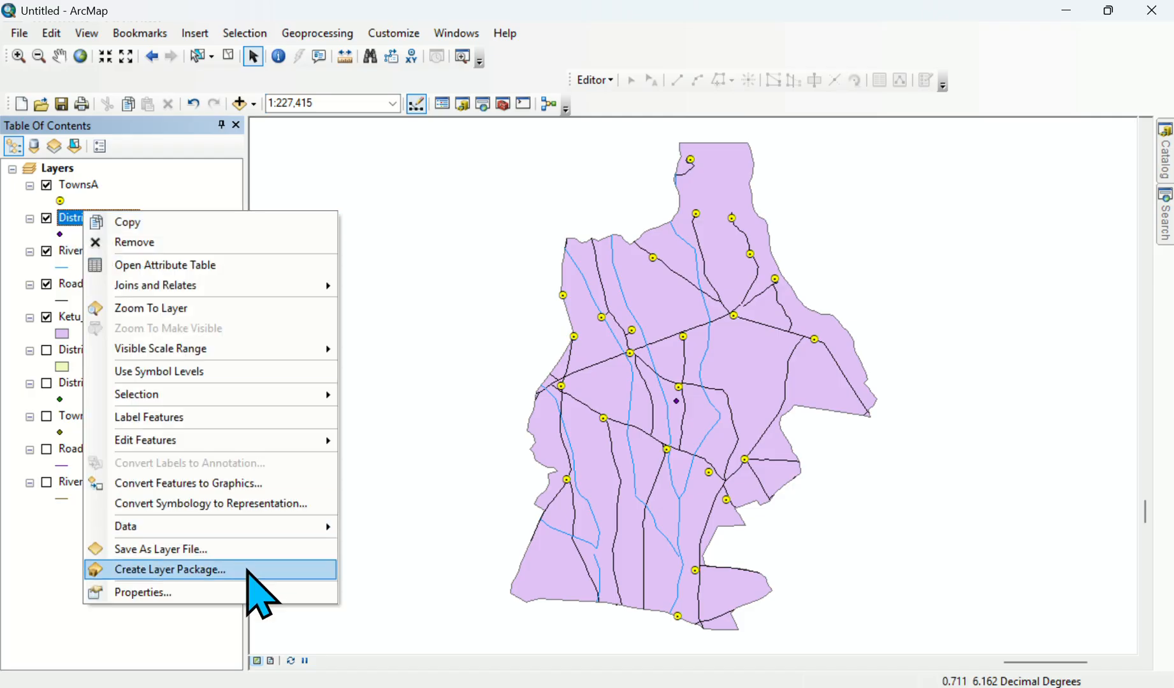
left_click(223, 593)
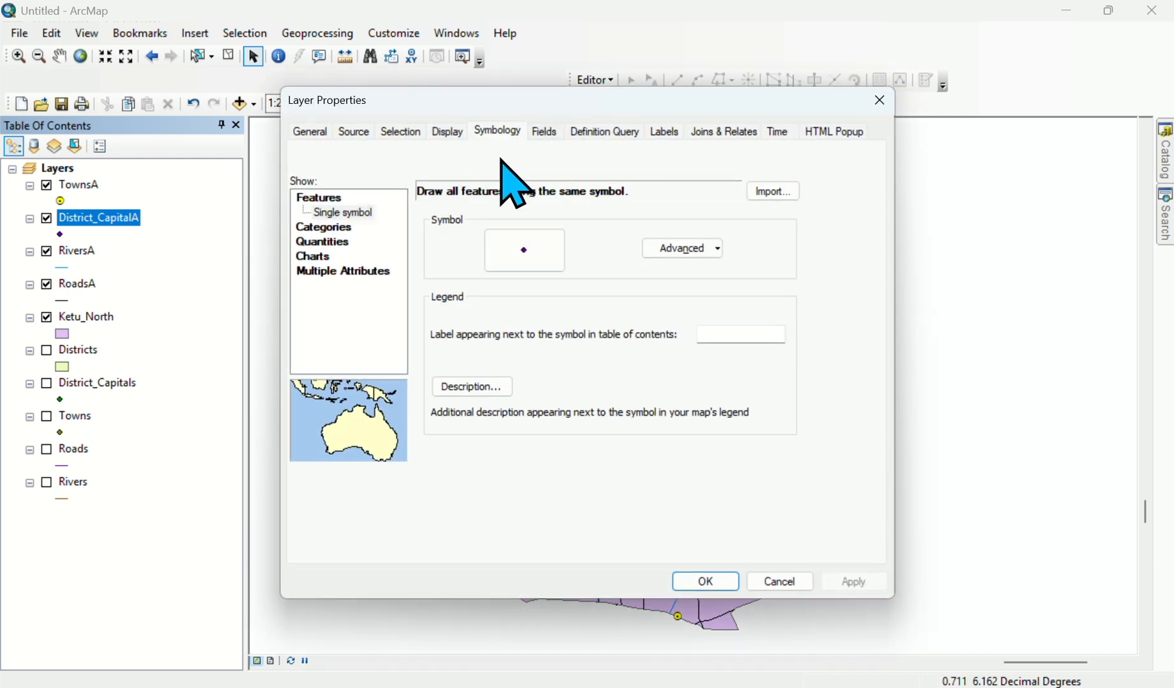
left_click(511, 258)
left_click(549, 537)
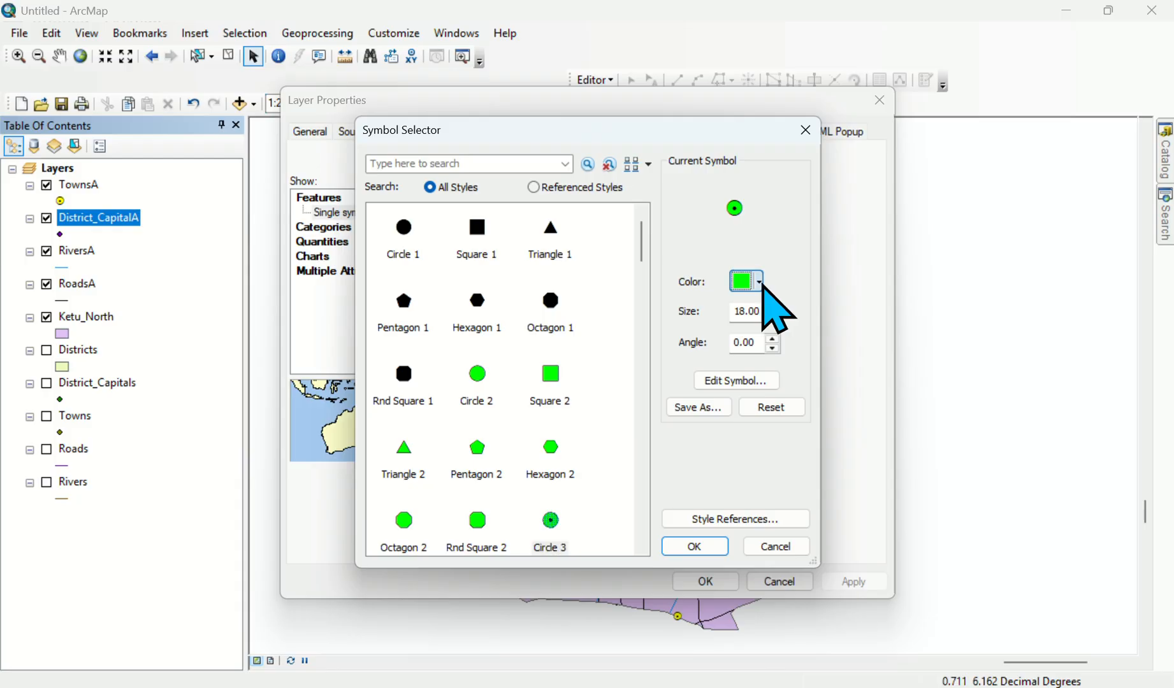
left_click(760, 283)
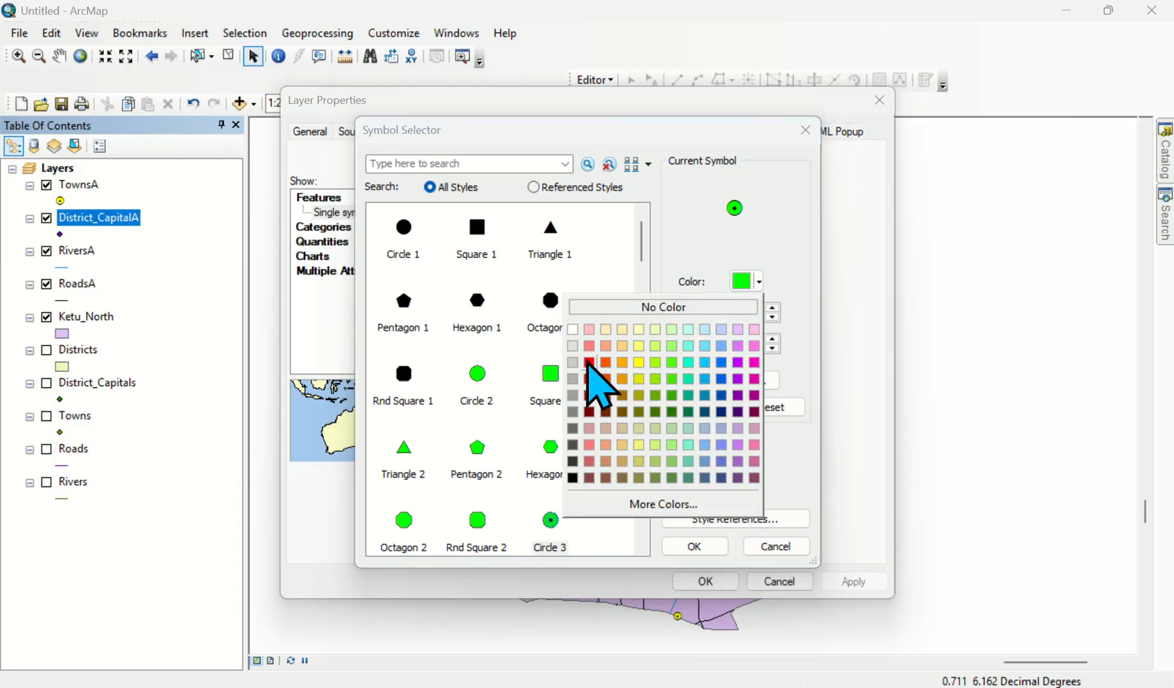
left_click(589, 362)
left_click(701, 547)
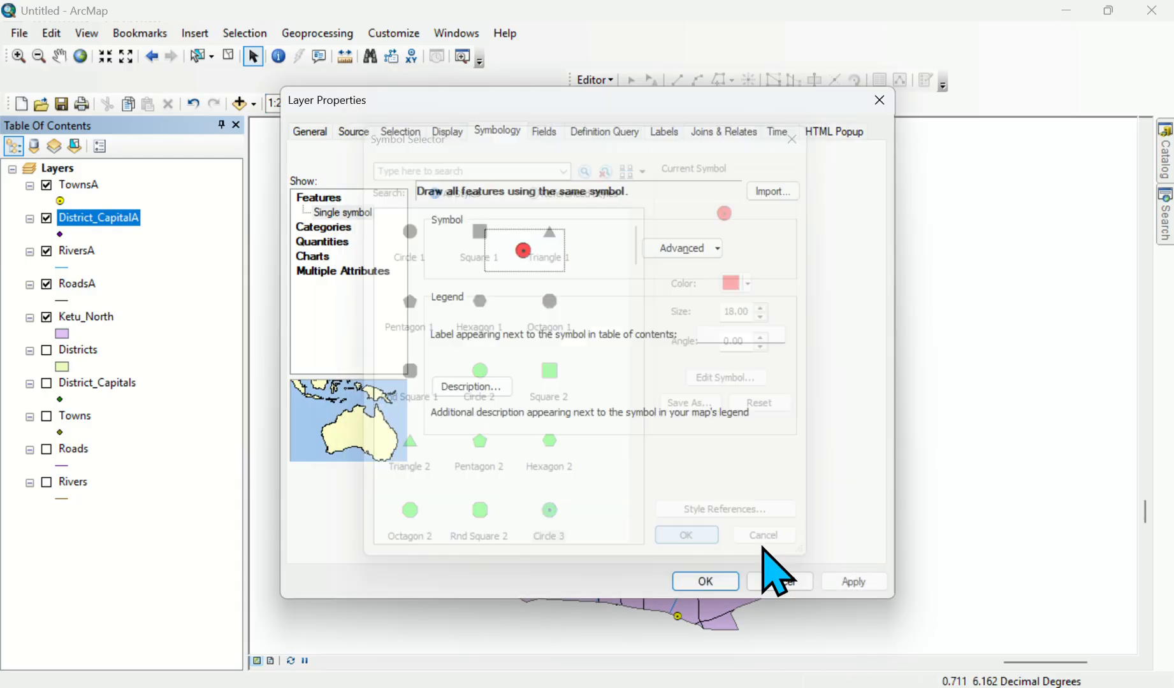
Apply the new District_CapitalA symbol and set its marker size to 14.
left_click(845, 582)
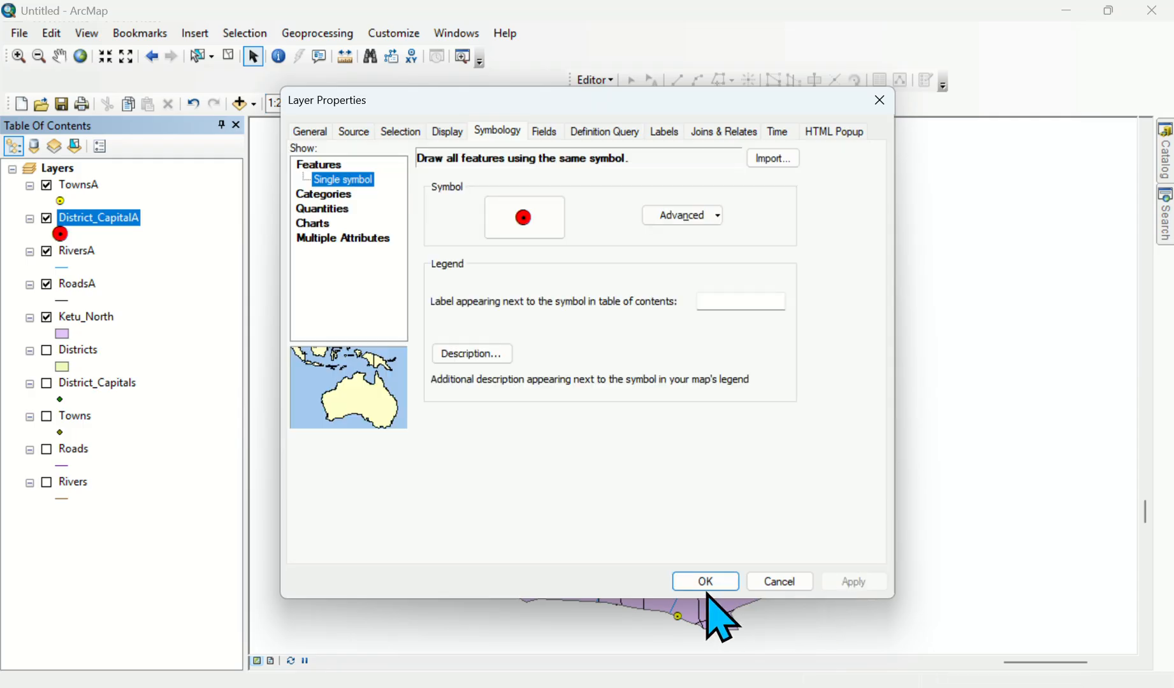
left_click(706, 581)
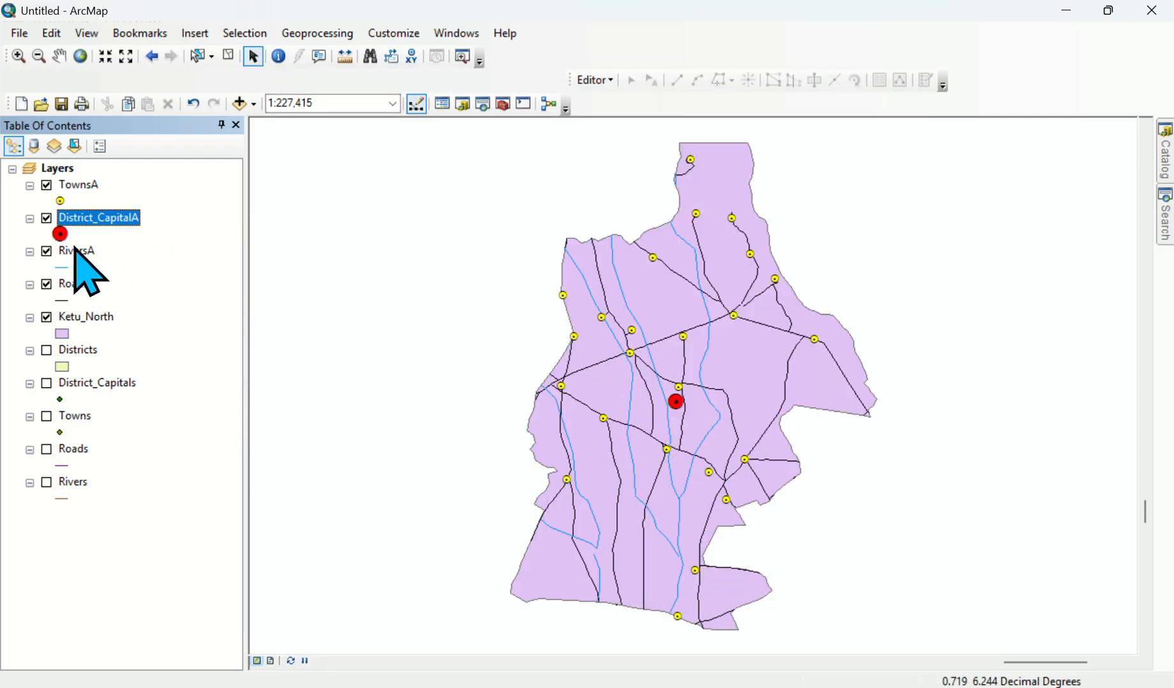
left_click(62, 234)
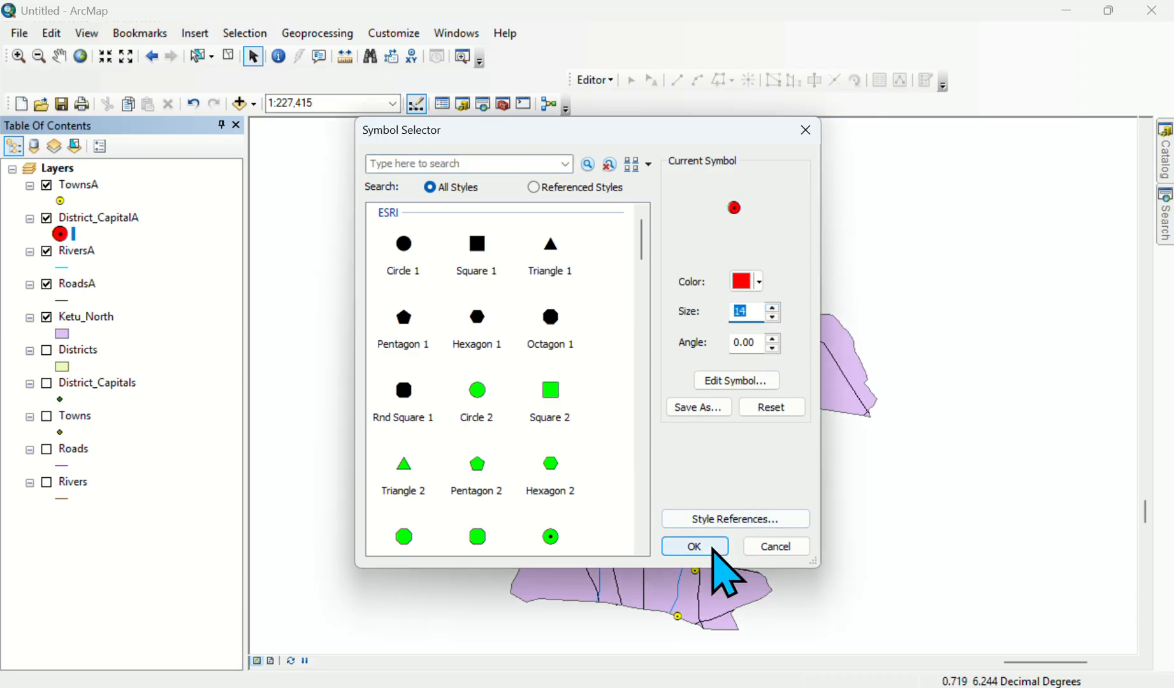
left_click(706, 546)
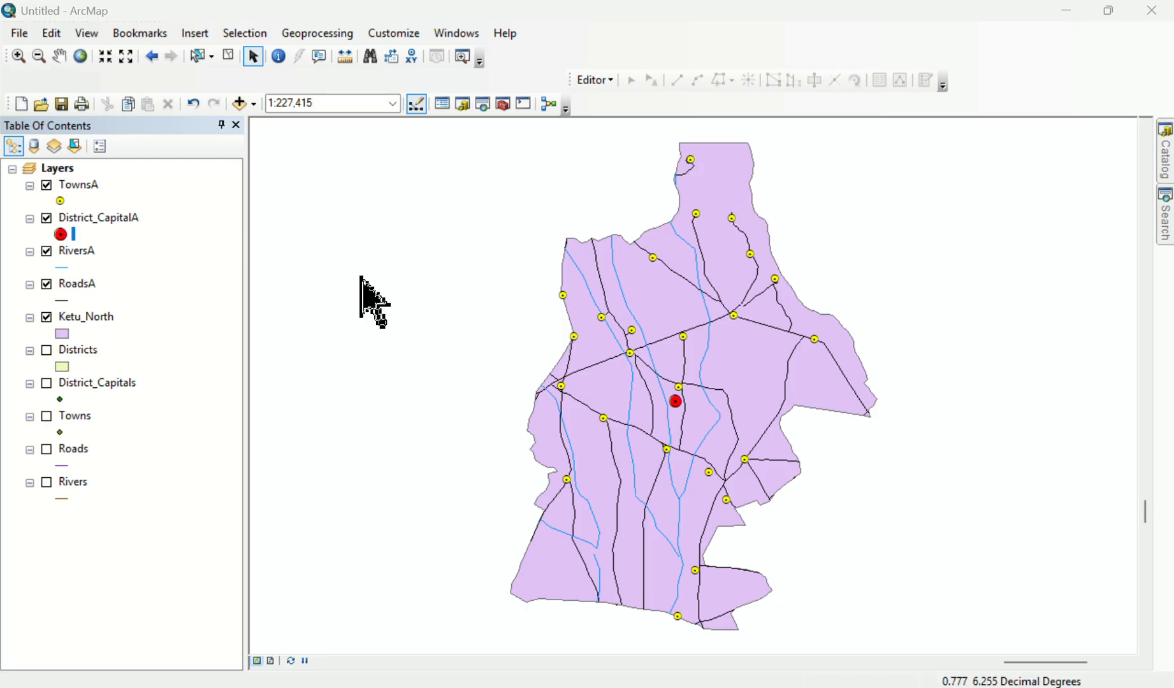
Turn on feature labels for the TownsA layer so the town names show on the map.
left_click(79, 186)
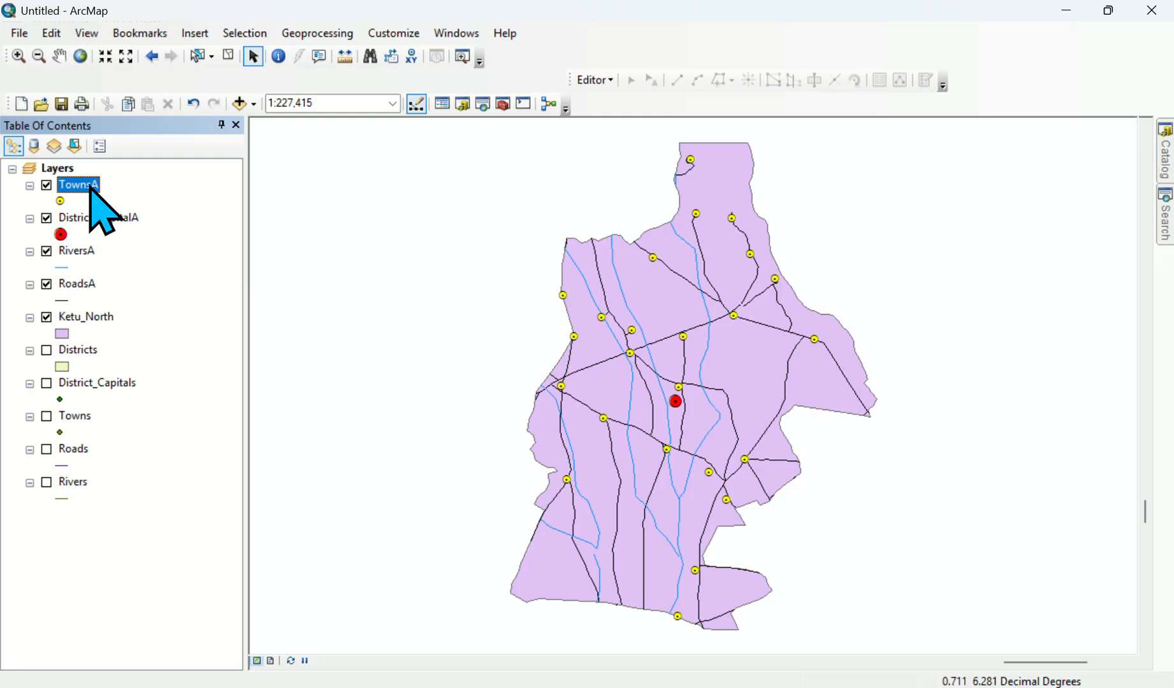
right_click(90, 189)
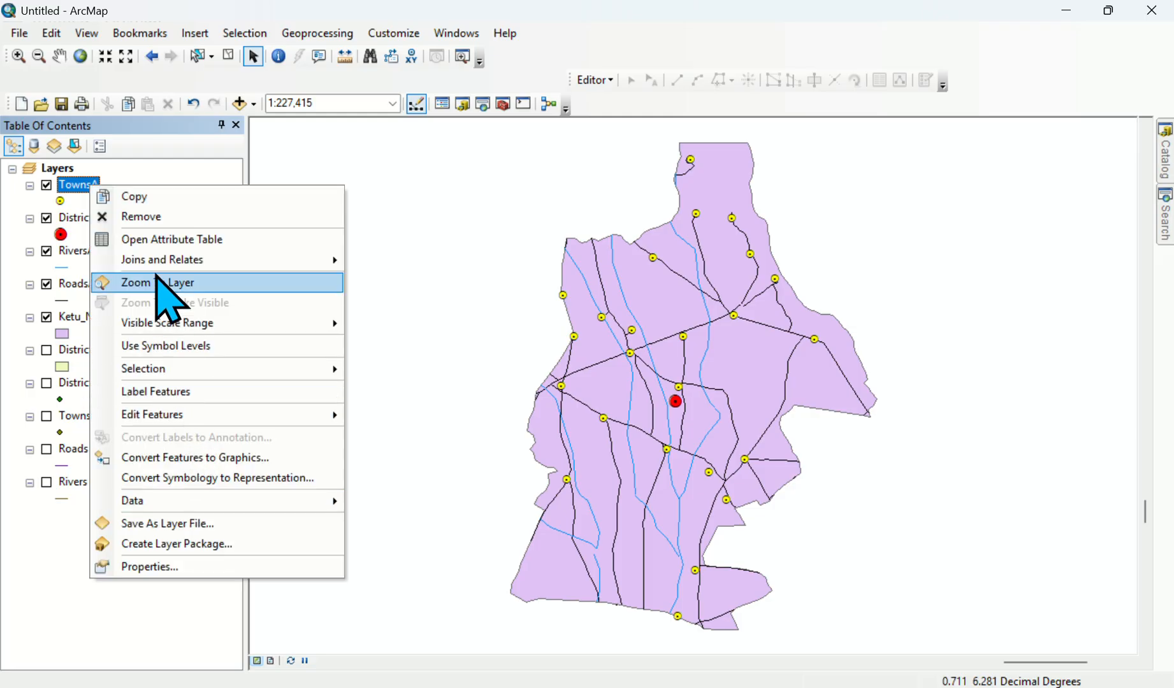
left_click(155, 390)
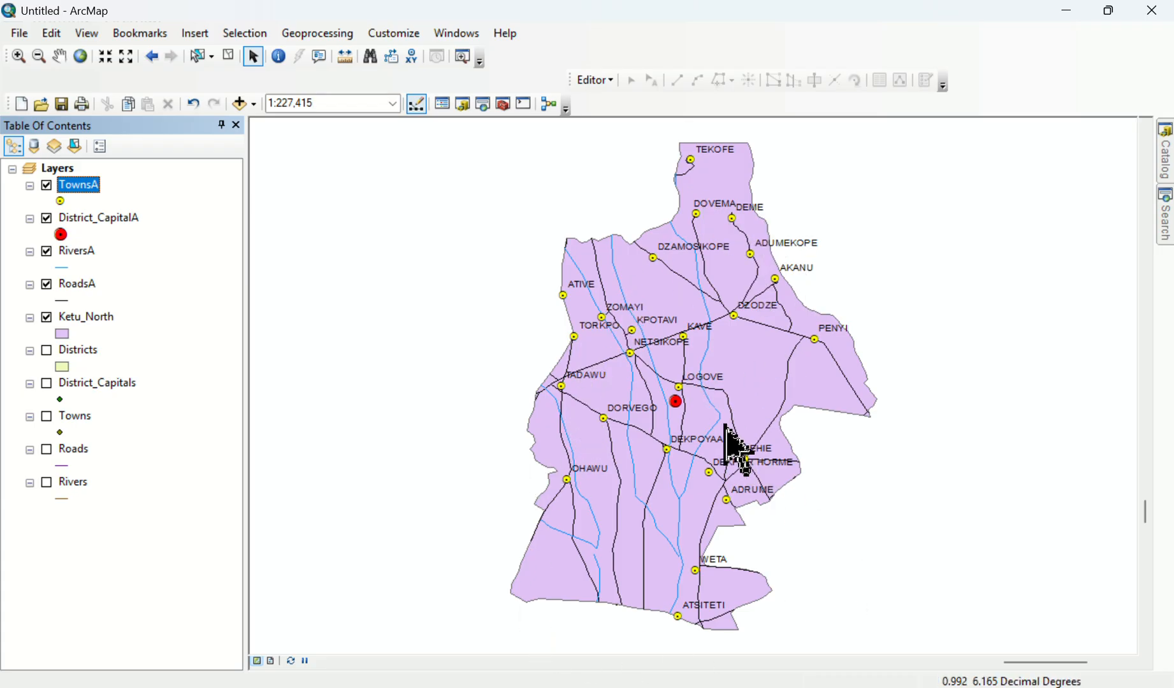
Turn on feature labels for the District_CapitalA layer so the capital's name shows on the map.
left_click(99, 219)
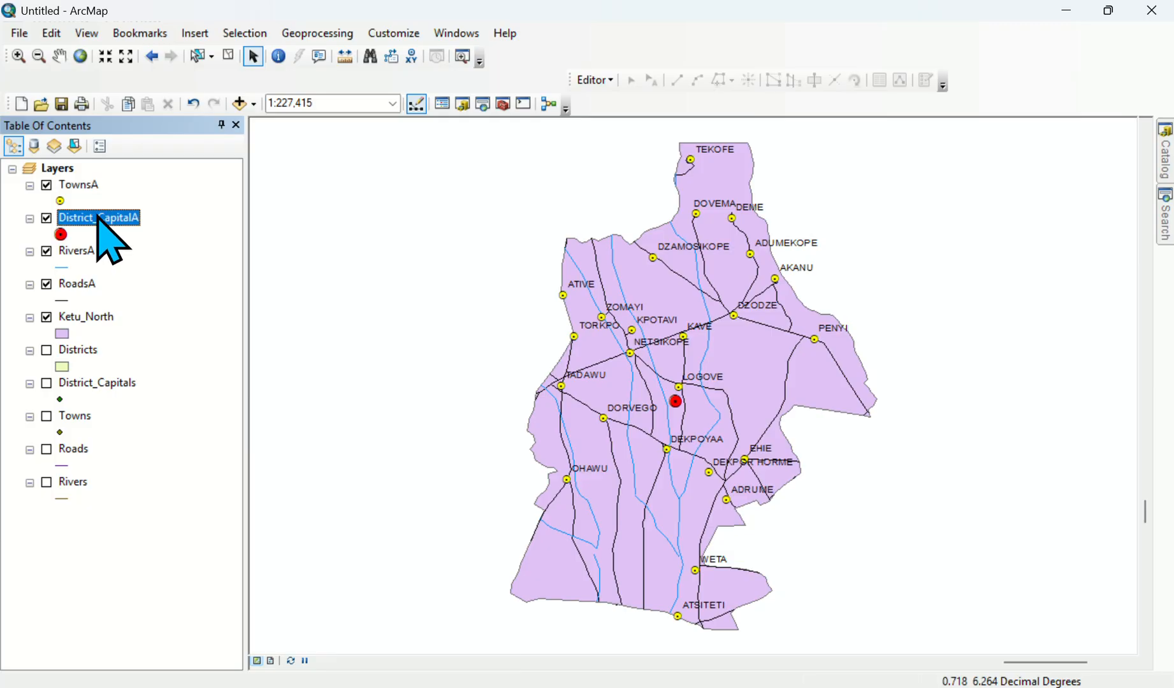
right_click(100, 220)
left_click(167, 421)
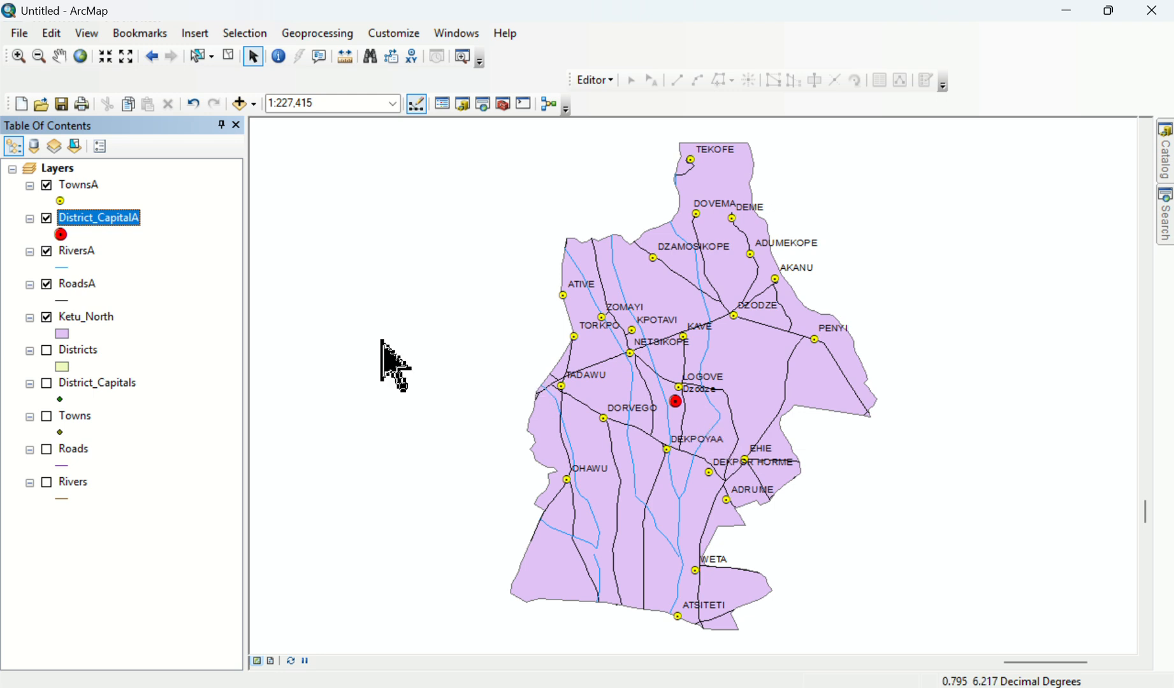
left_click(71, 253)
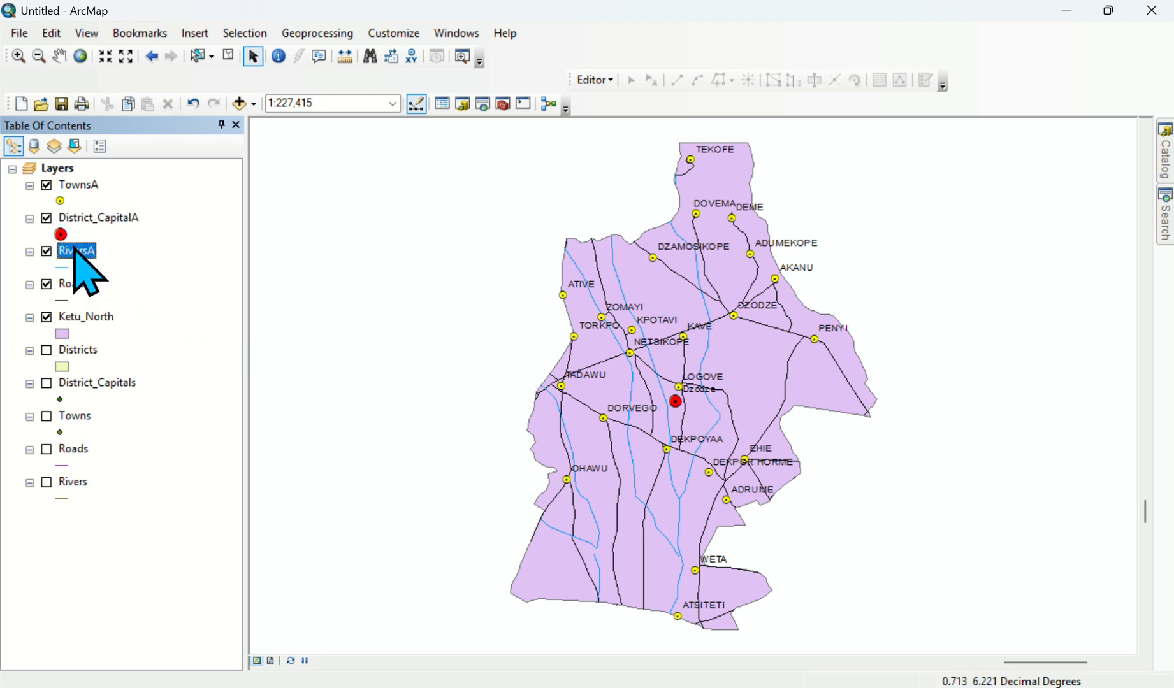
Set the District_CapitalA label font size to 14 in the layer's label properties and apply it.
right_click(94, 218)
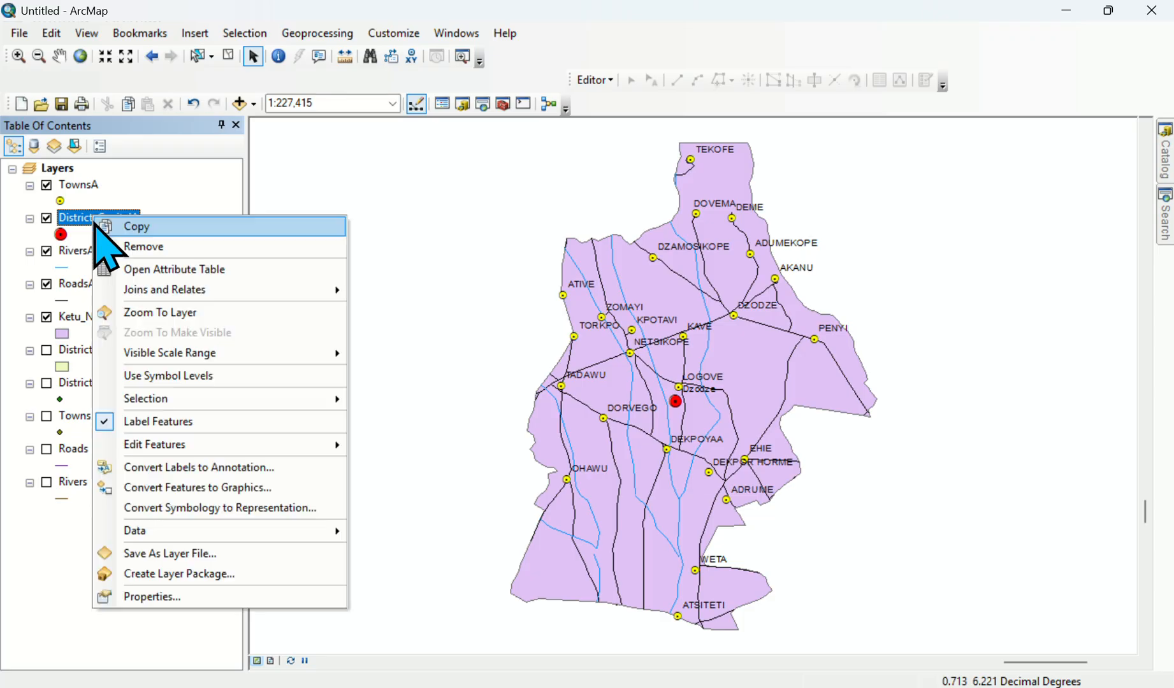
left_click(134, 596)
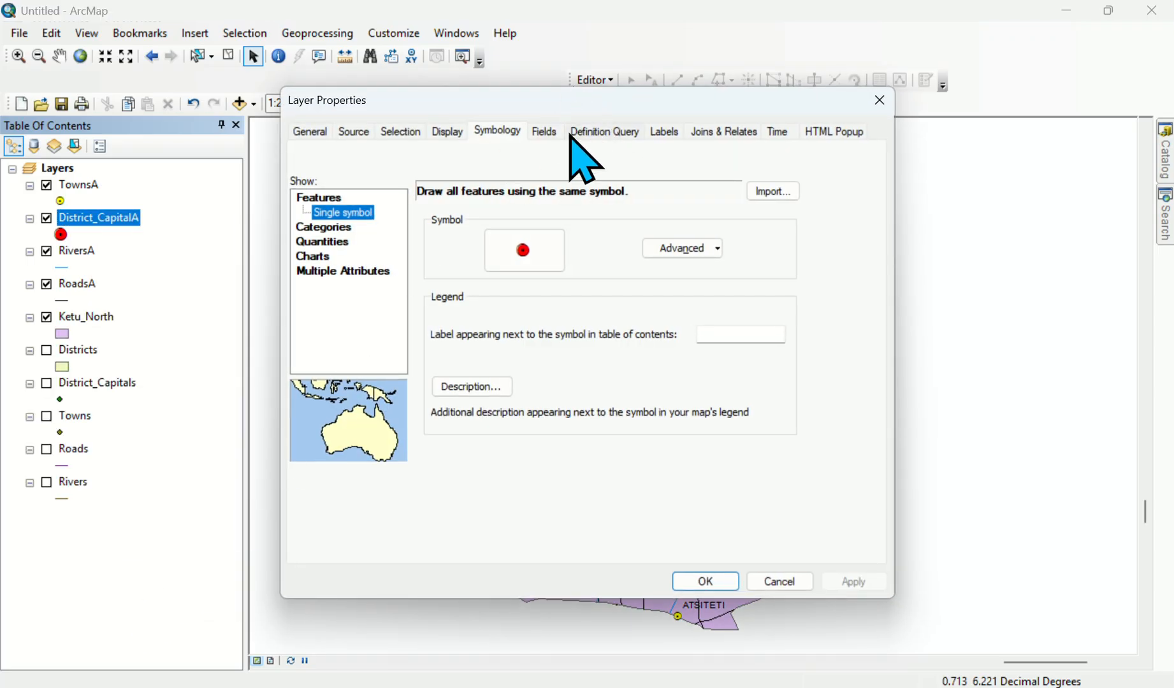
left_click(665, 132)
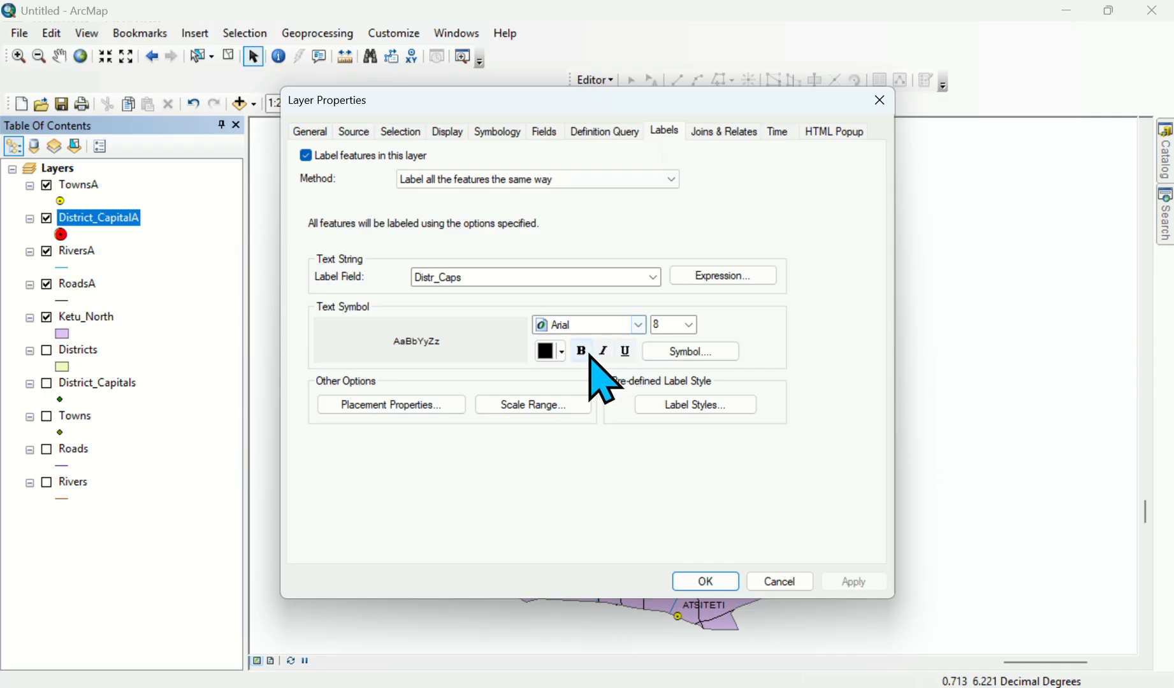
left_click(689, 324)
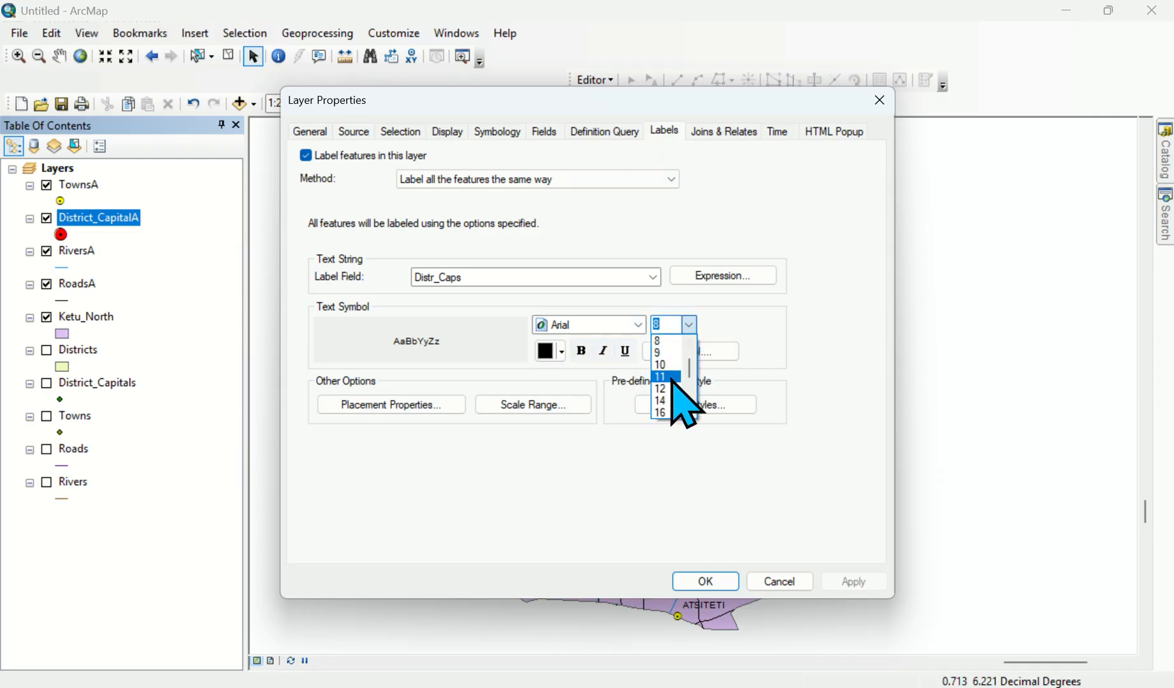
left_click(669, 401)
left_click(870, 585)
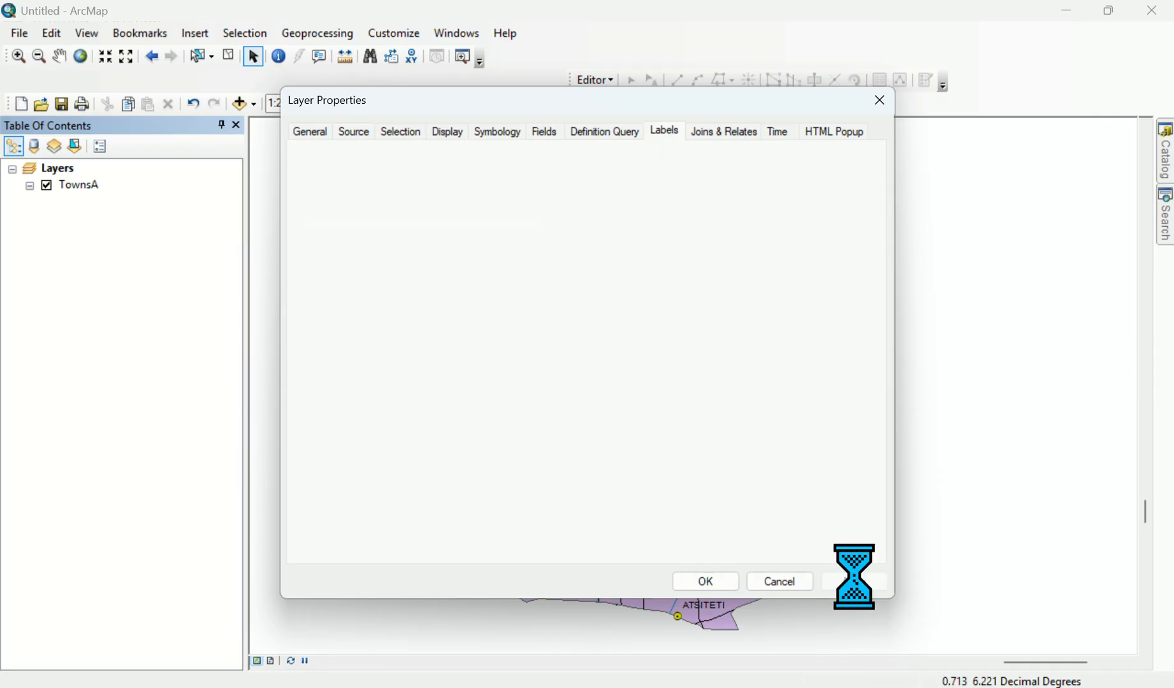
mouse_move(551, 105)
left_mouse_down()
mouse_move(248, 213)
mouse_move(156, 189)
mouse_move(171, 192)
left_mouse_up()
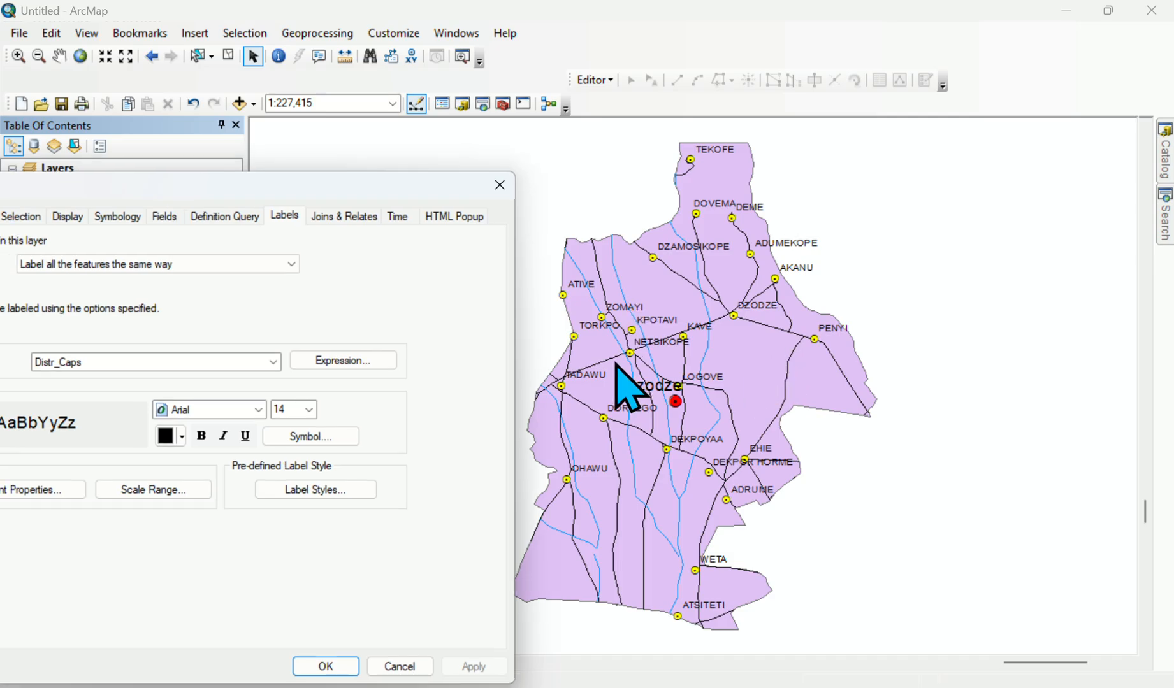
left_click(325, 667)
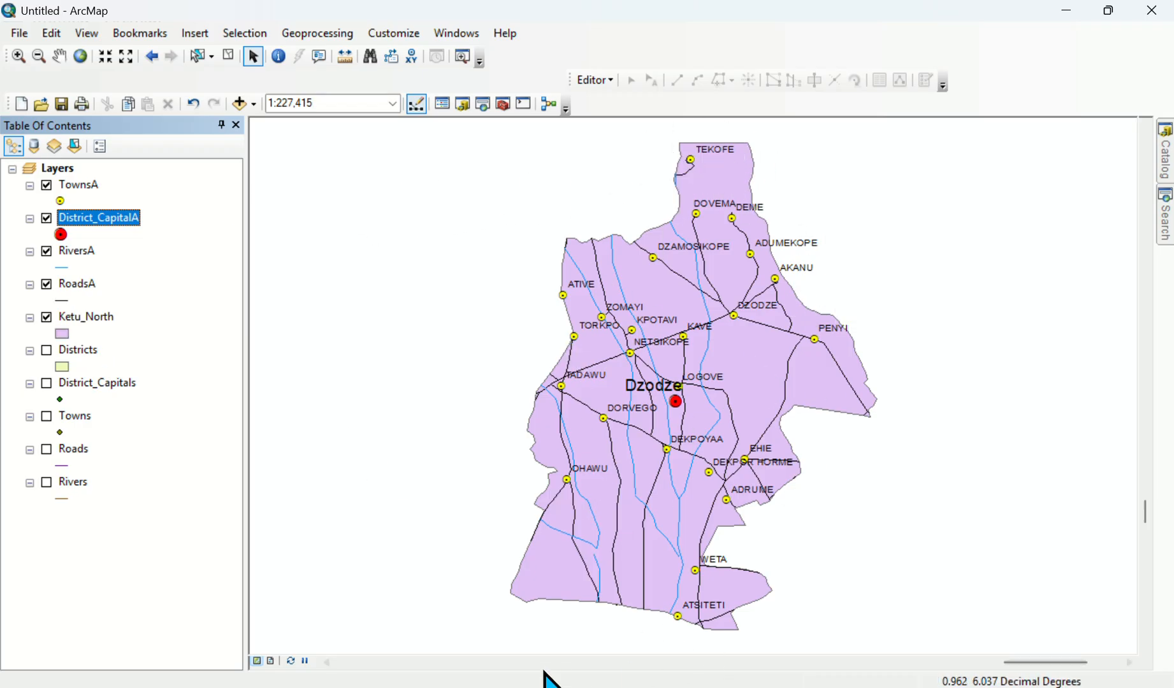
Choose the ESRI Hollow fill as the symbol for the Ketu_North layer.
left_click(62, 335)
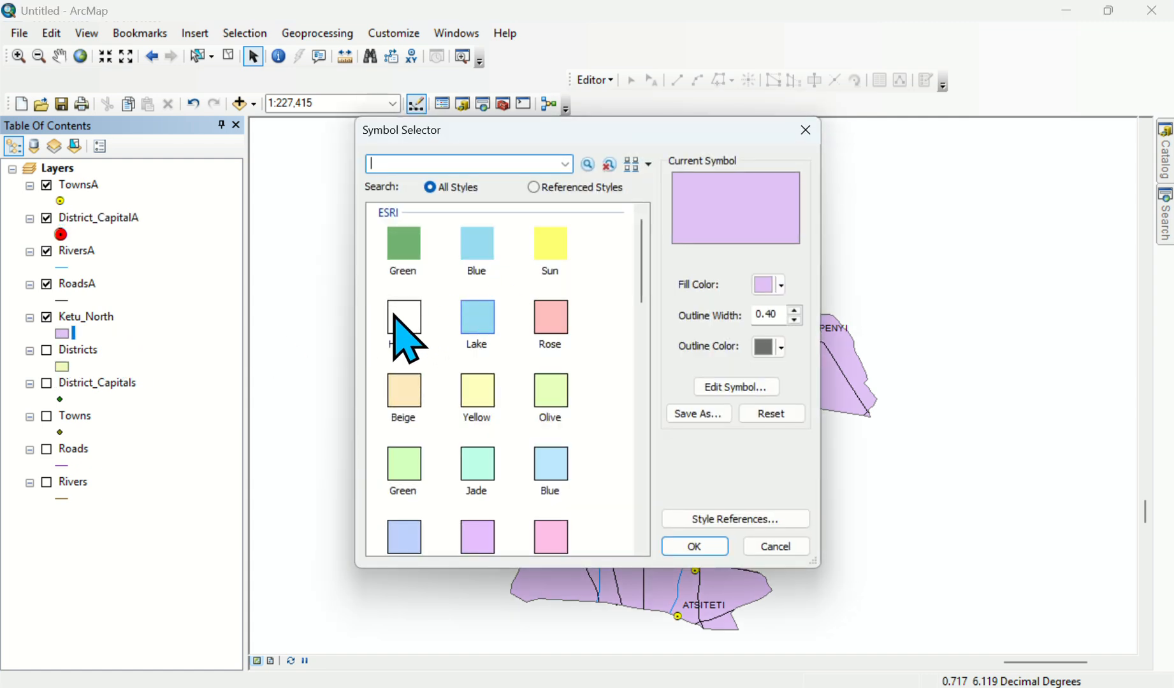
left_click(806, 132)
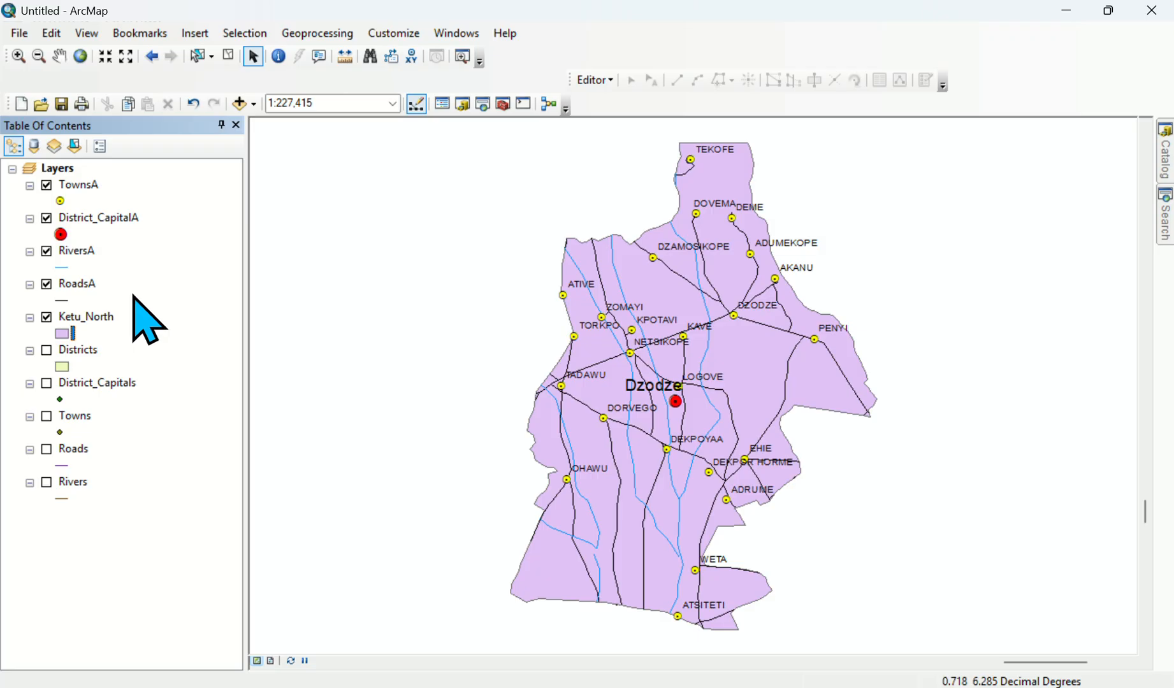
right_click(97, 317)
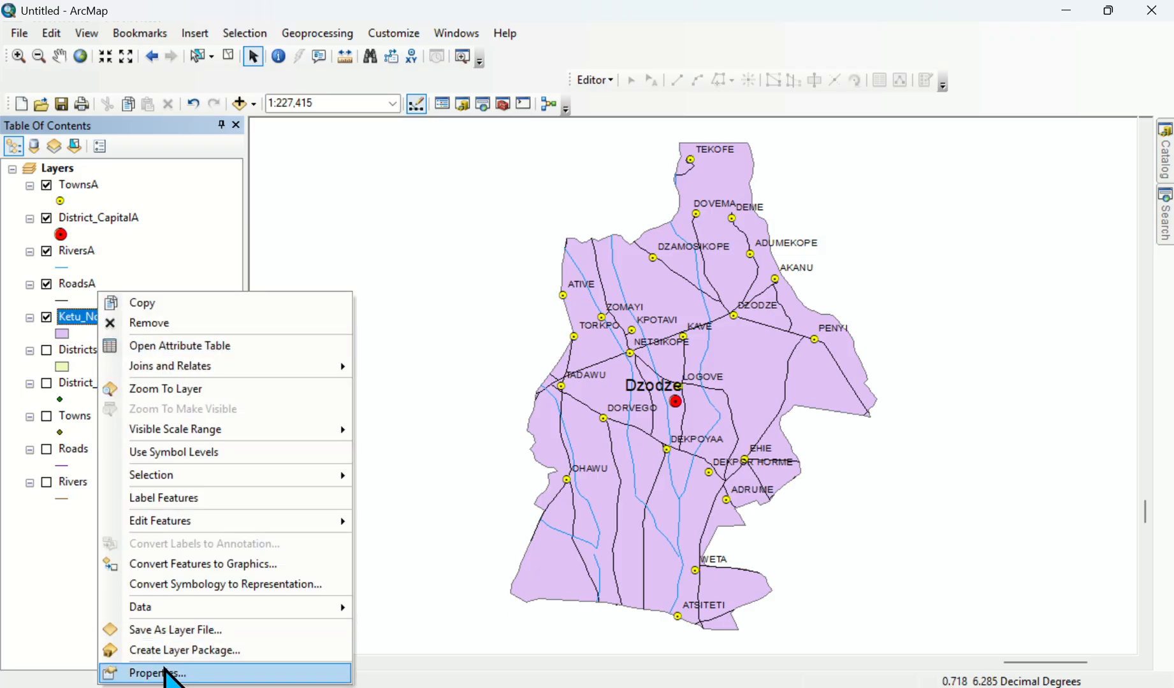
left_click(165, 673)
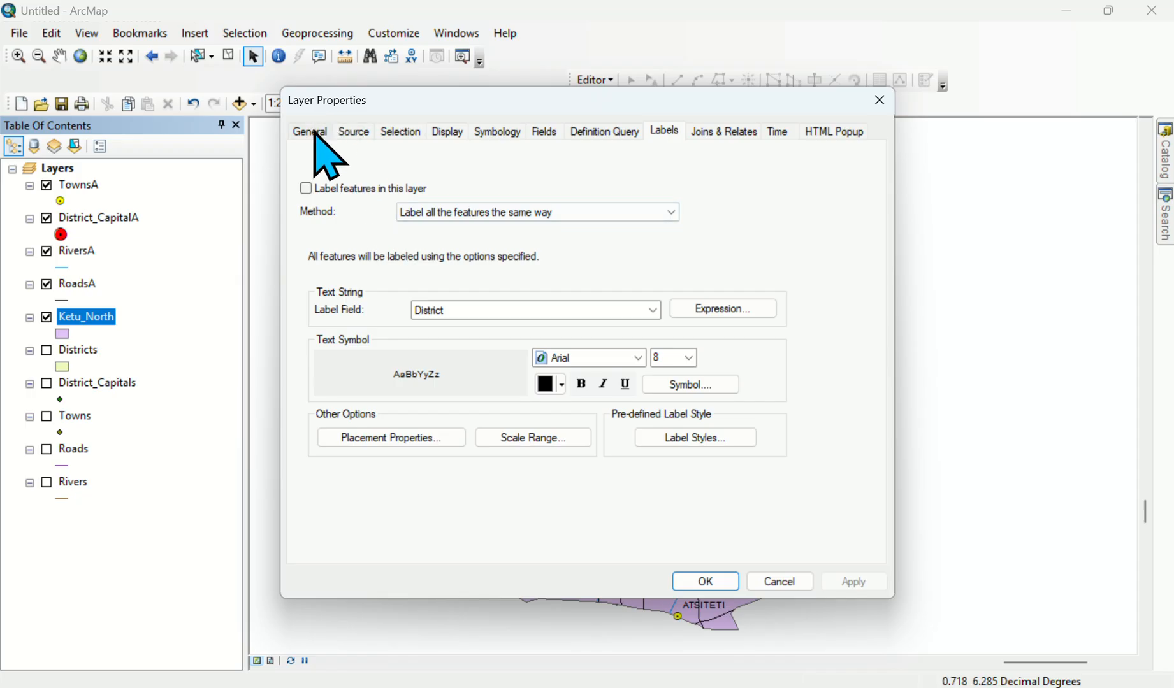
left_click(508, 134)
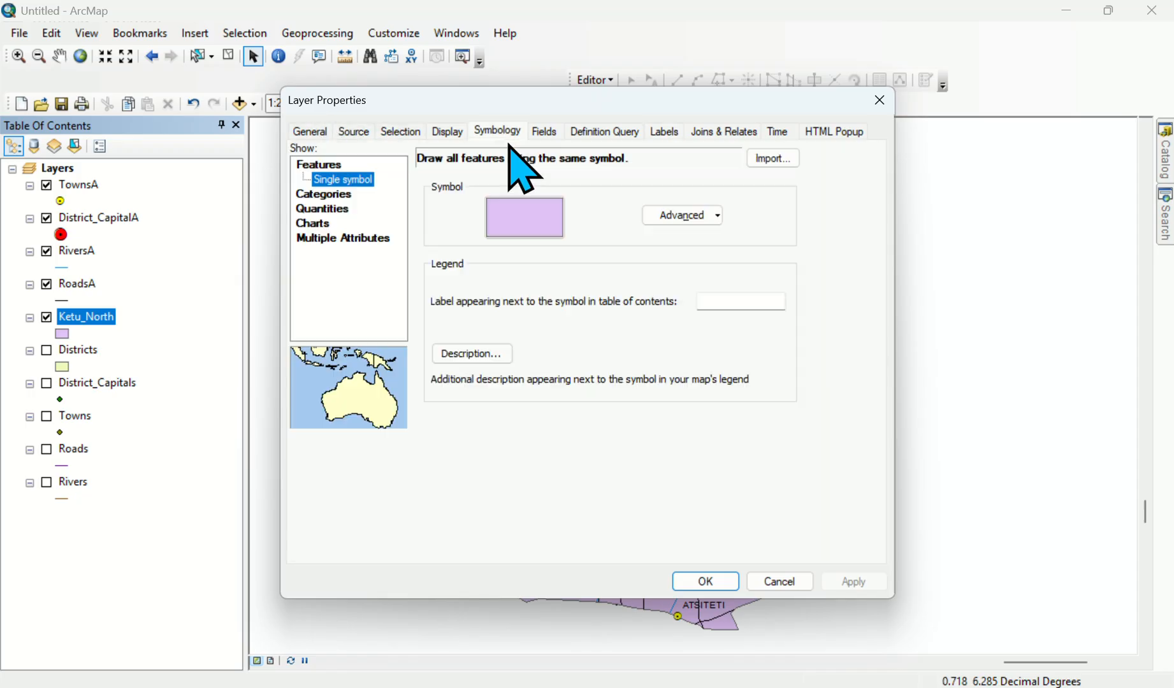
left_click(516, 213)
left_click(404, 318)
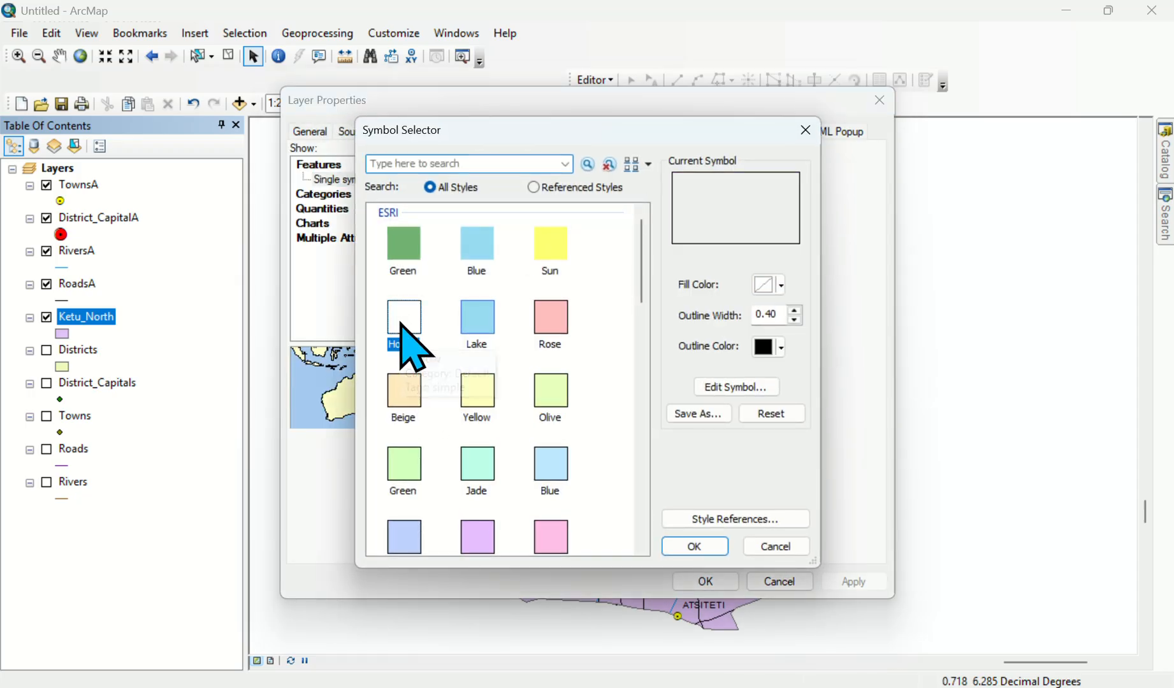
Set the Ketu_North symbol's outline width to 2 and apply the symbol to the layer.
left_click(796, 312)
left_click(796, 311)
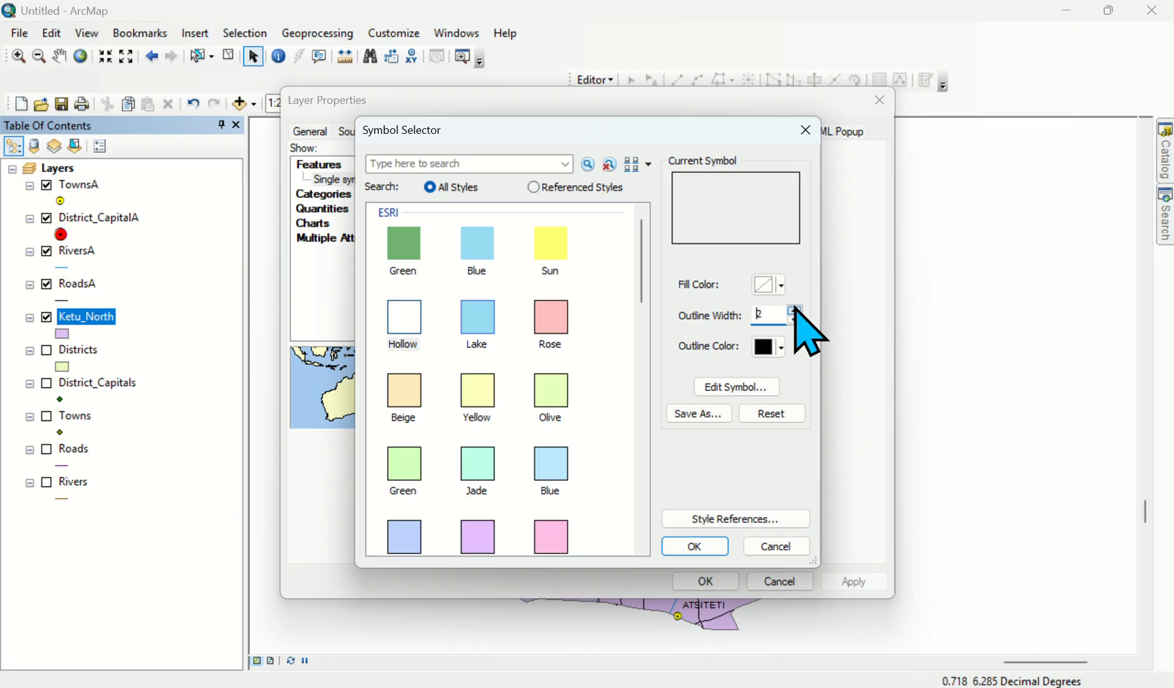
left_click(708, 547)
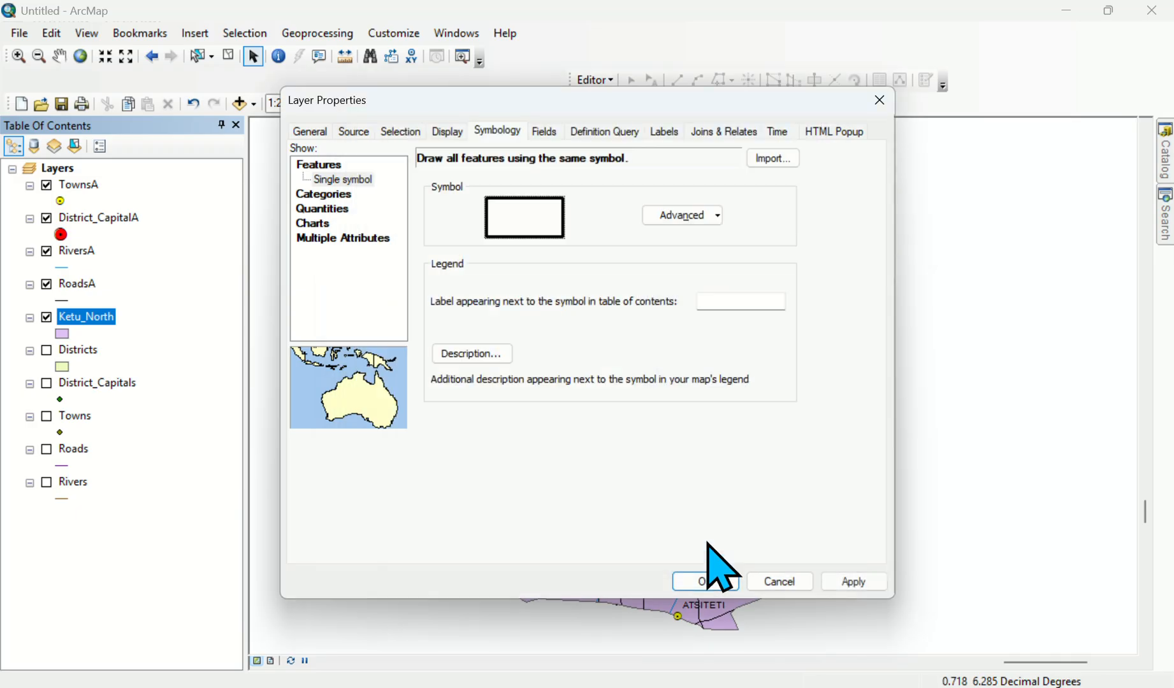
left_click(877, 581)
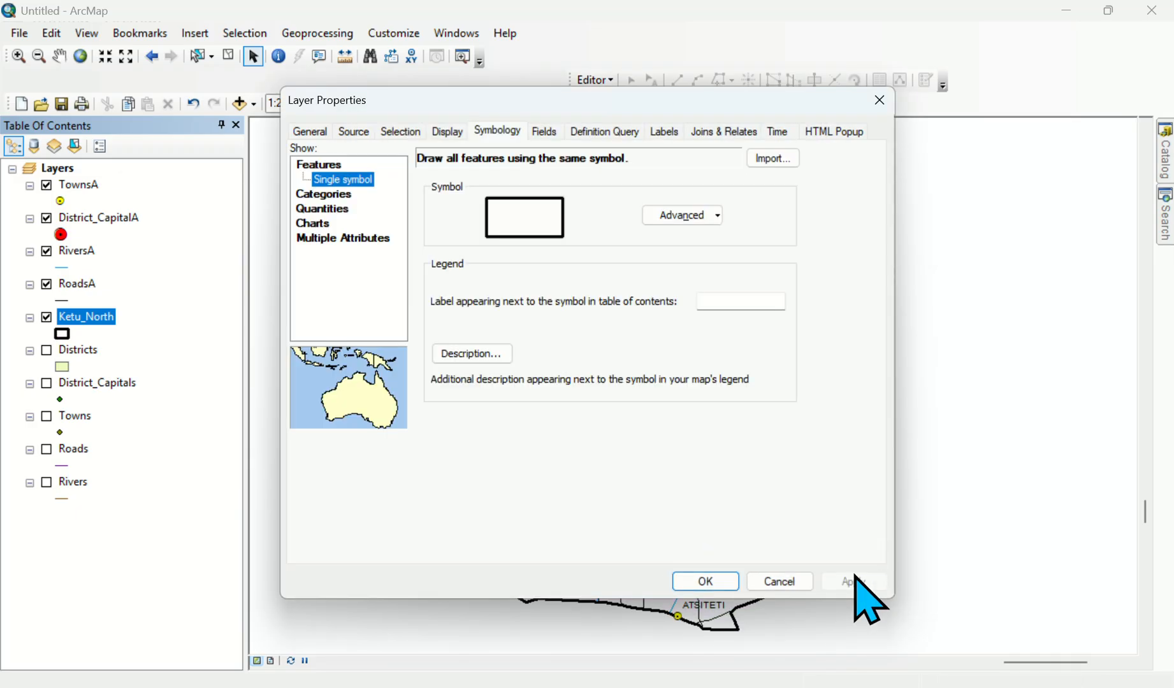
left_click(708, 583)
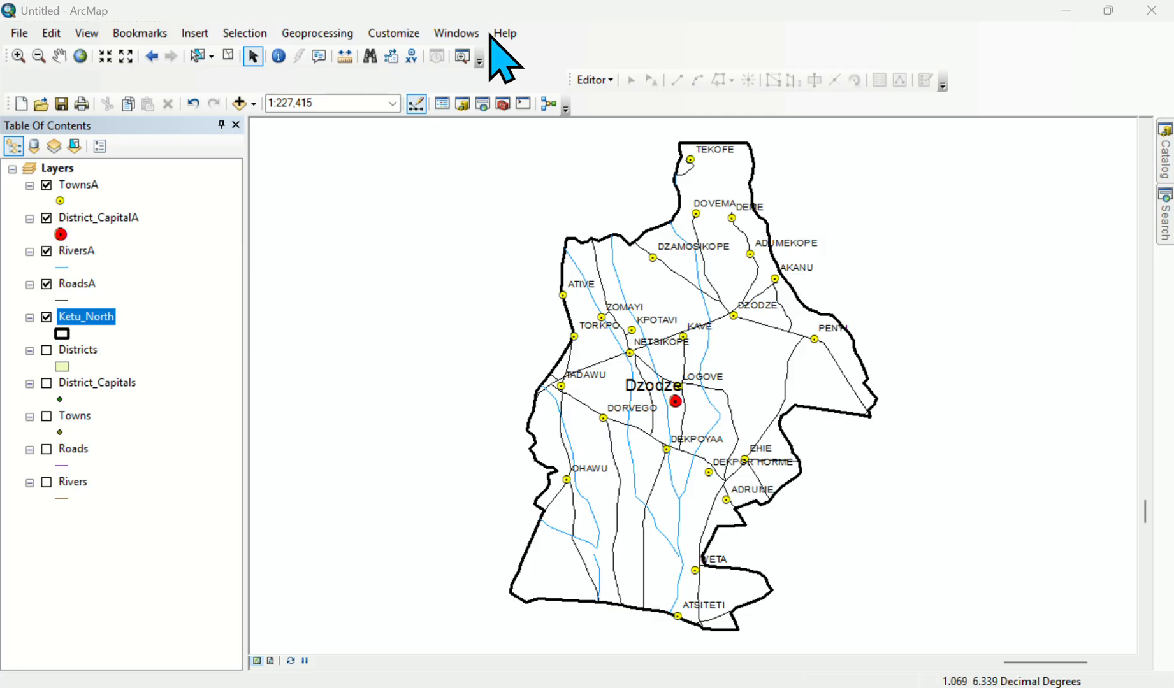
Compare the map in layout view and data view, ending in data view.
left_click(86, 34)
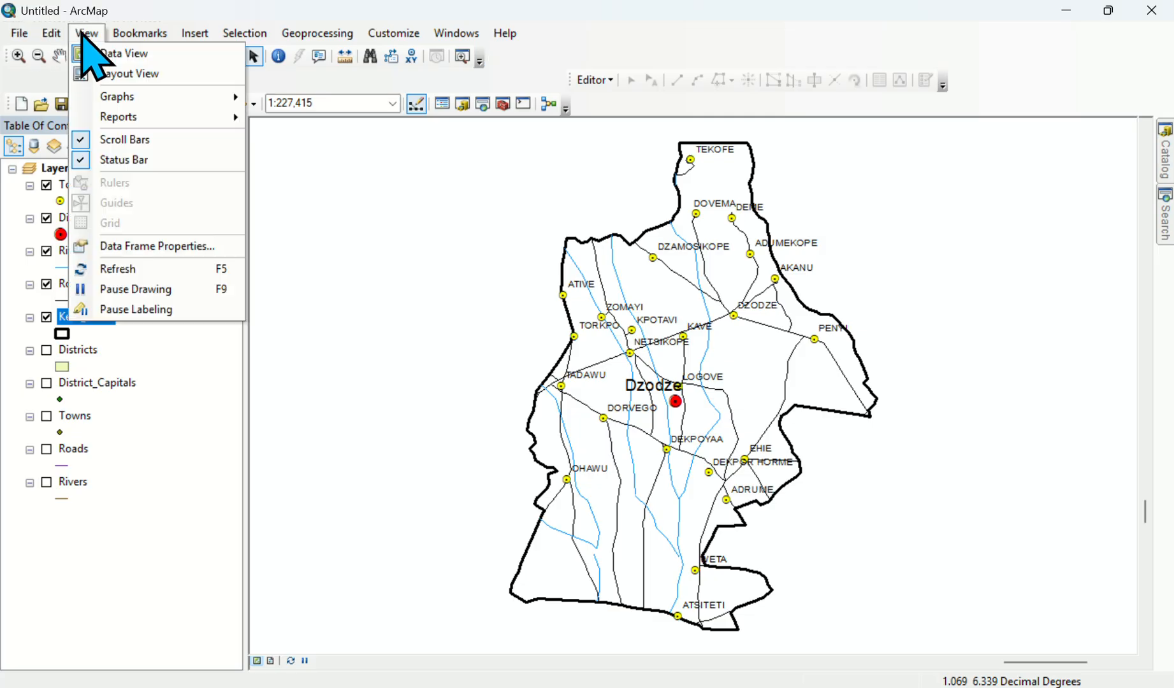
left_click(424, 256)
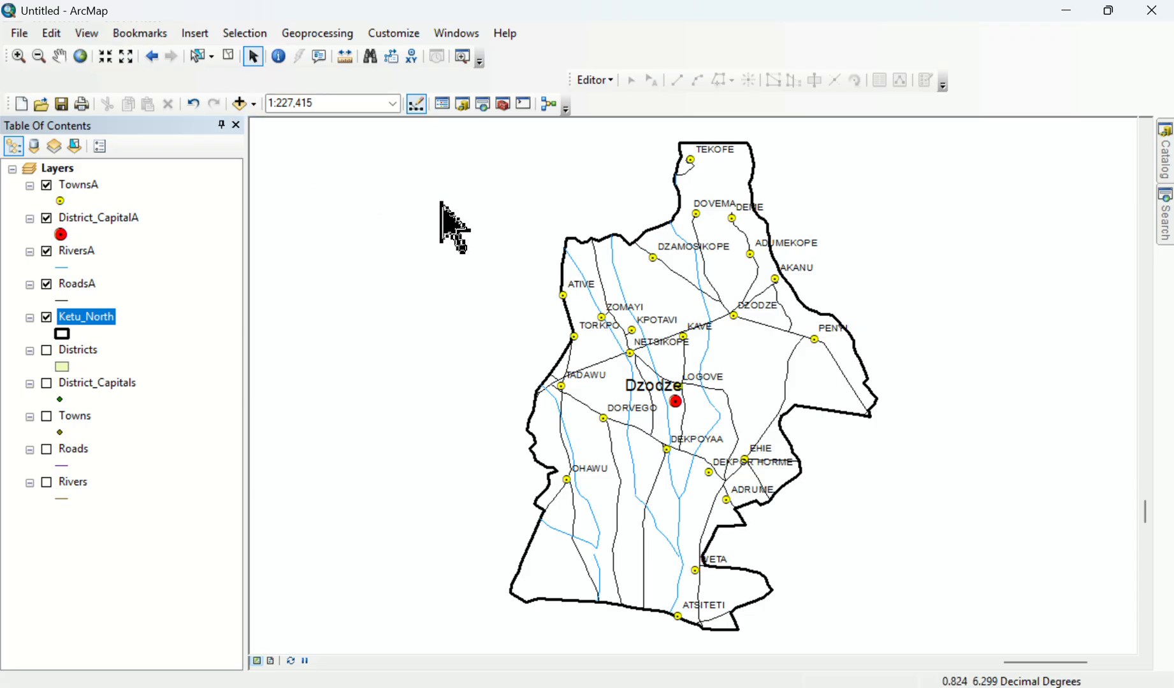
left_click(91, 38)
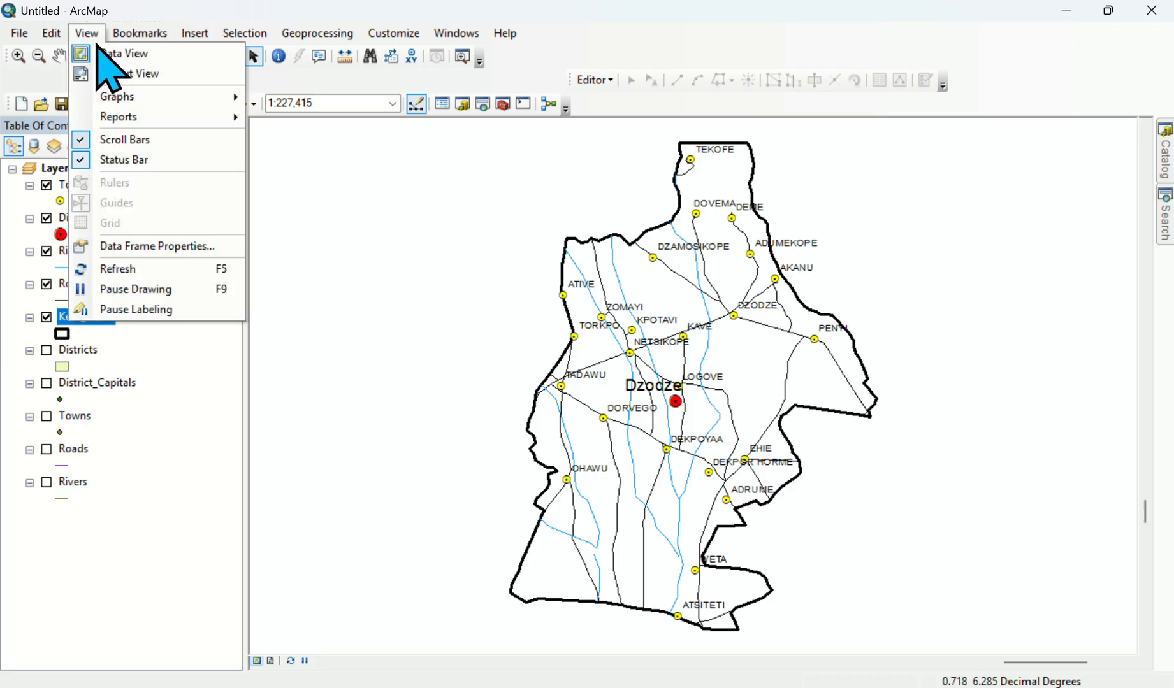
left_click(143, 96)
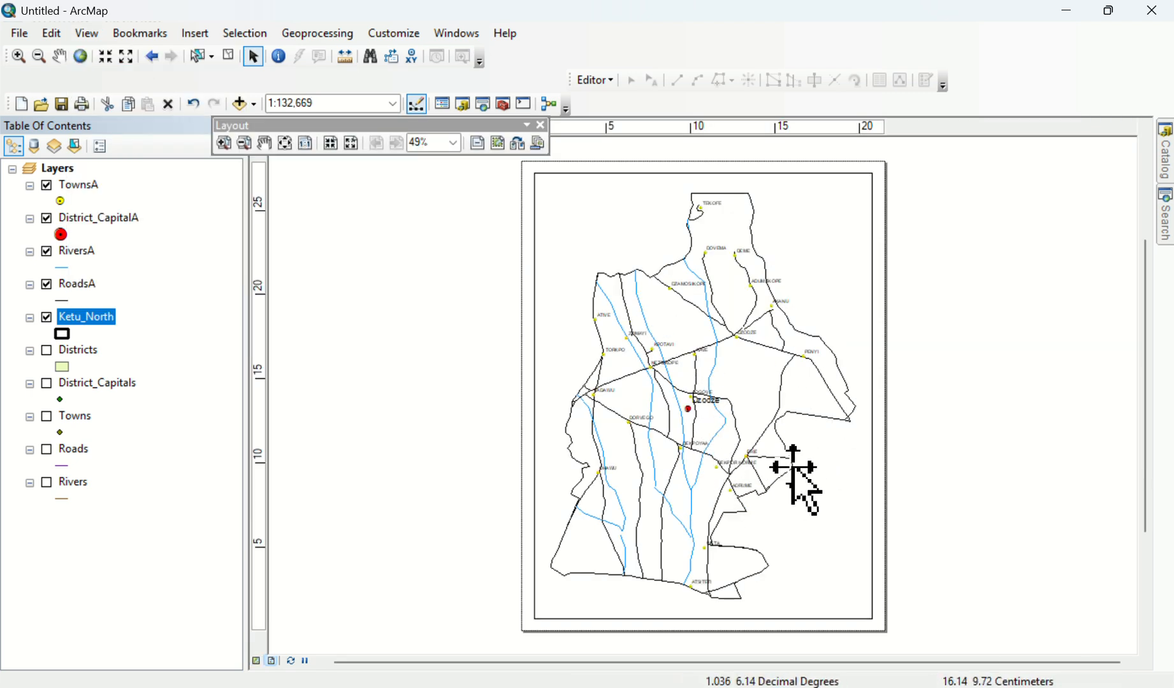
left_click(89, 34)
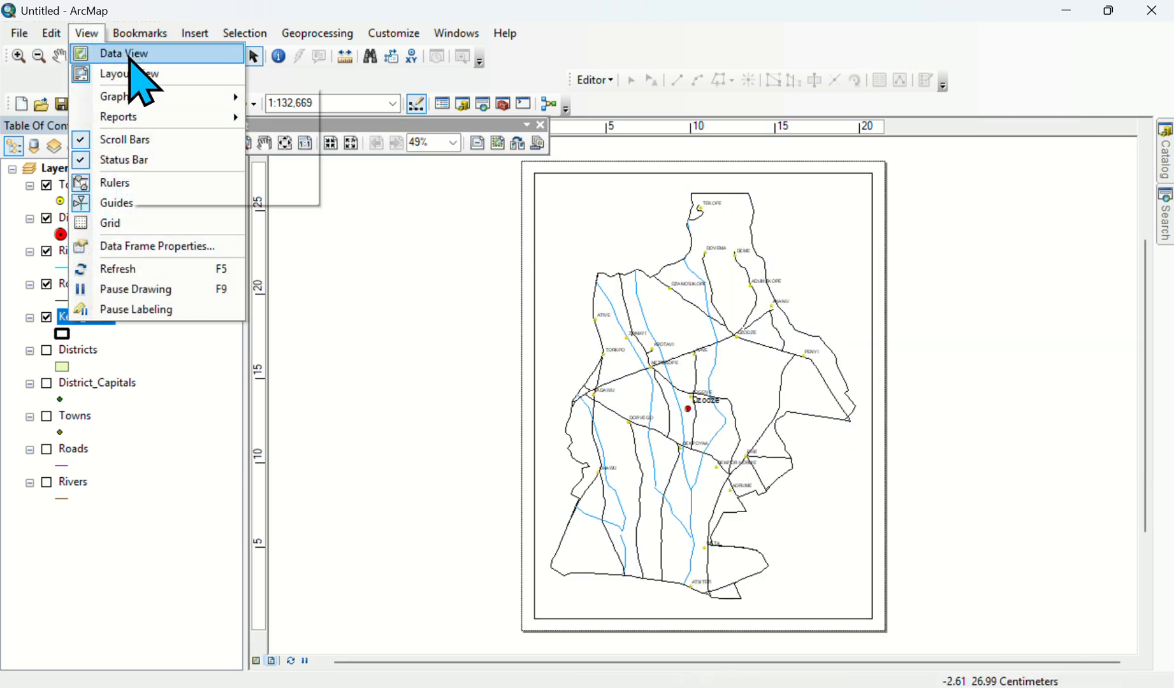
left_click(132, 57)
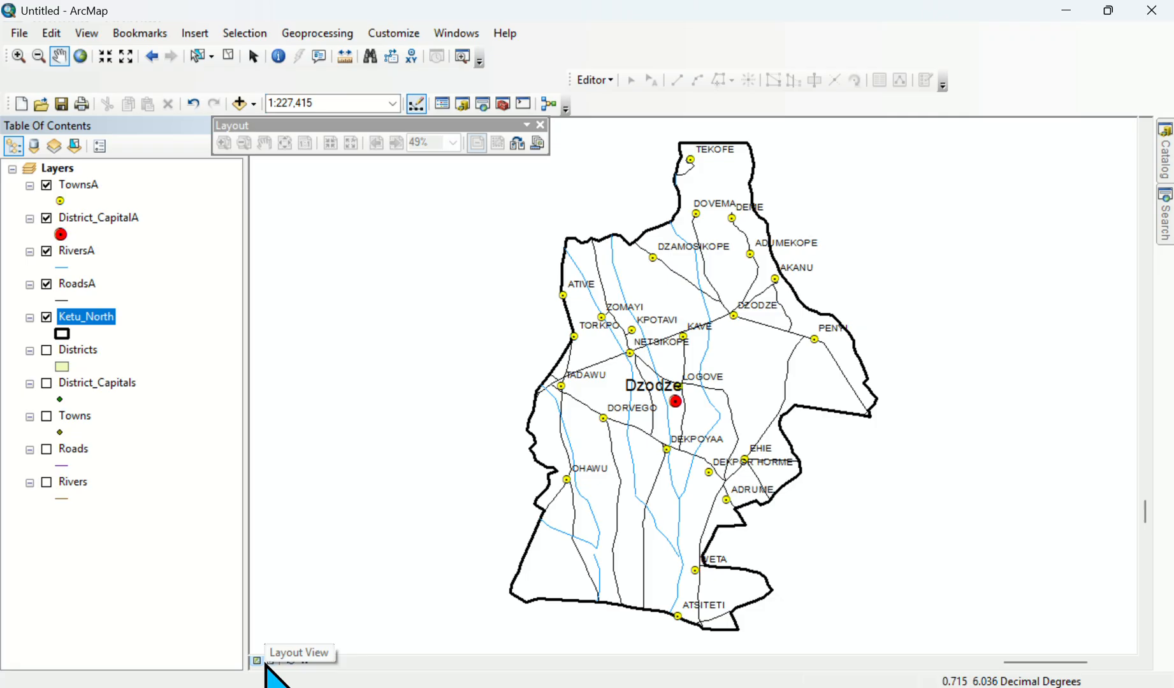
left_click(267, 662)
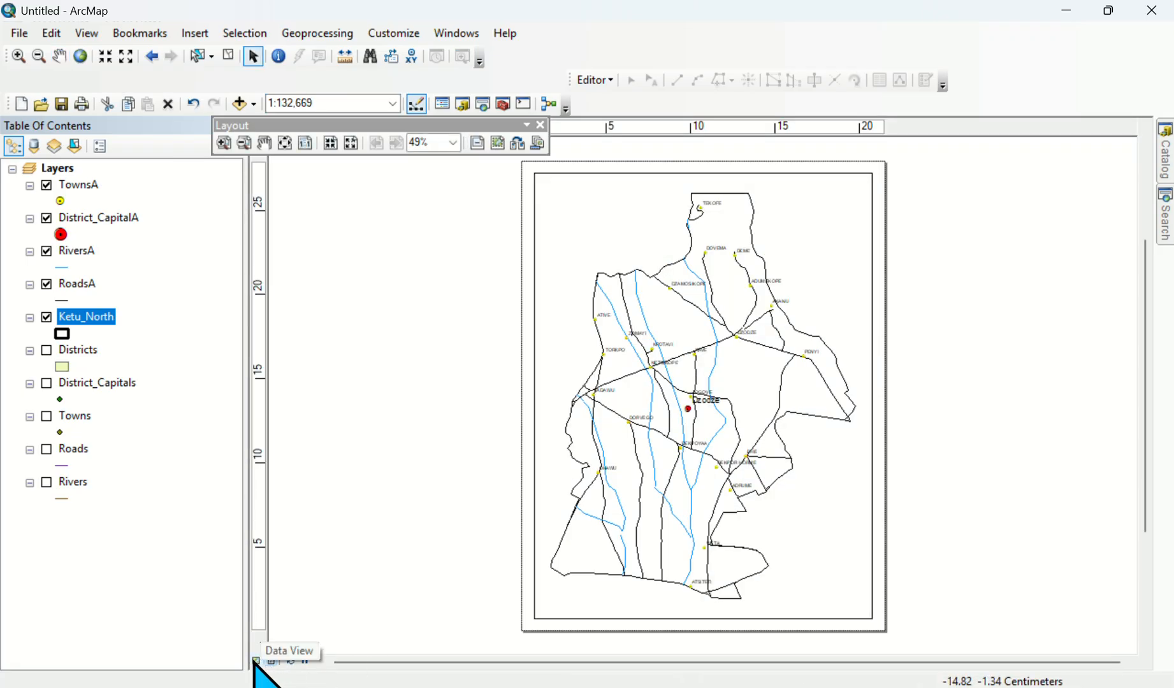
left_click(256, 662)
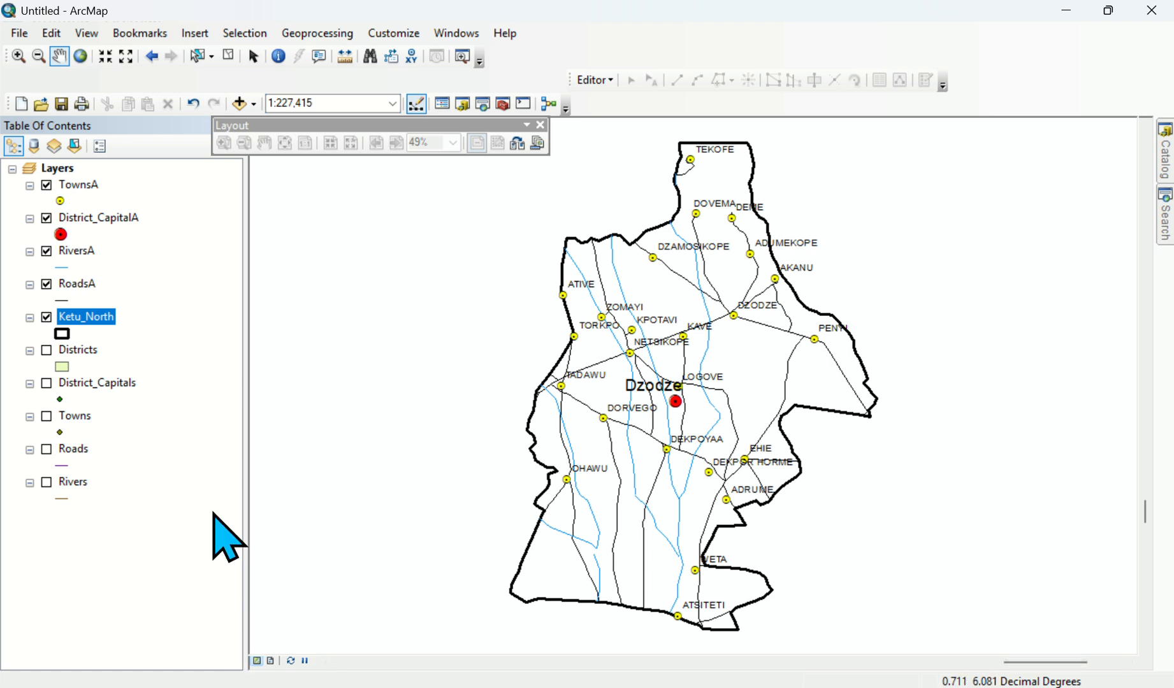
Switch to layout view and apply the ISO A4 Landscape.mxd page template to the map layout.
left_click(86, 32)
left_click(135, 74)
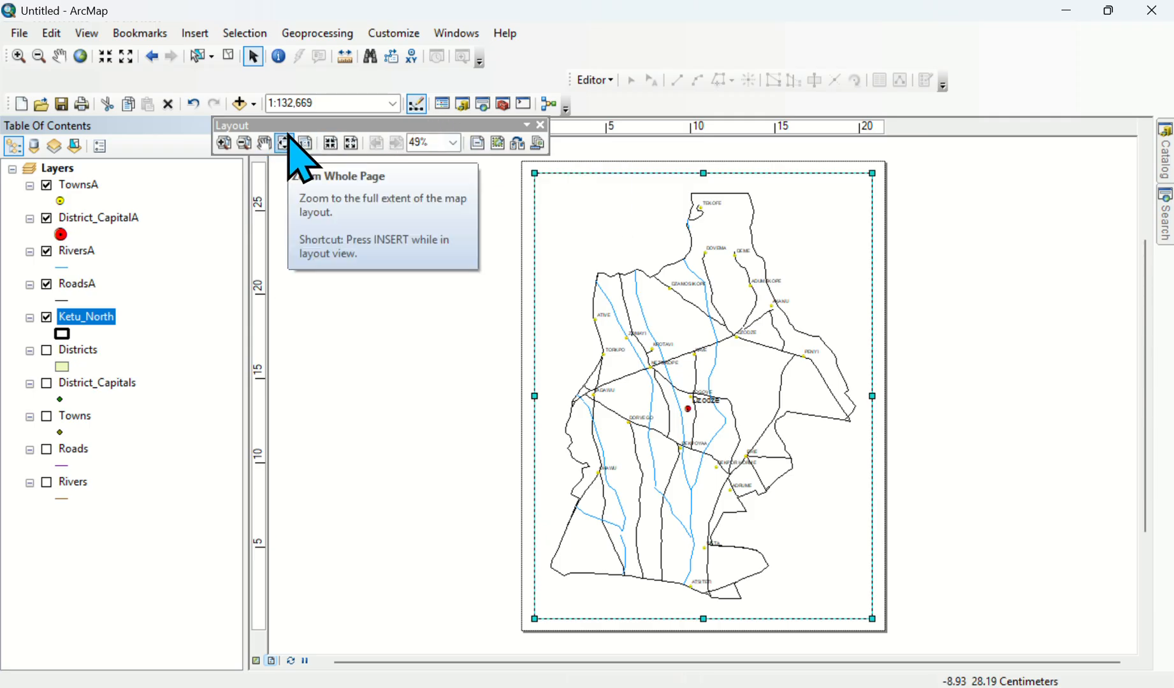
left_click(520, 143)
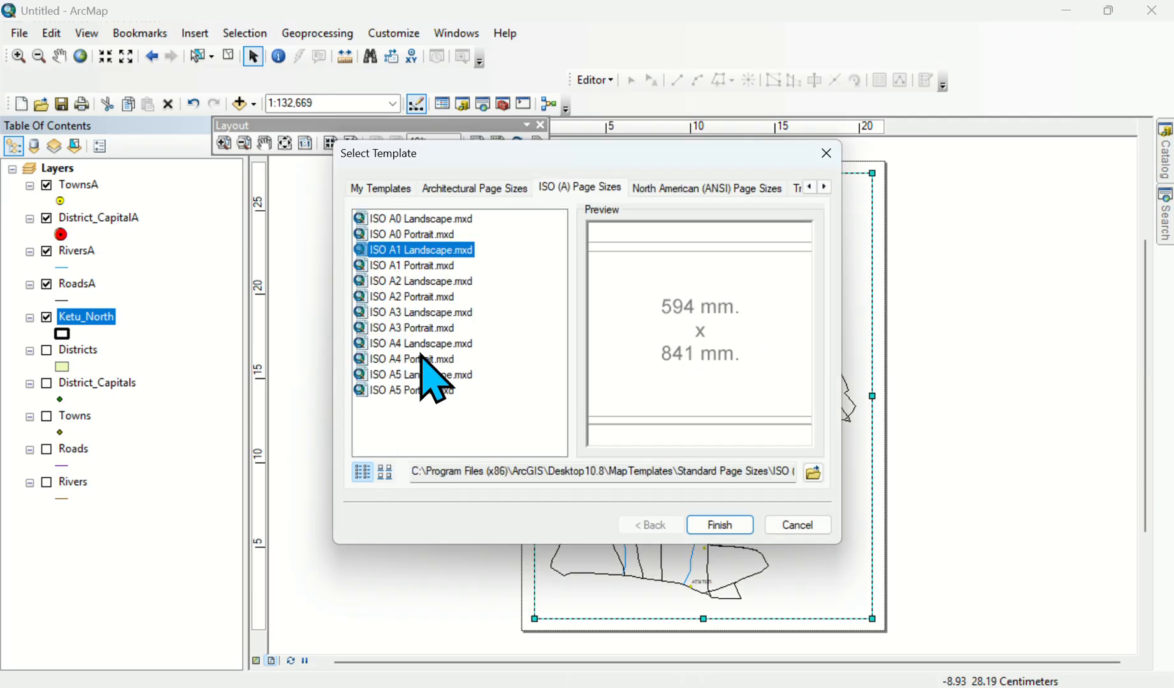
left_click(399, 343)
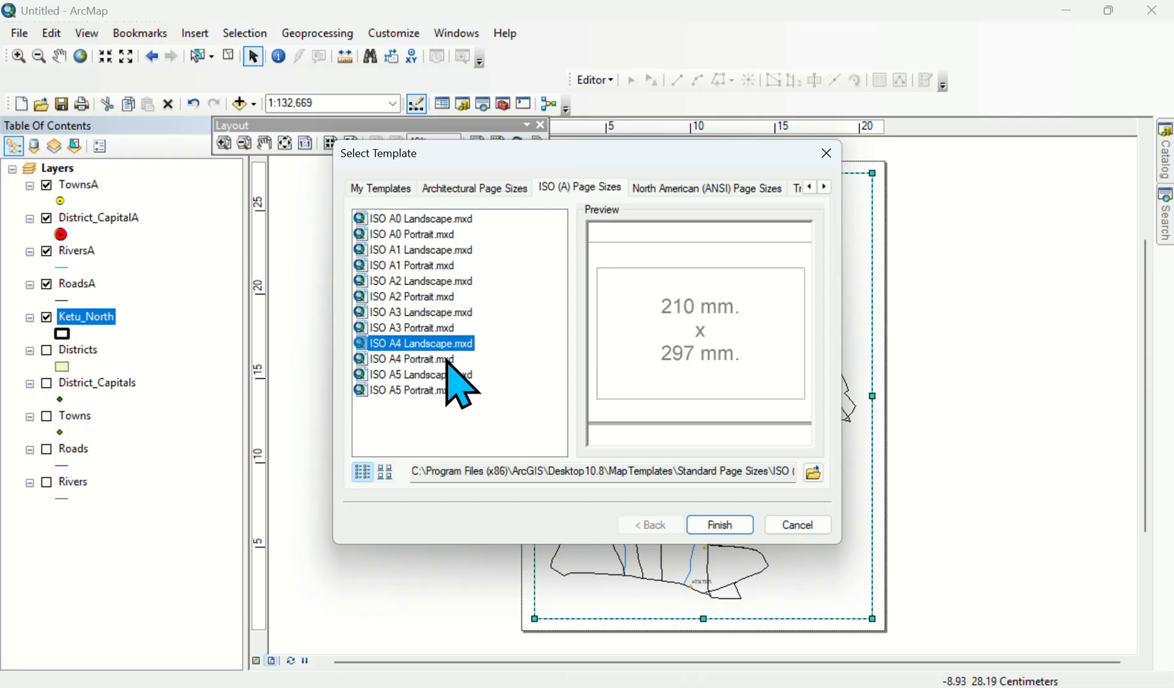
left_click(720, 523)
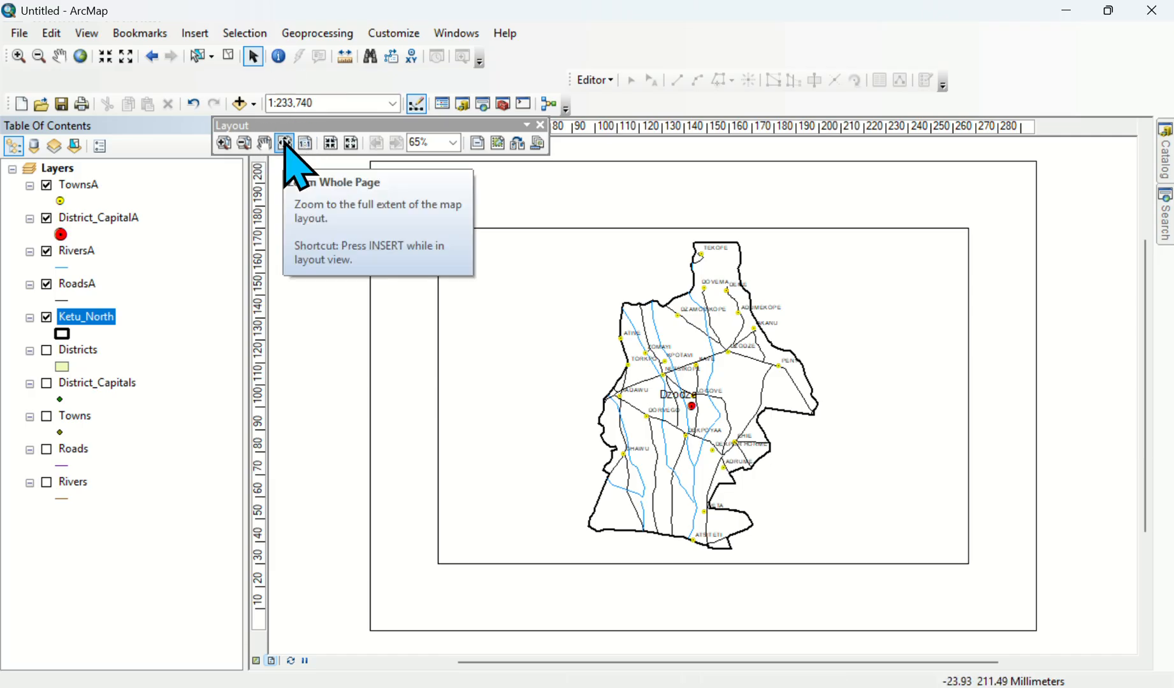
left_click(330, 145)
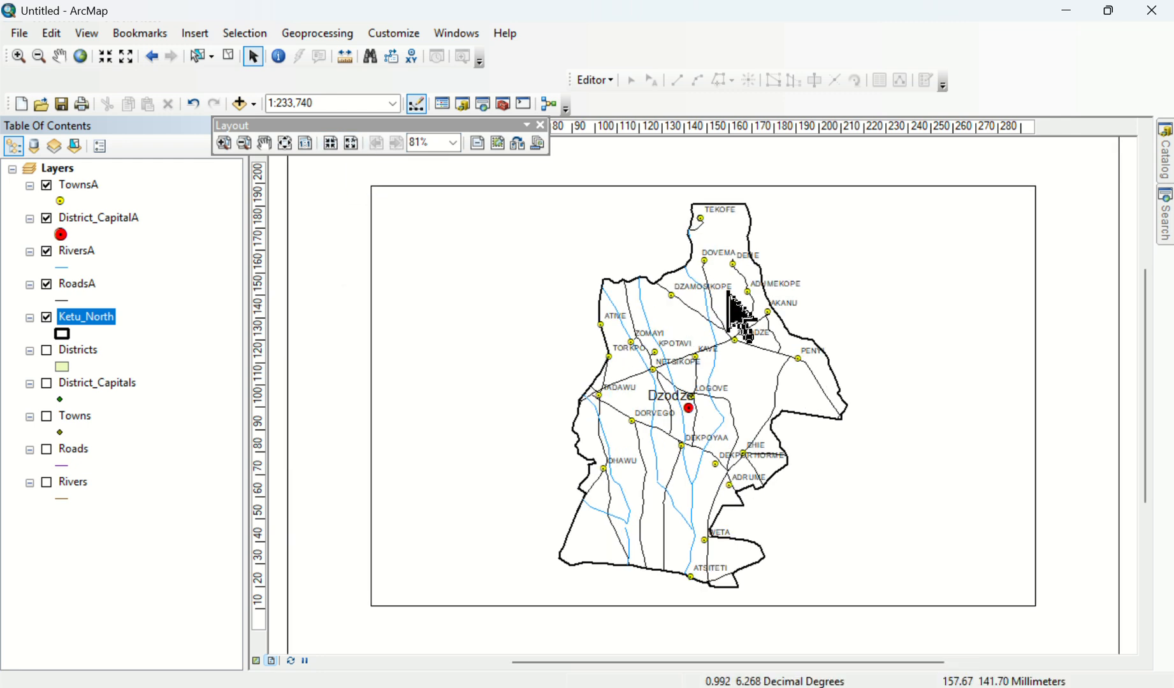
scroll(728, 293, "down", 4)
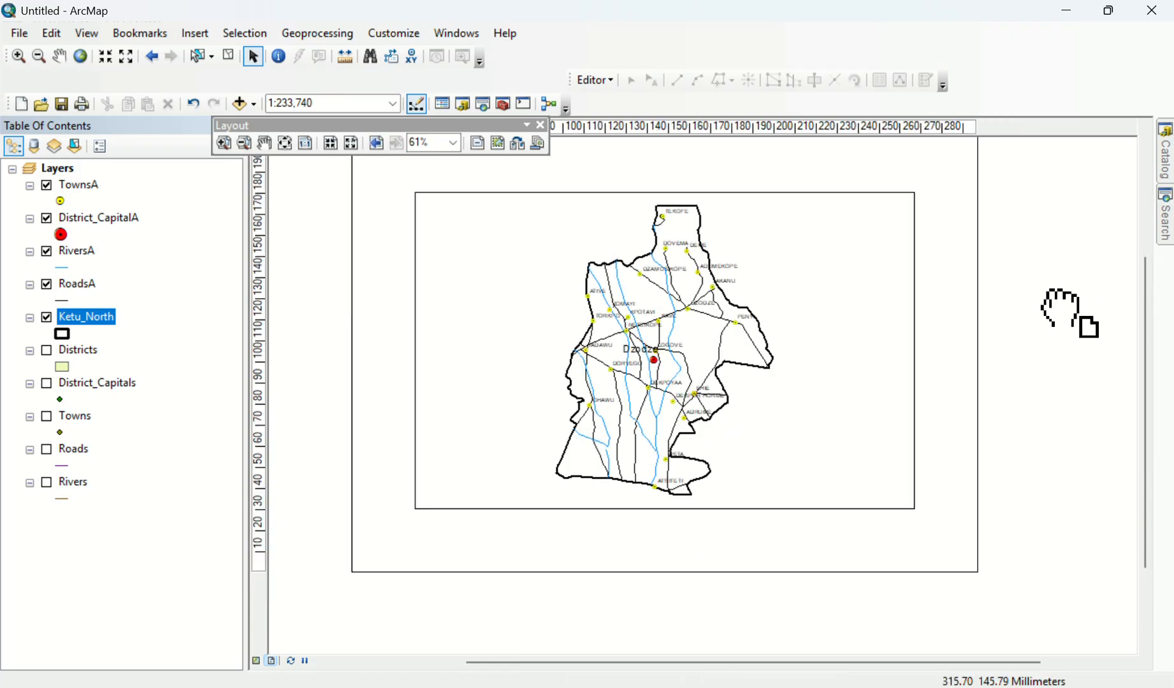
left_click_drag(1063, 309, 1027, 341)
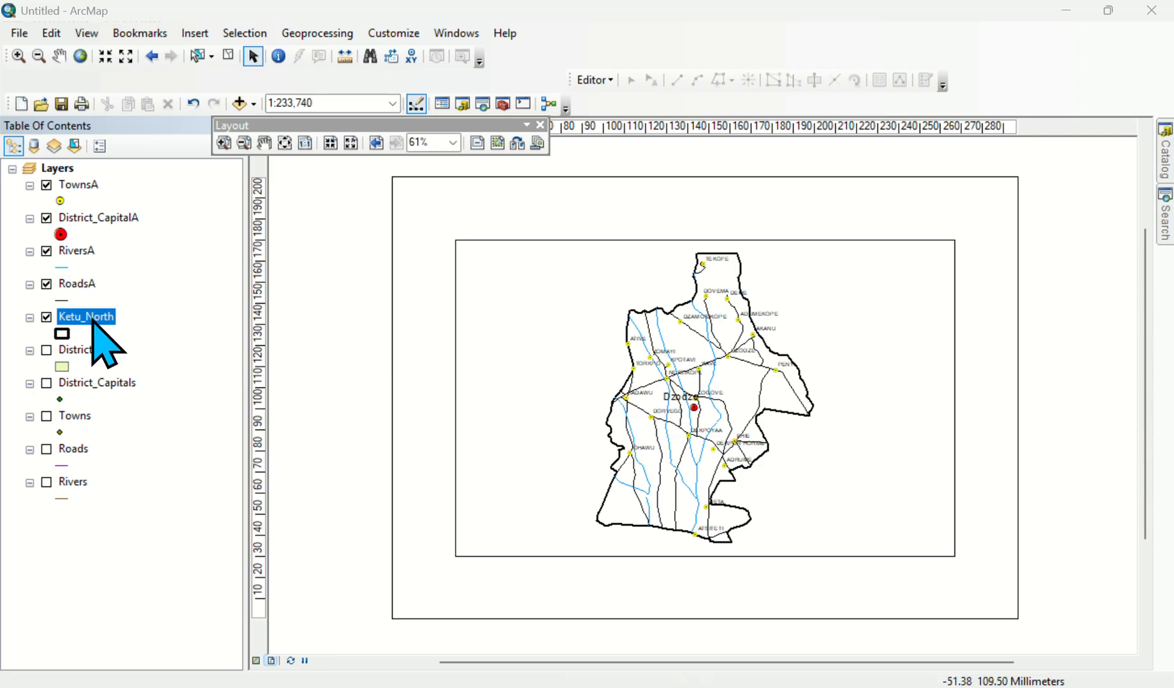
Set the TownsA label font size to 11, apply it, and check the labels in data view before returning to layout view.
left_click(81, 188)
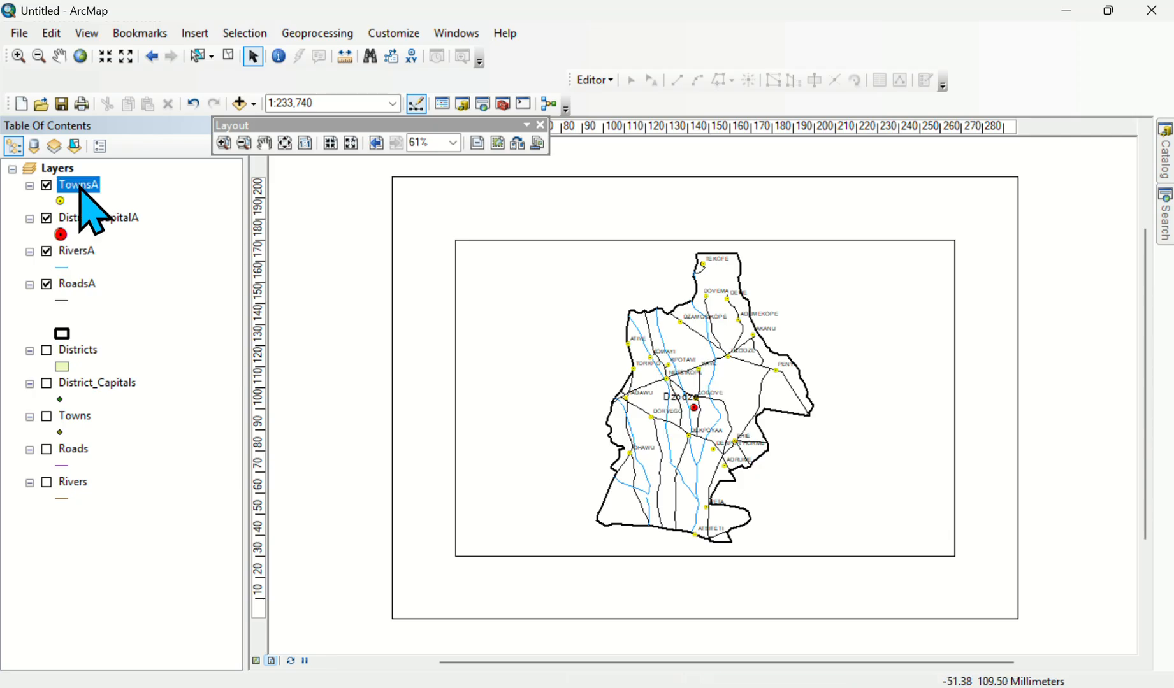
right_click(80, 188)
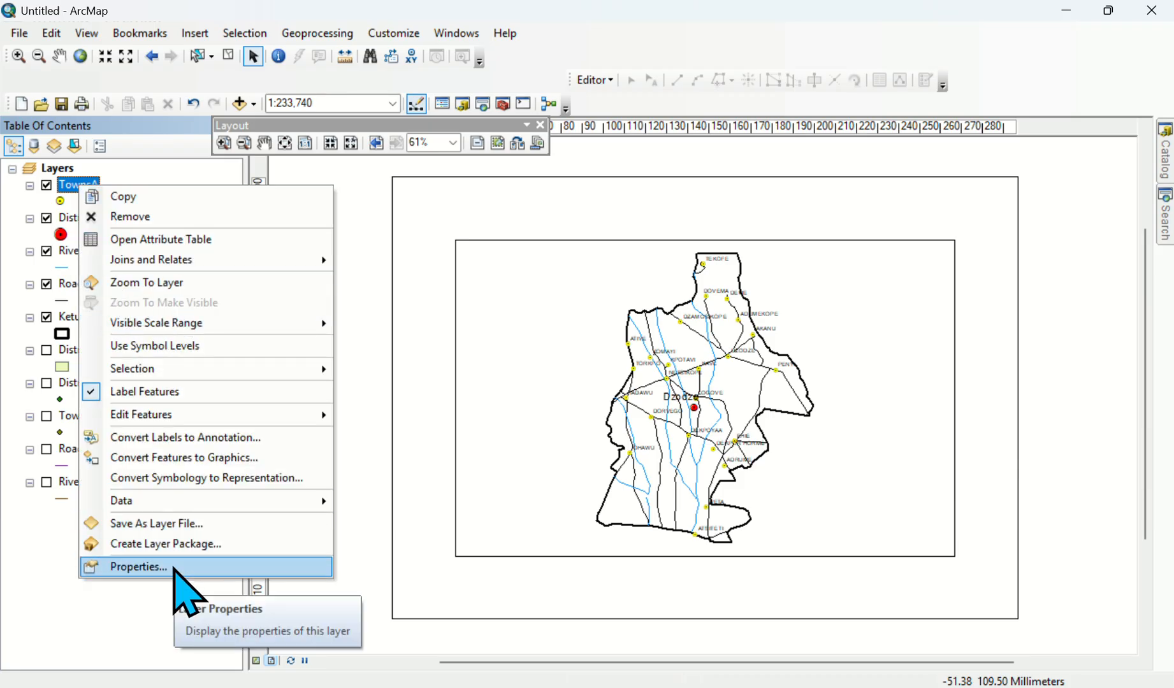
left_click(138, 566)
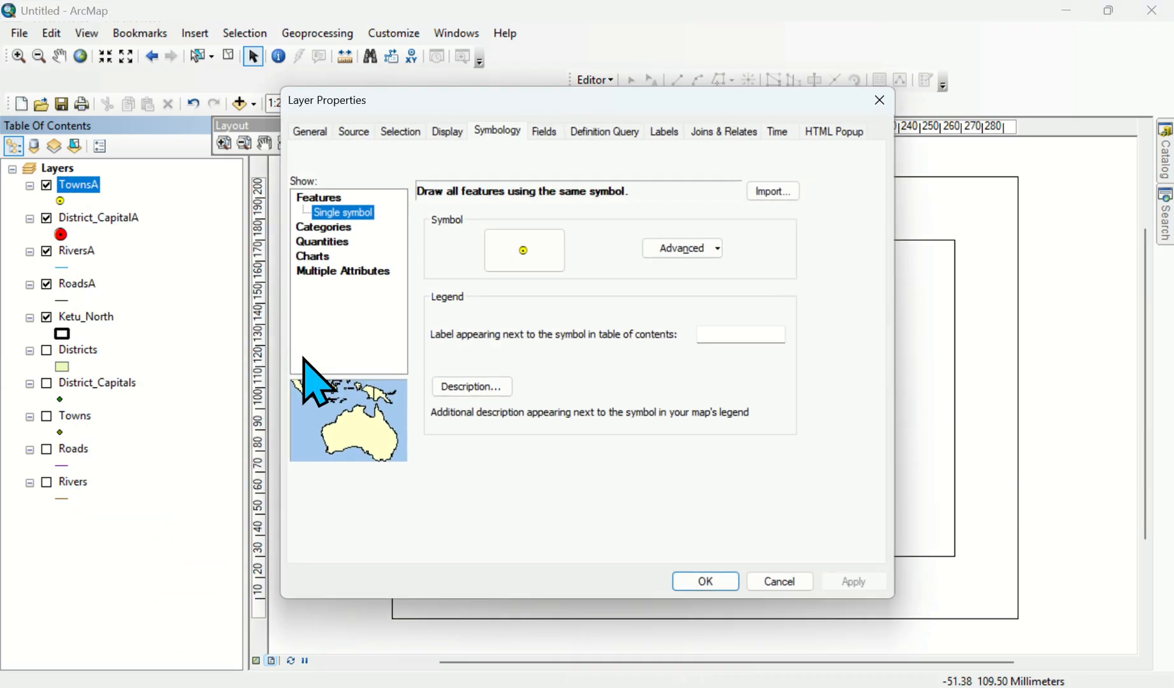
left_click(667, 134)
left_click(689, 326)
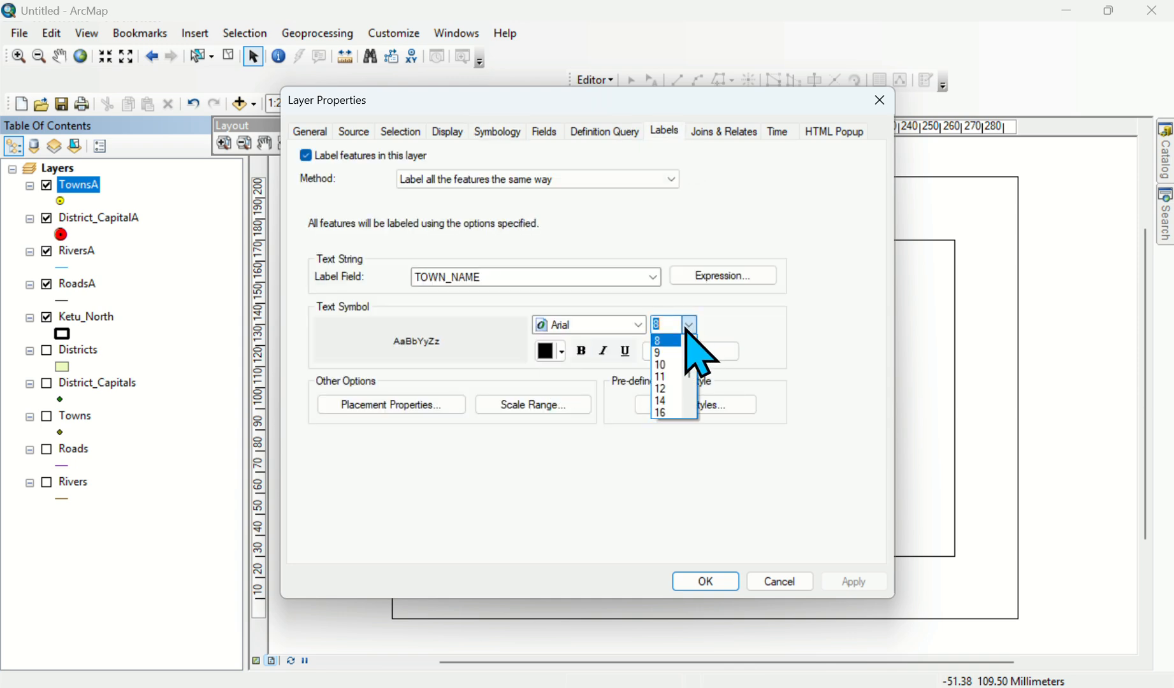
left_click(663, 377)
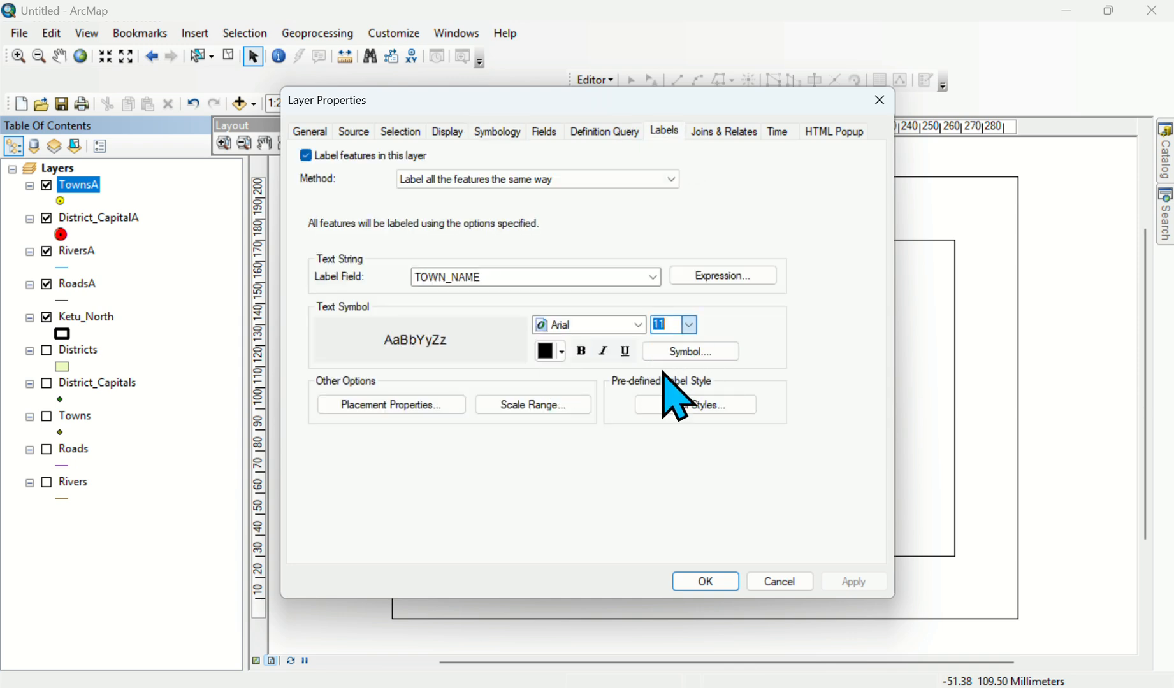
left_click(852, 584)
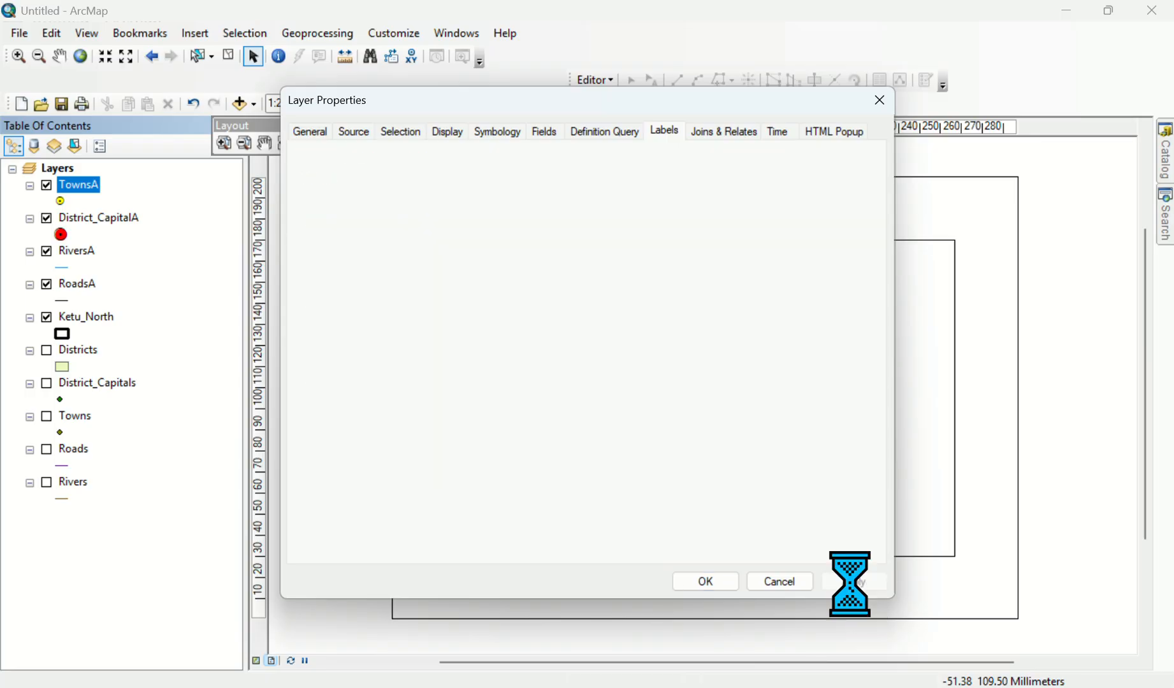
left_click(719, 582)
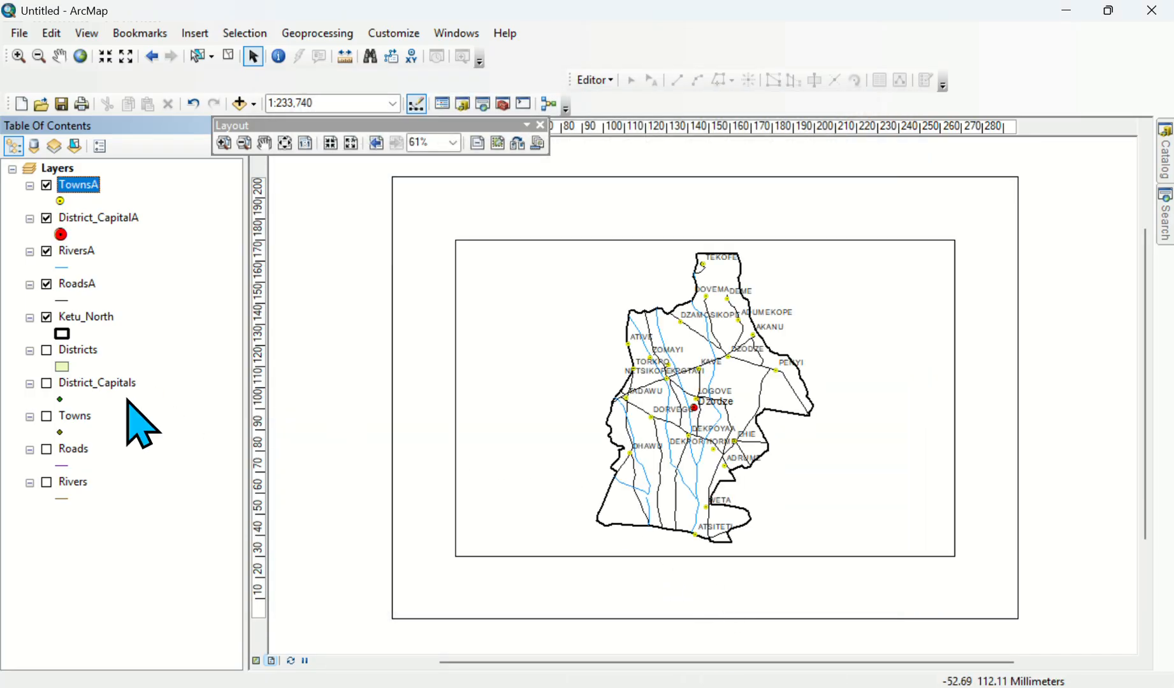
left_click(257, 661)
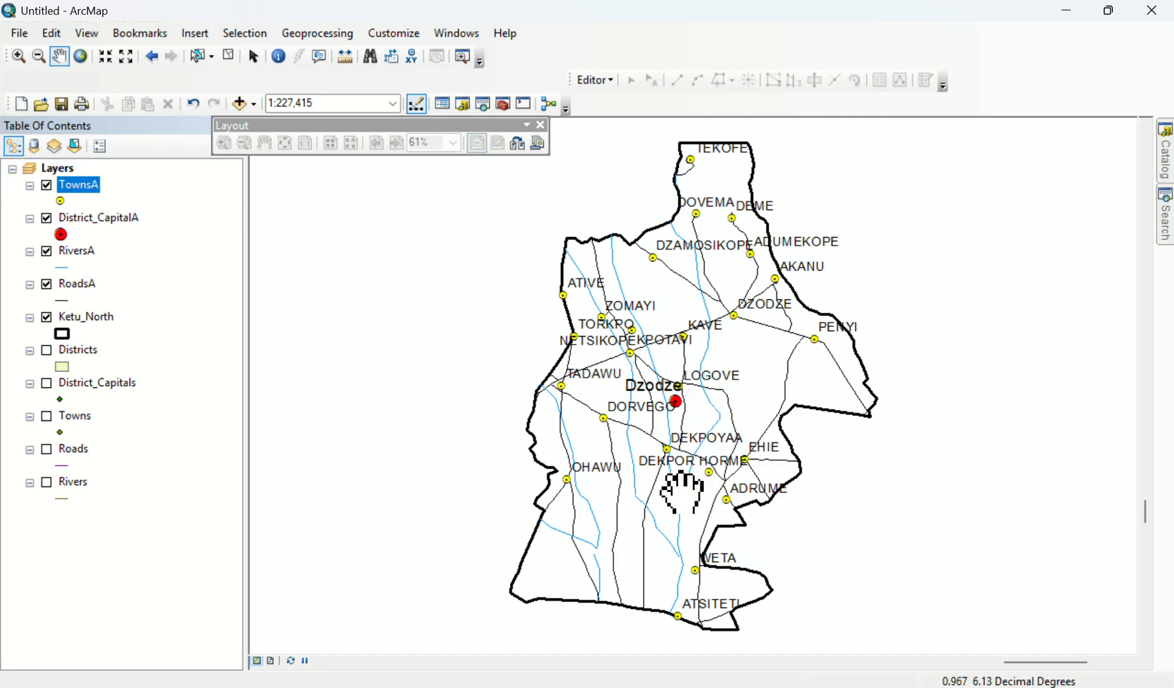
left_click(271, 662)
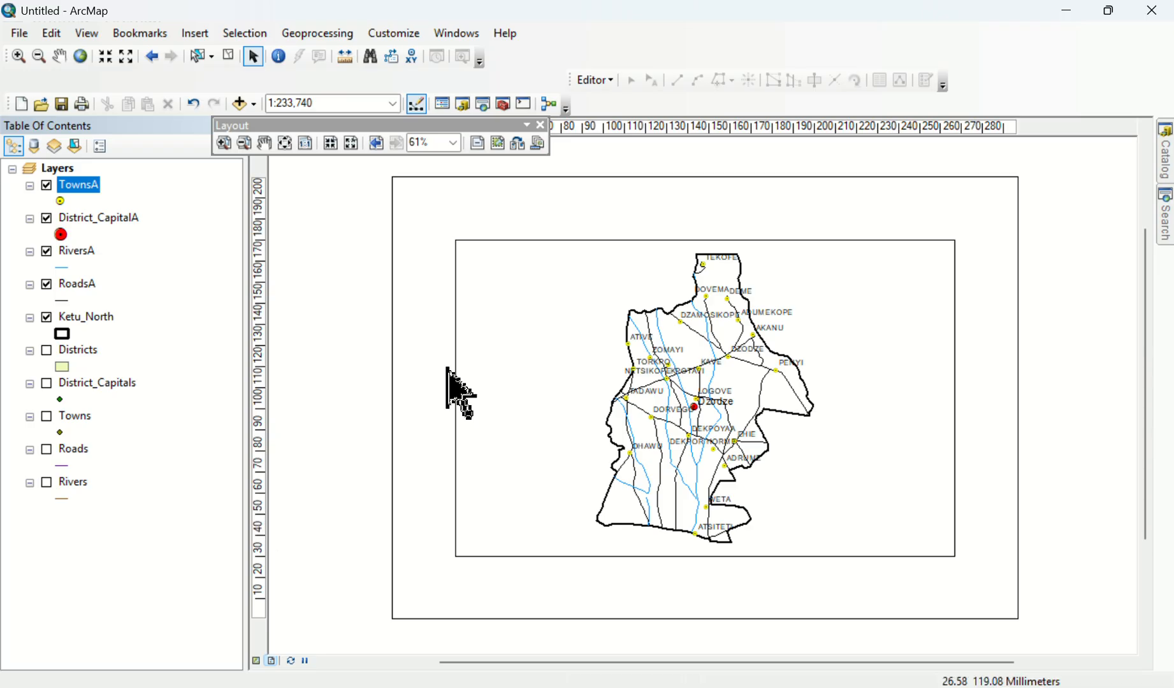
Insert the ESRI North 3 north arrow and place it in the upper-right part of the map frame.
left_click(195, 33)
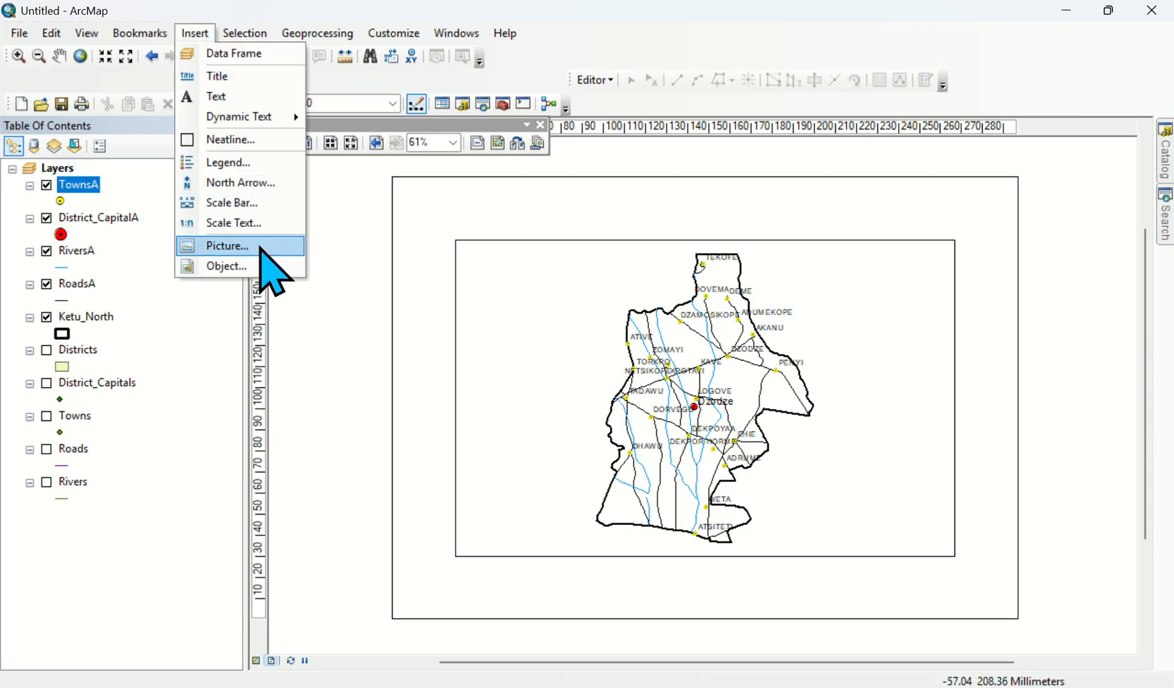
left_click(234, 184)
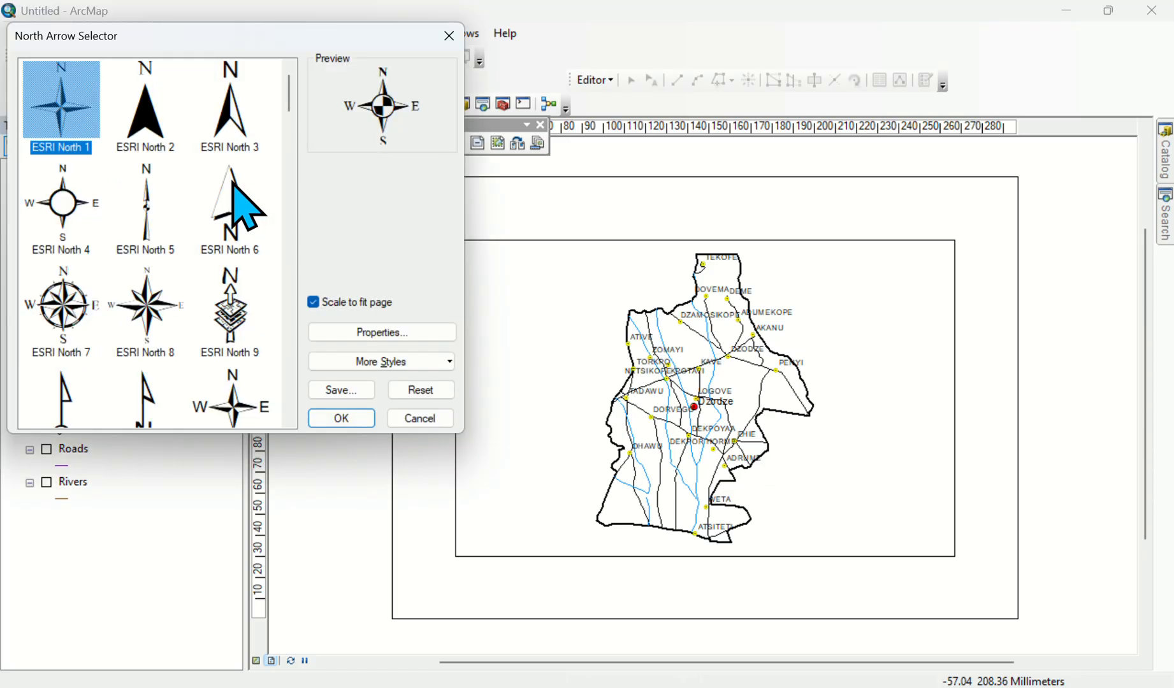
left_click(226, 105)
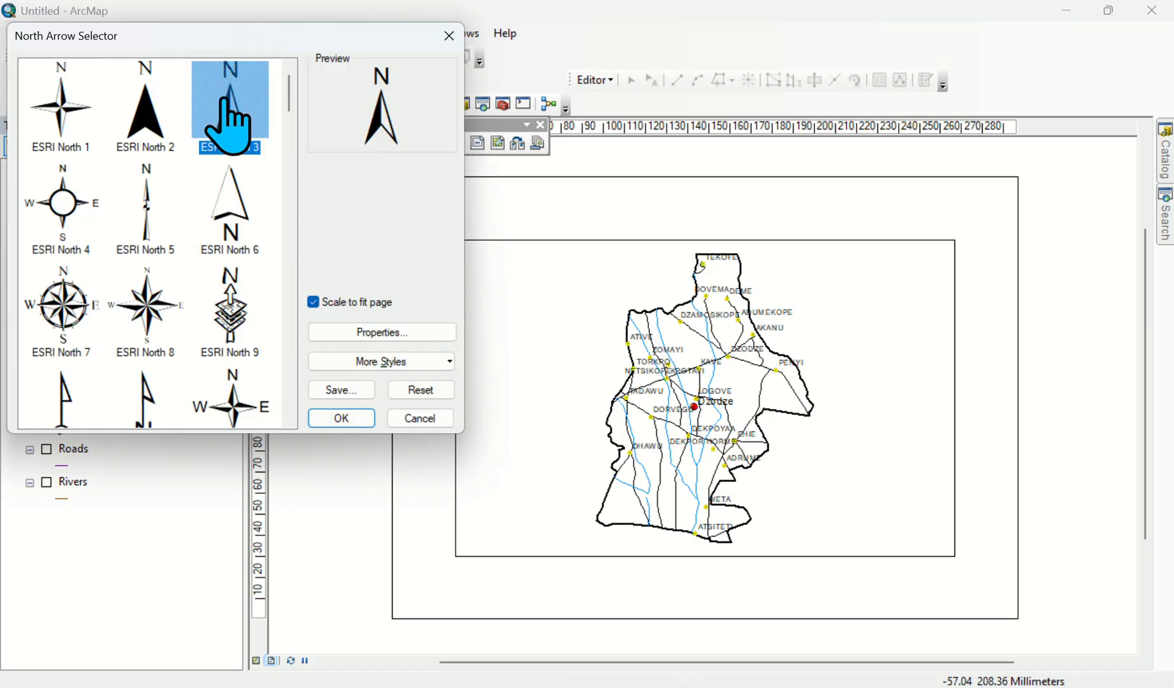
left_click(342, 418)
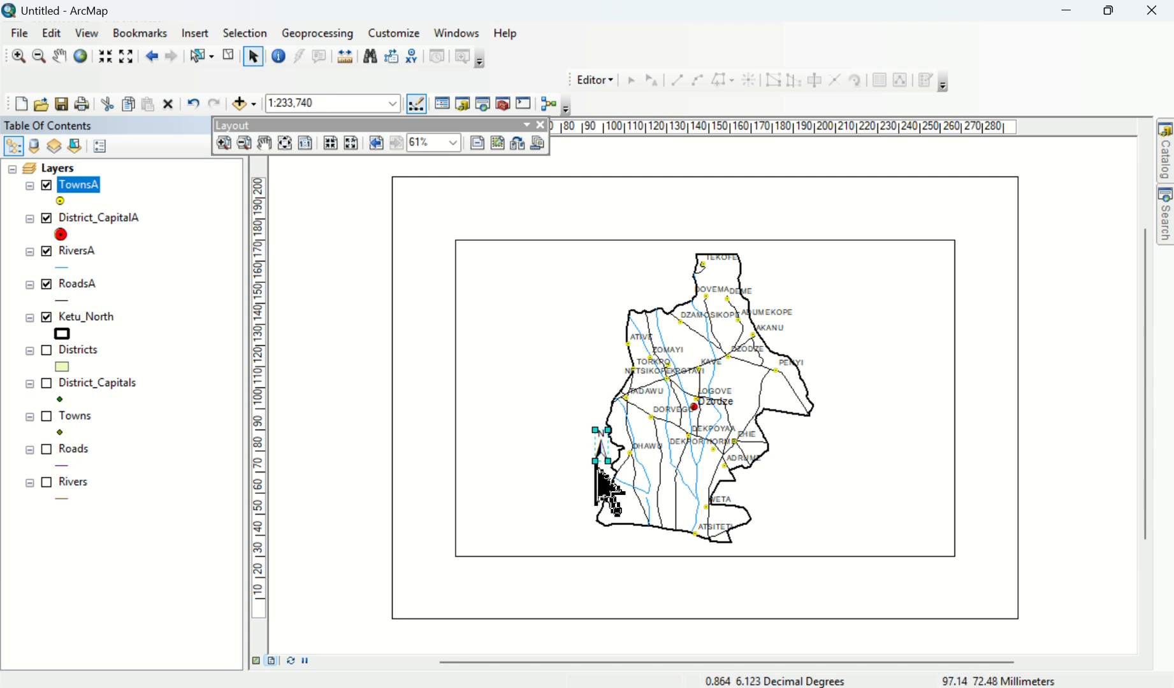
left_click_drag(596, 461, 901, 312)
Enlarge the data frame on all four sides so its border sits closer to the page edges.
left_click(839, 334)
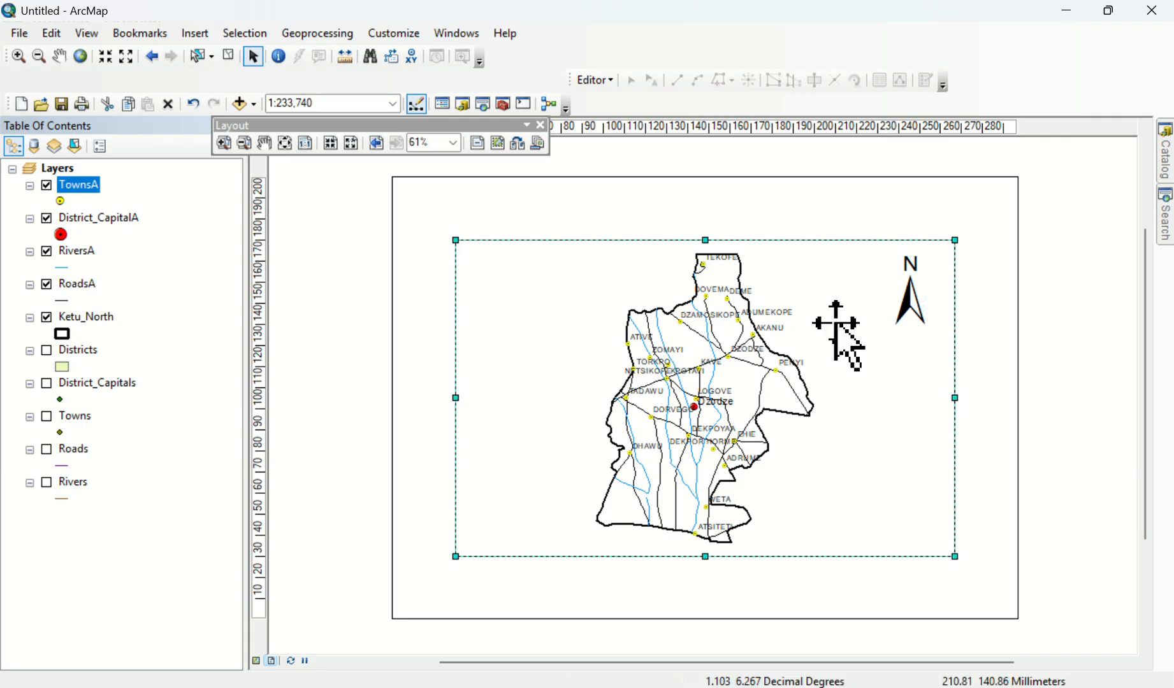
left_click_drag(704, 240, 699, 197)
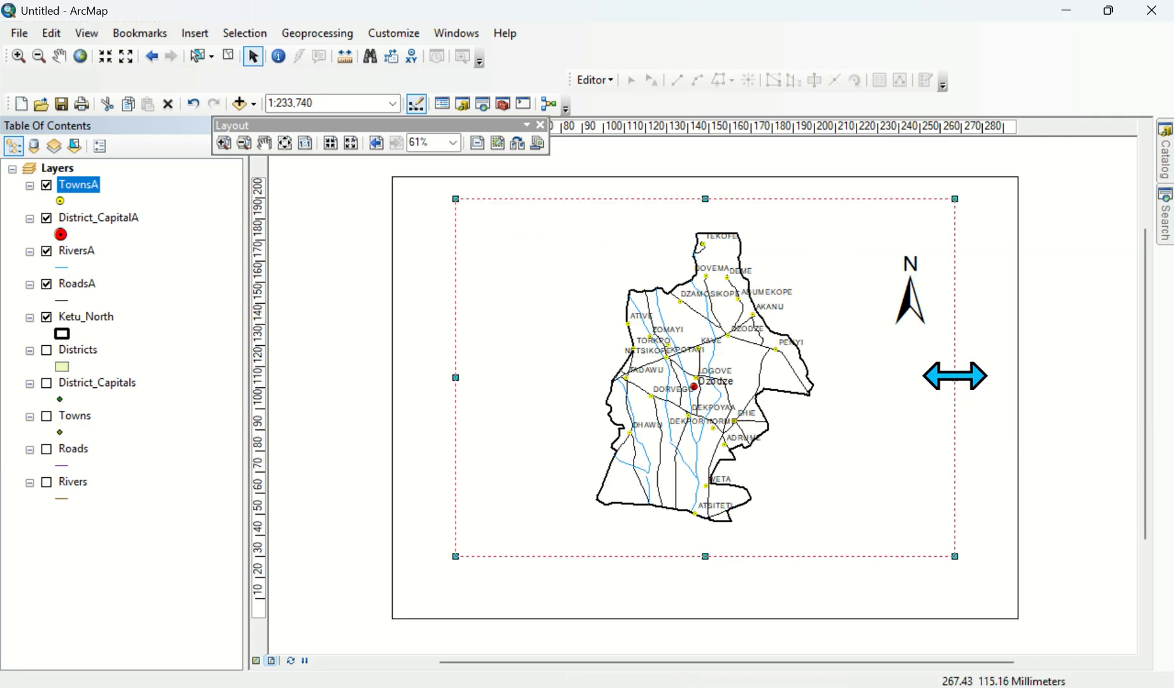
left_click_drag(955, 377, 995, 402)
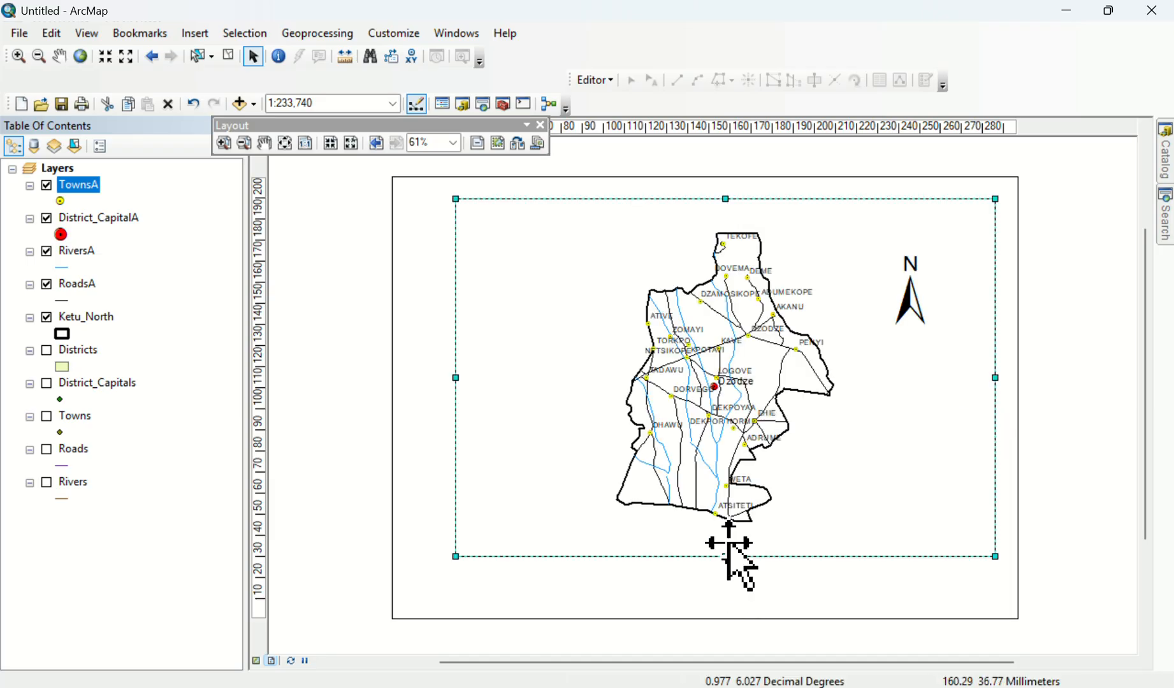
left_click_drag(723, 557, 729, 608)
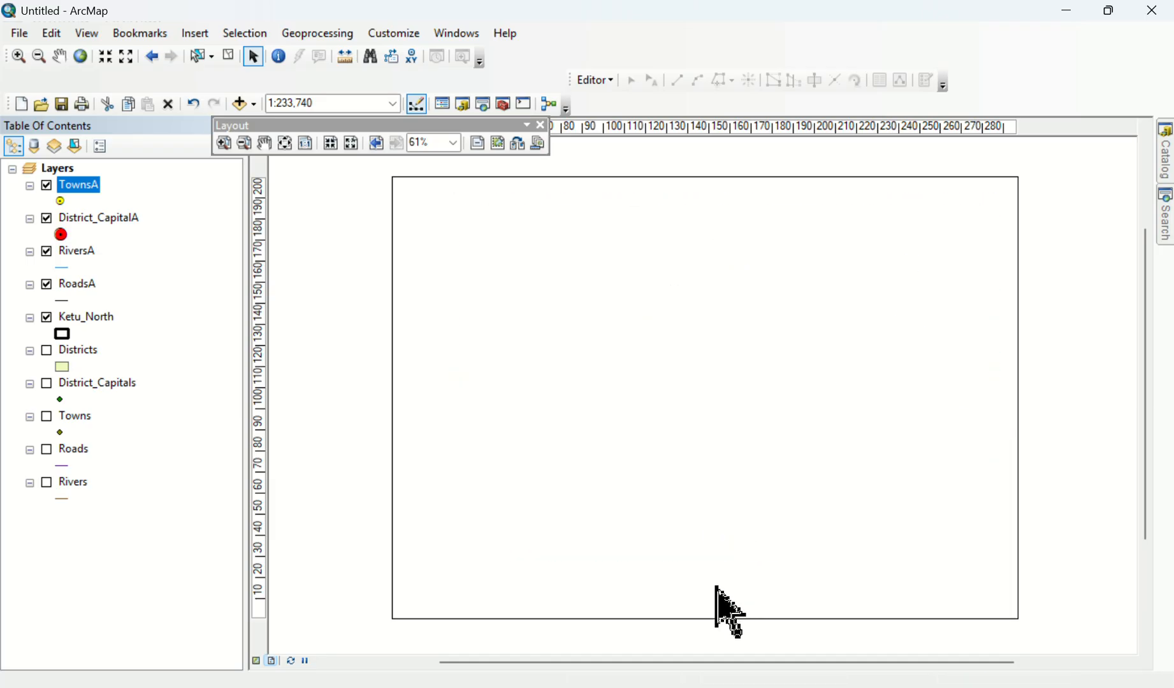
left_click_drag(456, 395, 435, 397)
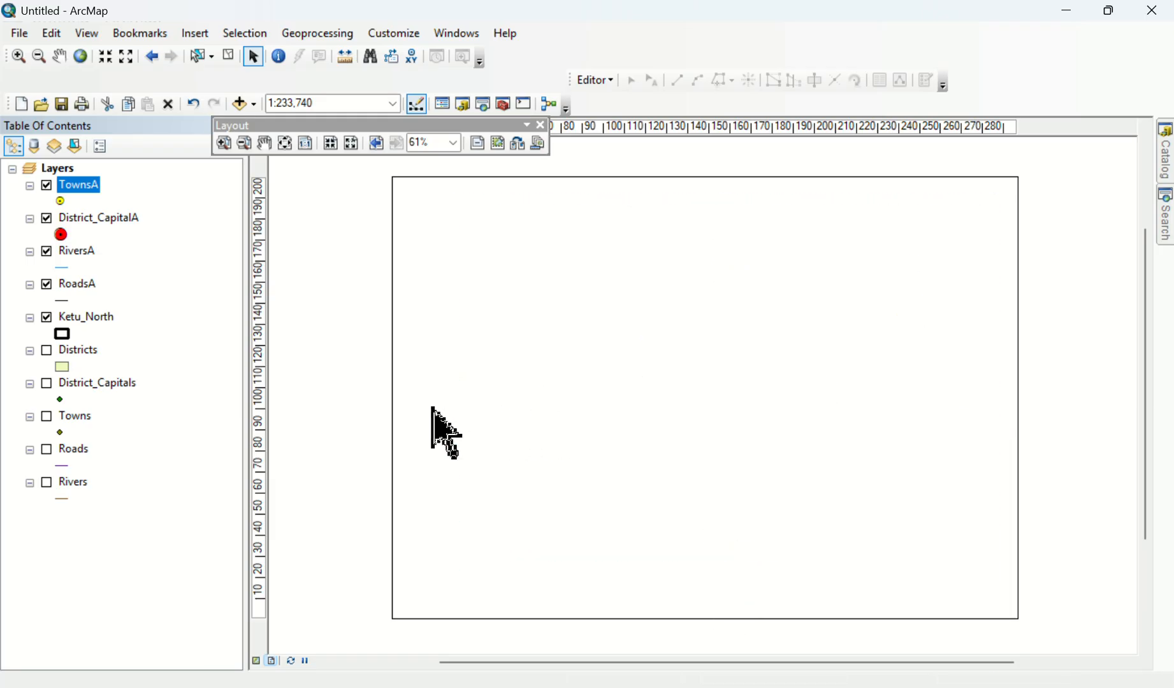
left_click(297, 313)
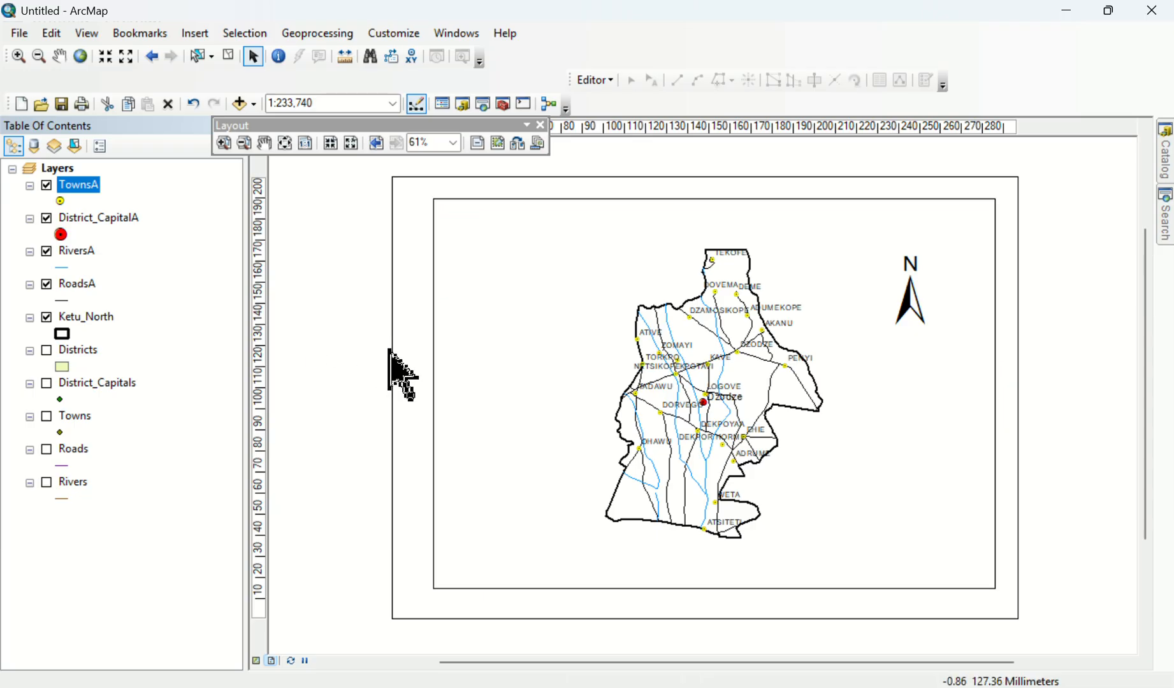
Enlarge the north arrow and position it near the upper-right corner of the data frame.
left_click(904, 297)
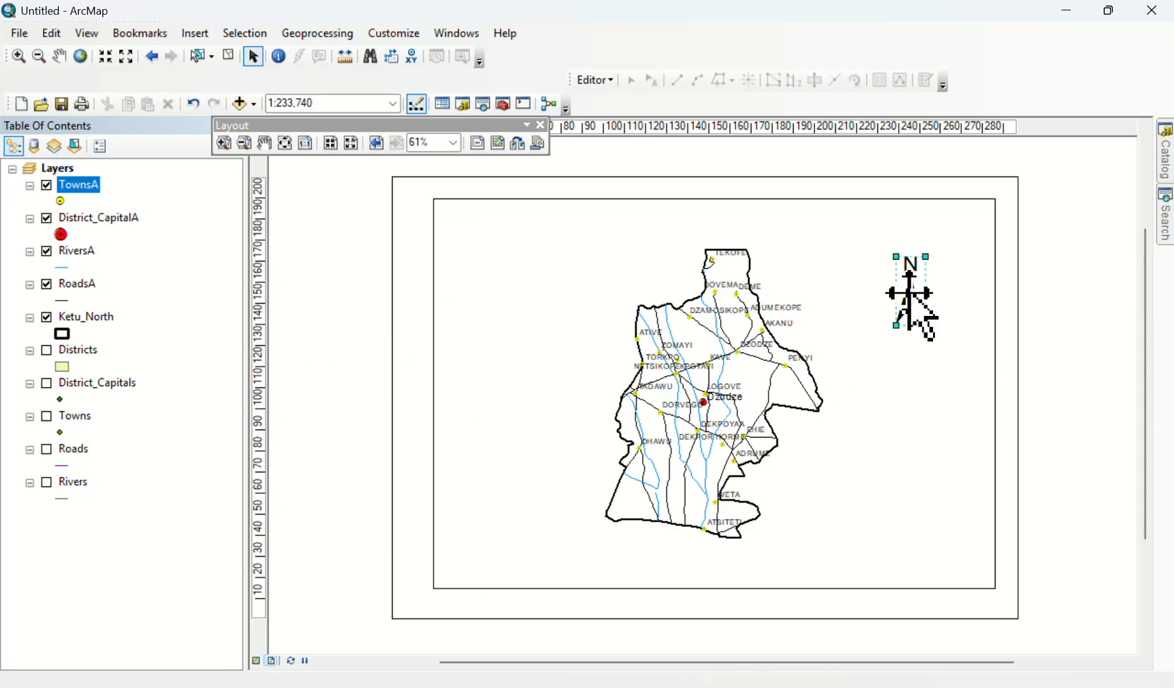
left_click_drag(895, 329, 949, 333)
left_click(466, 388)
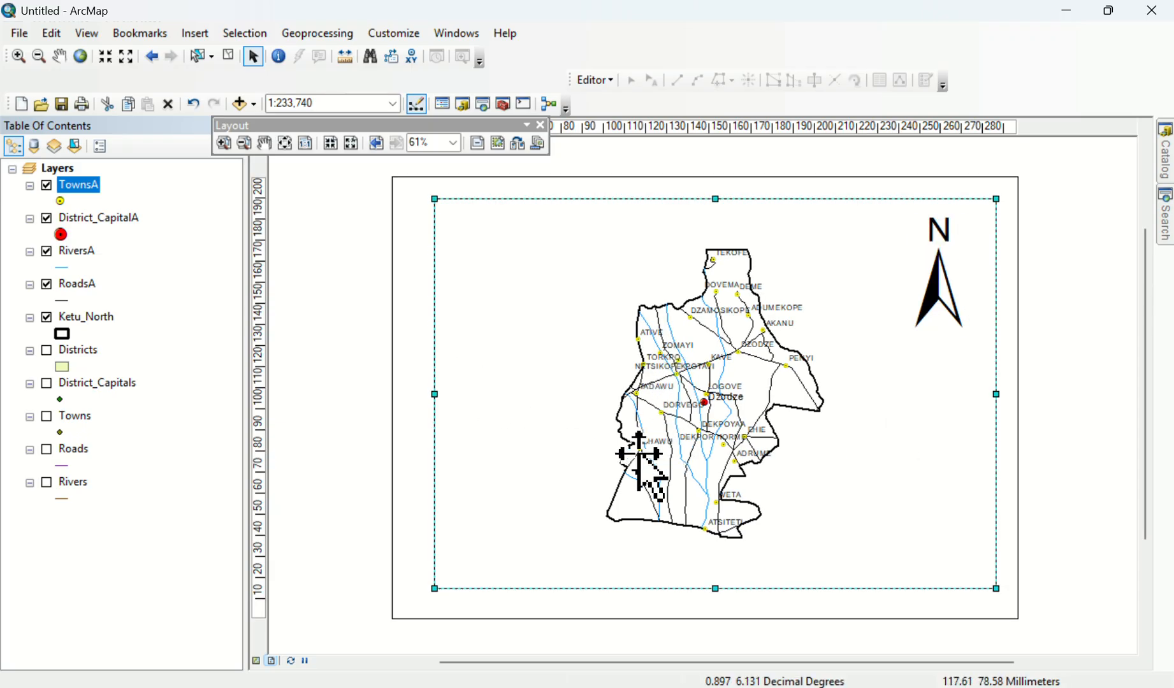
left_click(311, 408)
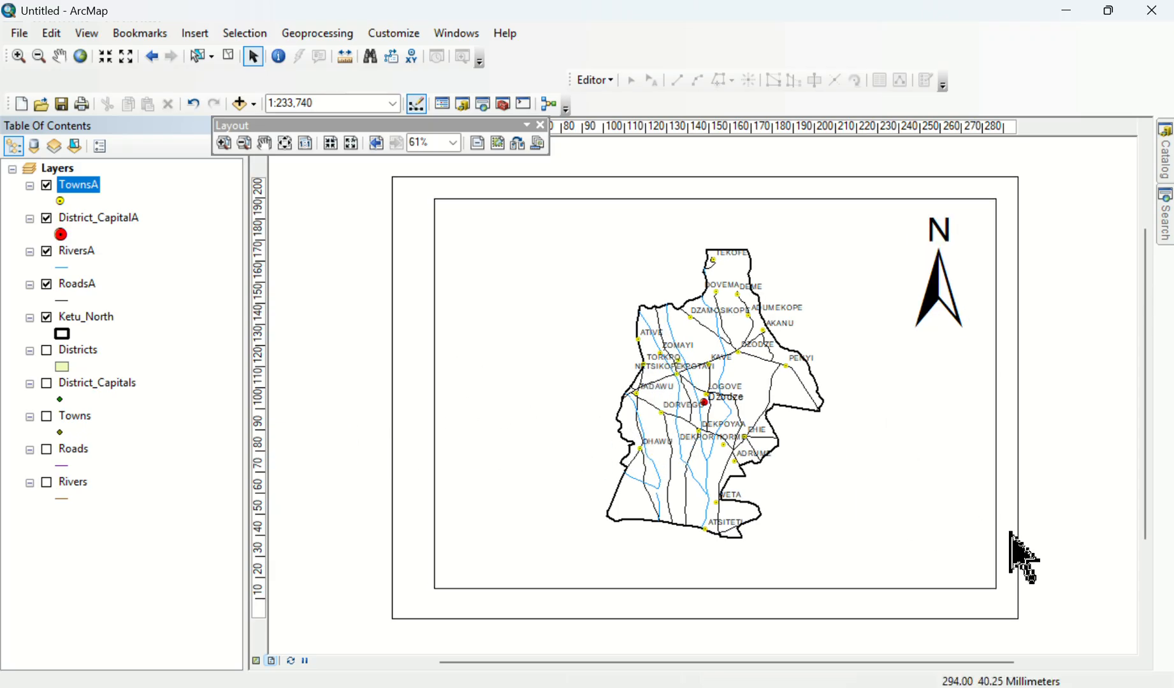
left_click(923, 275)
left_click_drag(936, 295, 937, 286)
left_click(918, 443)
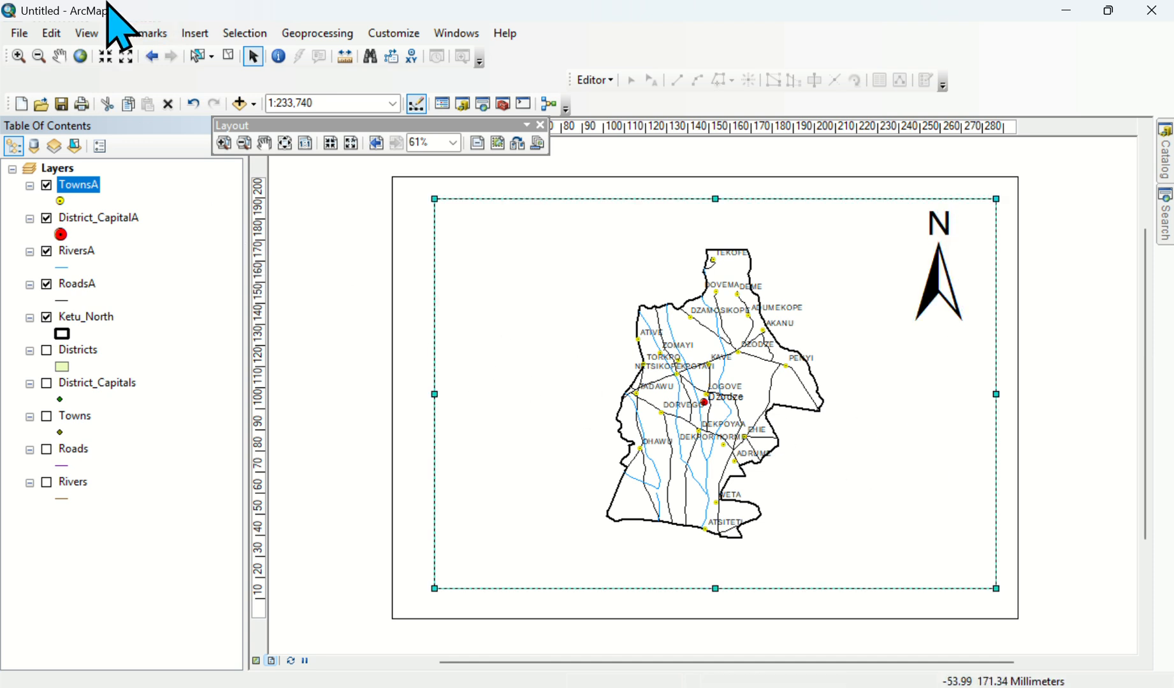
Insert an Alternating Scale Bar 1 and place it in the lower-right corner of the data frame.
left_click(195, 33)
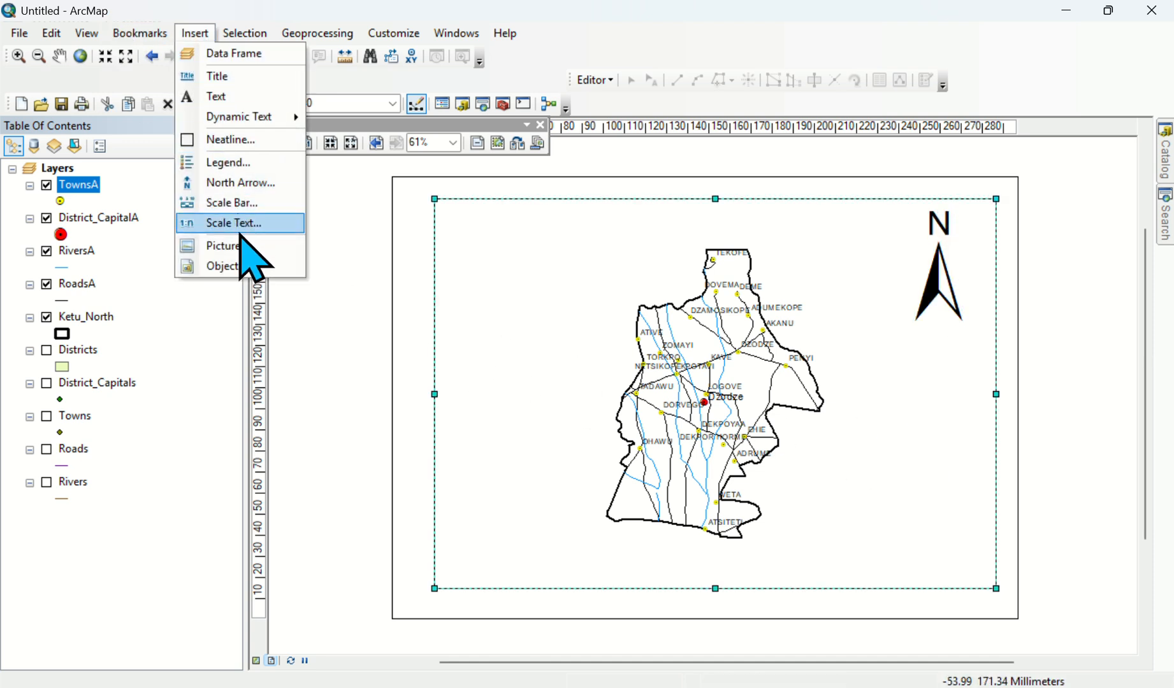
left_click(235, 204)
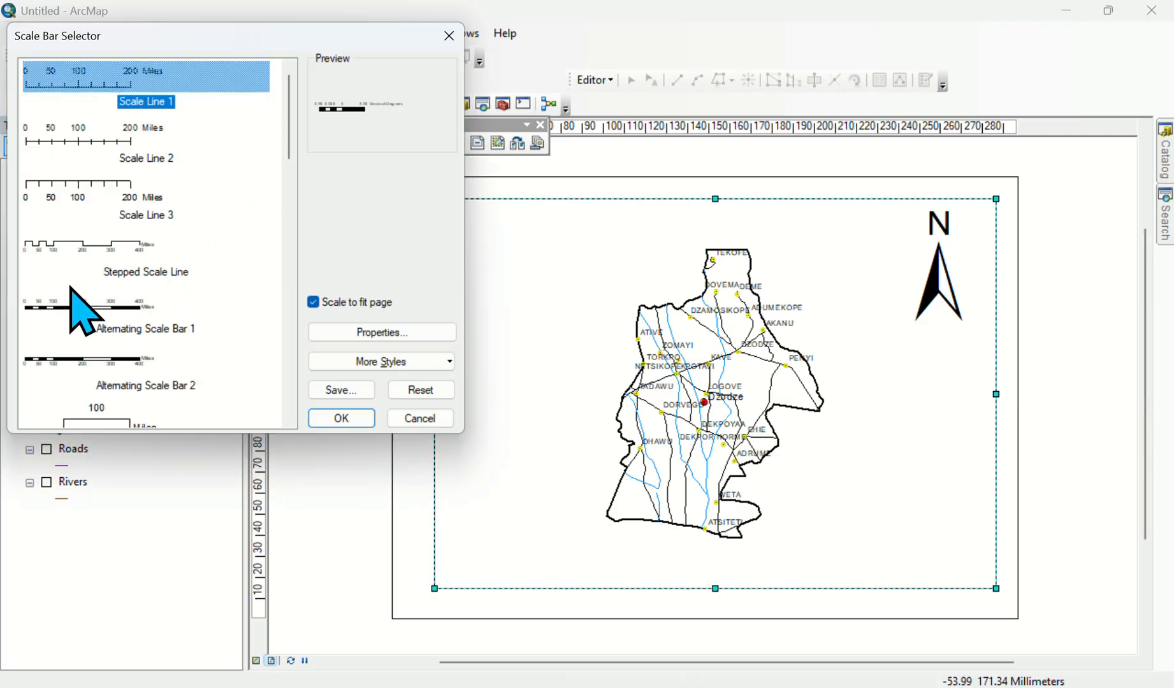
left_click(72, 297)
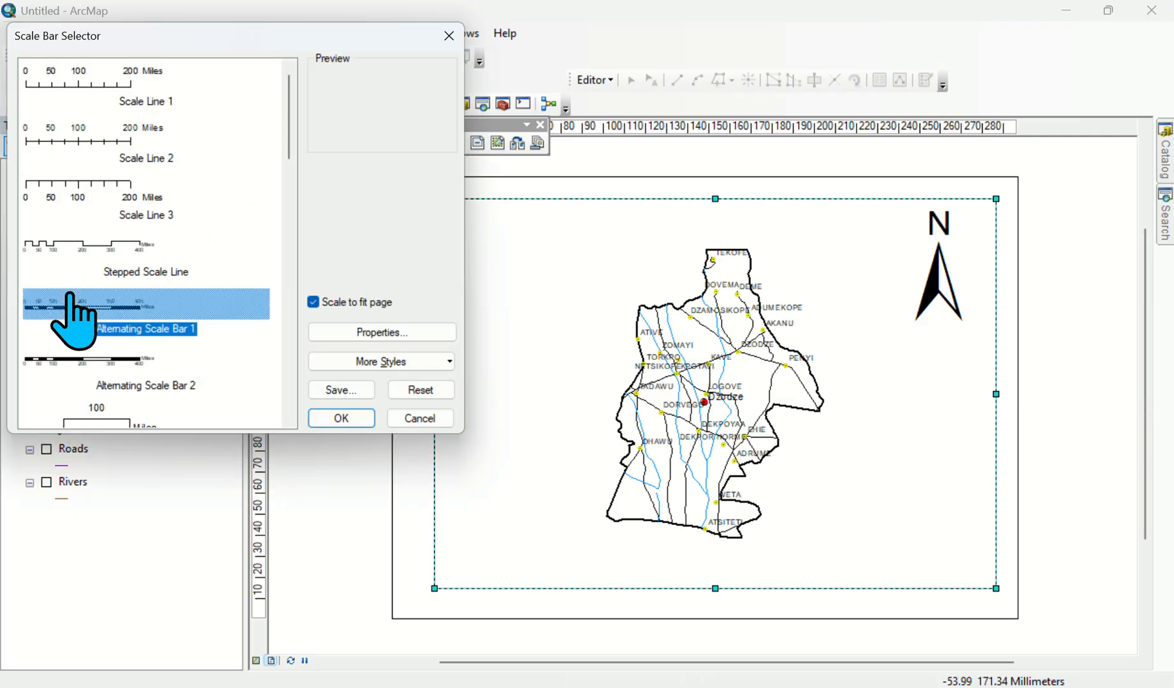
left_click(342, 419)
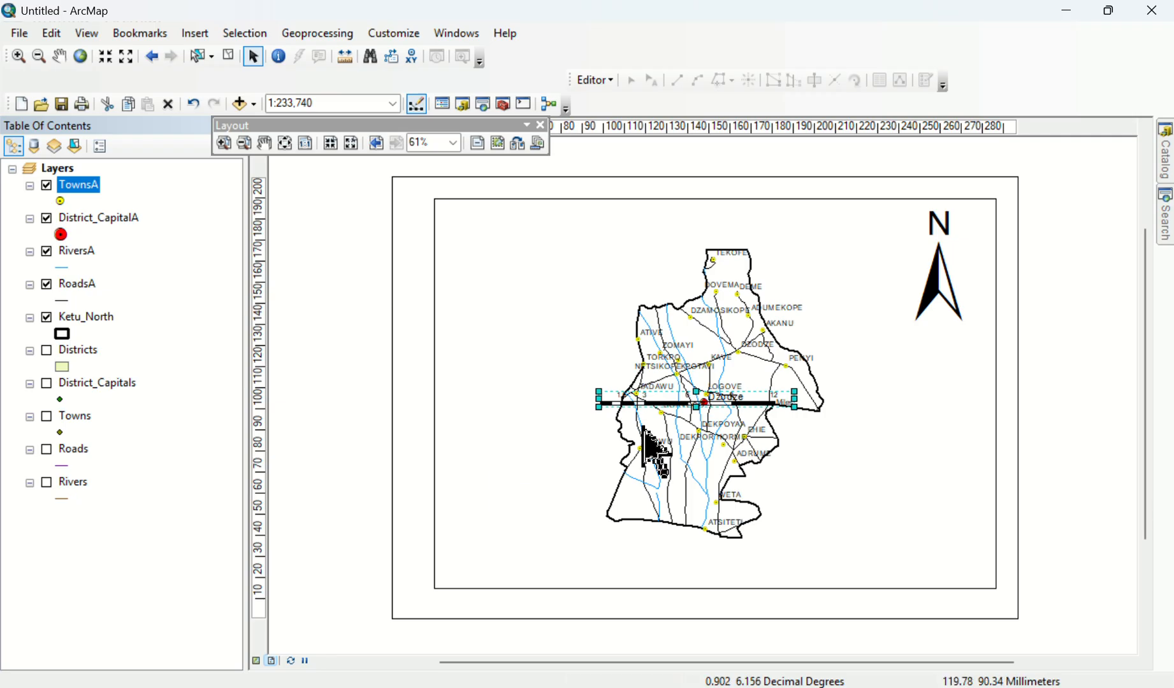
left_click_drag(614, 406, 797, 574)
left_click(845, 466)
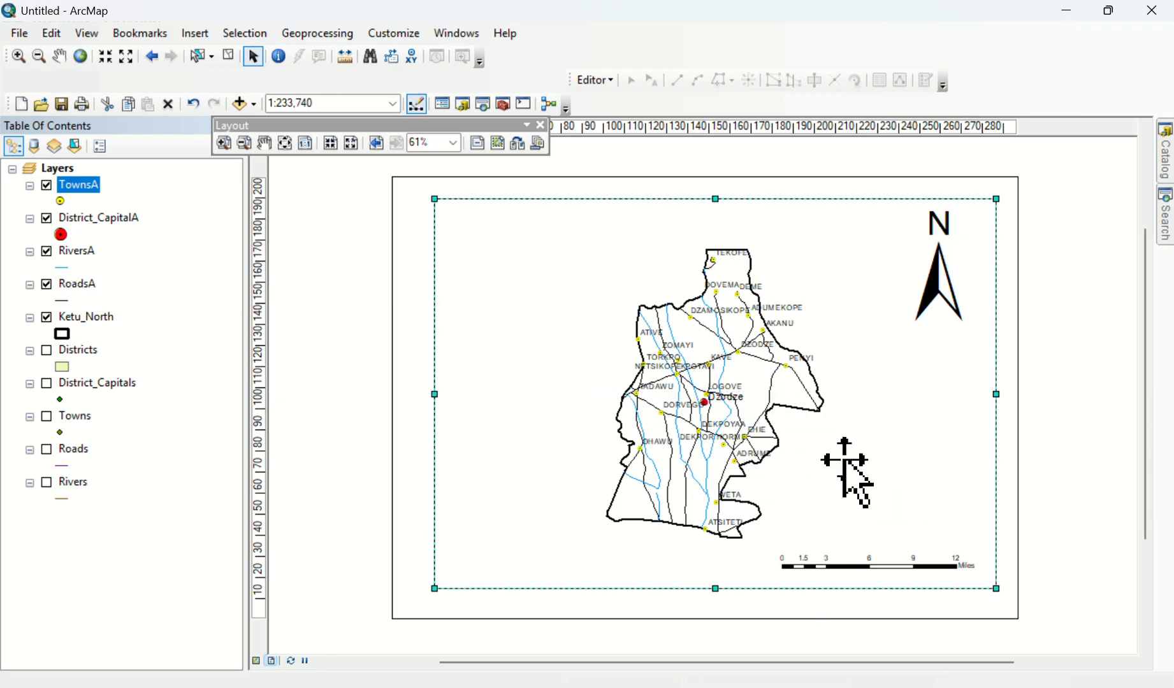
Open the scale bar's properties and make its text bold.
left_click(882, 564)
right_click(880, 563)
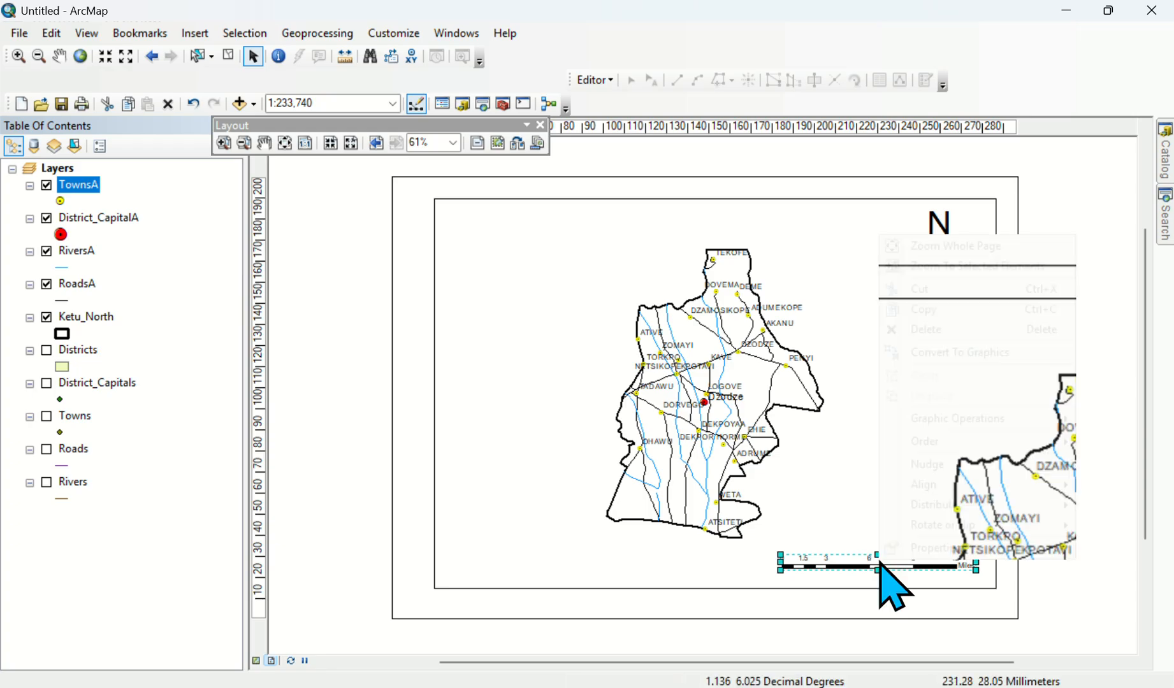
left_click(935, 547)
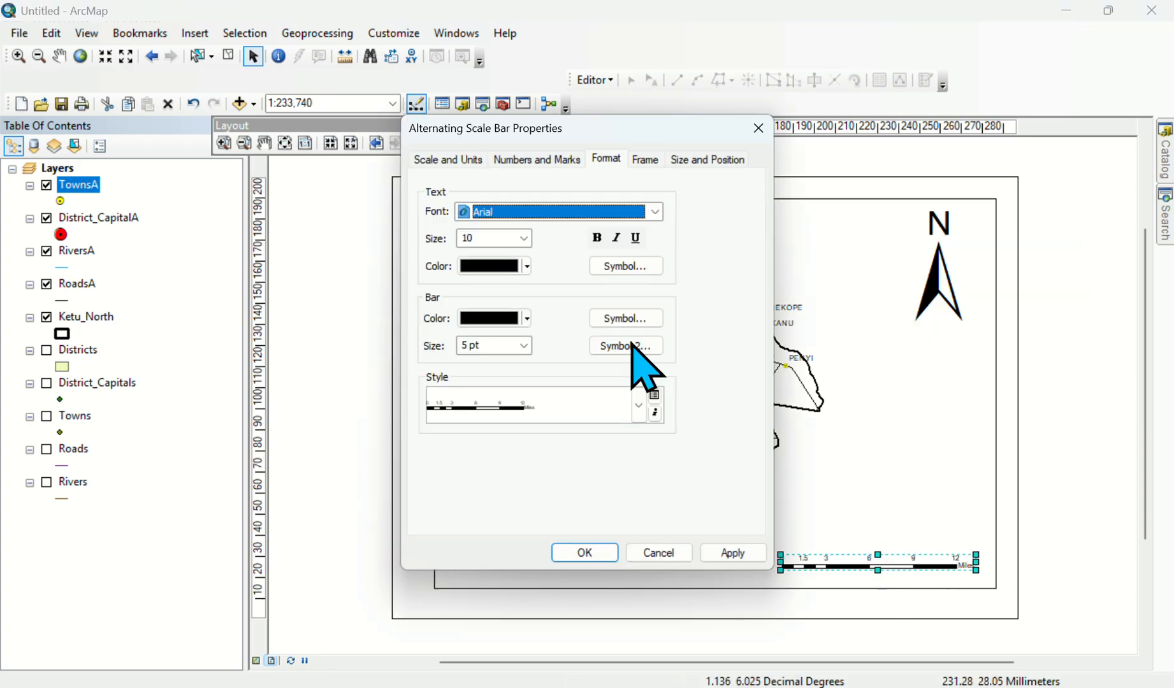
left_click_drag(588, 130, 393, 142)
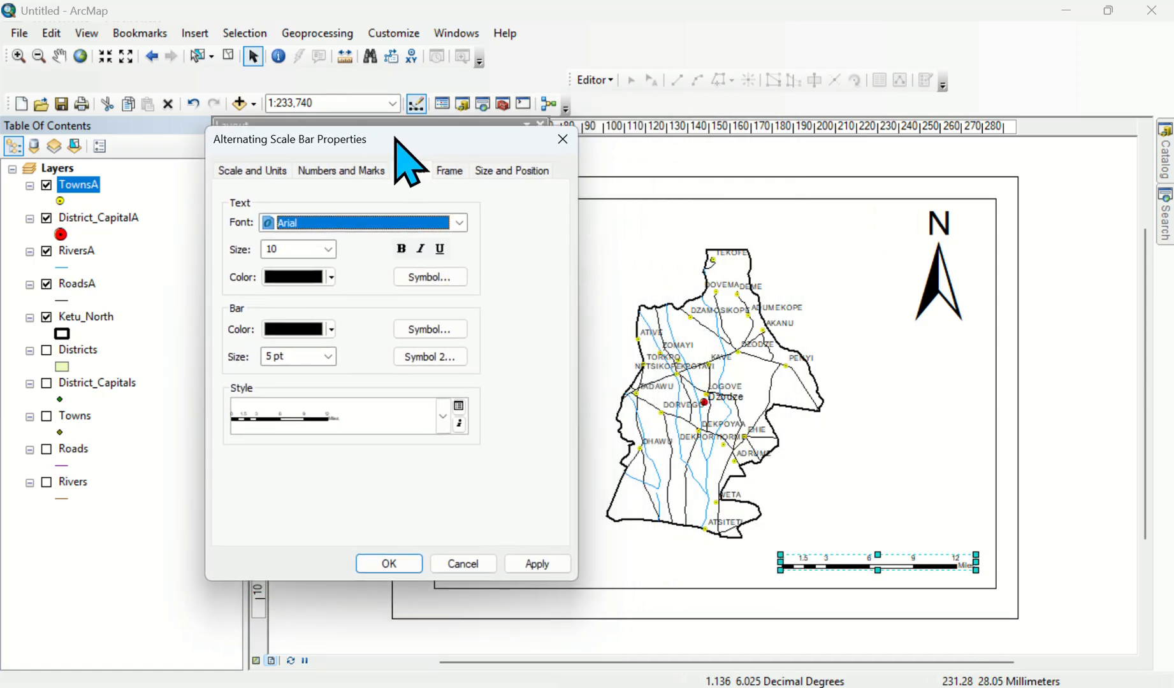
left_click(402, 251)
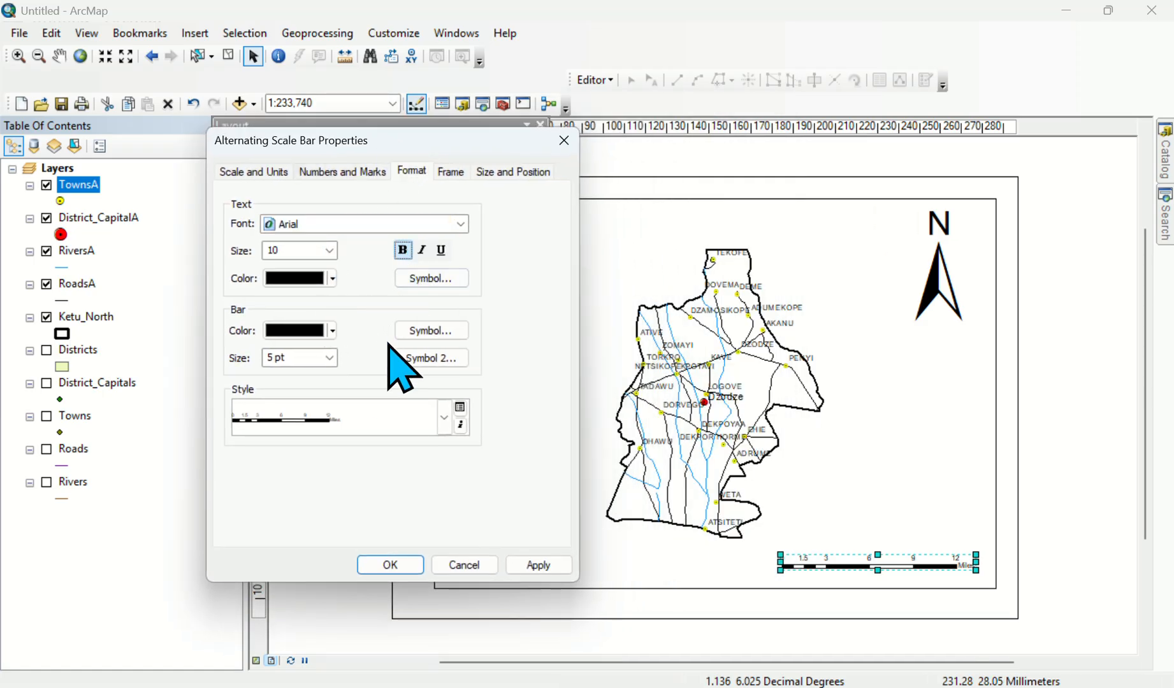
left_click(547, 566)
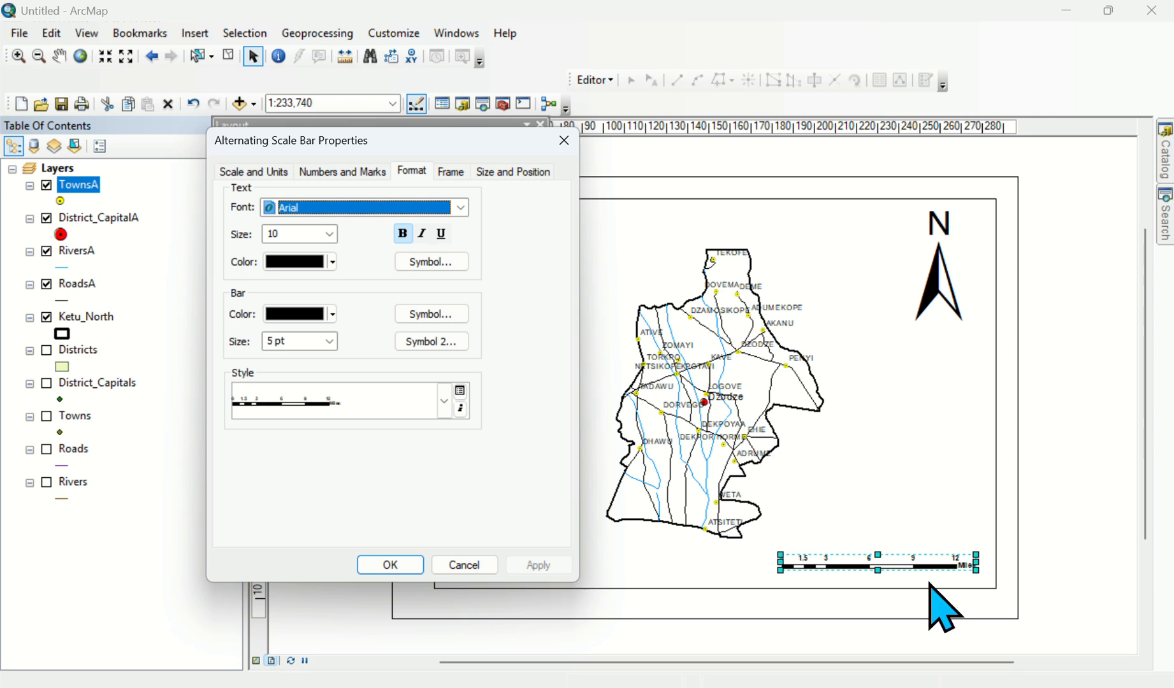
Set the scale bar's text size to 12 and apply it.
left_click(330, 236)
left_click(279, 334)
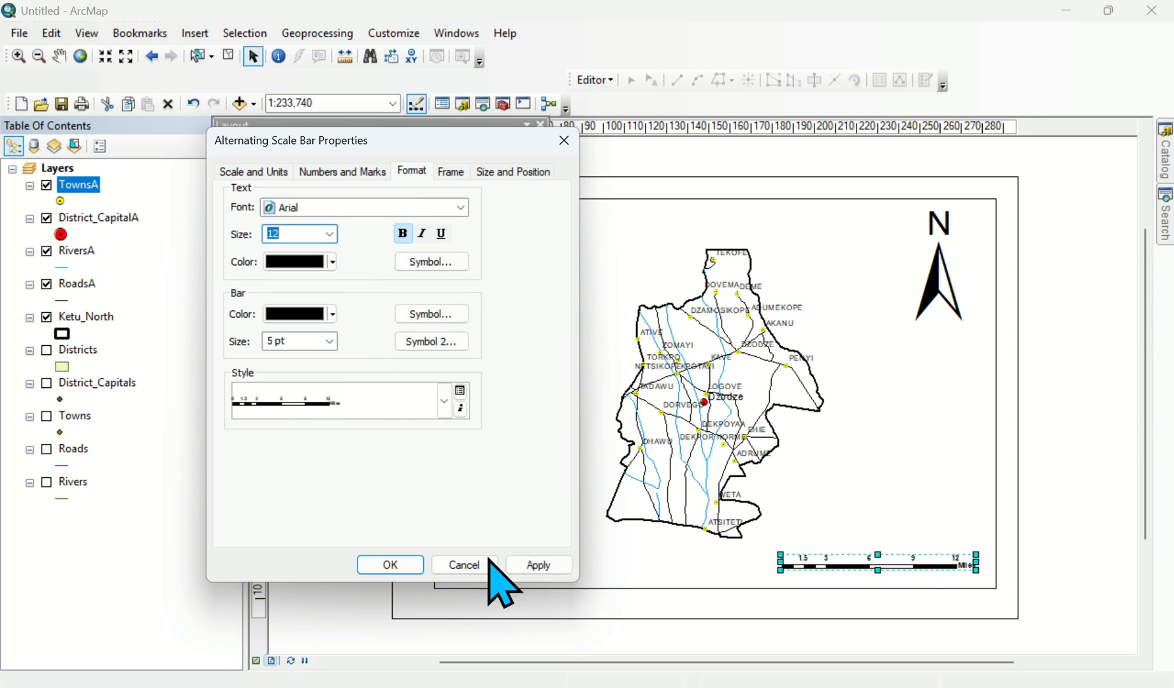
left_click(537, 565)
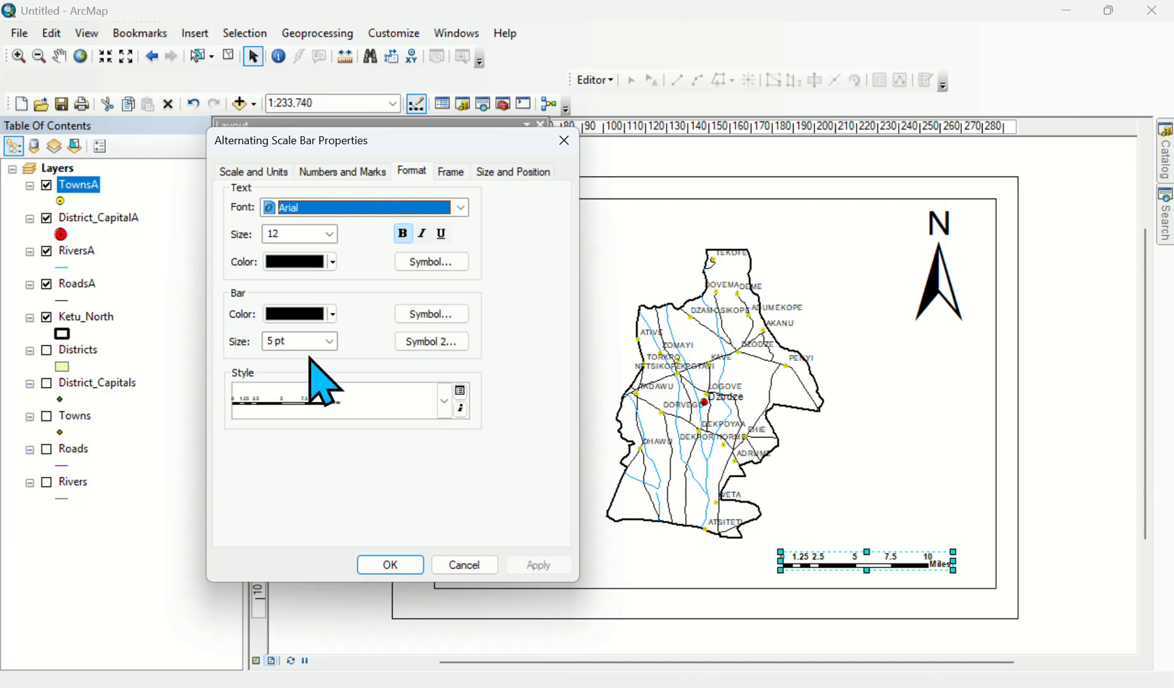
Set the scale bar to 3 divisions, 0 subdivisions and Kilometers as division units, and apply the changes.
left_click(257, 174)
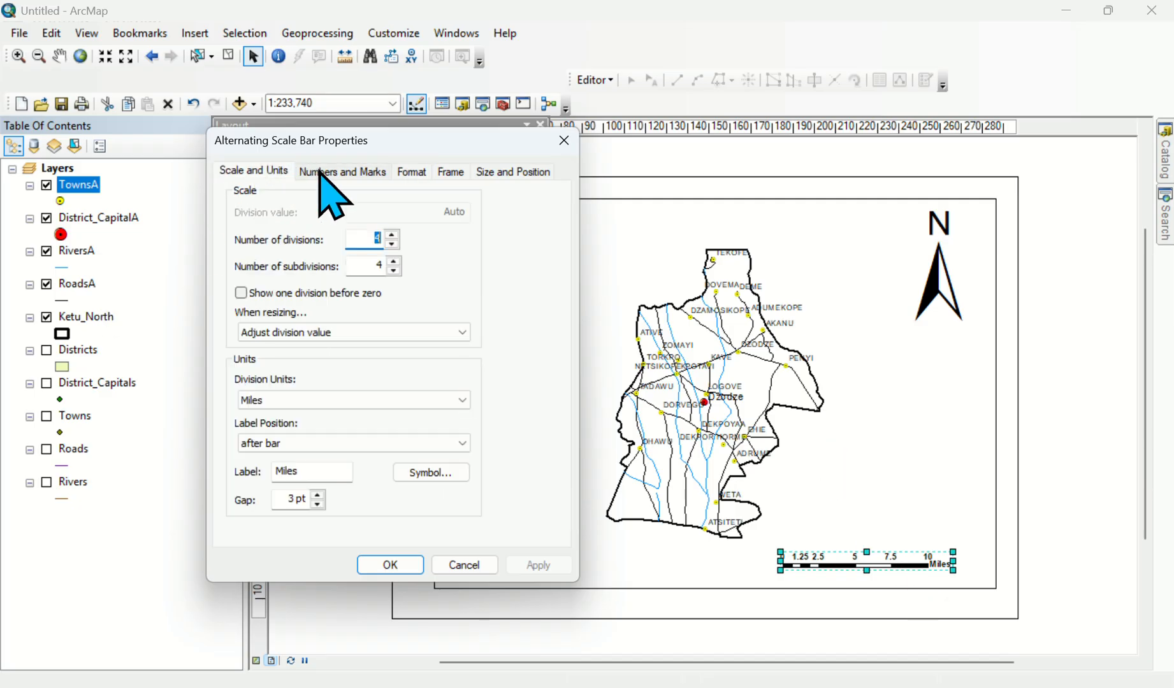
left_click(253, 172)
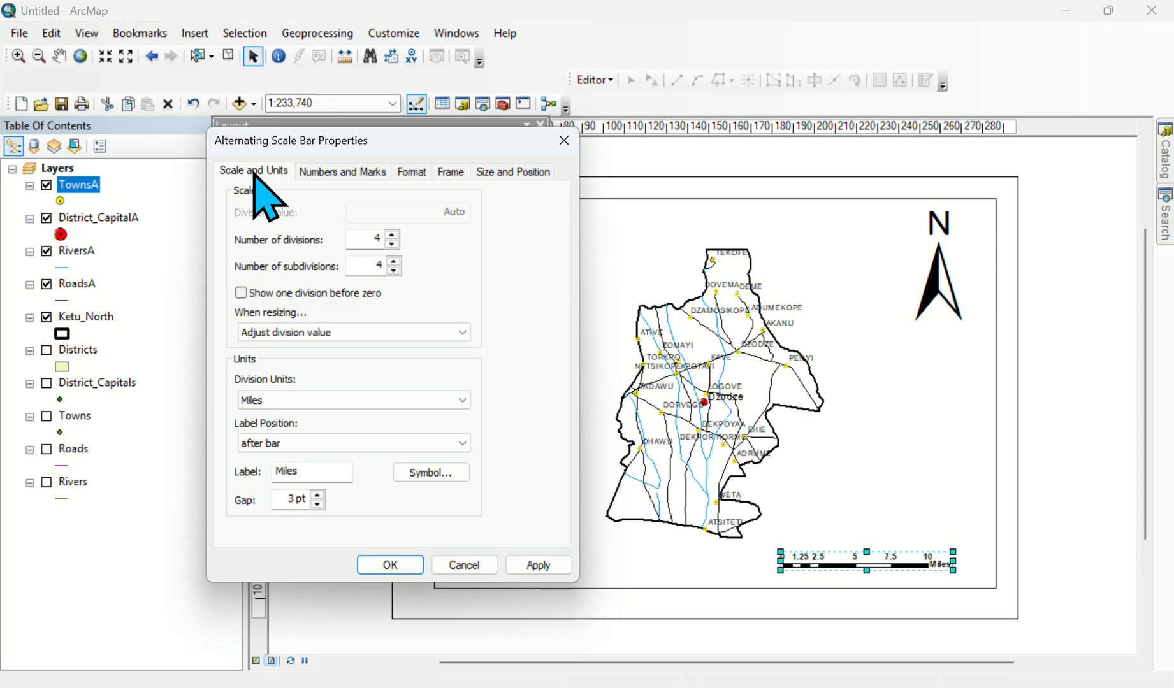
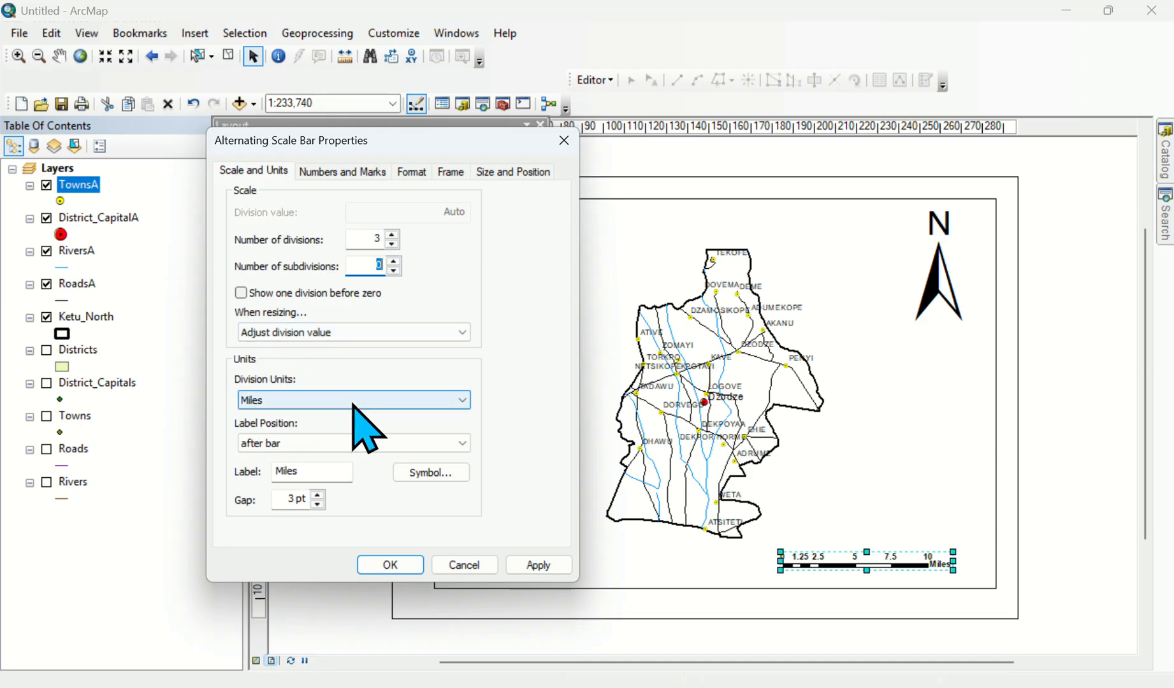
left_click(283, 400)
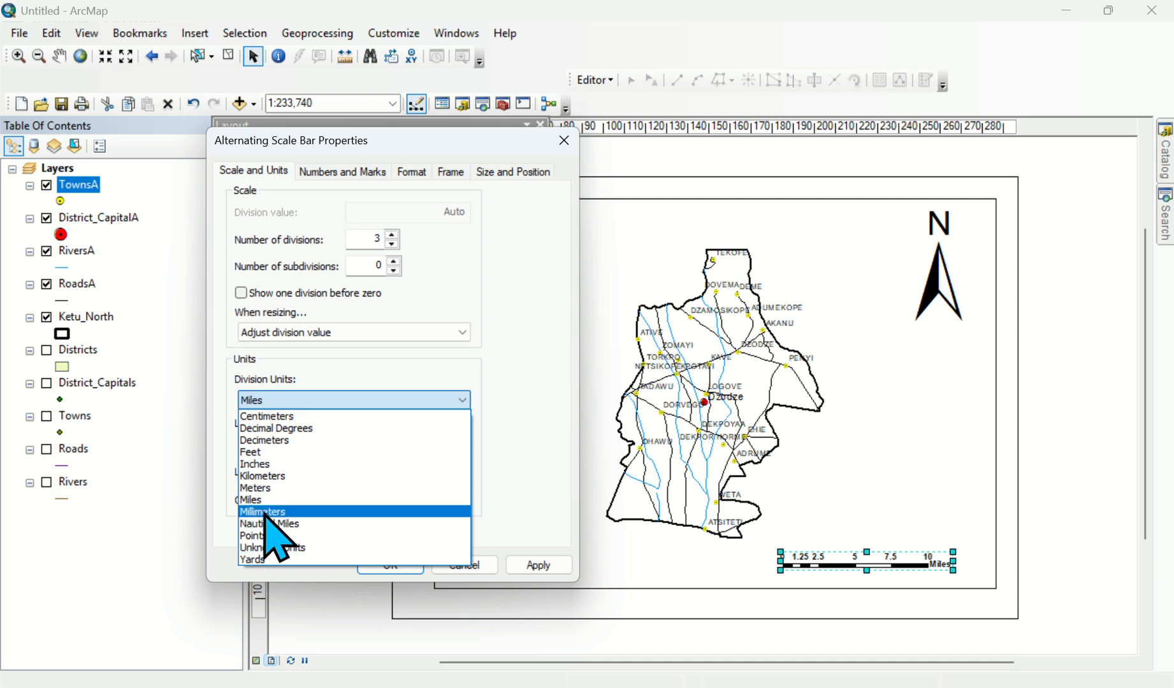
left_click(262, 477)
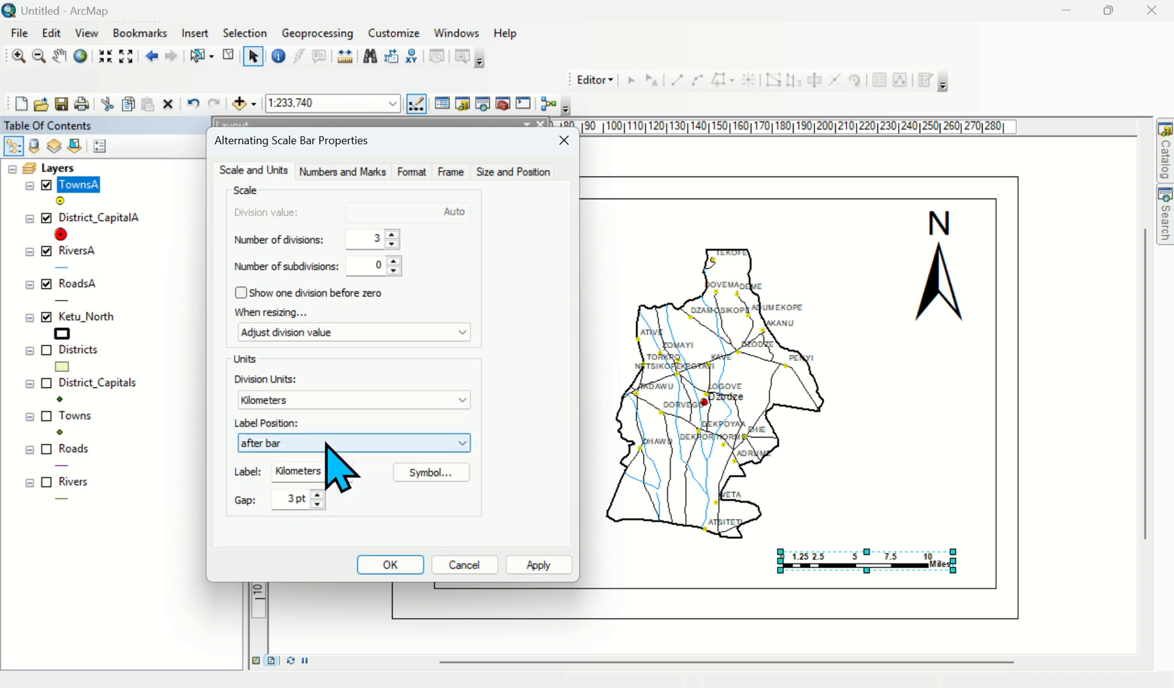
left_click(406, 444)
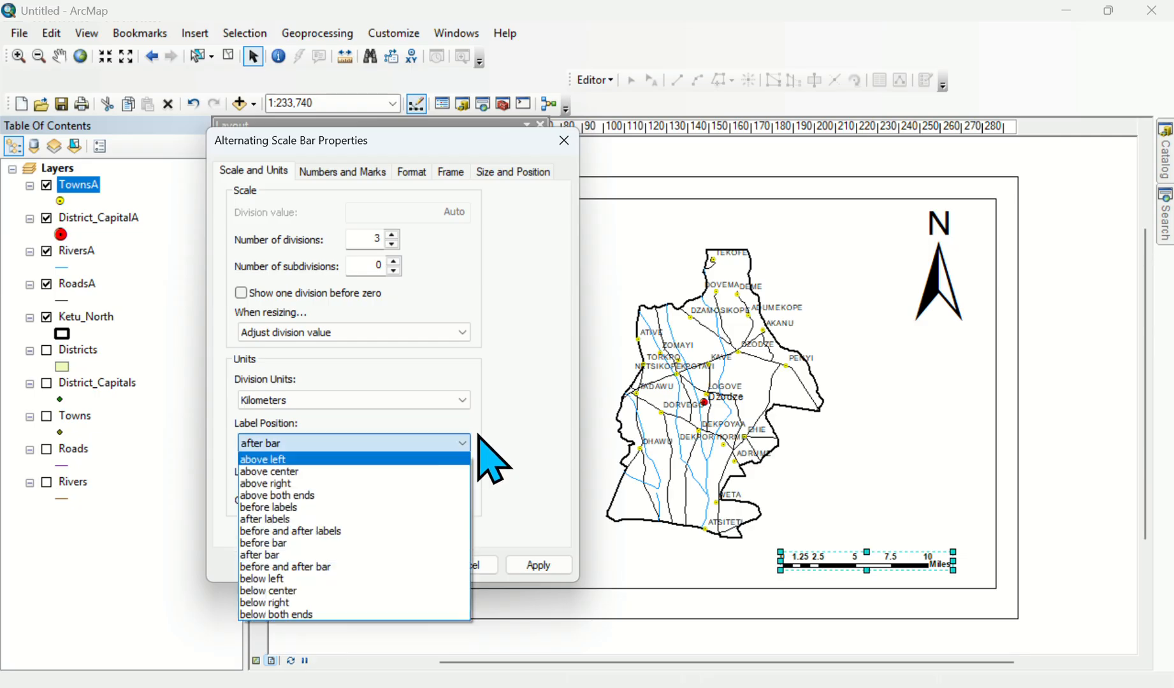
left_click(519, 416)
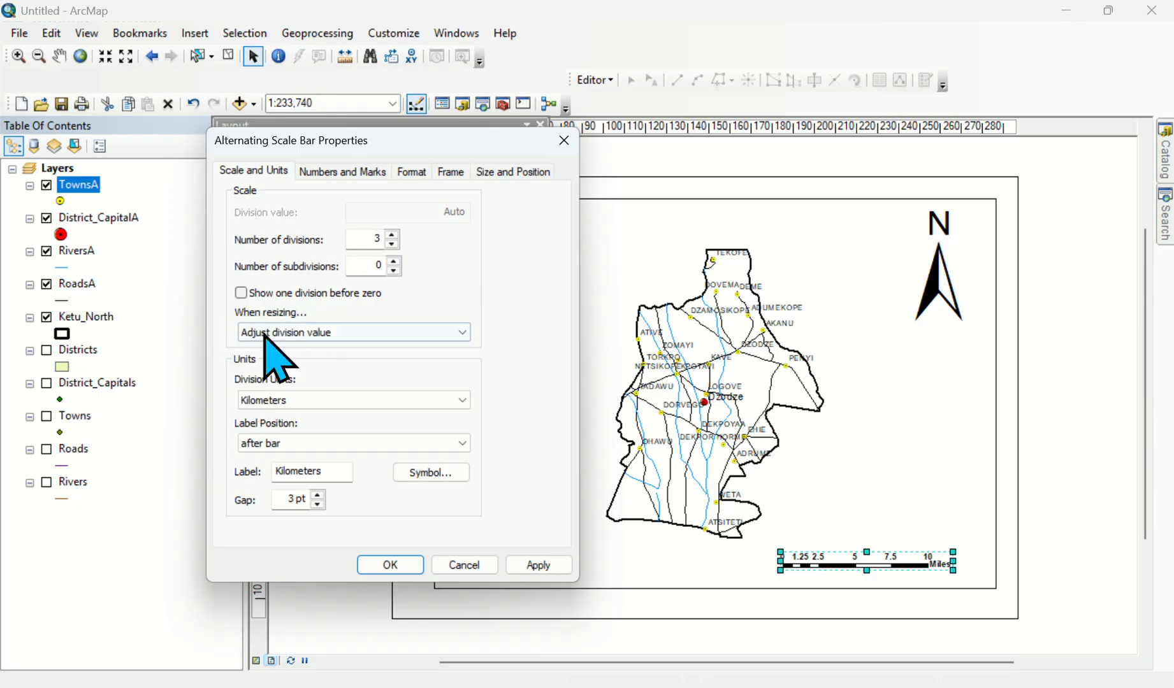
left_click(538, 565)
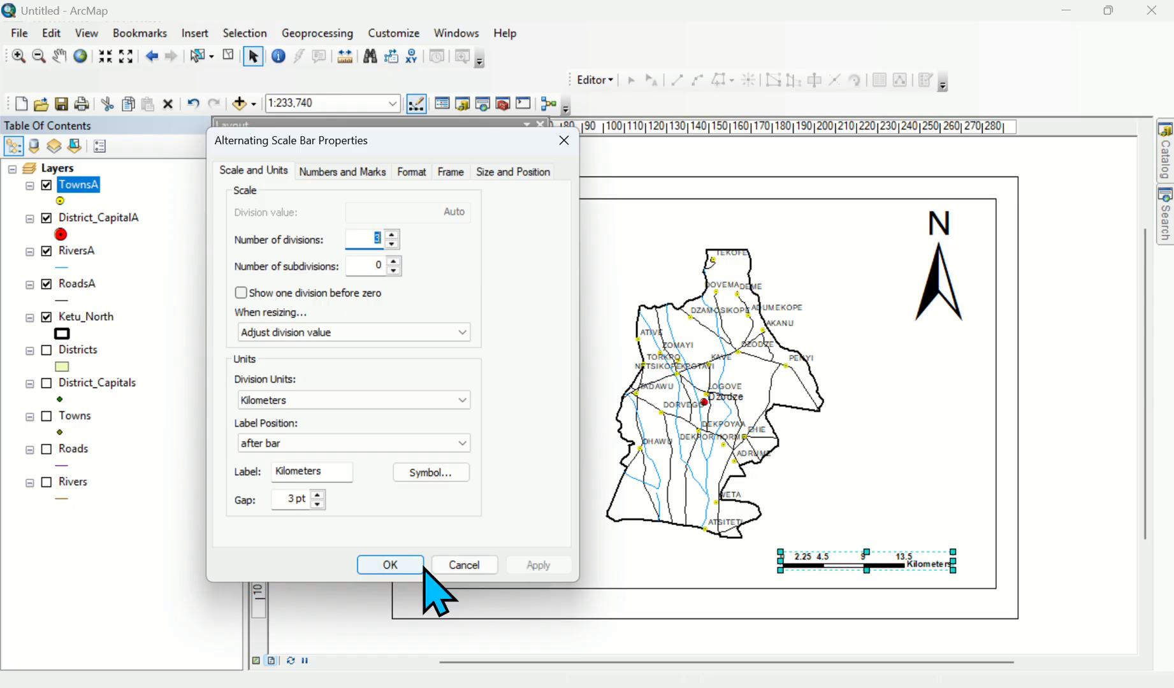
left_click(391, 565)
Move the scale bar slightly closer to the lower-right corner of the data frame and deselect it.
left_click(908, 491)
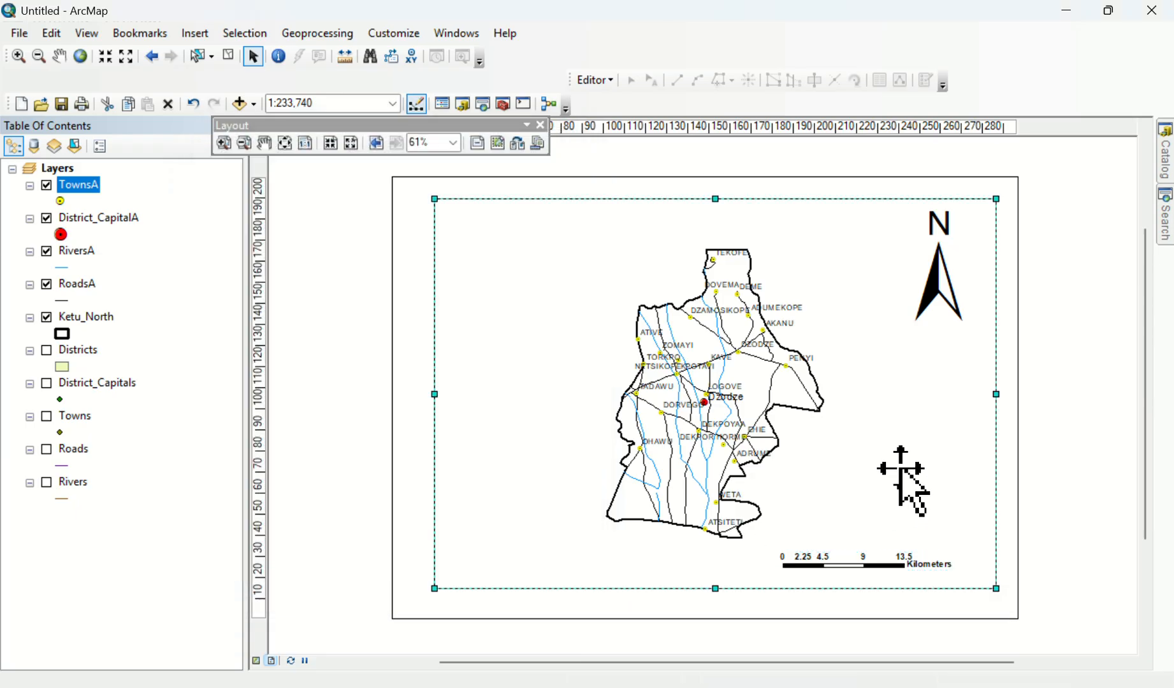
left_click(878, 563)
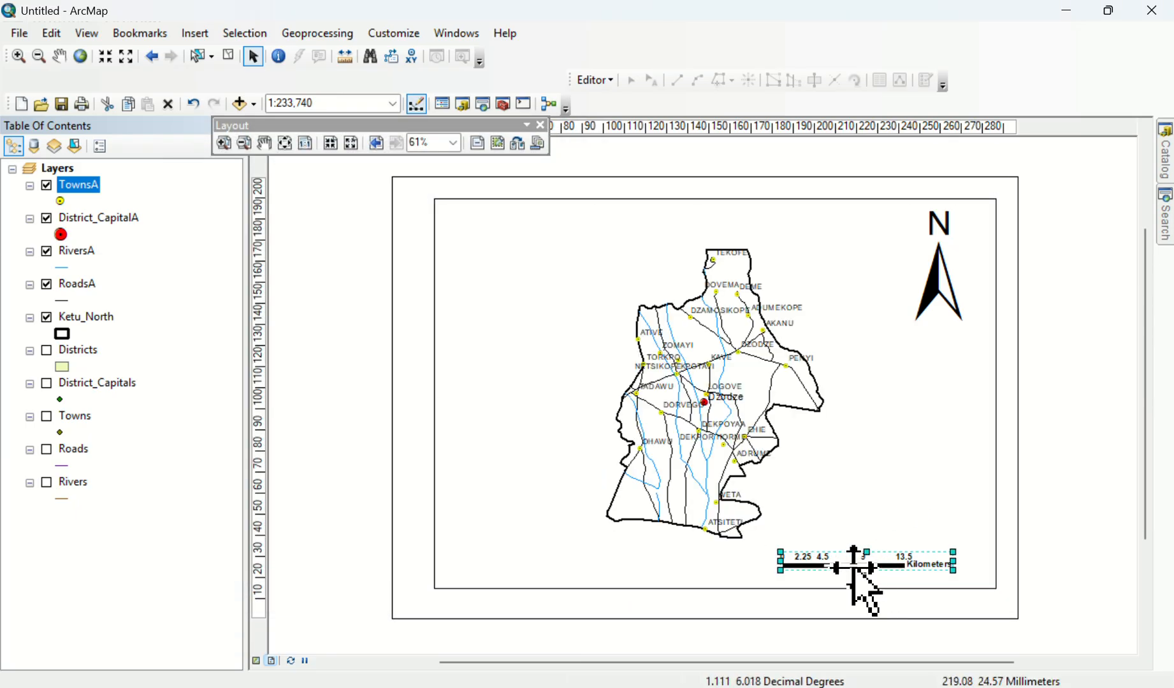
left_click_drag(856, 565, 875, 574)
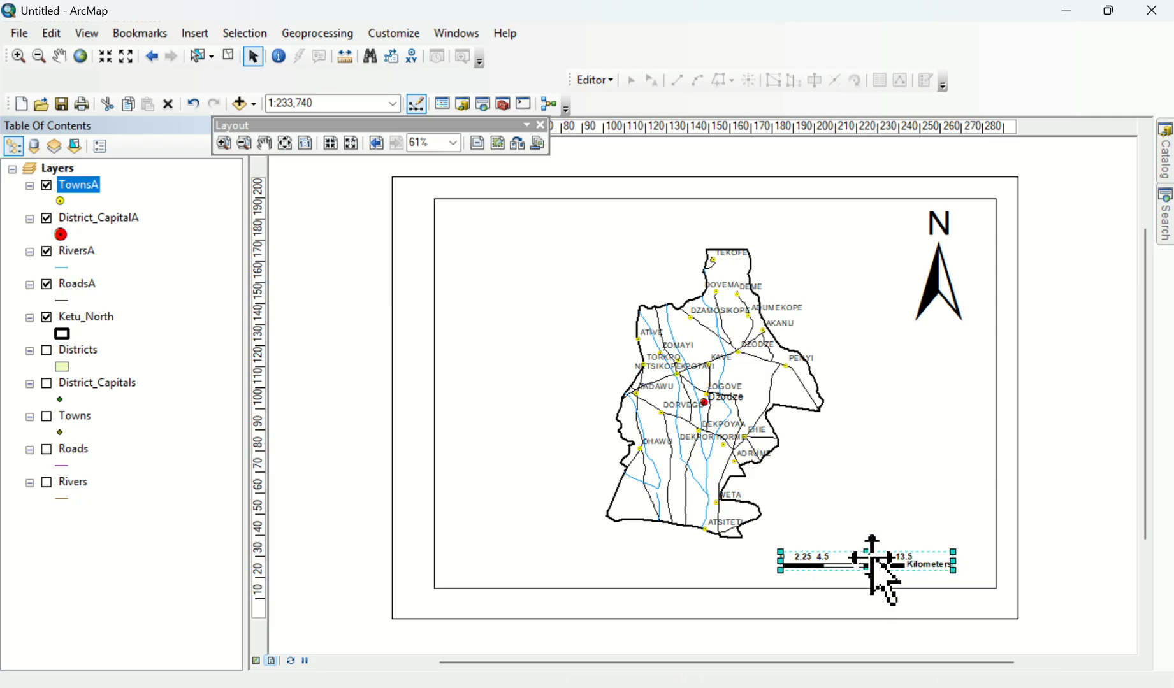
left_click(864, 503)
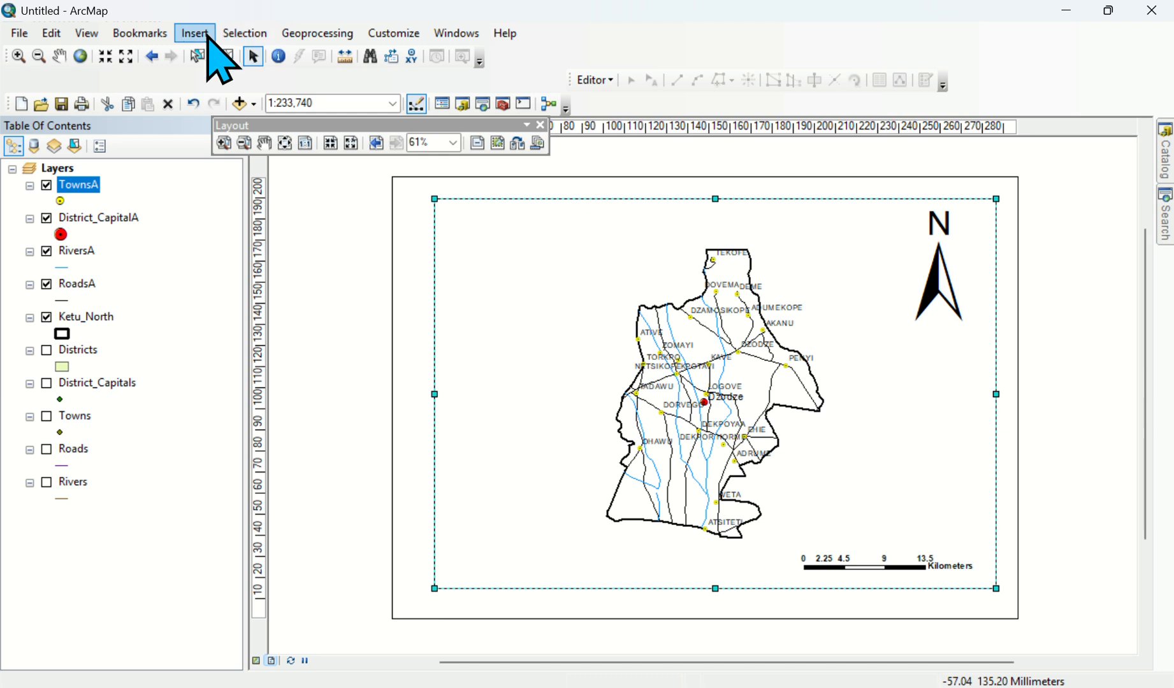
left_click(203, 39)
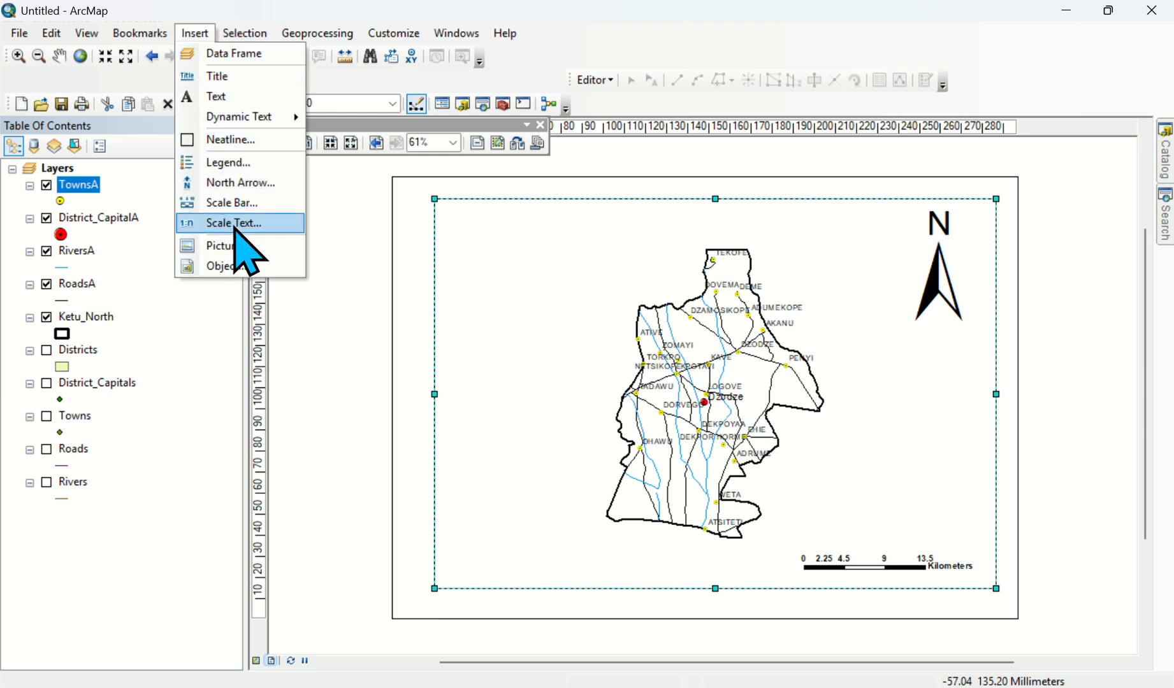
left_click(231, 163)
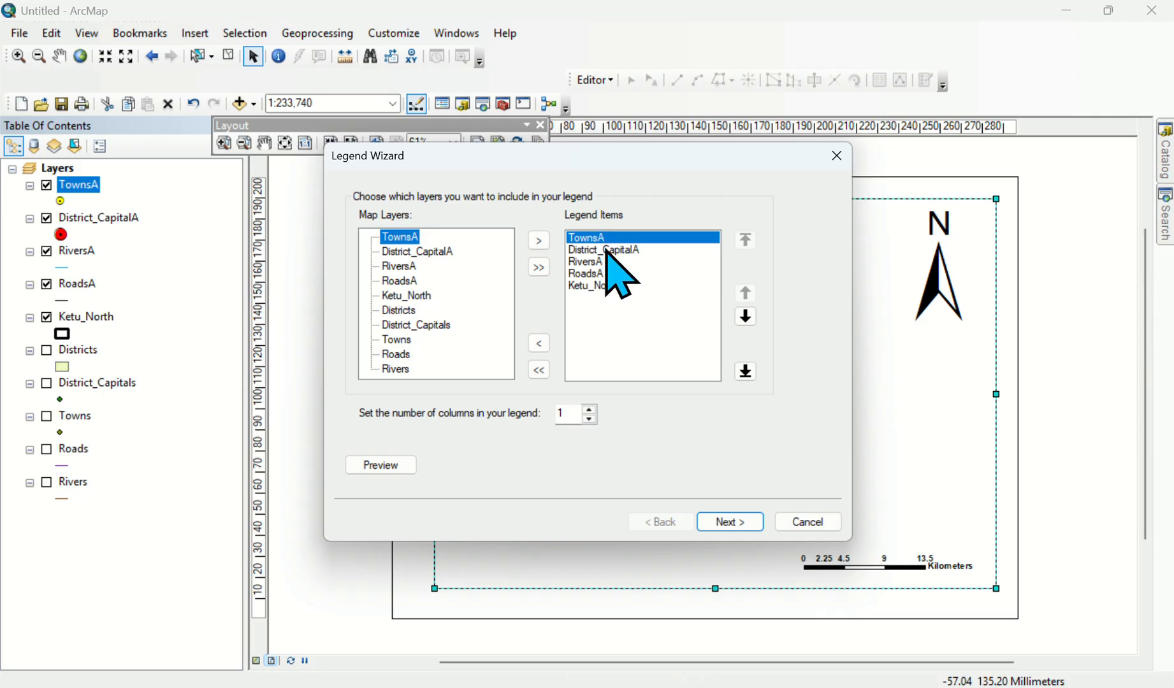
left_click(836, 157)
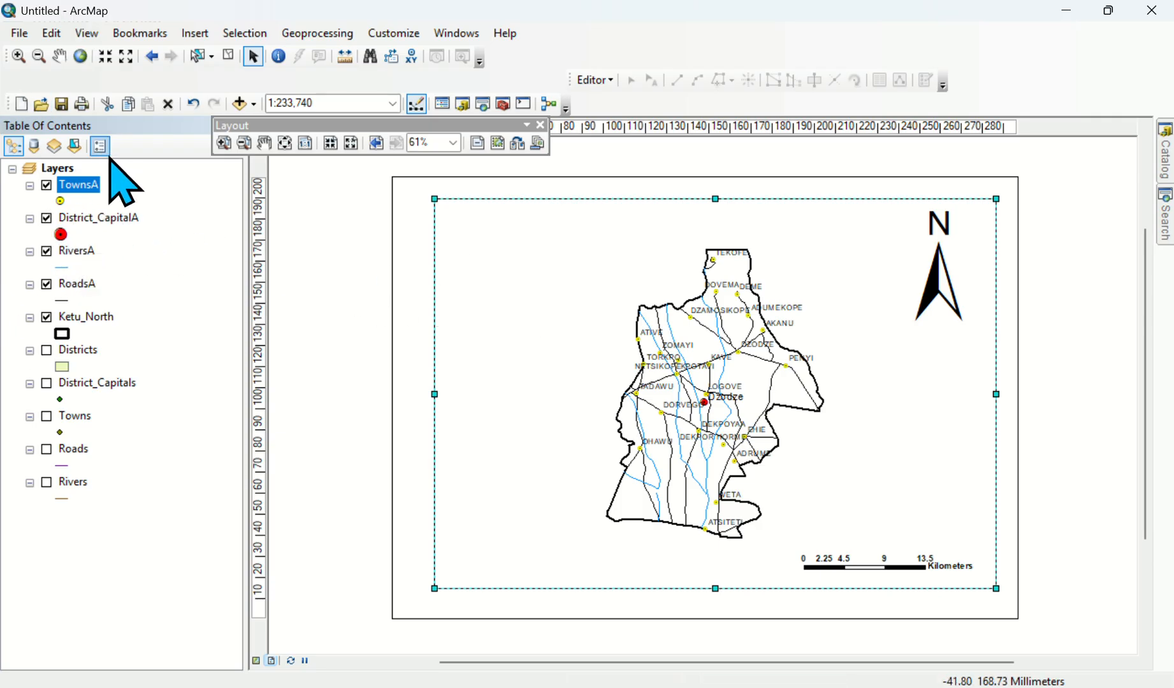
Rename the TownsA layer as Towns in its layer properties.
right_click(89, 187)
left_click(163, 564)
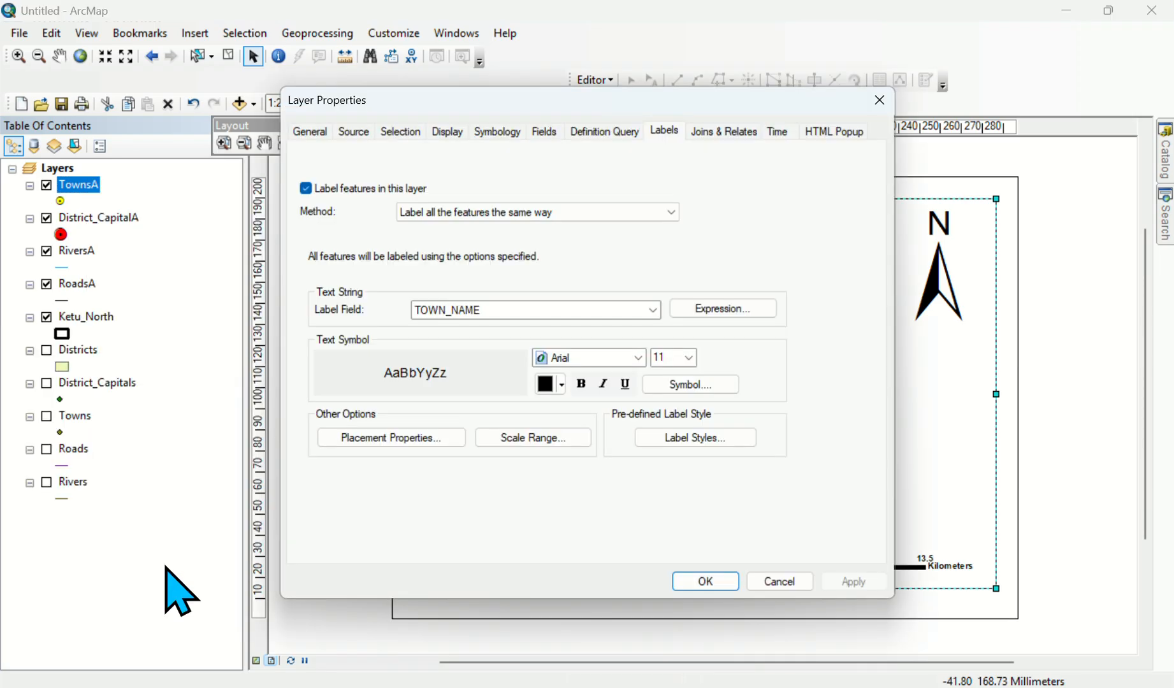
left_click(310, 132)
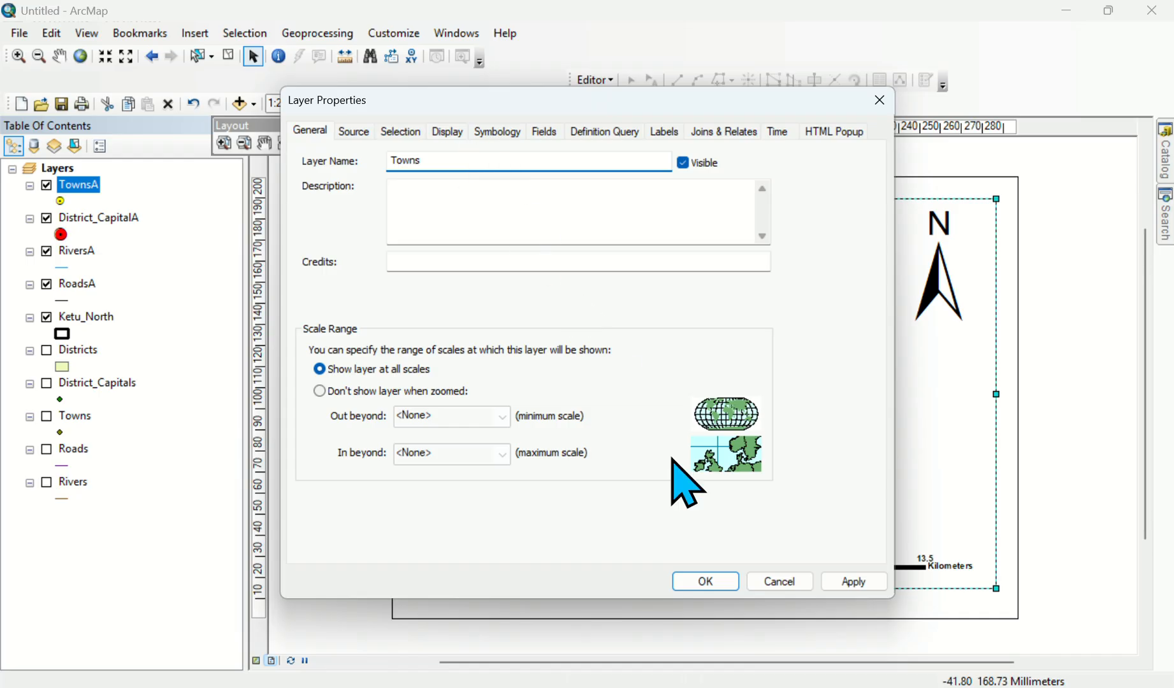
left_click(855, 582)
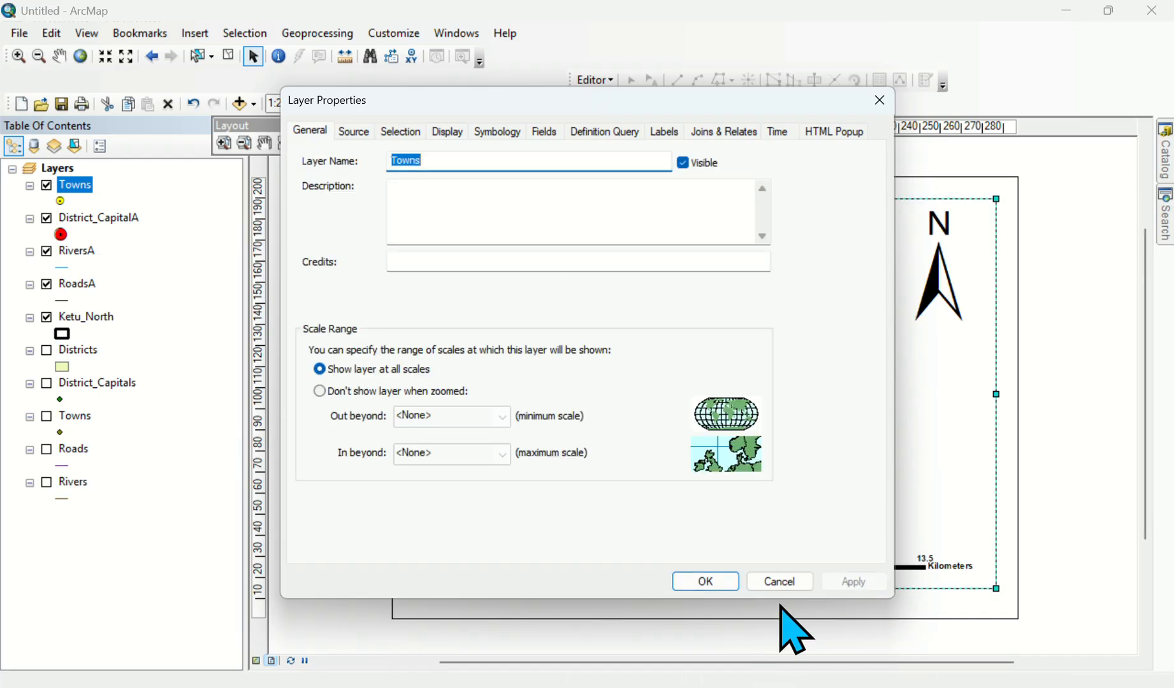
left_click(704, 582)
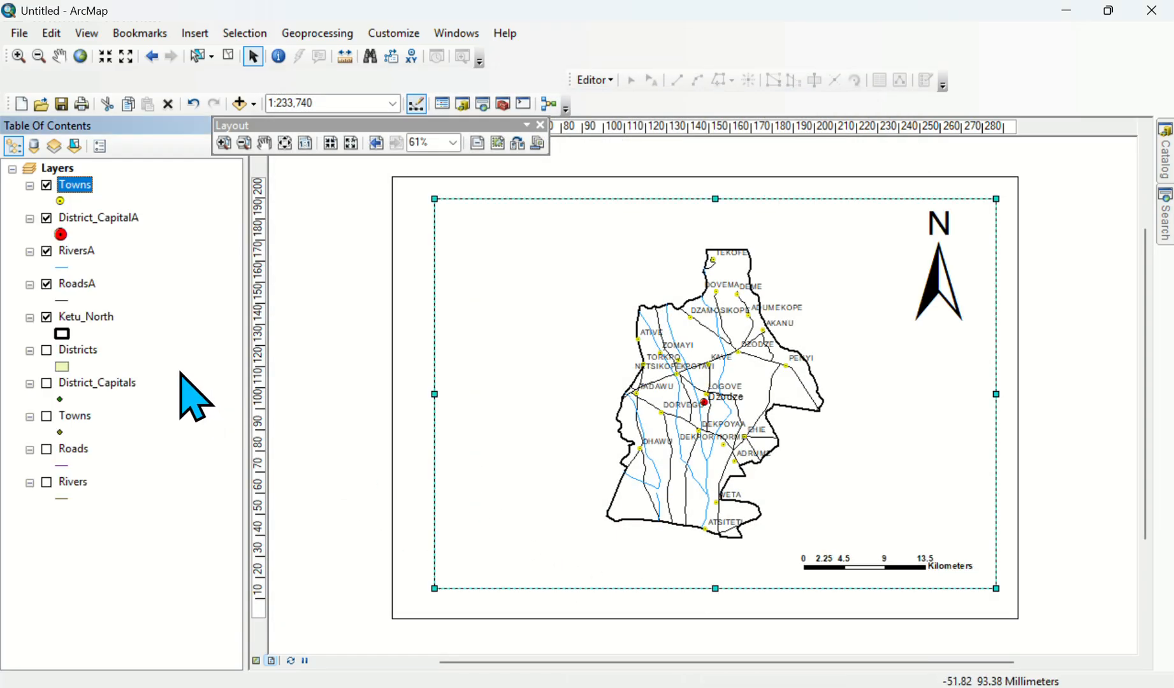
Rename the District_CapitalA, RiversA and RoadsA layers as District_Capital, Rivers and Roads.
left_click(98, 219)
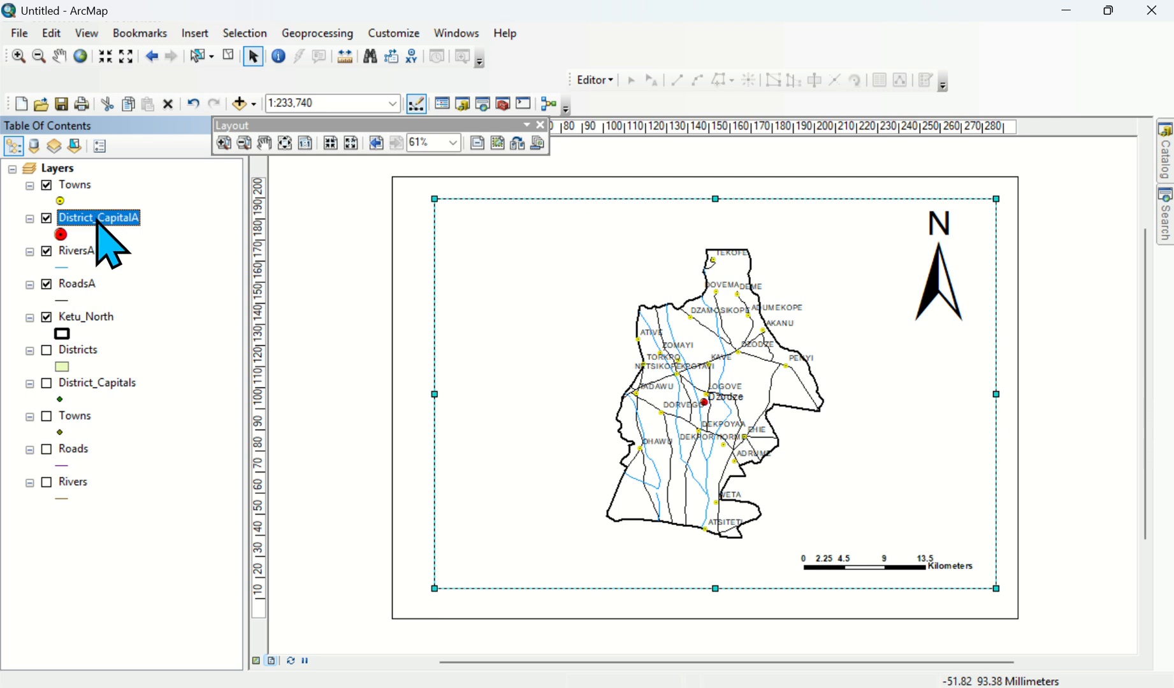
left_click(98, 218)
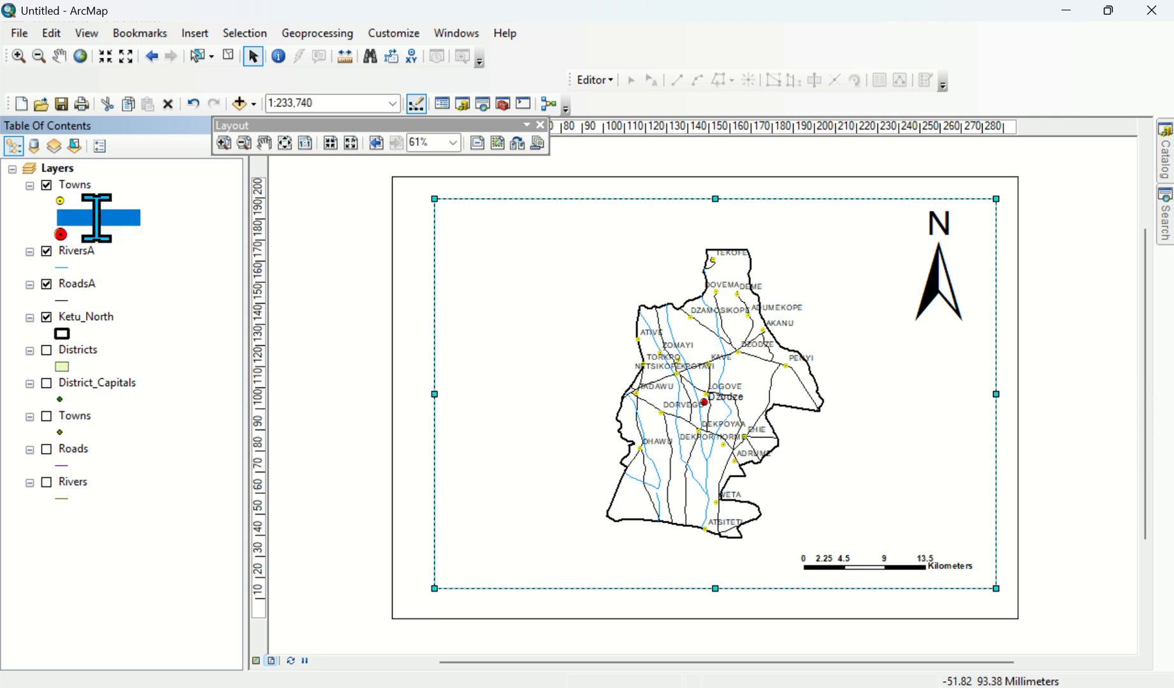
left_click(146, 214)
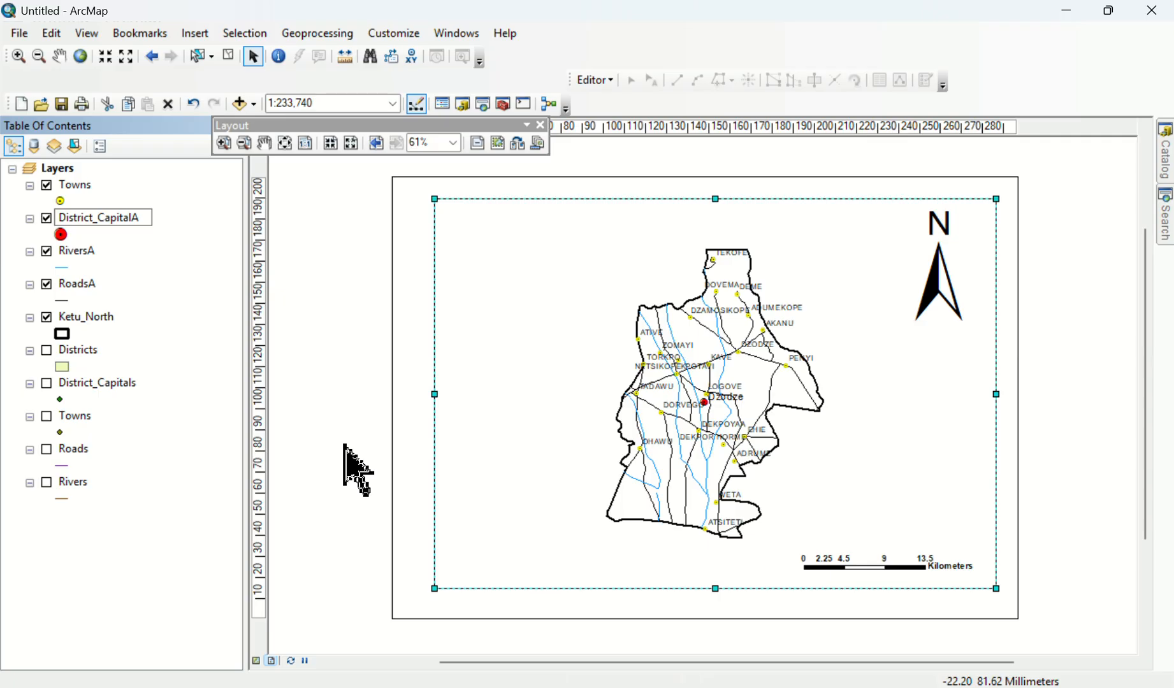
key("Return")
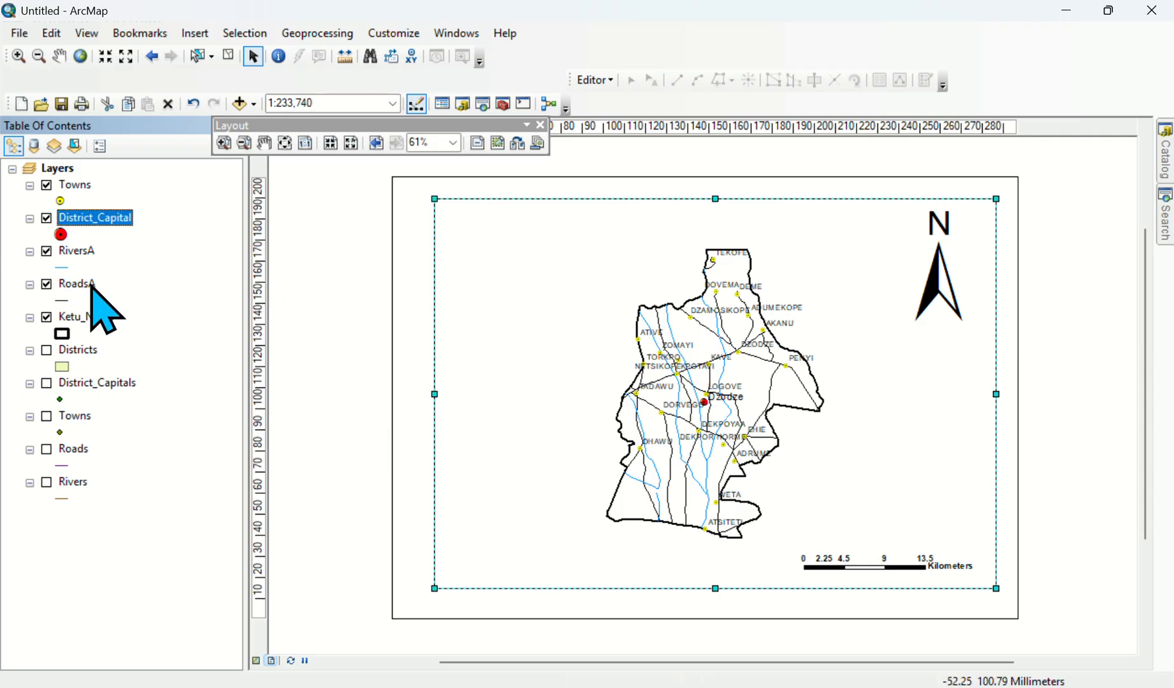
left_click(81, 251)
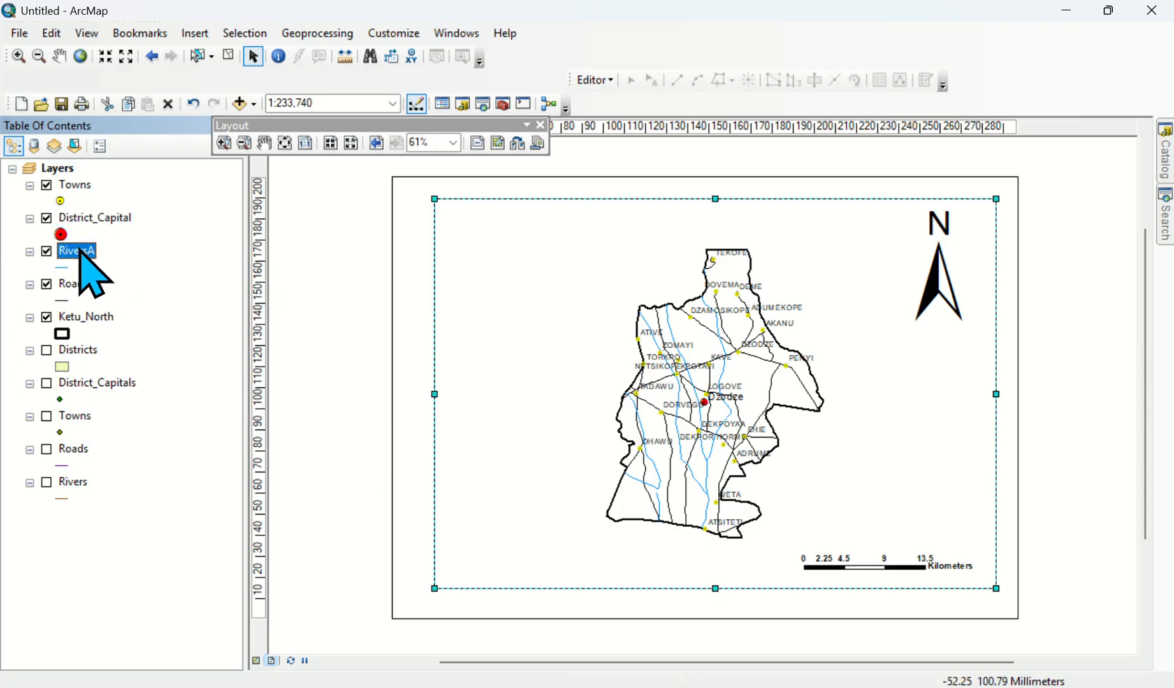
left_click(77, 250)
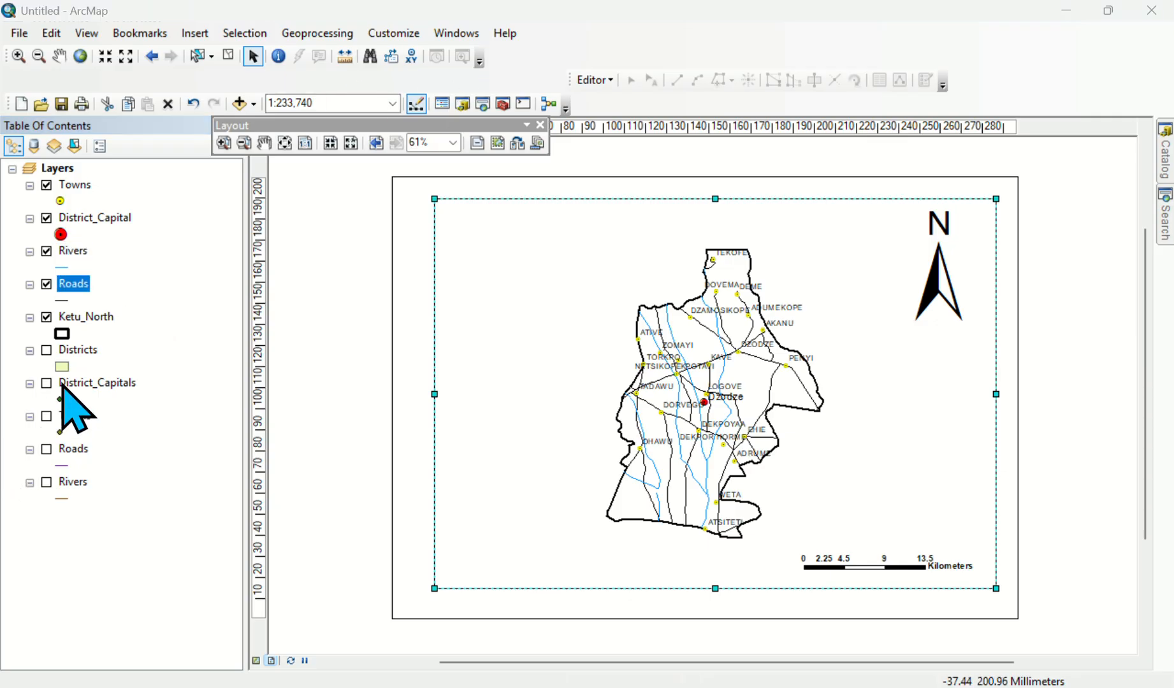
Rename the District_Capital layer as District Capital and move the Towns layer directly below it in the layer order.
left_click(95, 218)
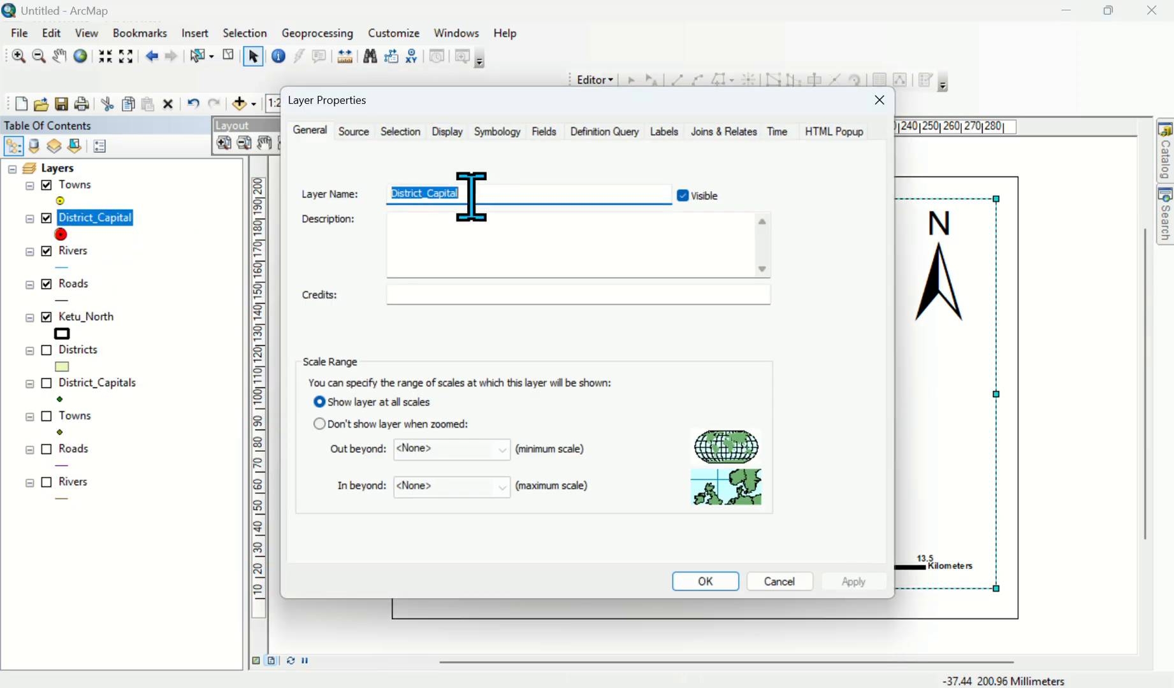
left_click(472, 195)
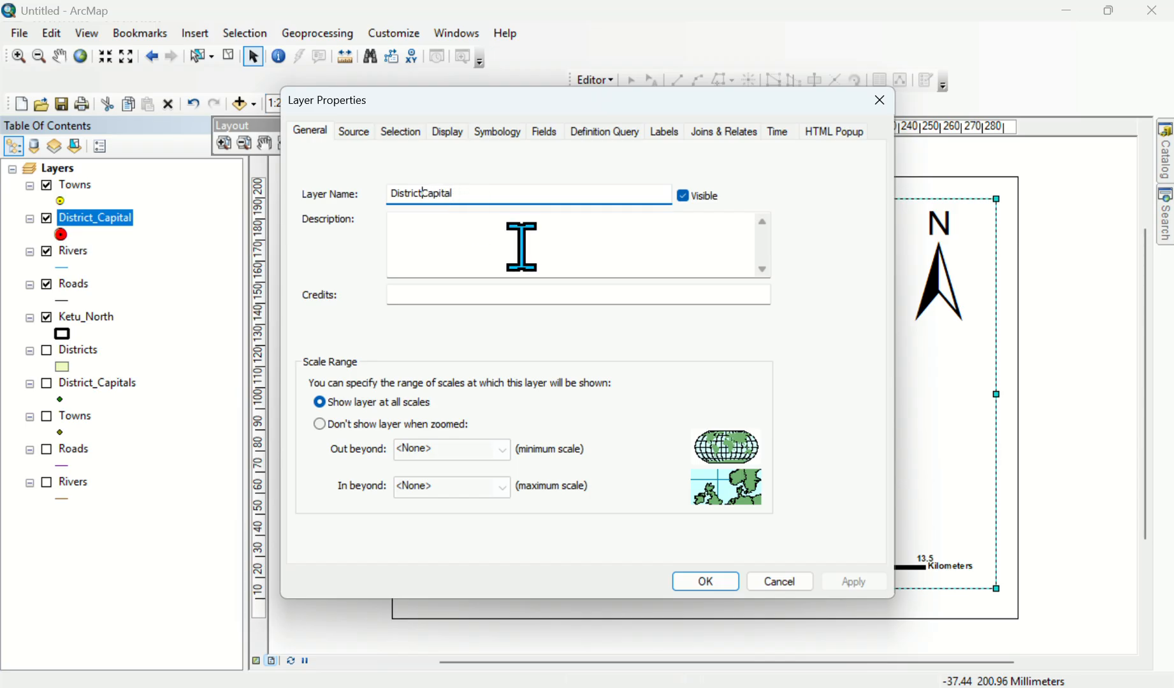
left_click(855, 582)
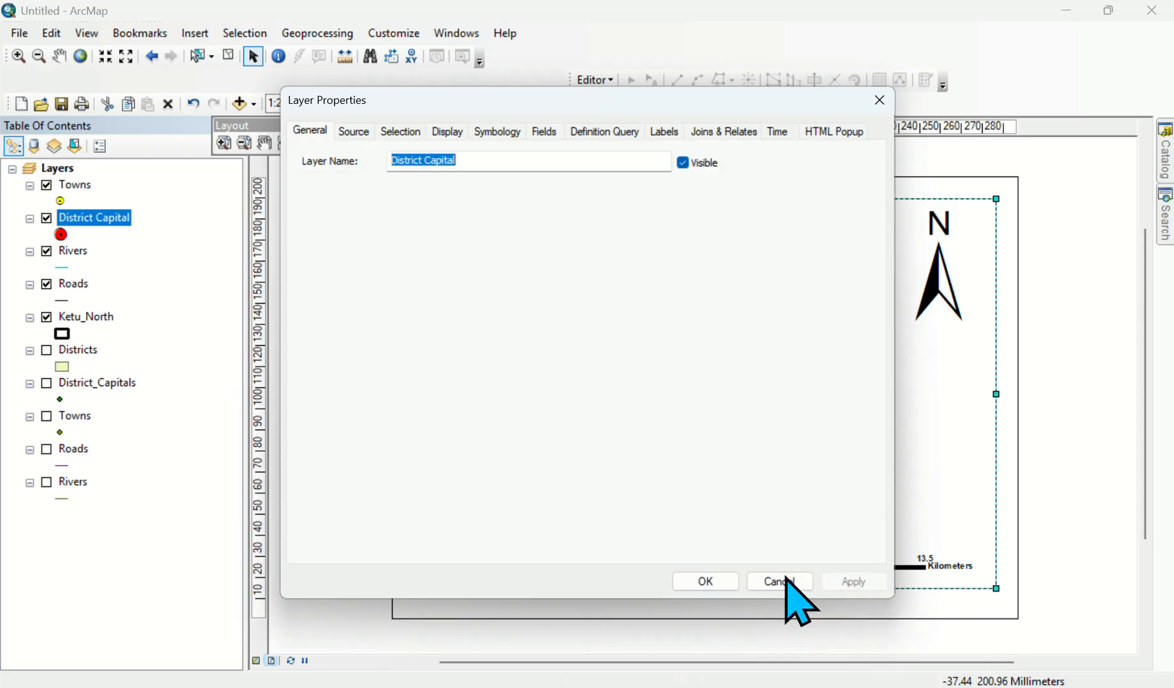
left_click(706, 582)
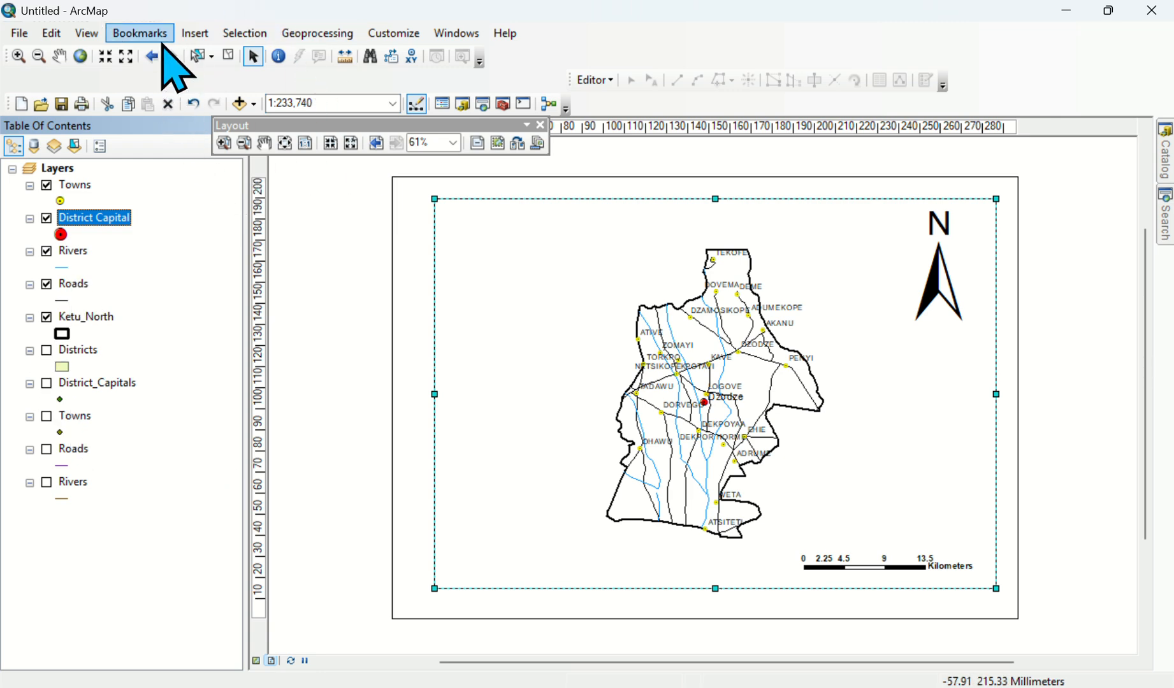
left_click_drag(76, 185, 87, 242)
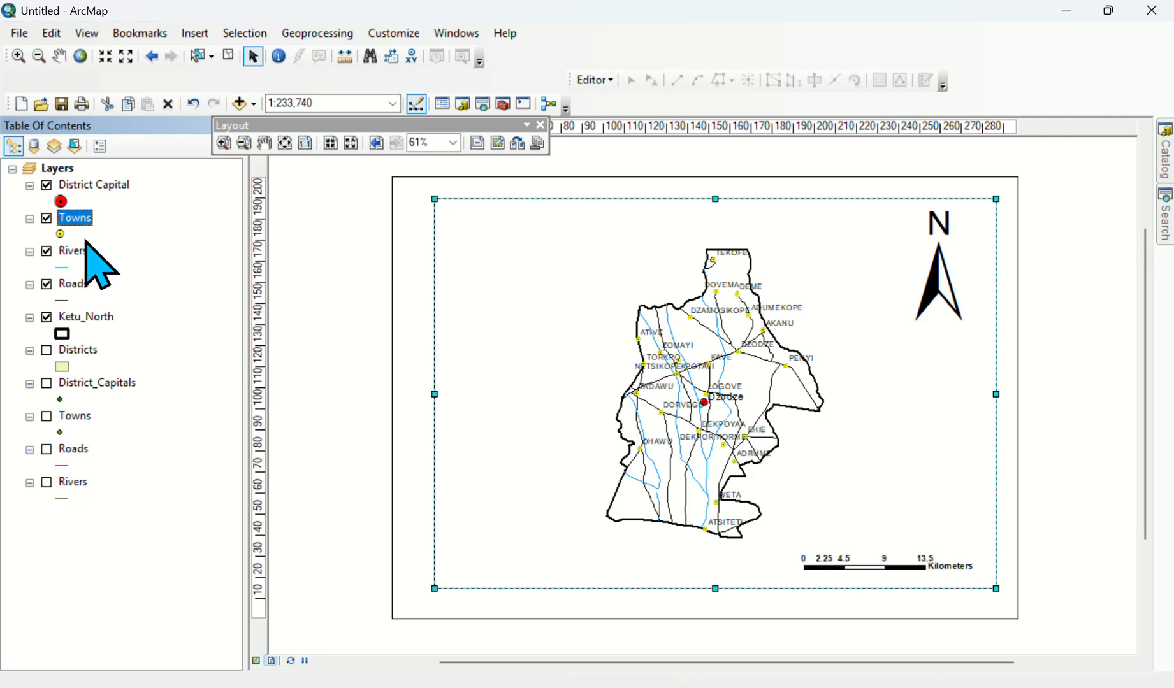
left_click(158, 220)
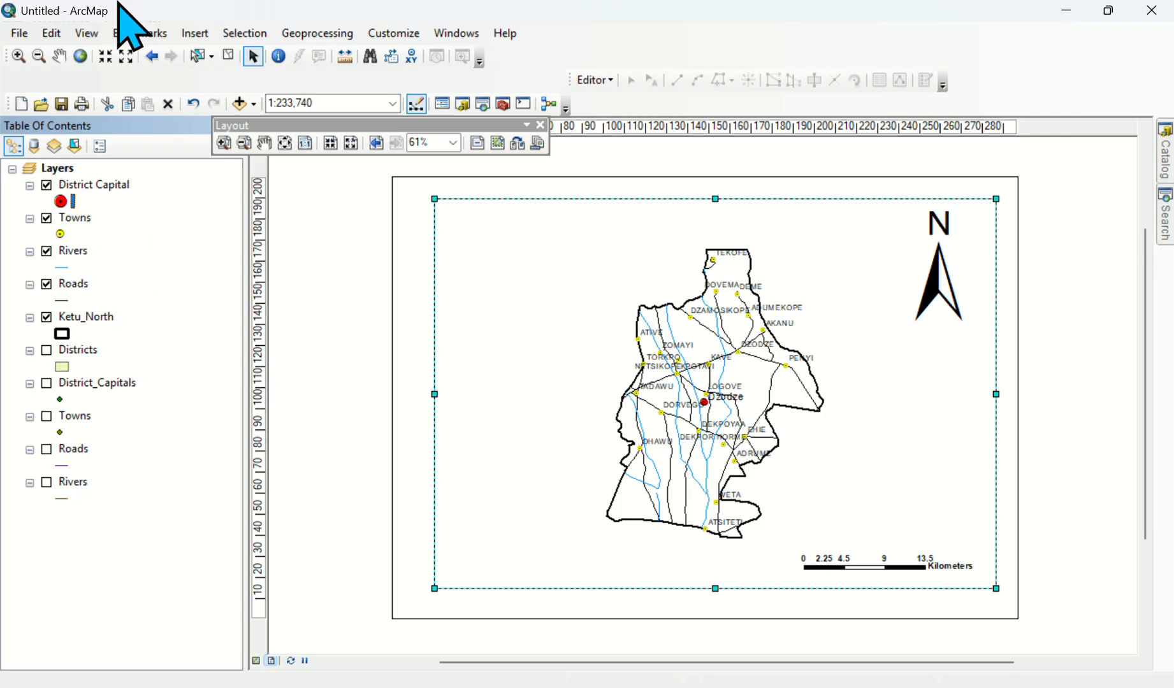
Start a one-column legend listing District Capital, Towns, Rivers, Roads and Ketu_North, with the title Legend and no frame.
left_click(195, 32)
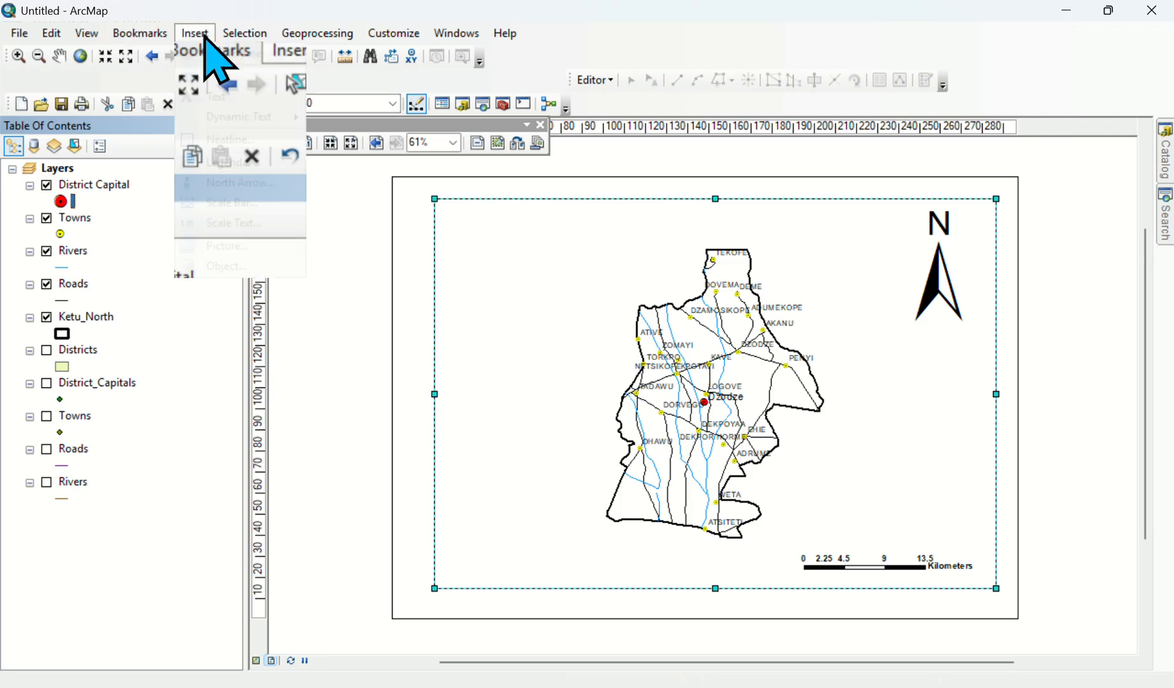
left_click(231, 162)
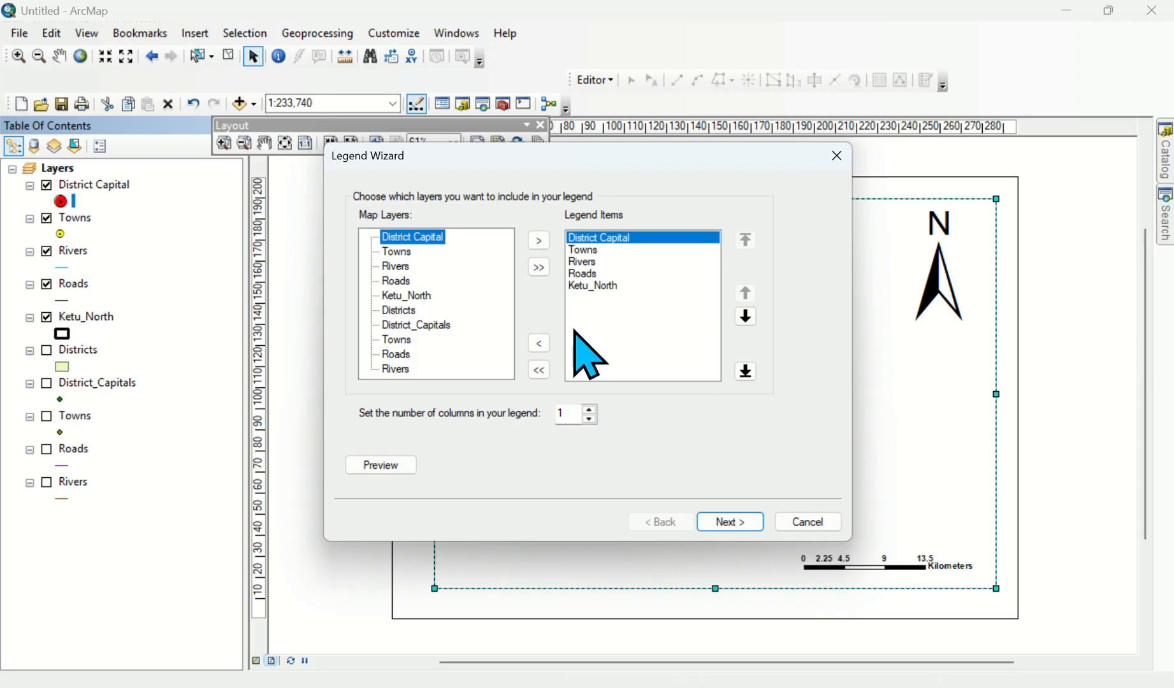
left_click(590, 237)
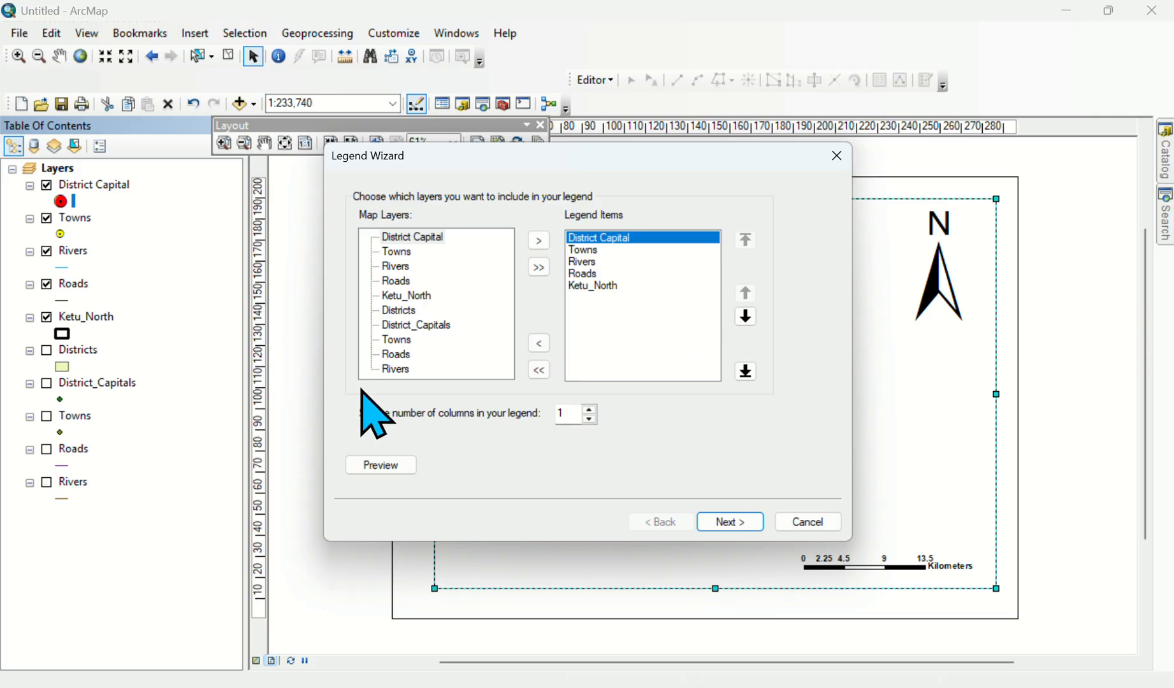
left_click(434, 326)
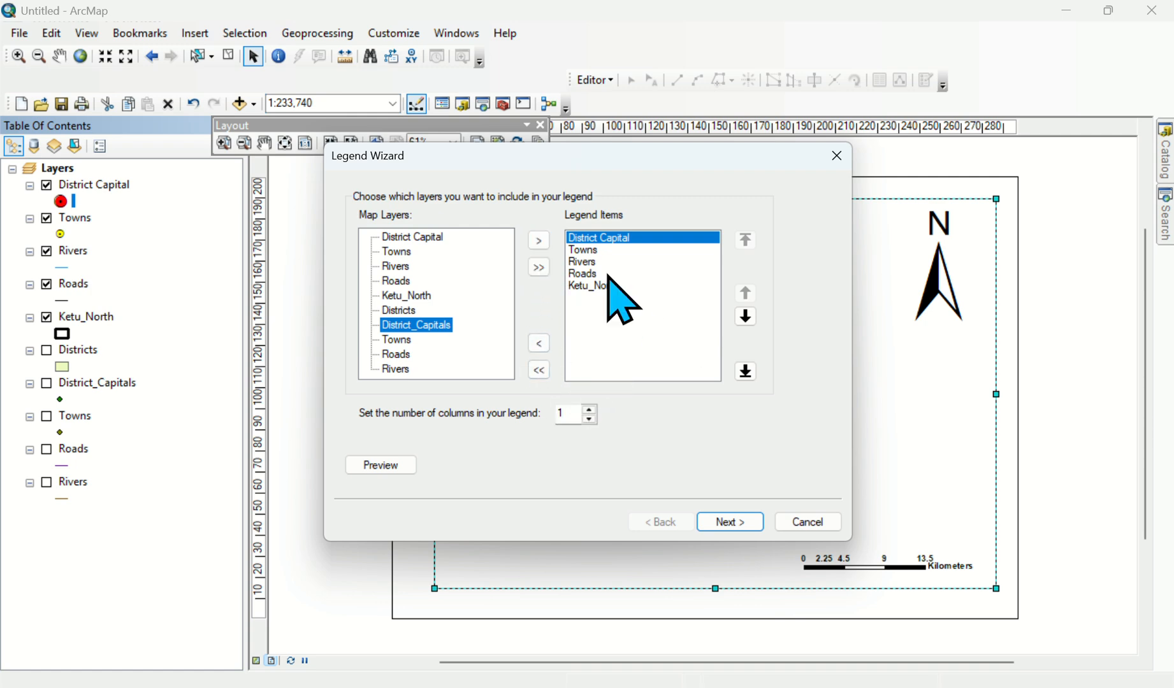
left_click(619, 333)
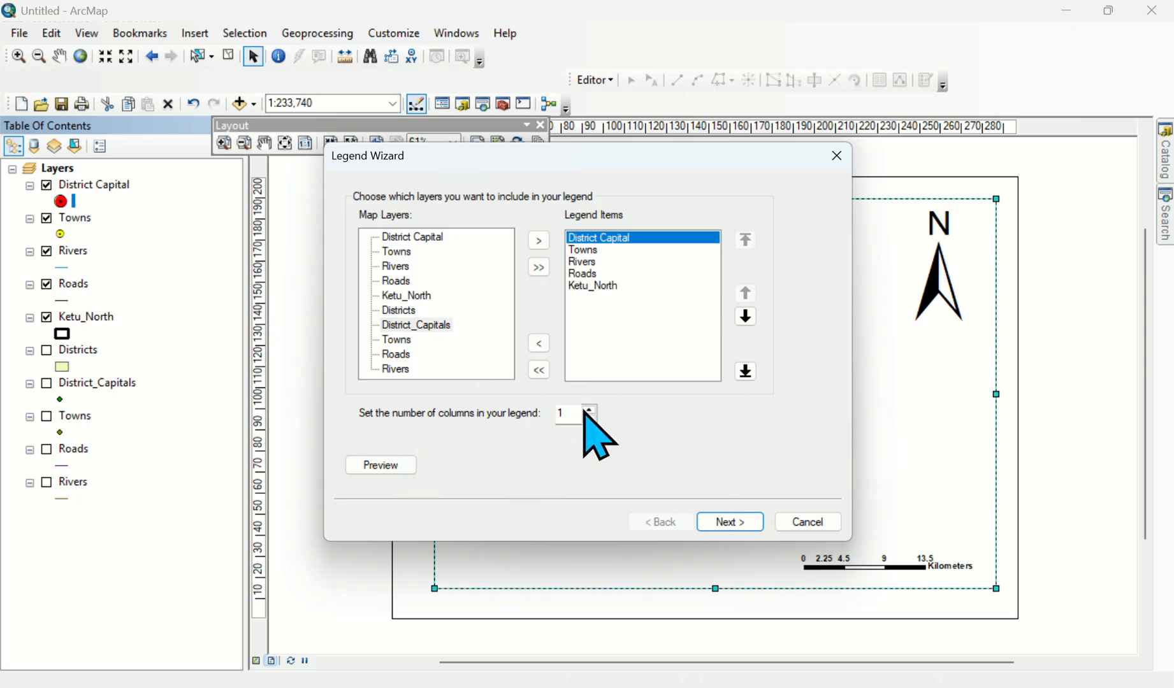
left_click(730, 522)
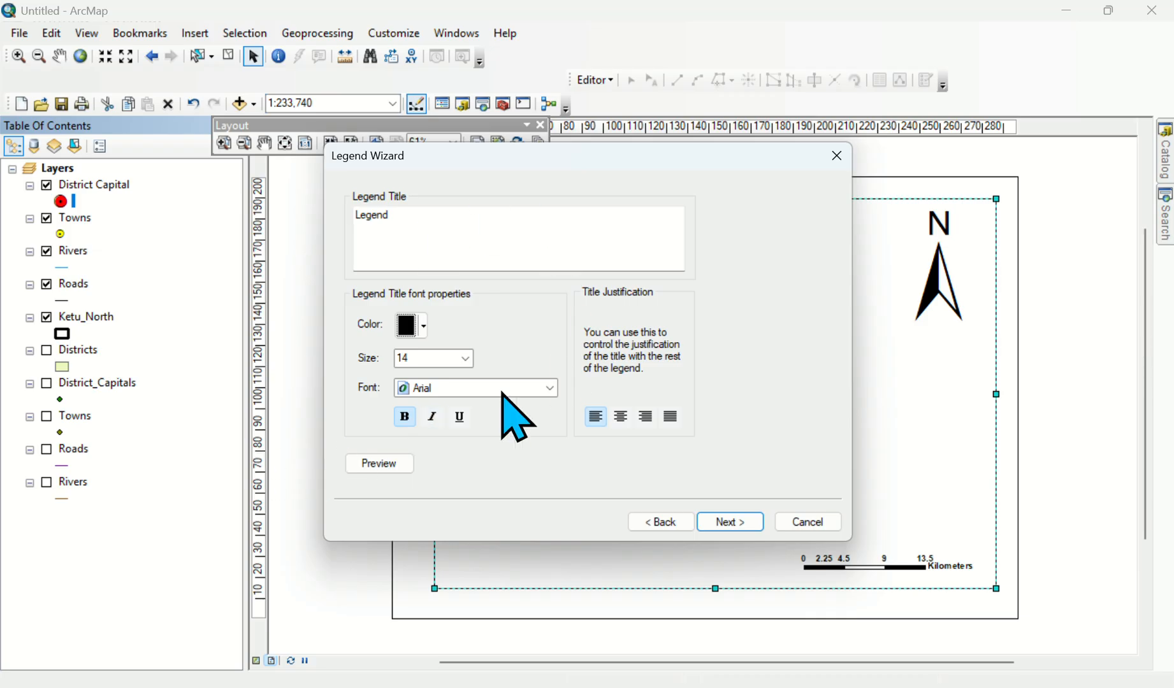
left_click(735, 521)
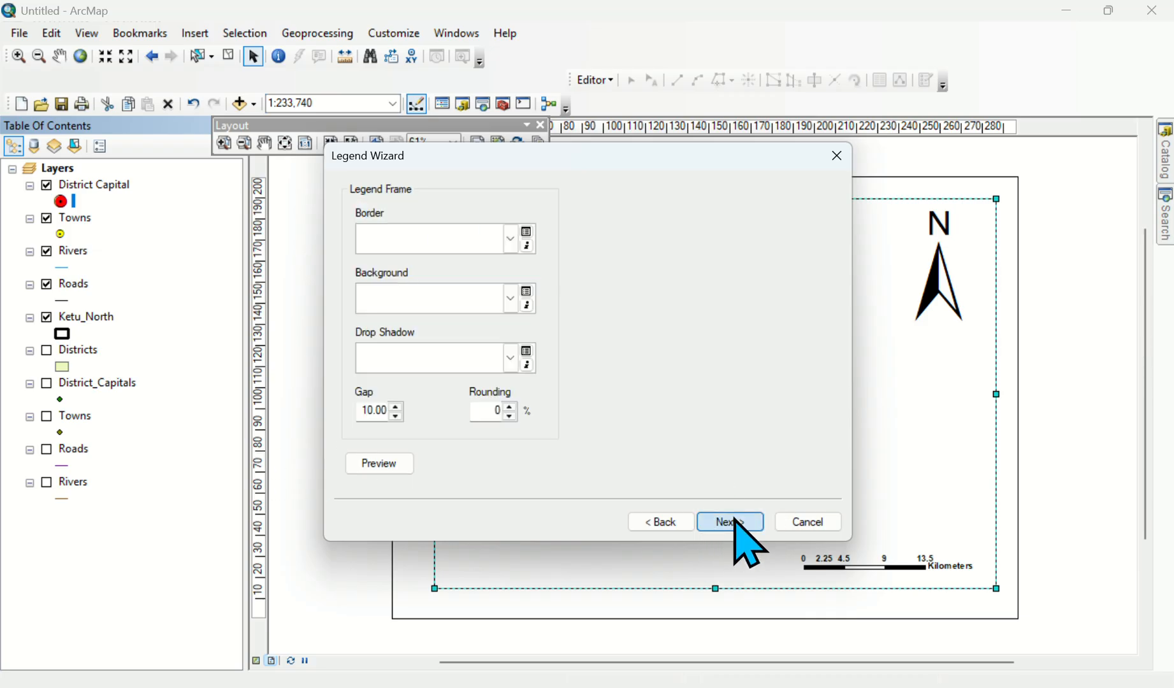
left_click(730, 522)
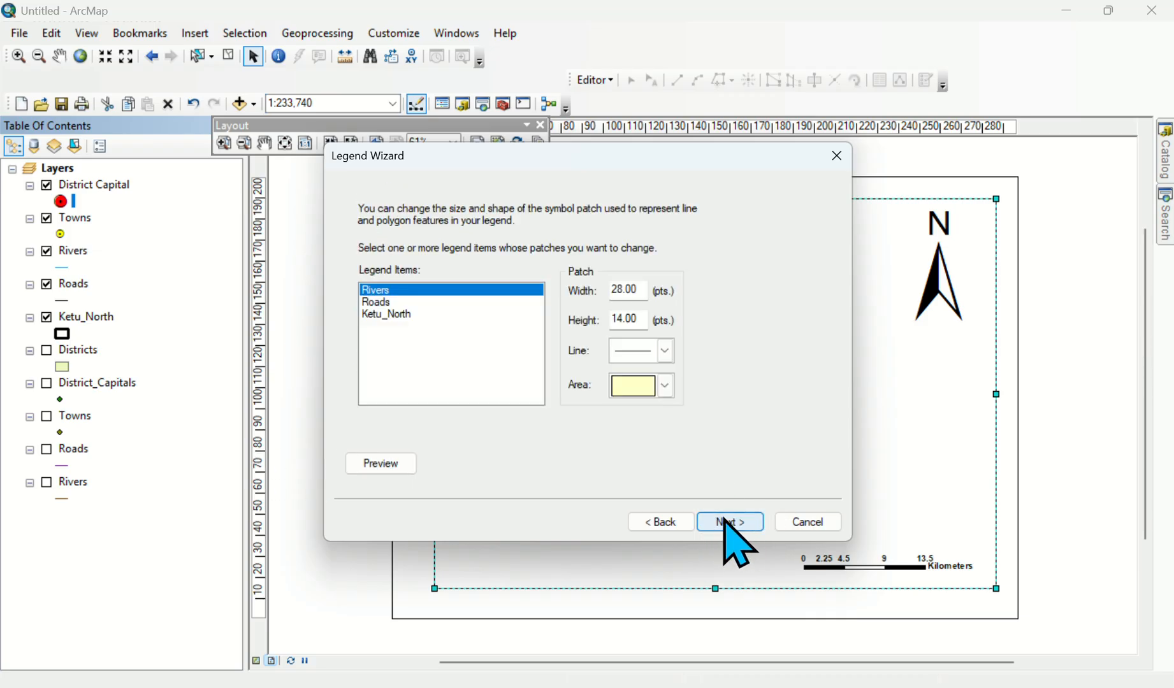
Set the Ketu_North legend patch to the Natural Area shape and finish inserting the legend.
left_click(387, 315)
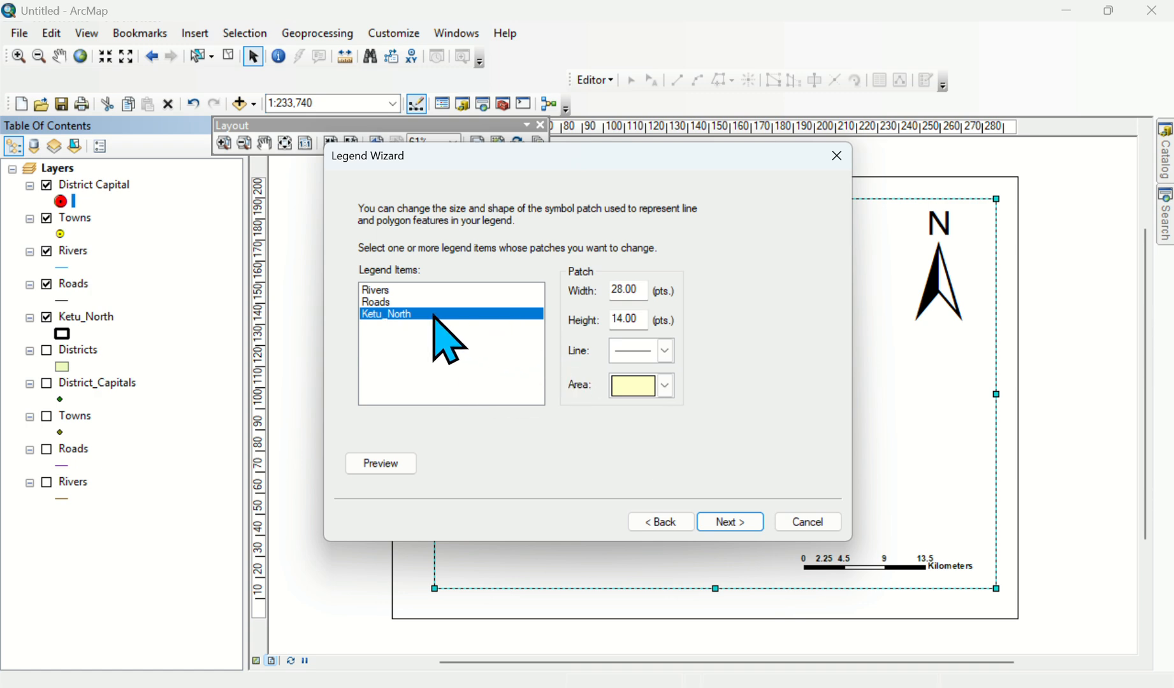
left_click(631, 388)
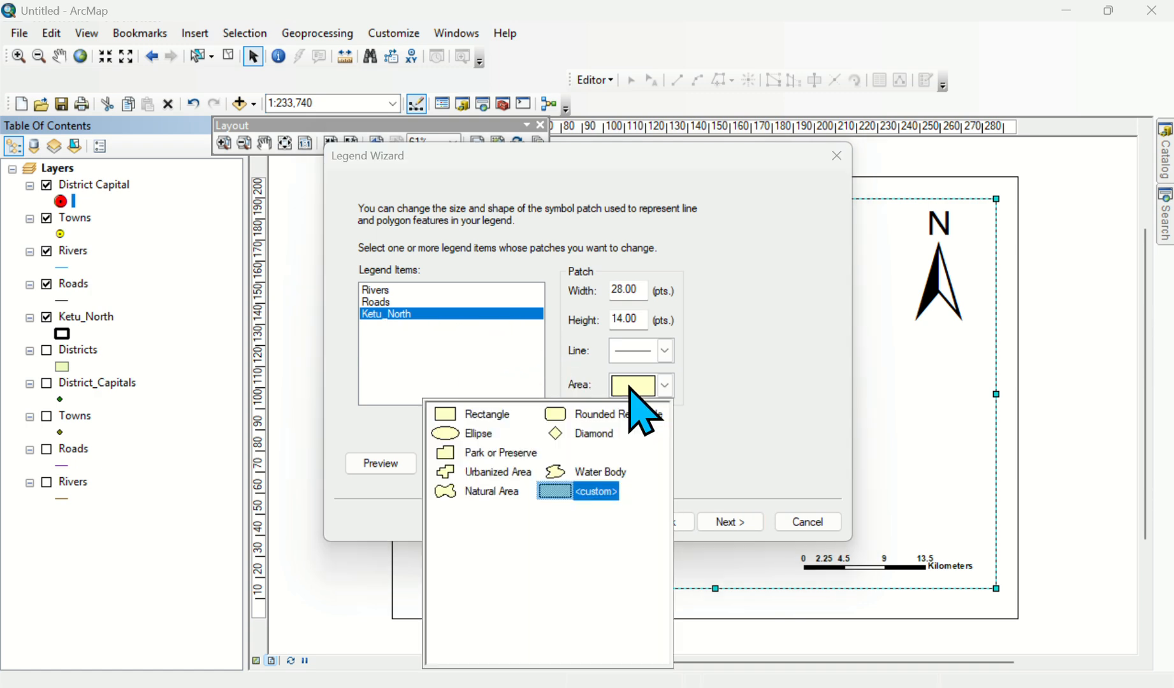
left_click(495, 475)
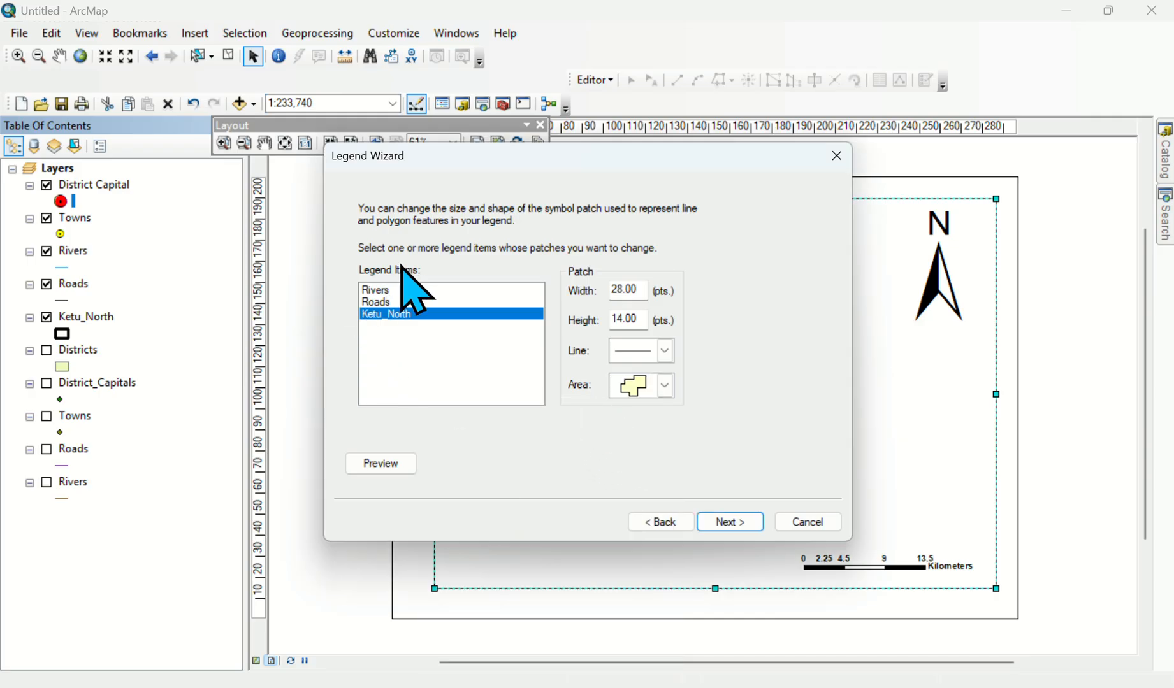
left_click(655, 388)
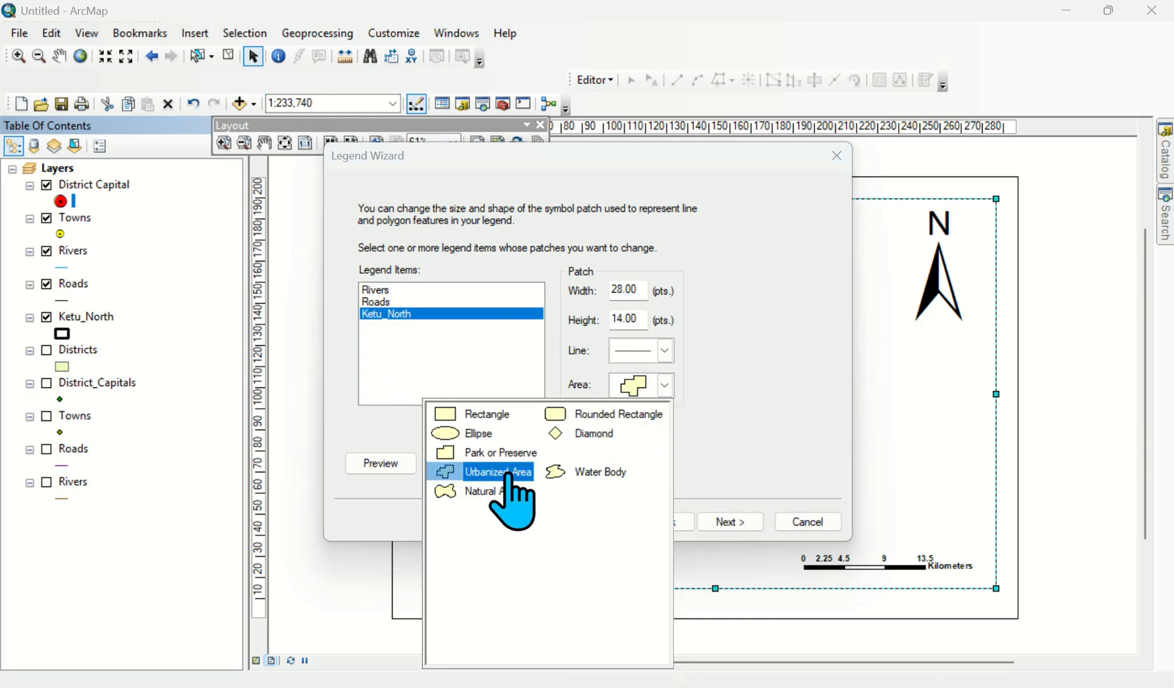
left_click(490, 491)
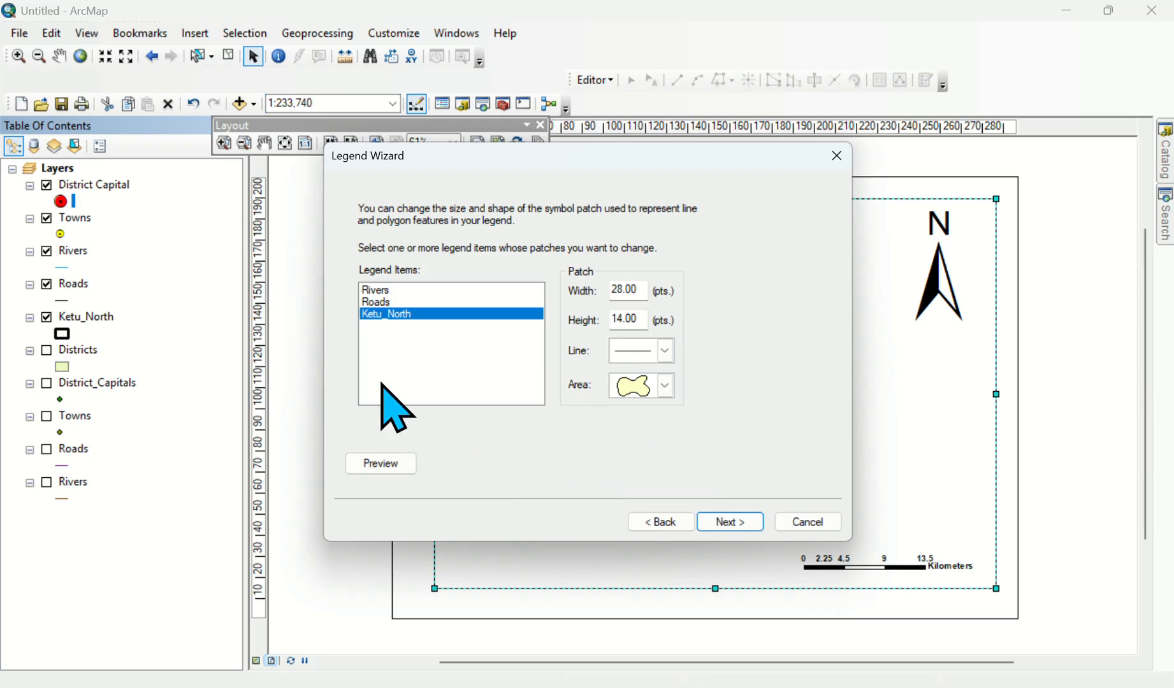
left_click(731, 522)
left_click(730, 522)
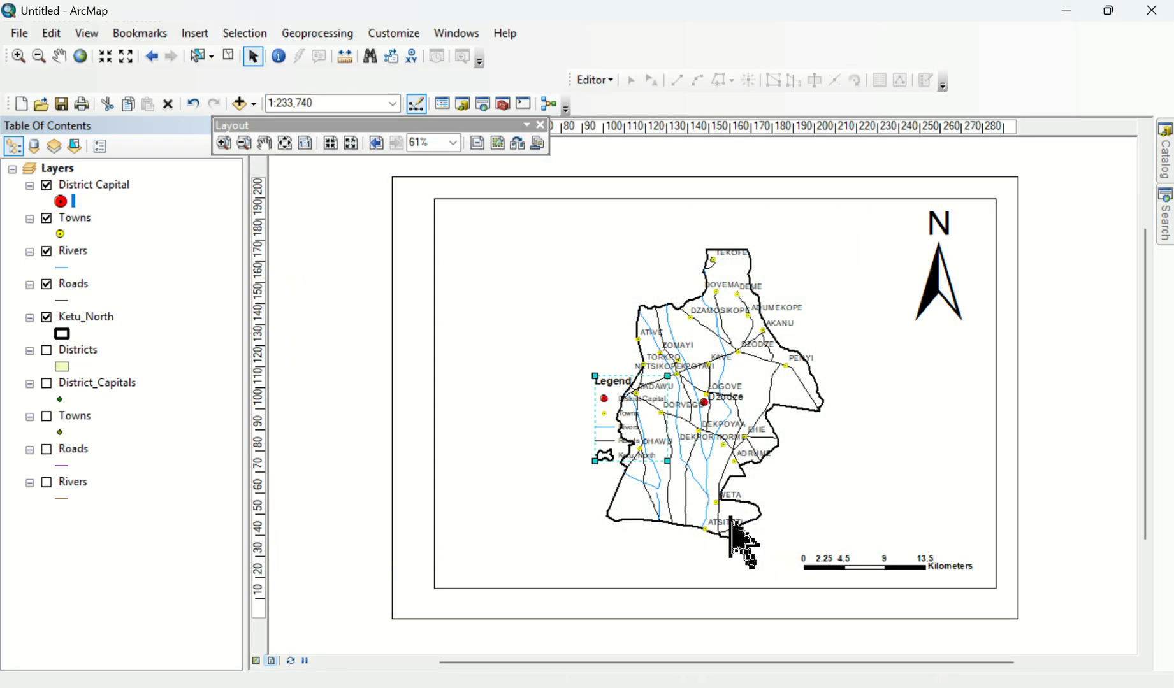
Move the legend to the lower-left corner of the data frame and enlarge it to fill the space beside the district.
left_click_drag(629, 417, 531, 506)
left_click_drag(561, 454, 671, 415)
left_click_drag(558, 468, 507, 524)
left_click_drag(575, 430, 637, 393)
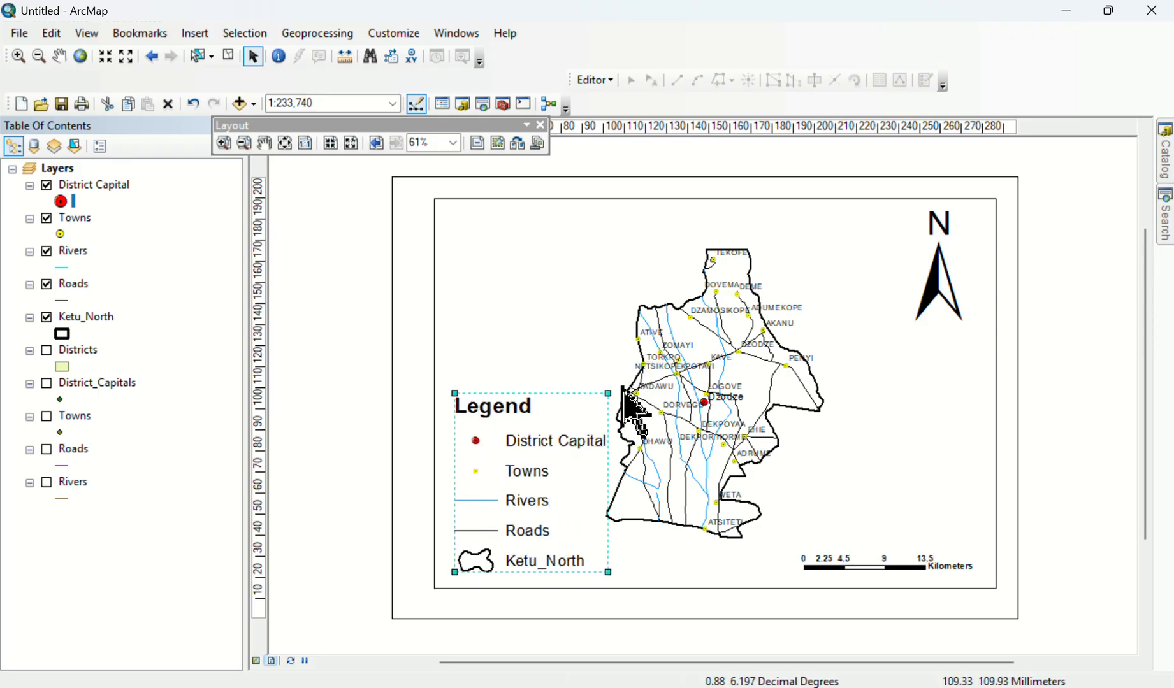
left_click_drag(606, 391, 596, 418)
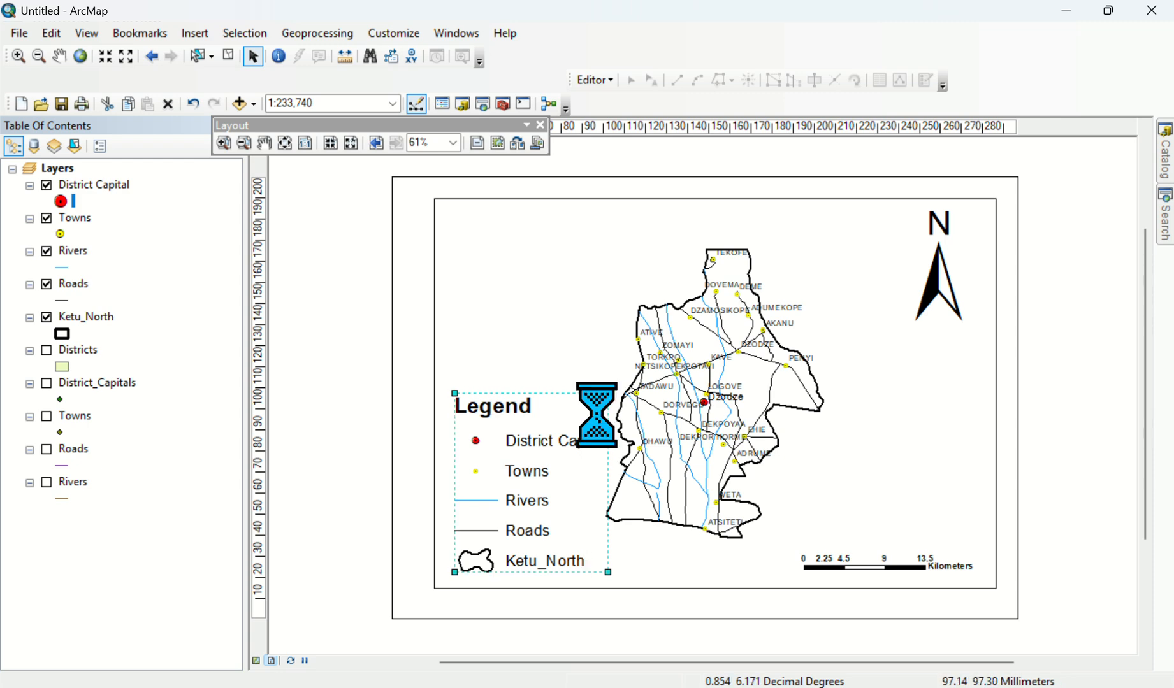
Shift the data frame slightly down and to the right on the page and deselect it.
left_click(558, 325)
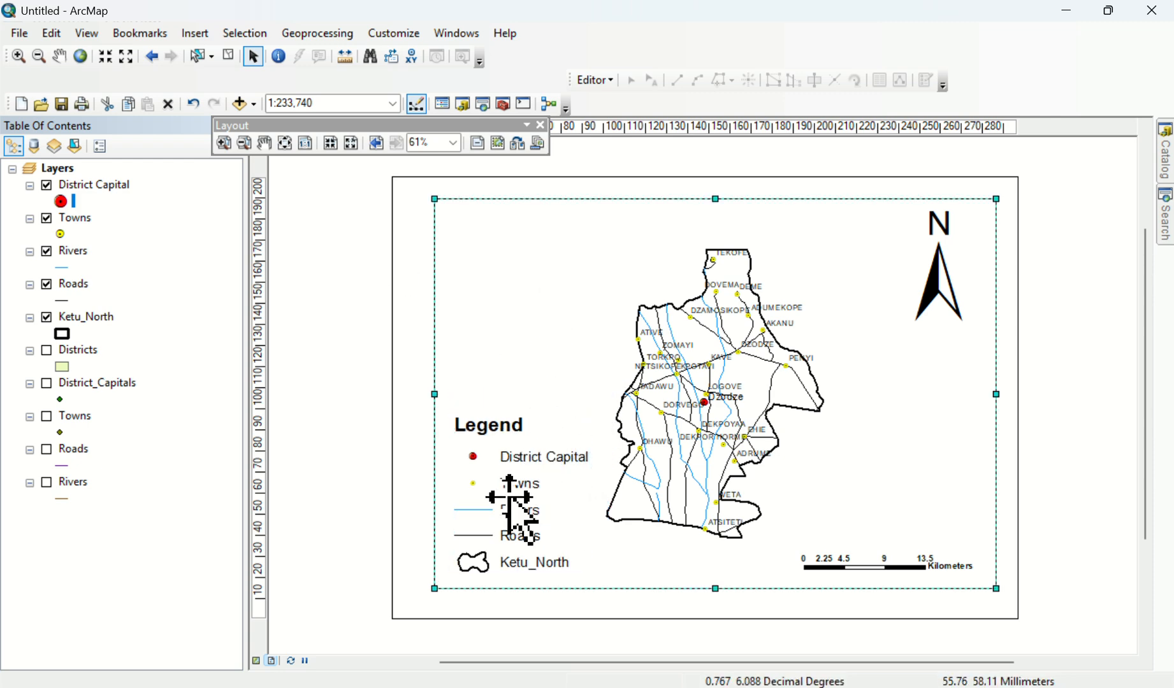
left_click_drag(507, 501, 484, 486)
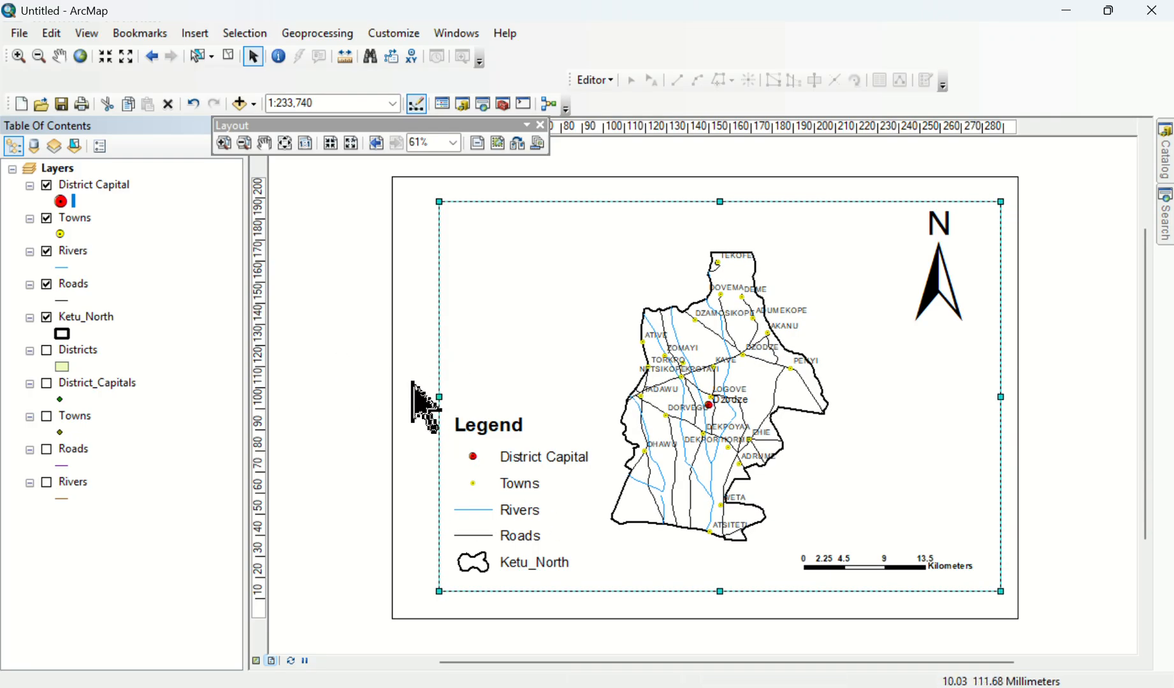
left_click(414, 409)
left_click(503, 458)
right_click(504, 458)
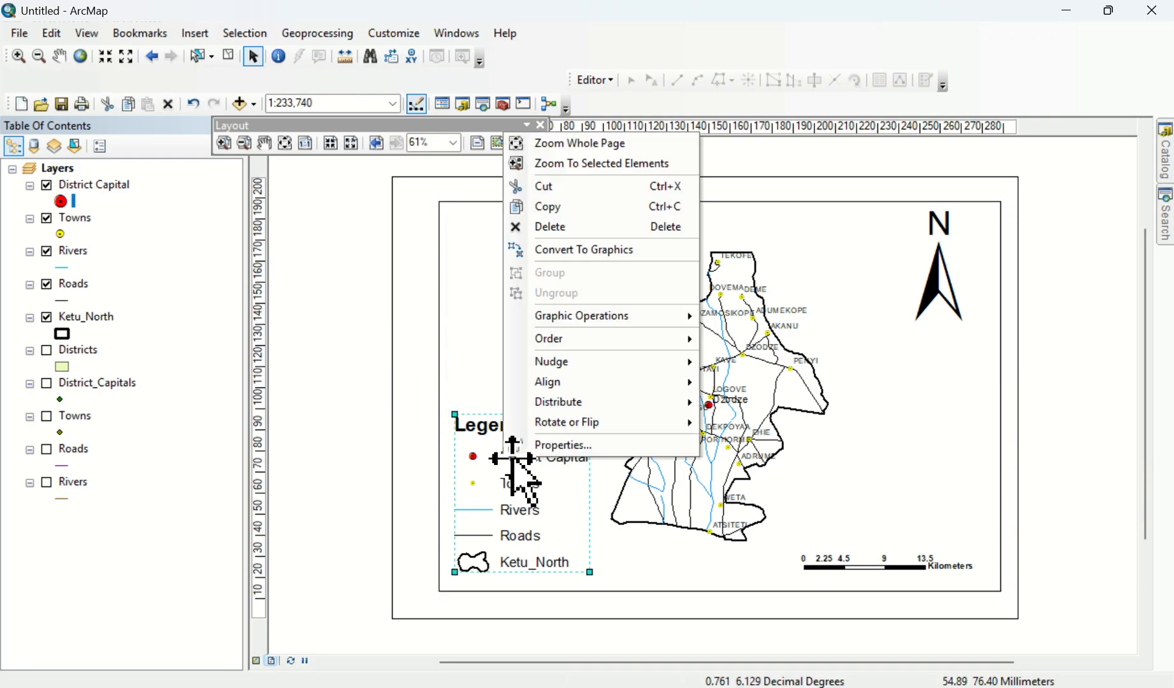
left_click(586, 446)
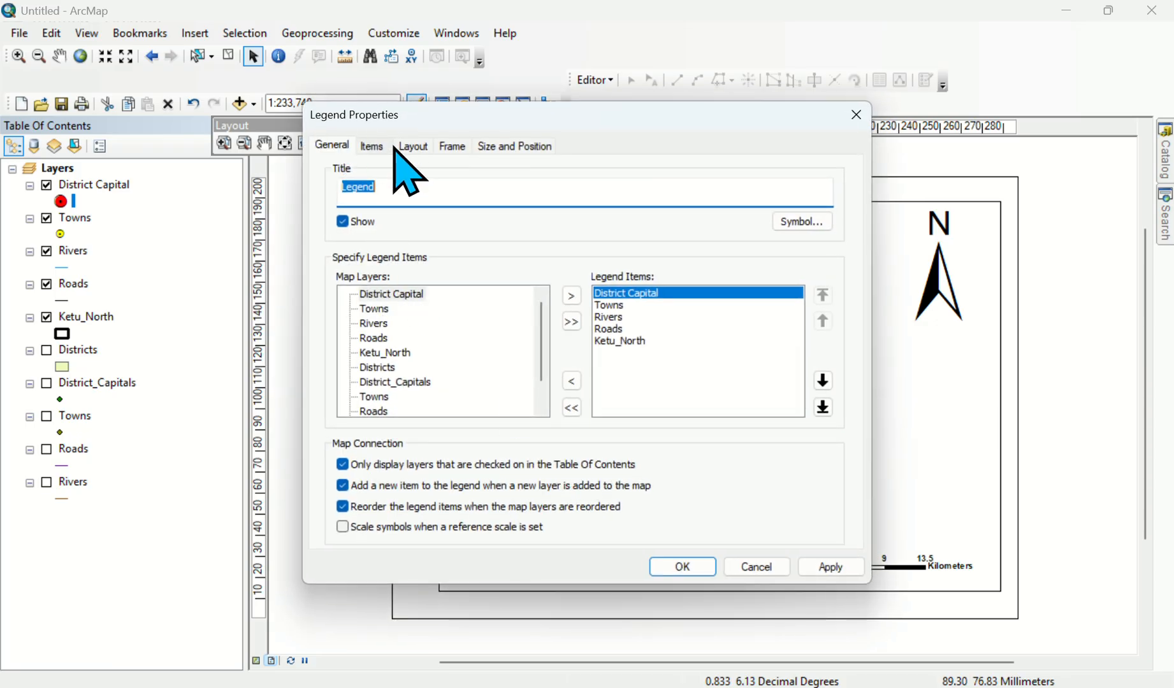
left_click(373, 147)
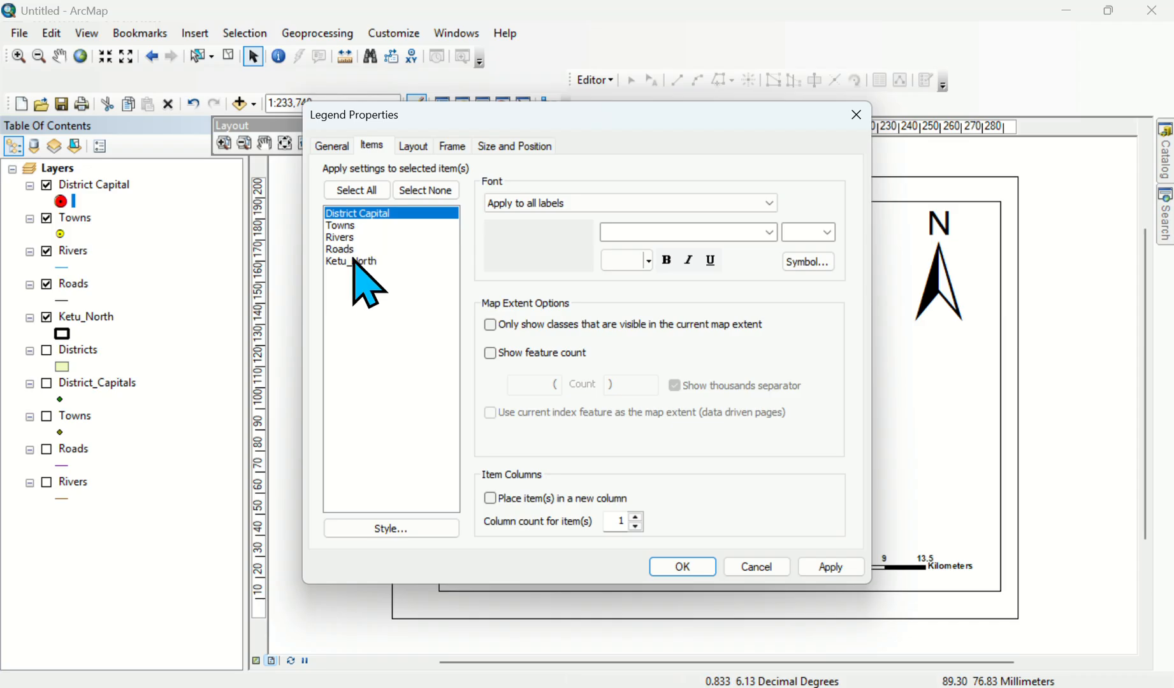
left_click(363, 190)
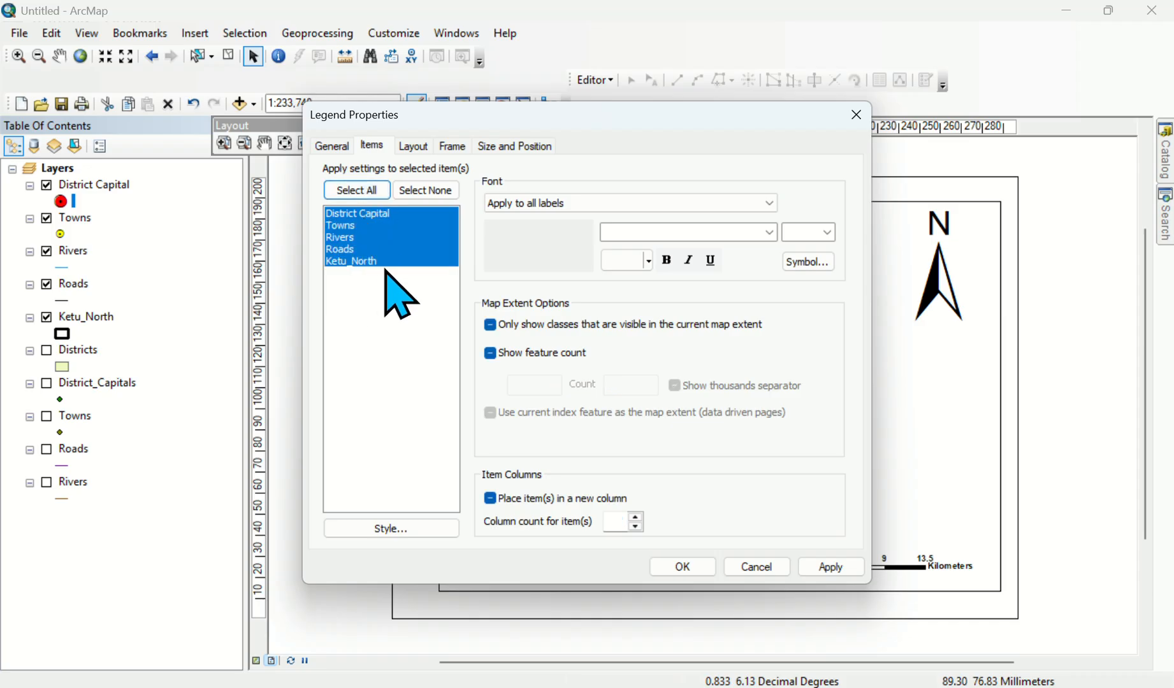
left_click(828, 232)
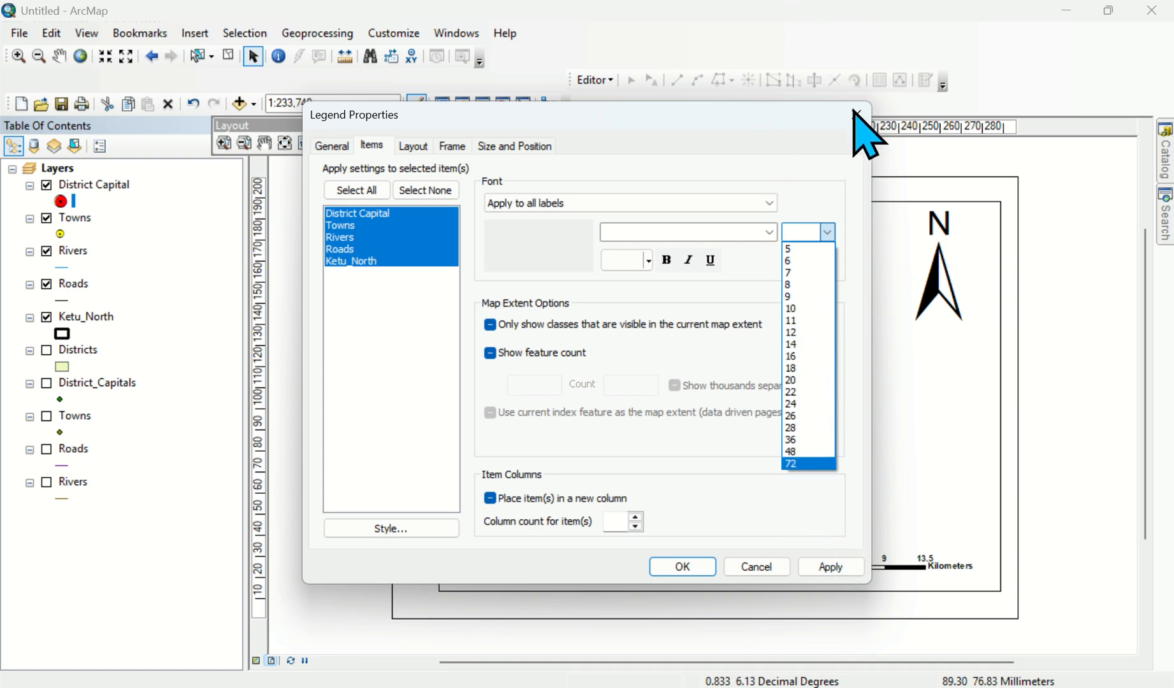
left_click(838, 145)
left_click(856, 116)
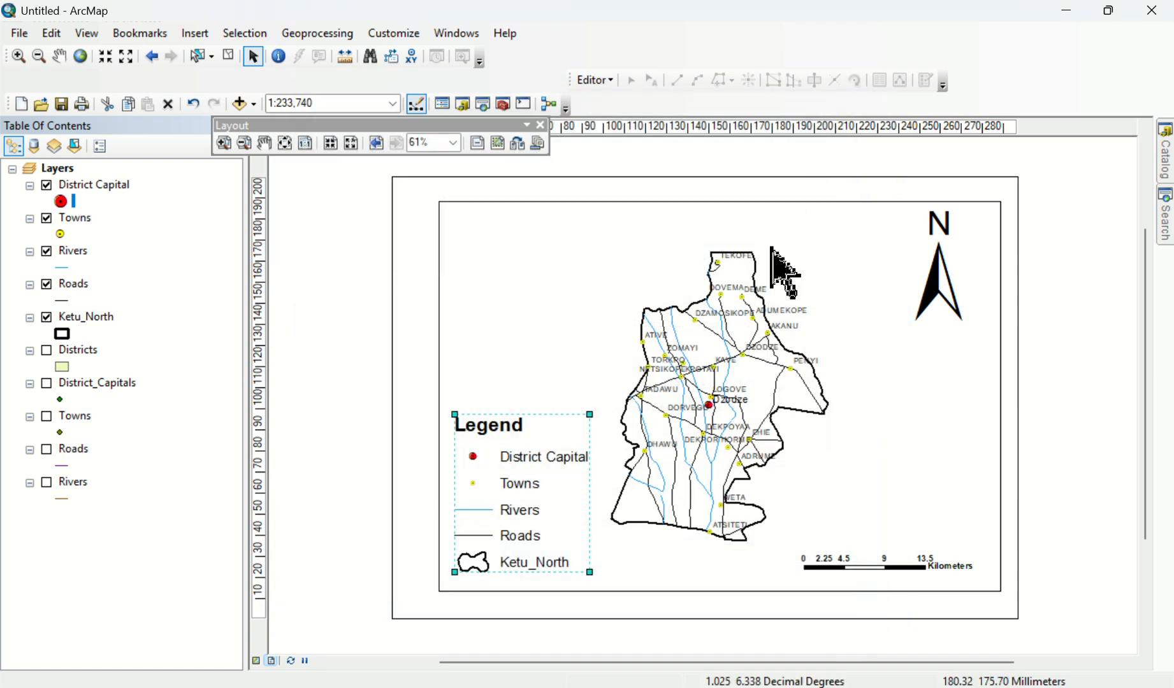
left_click(503, 342)
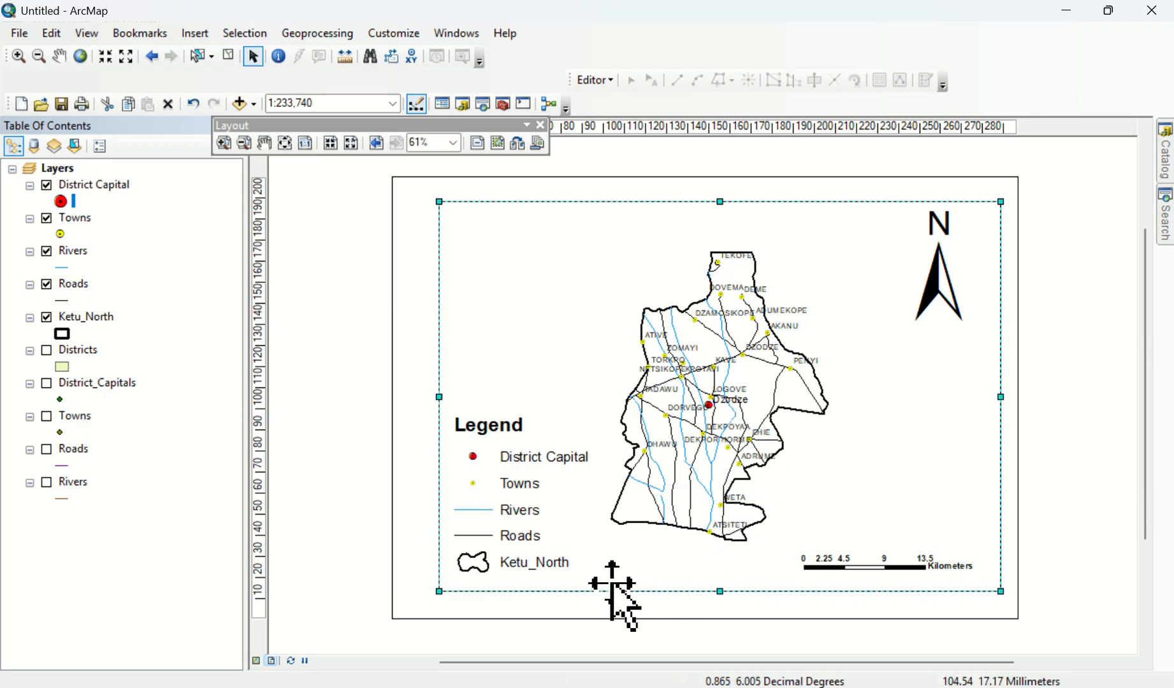
Insert the map title MAP OF KETU NORTH and move it just below the data frame's upper edge.
left_click(195, 33)
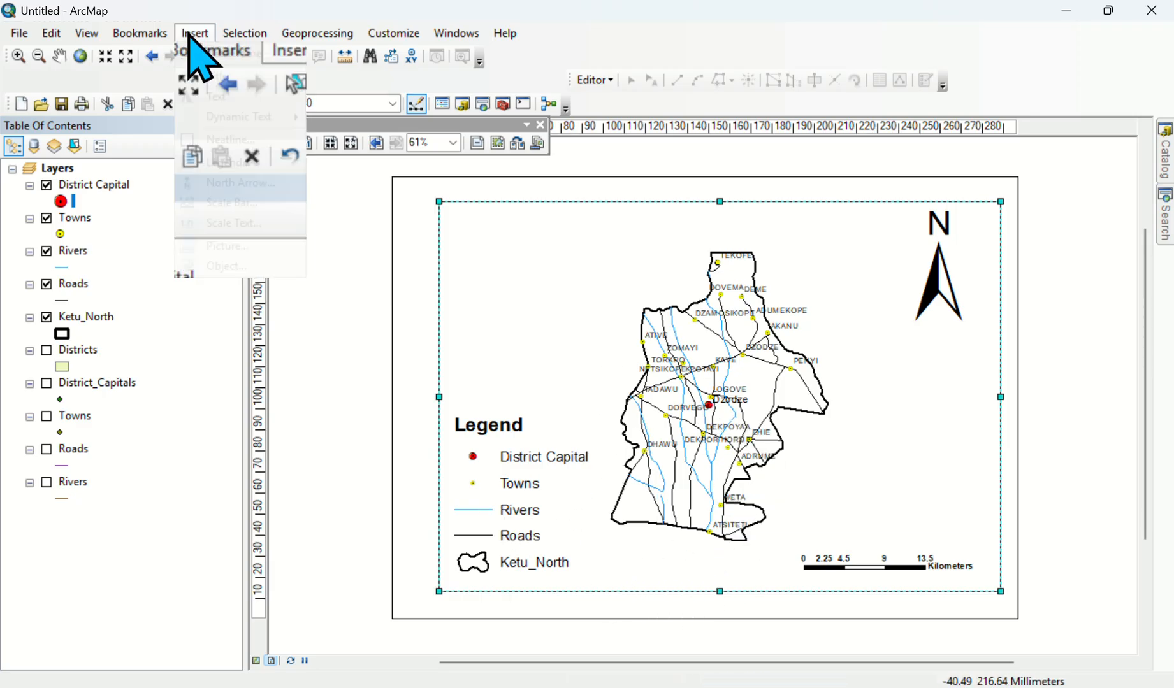
left_click(218, 76)
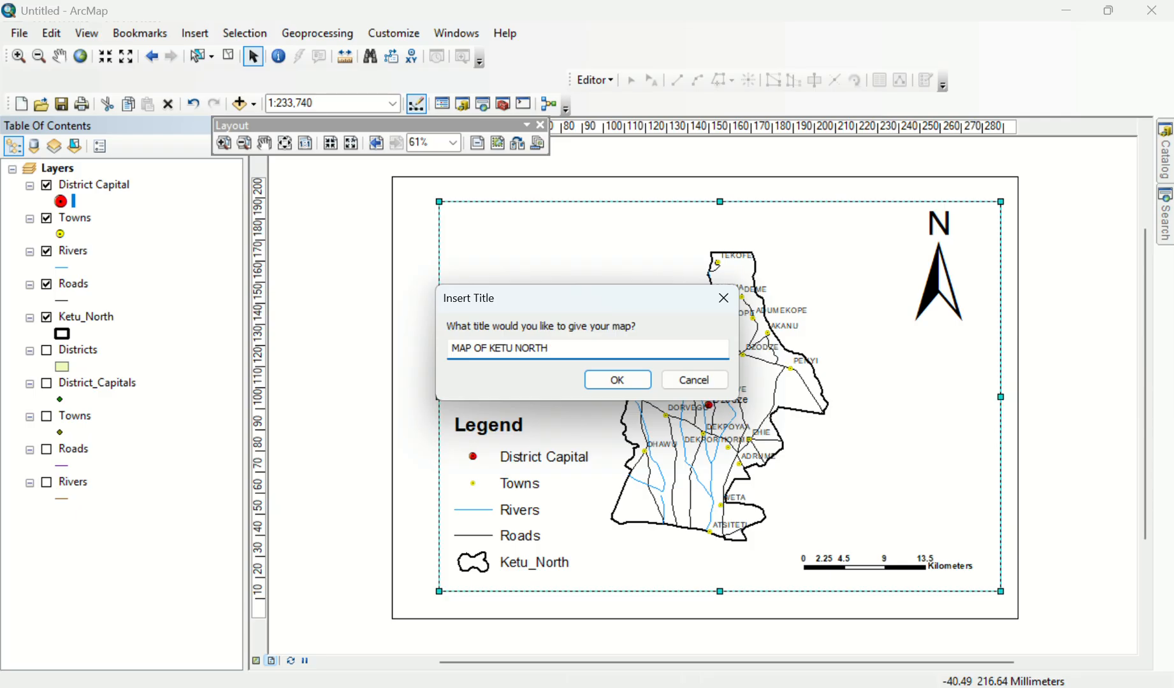
left_click(617, 380)
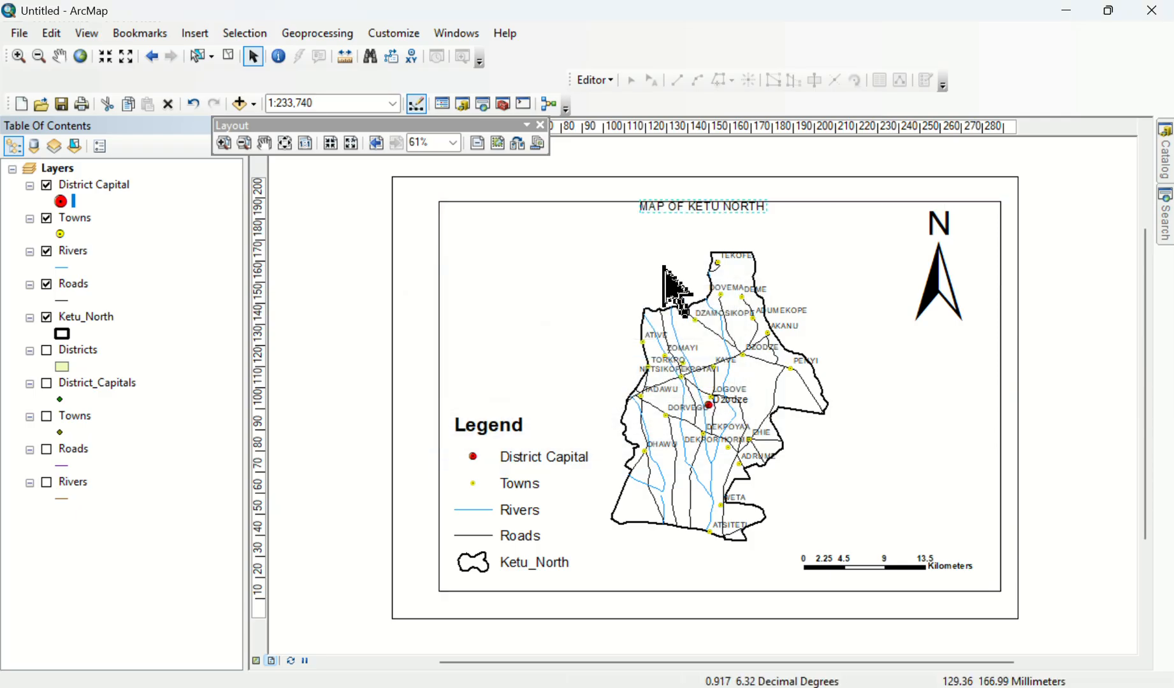
left_click_drag(672, 202, 674, 218)
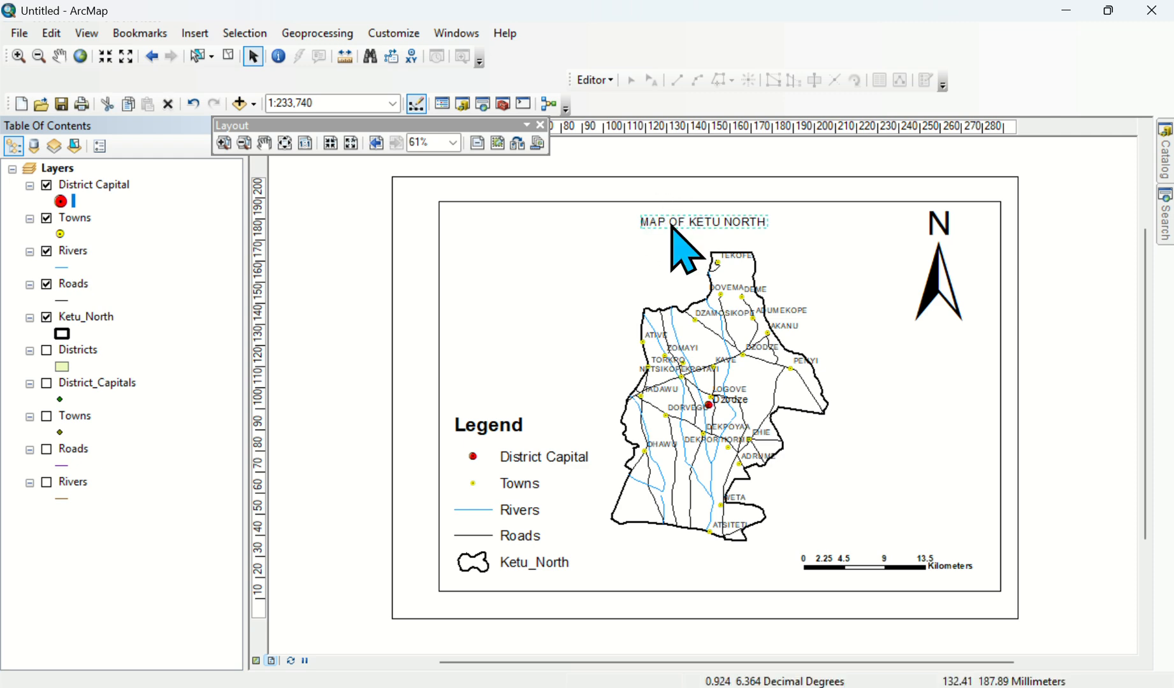
Format the map title MAP OF KETU NORTH as bold, size 24 text and deselect it.
right_click(673, 224)
left_click(787, 542)
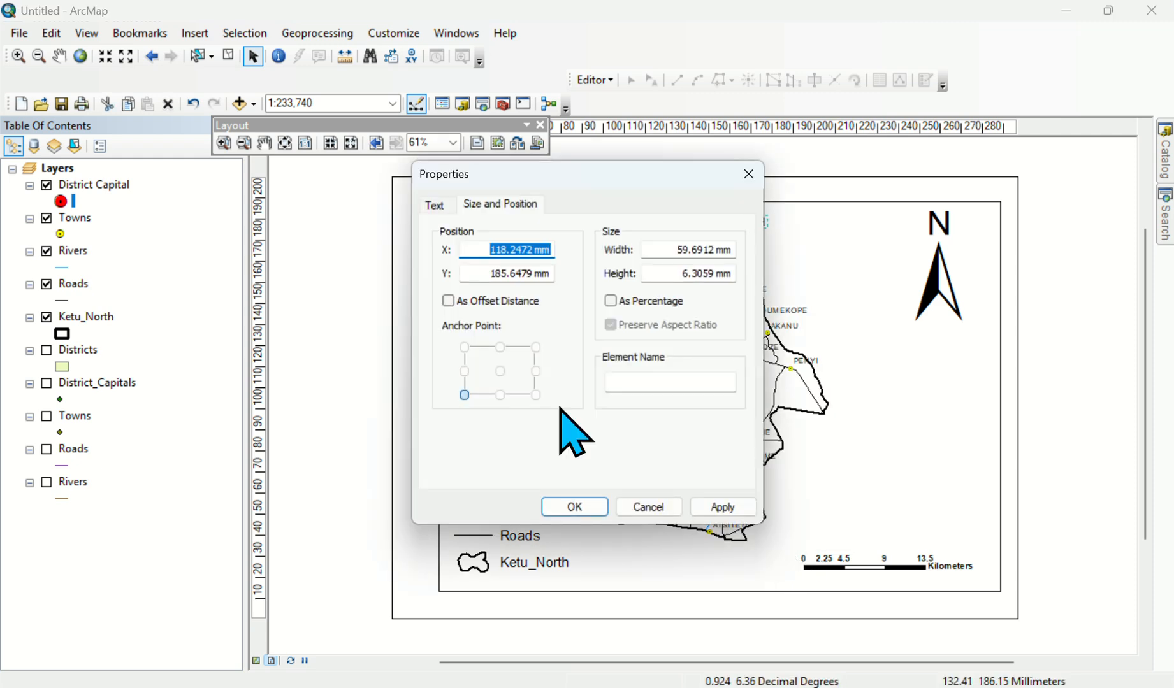
left_click(439, 204)
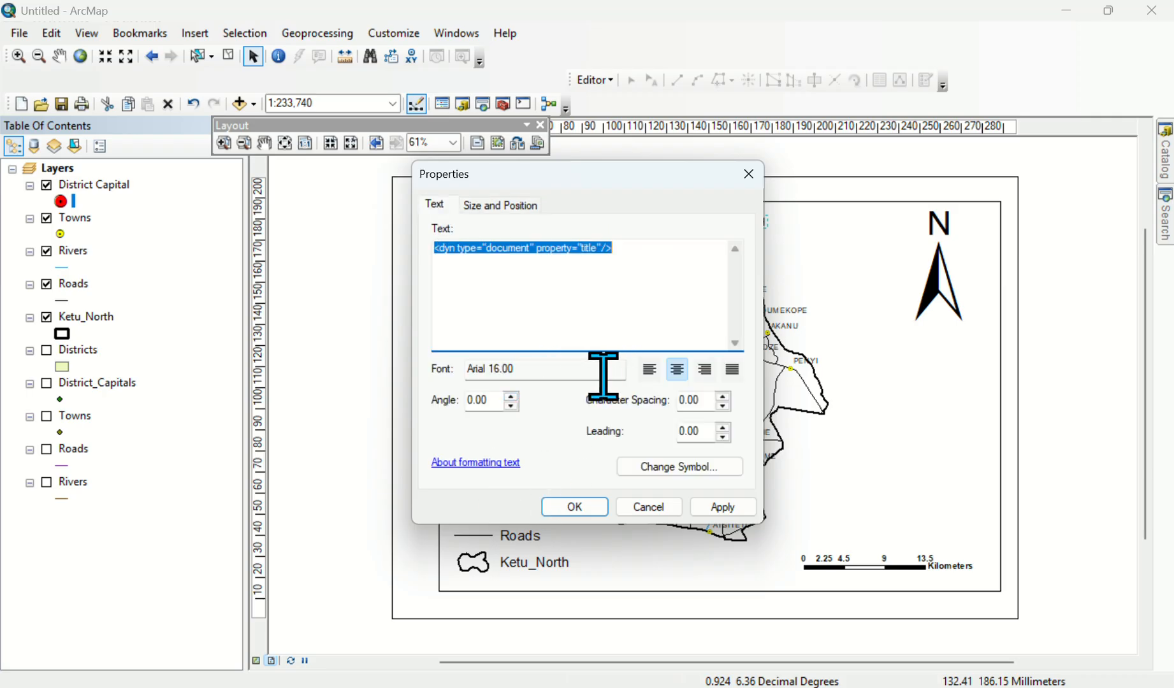
left_click(678, 466)
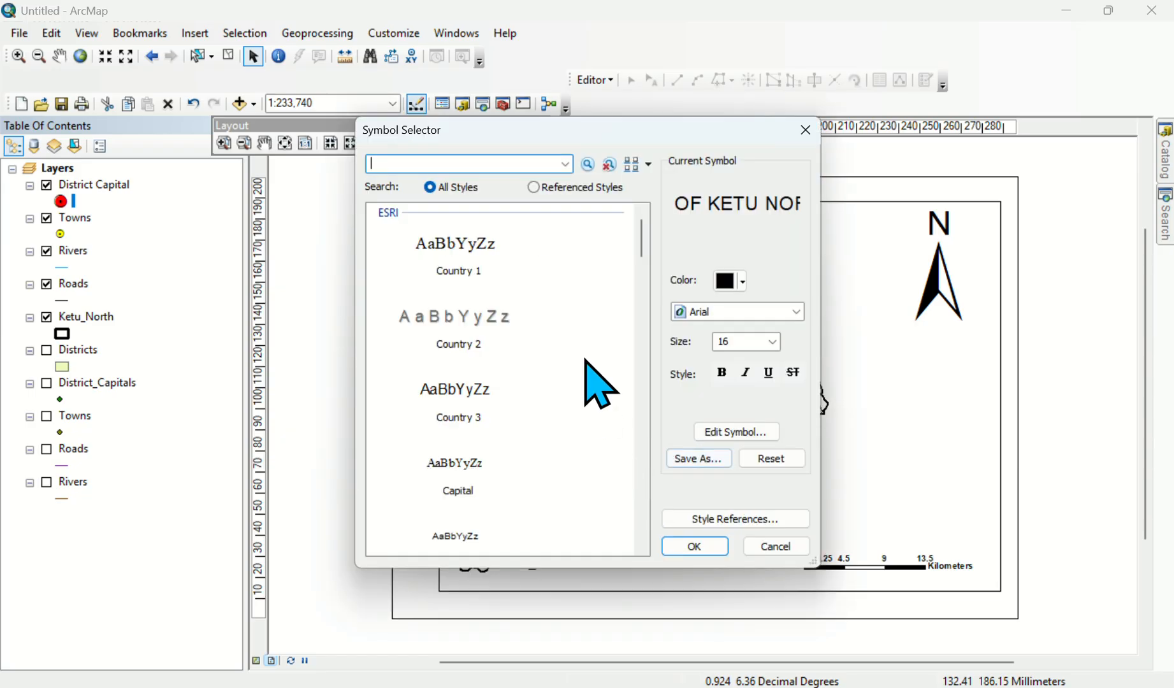
left_click(773, 342)
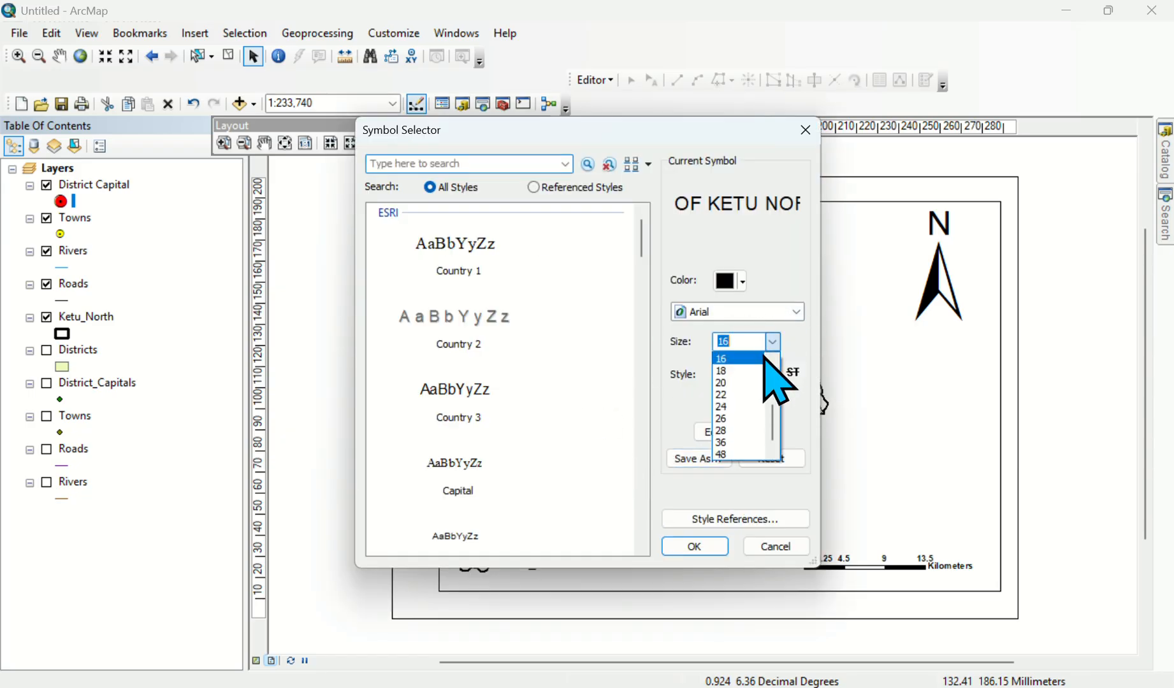
left_click(726, 407)
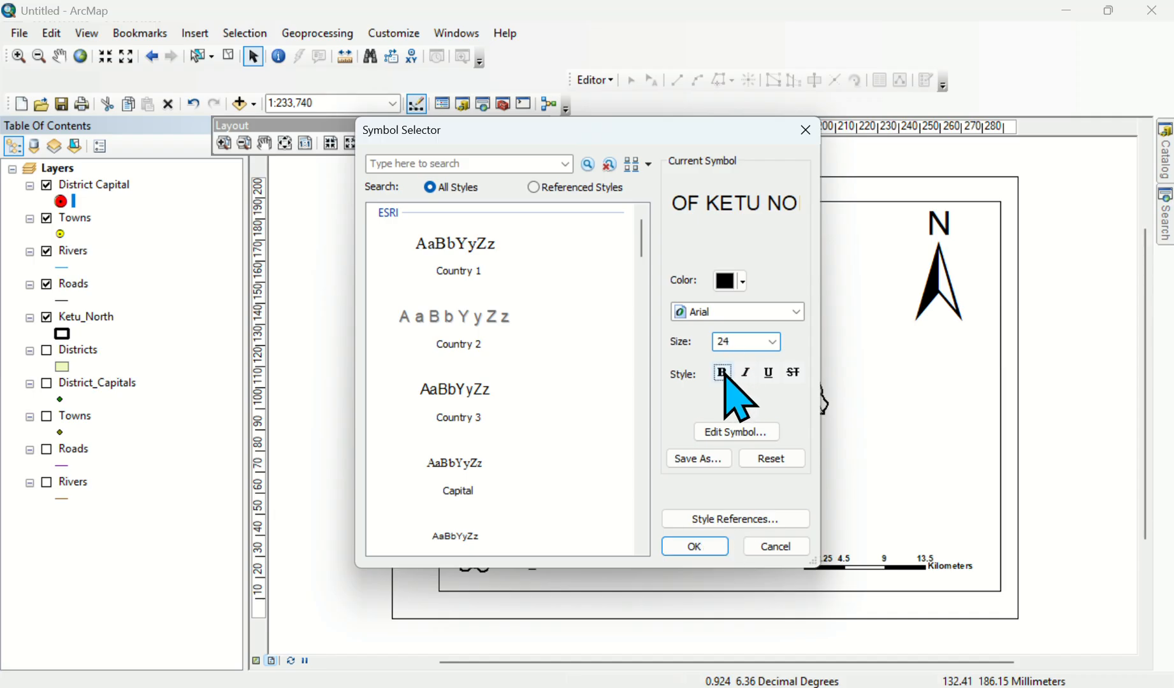
left_click(723, 374)
left_click(695, 547)
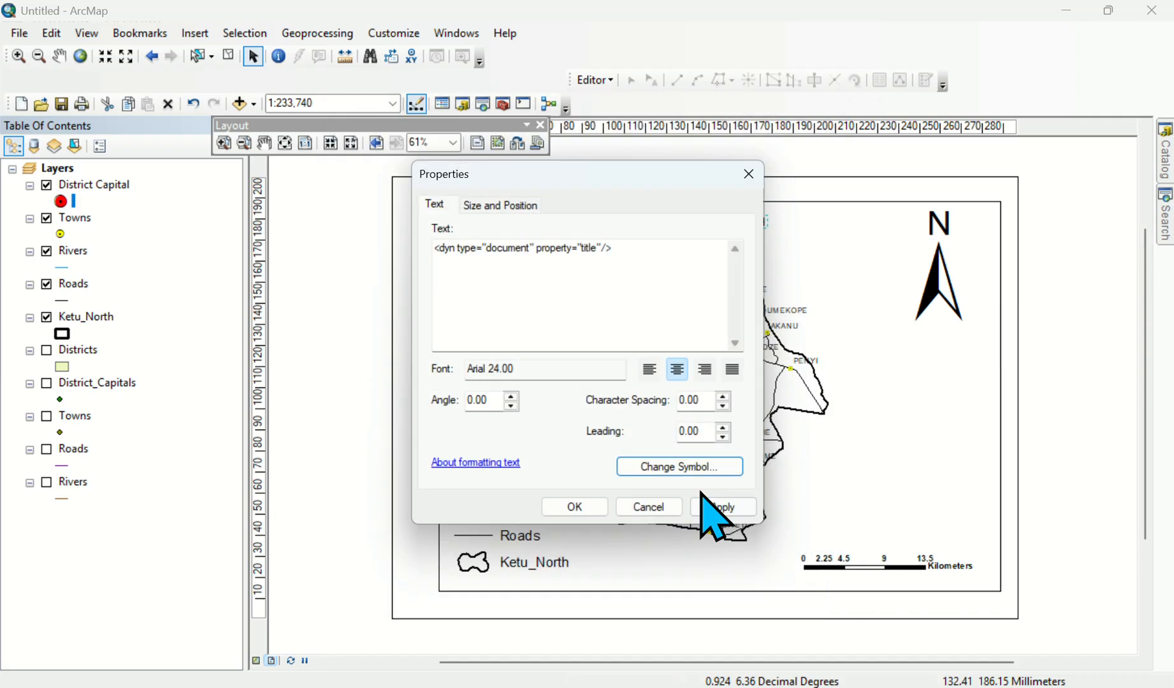
left_click(701, 508)
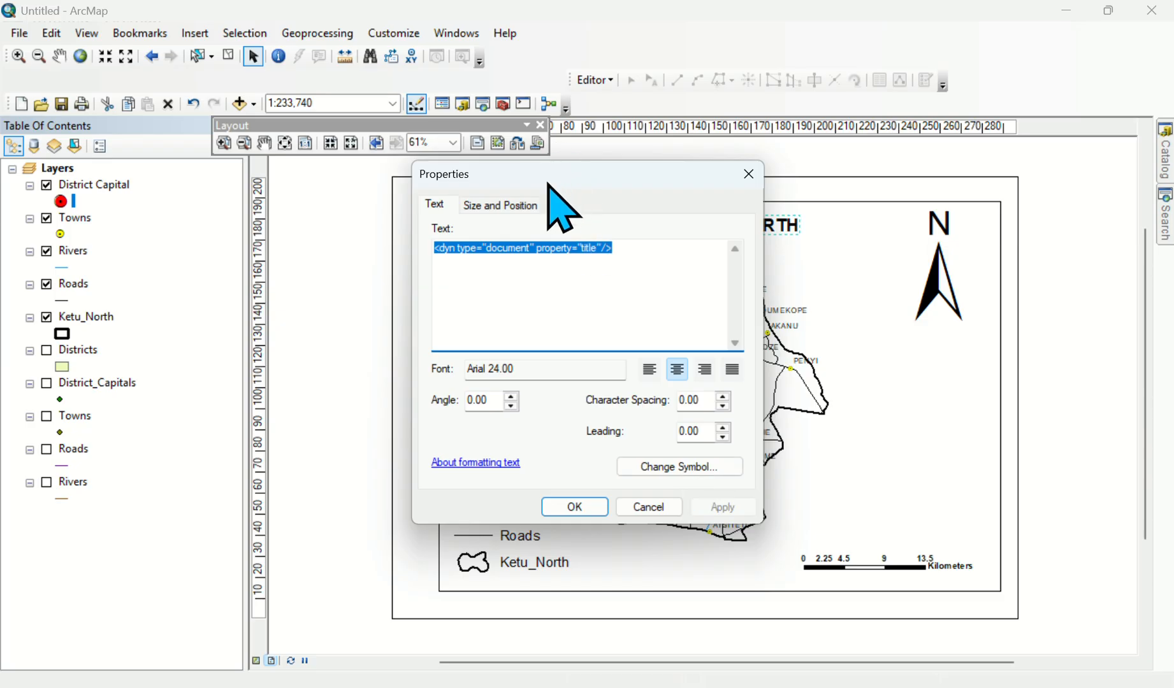
left_click_drag(562, 179, 449, 213)
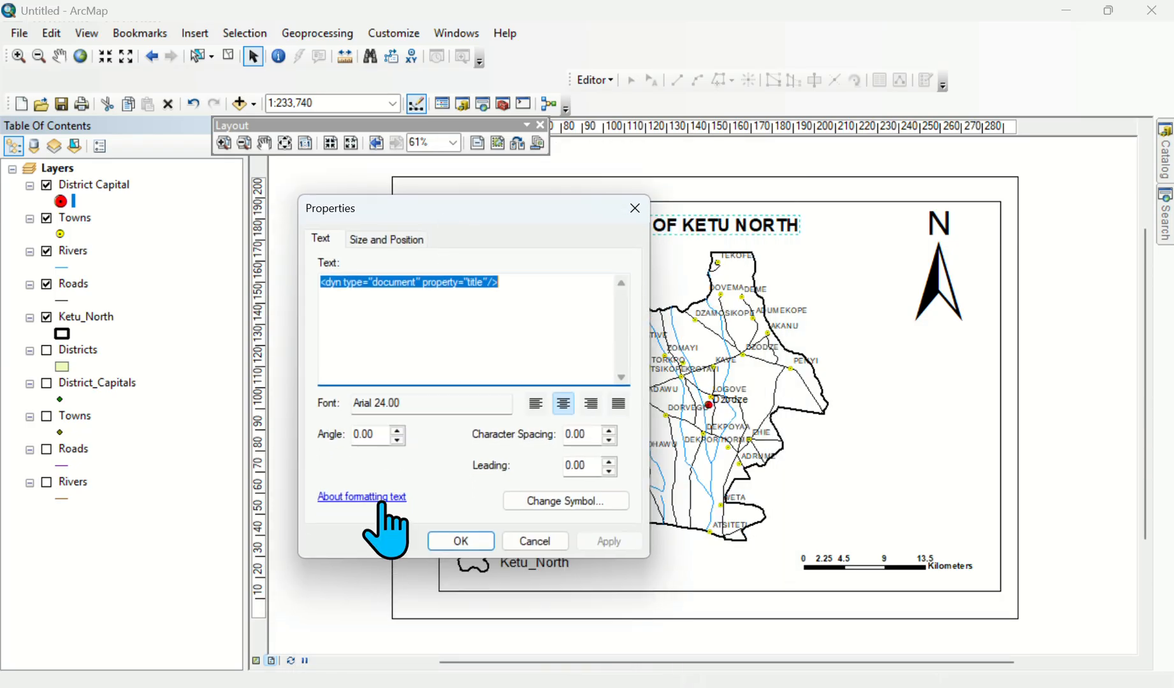
left_click(454, 541)
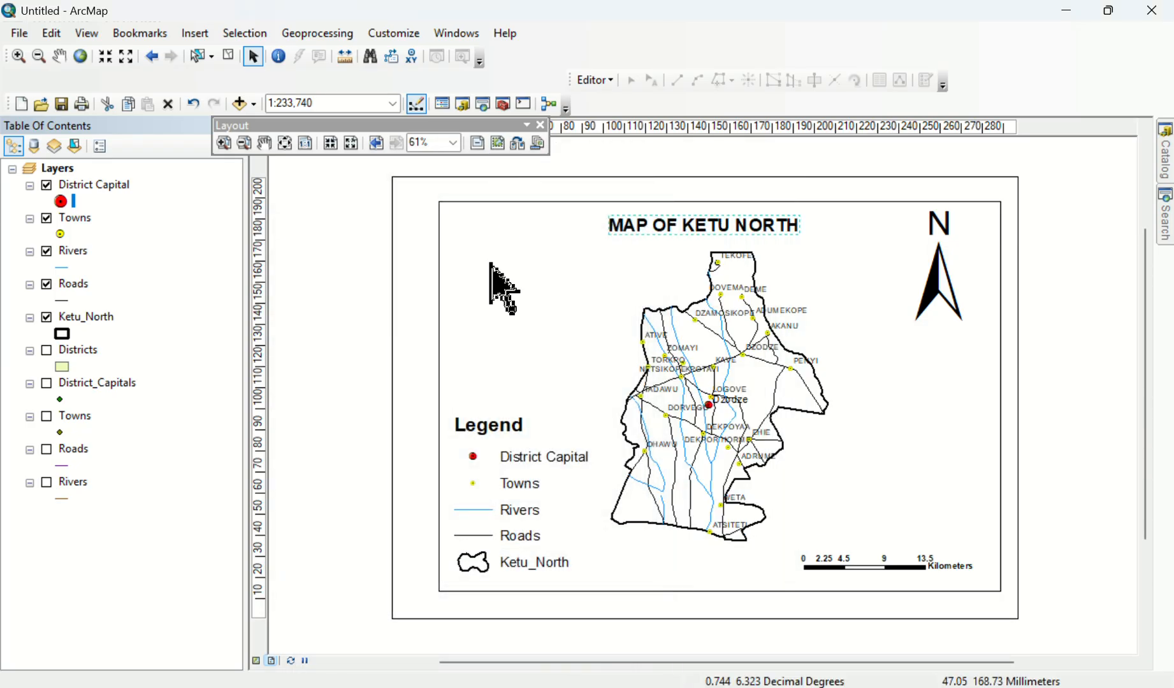
left_click(742, 287)
left_click(402, 383)
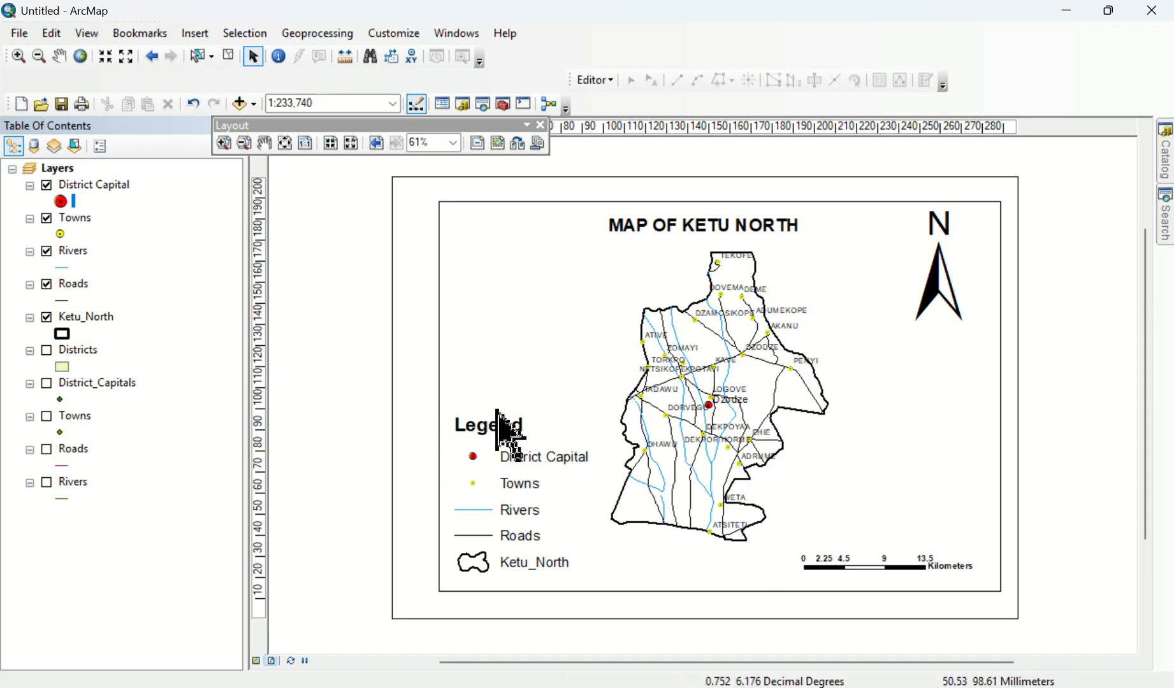
Start a labels-only graticule for the data frame, placing parallels every 10 minutes 30 seconds and meridians every 10 minutes.
left_click(88, 35)
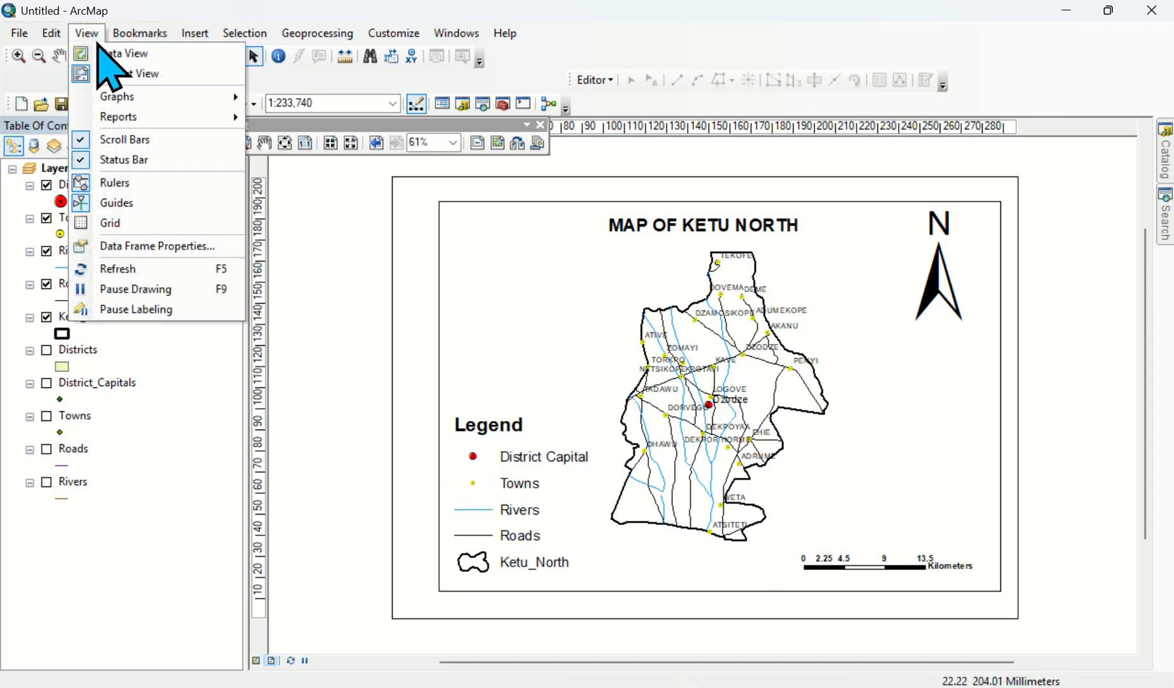
left_click(189, 247)
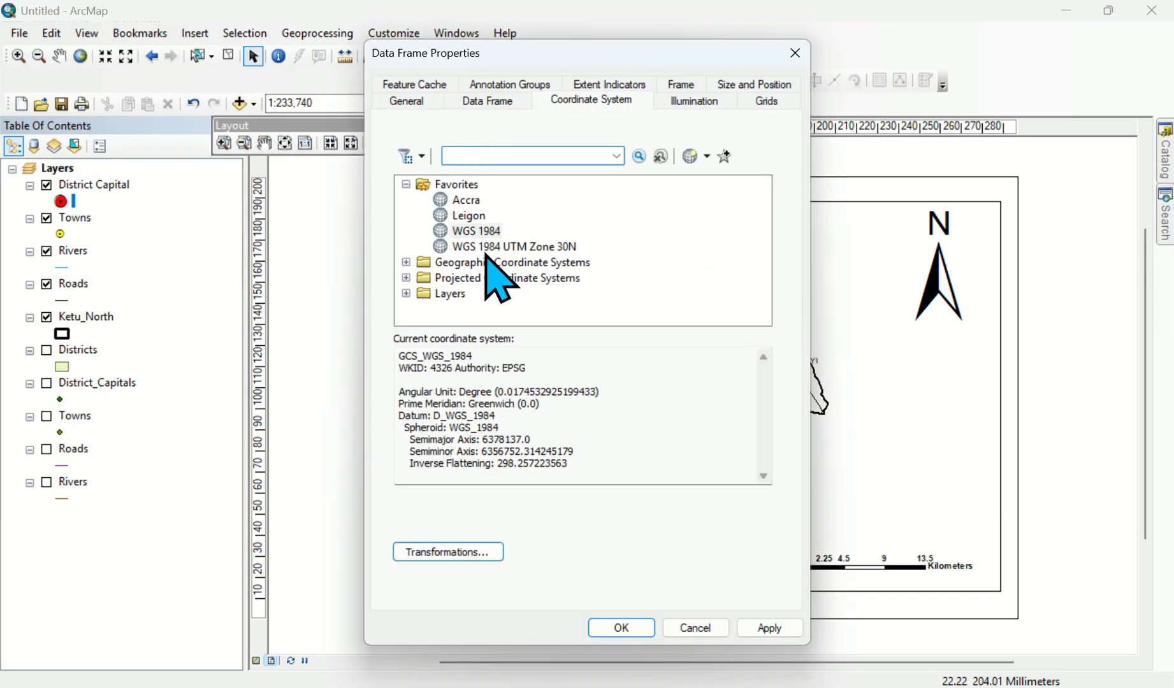
left_click(771, 102)
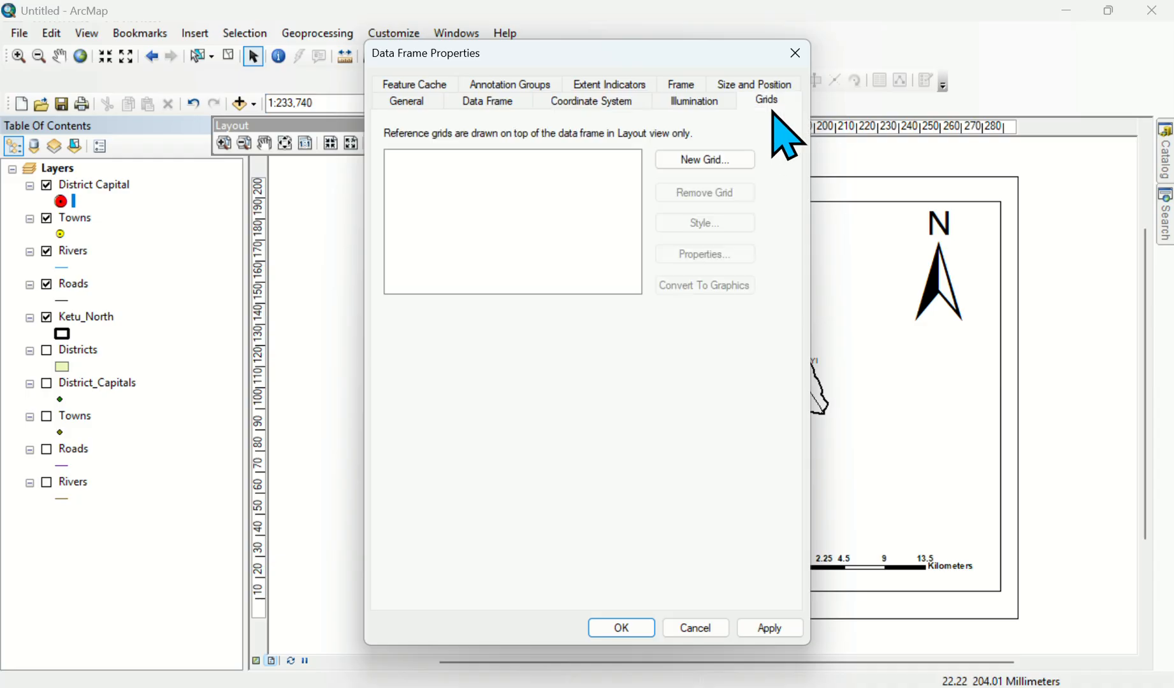
left_click(721, 181)
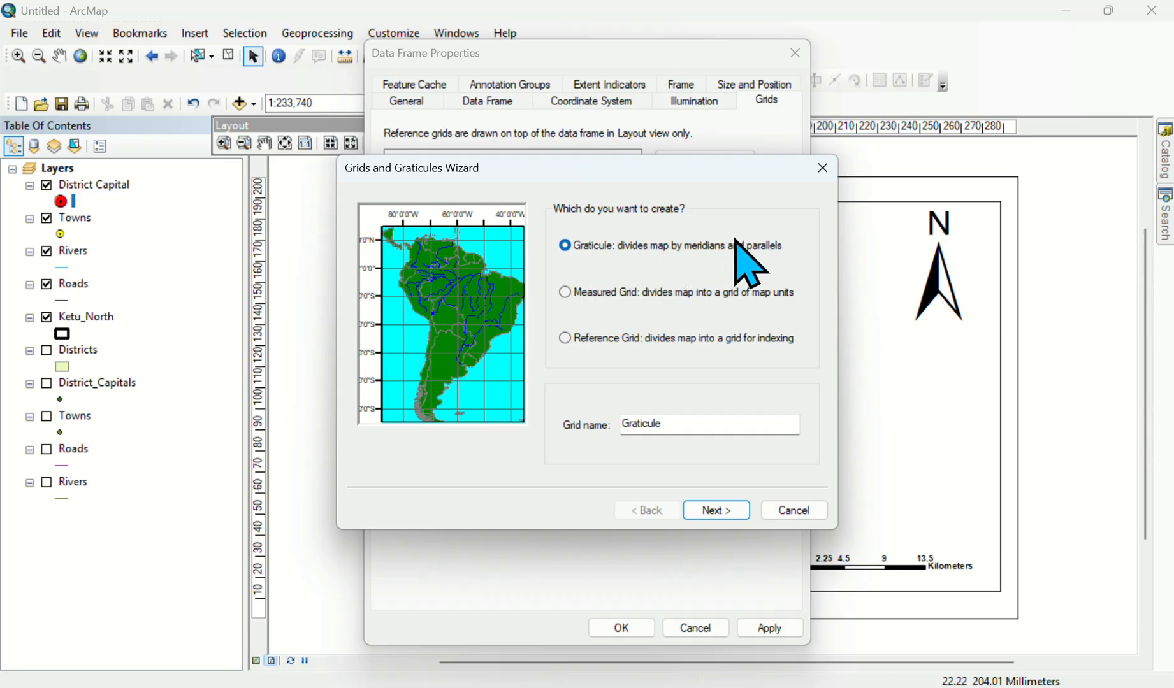
left_click(718, 511)
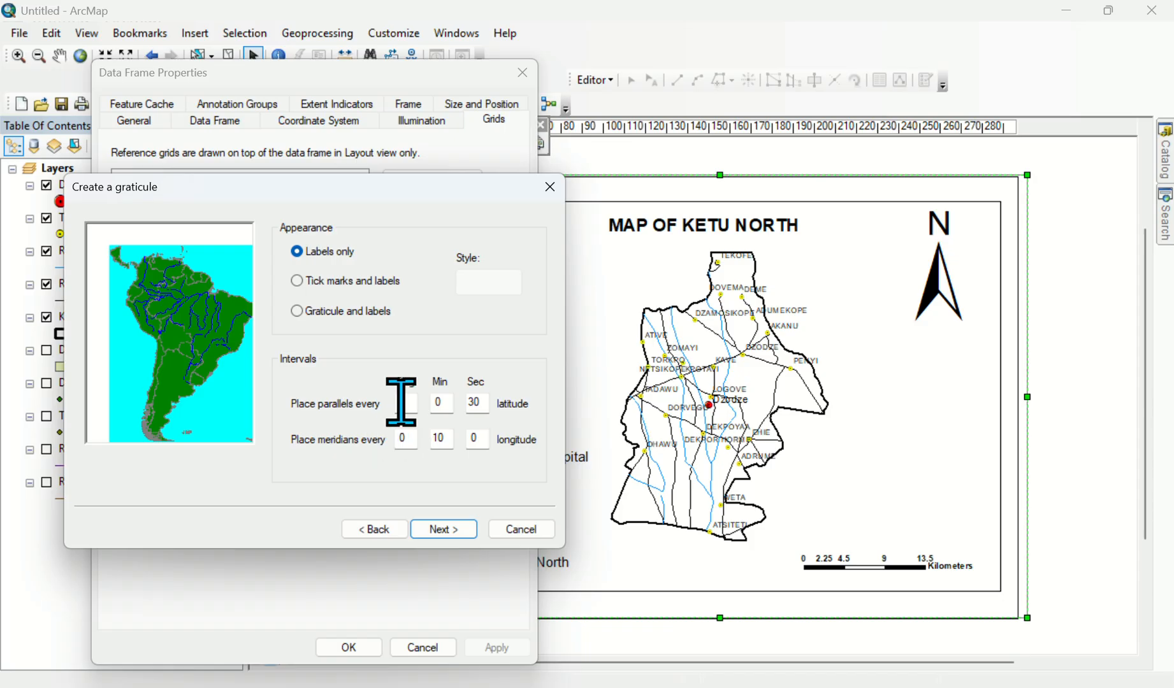
left_click(450, 405)
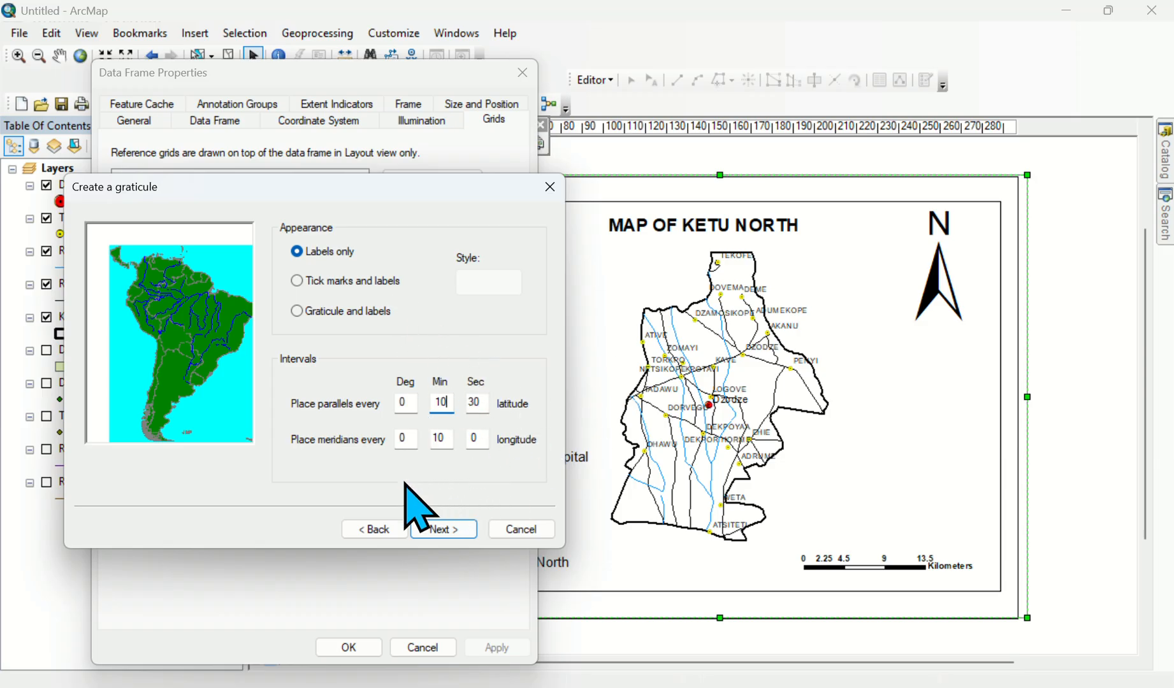
left_click(440, 530)
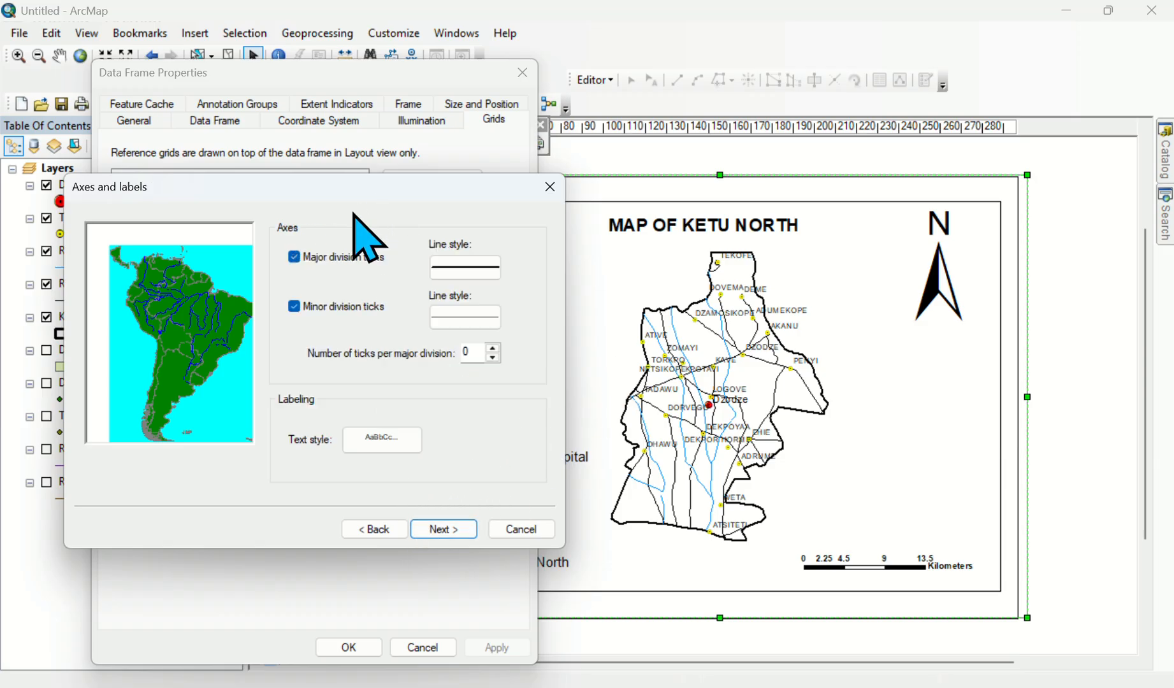
Set the graticule's label text style to bold Arial, size 14.
left_click(394, 445)
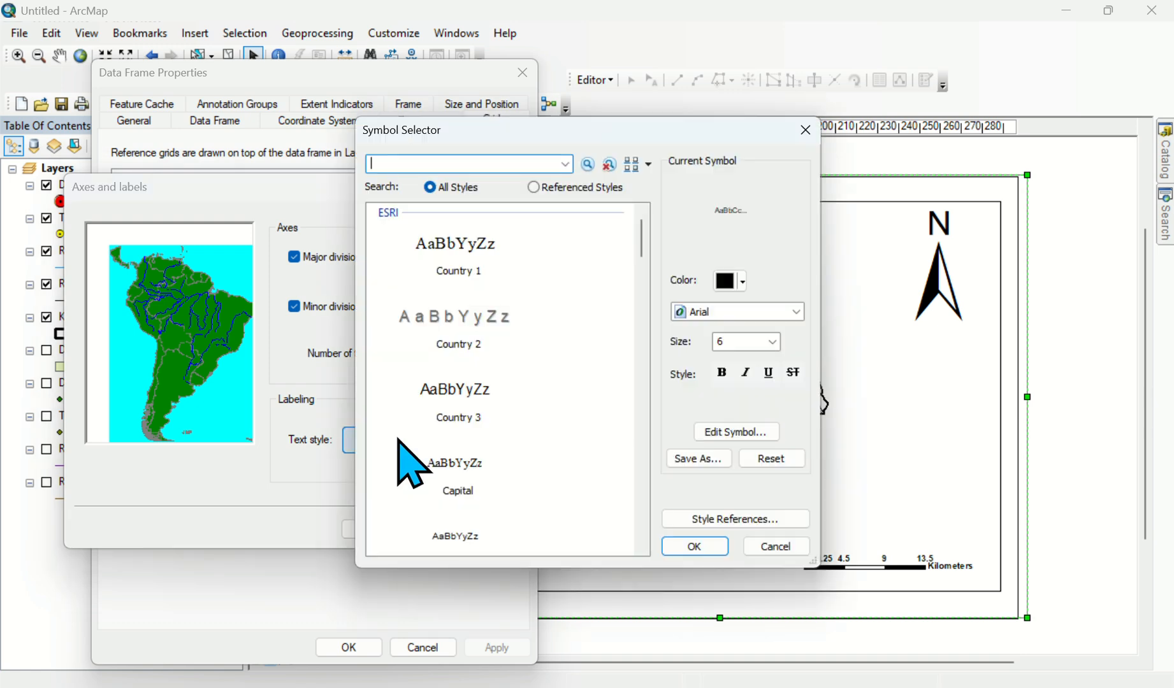
left_click(774, 344)
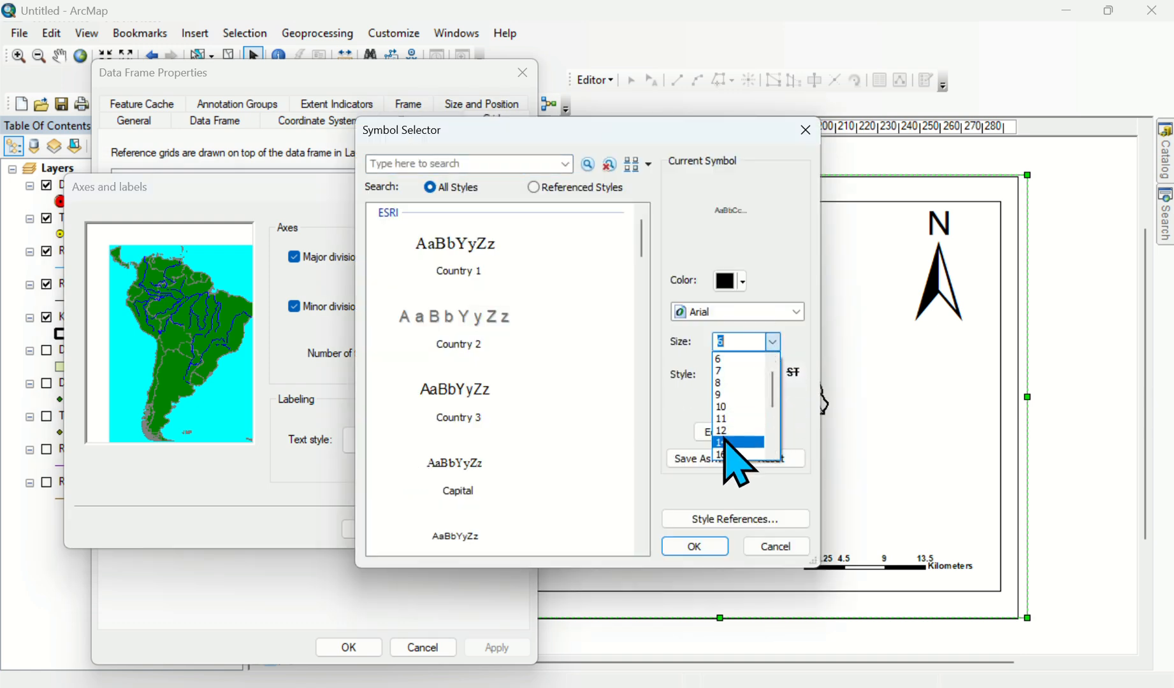
left_click(728, 438)
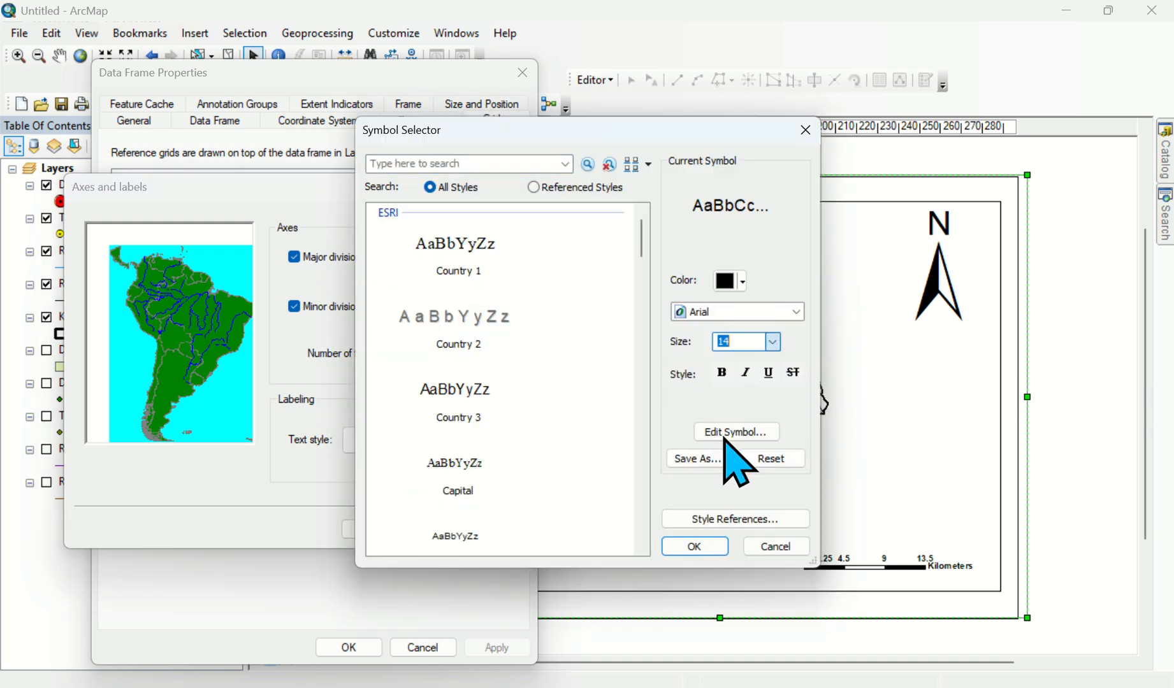
left_click(722, 375)
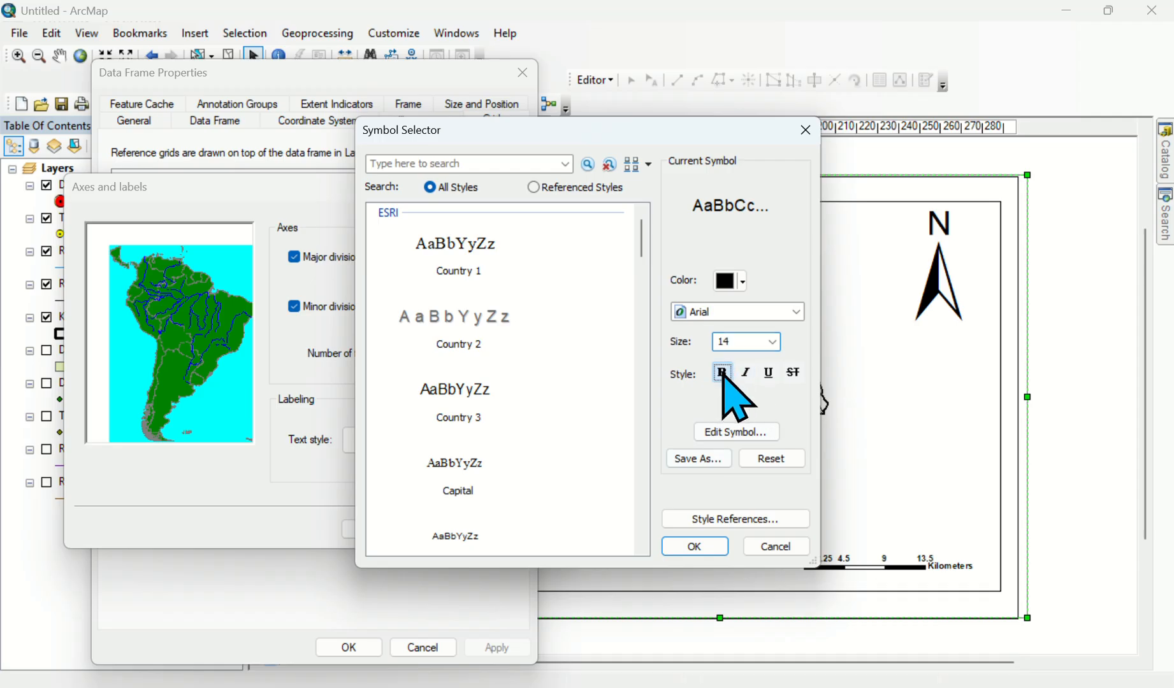
left_click(695, 549)
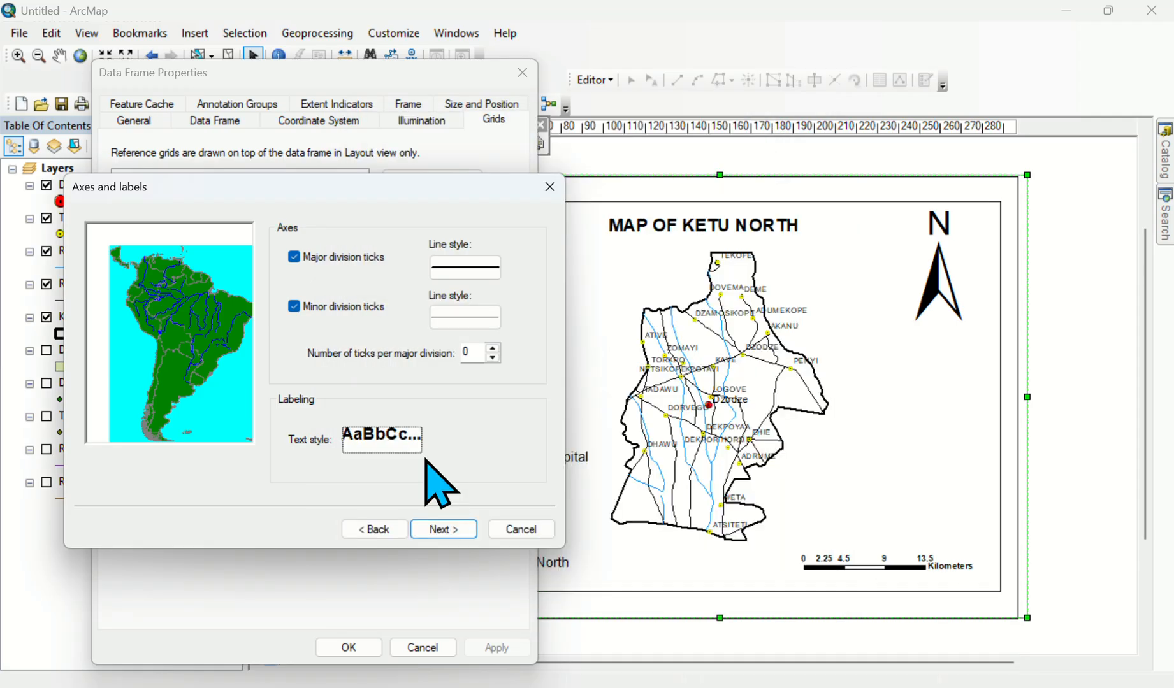
left_click(443, 531)
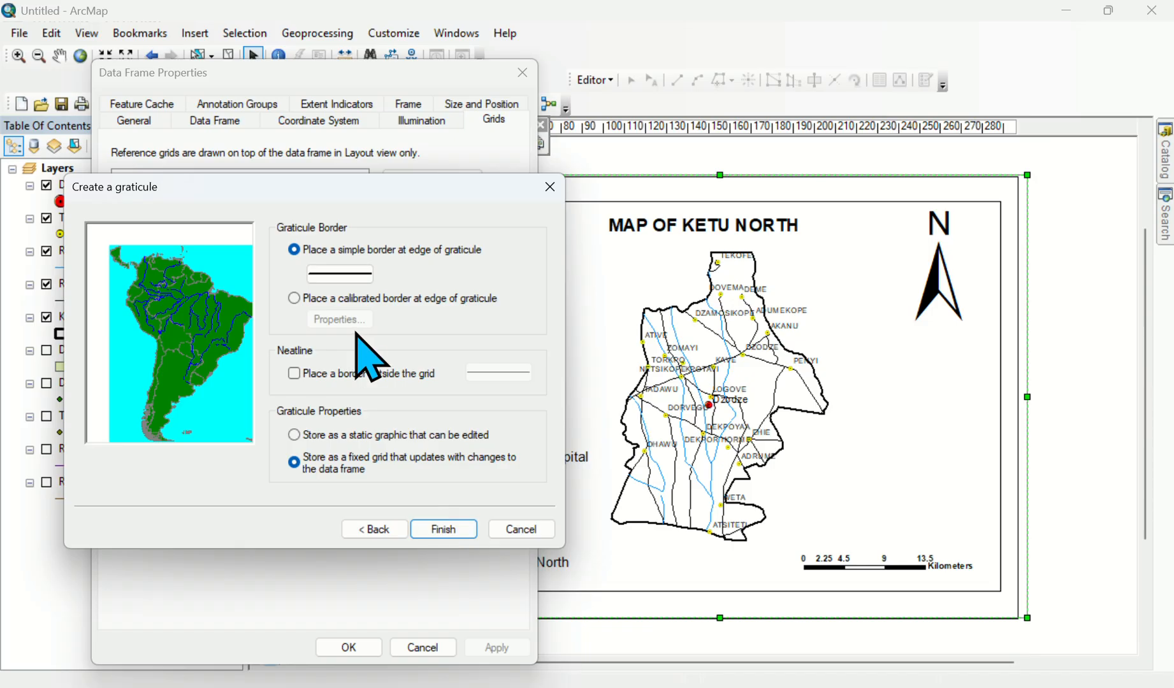
Place a border outside the grid, finish the graticule and apply it to the data frame.
left_click(295, 375)
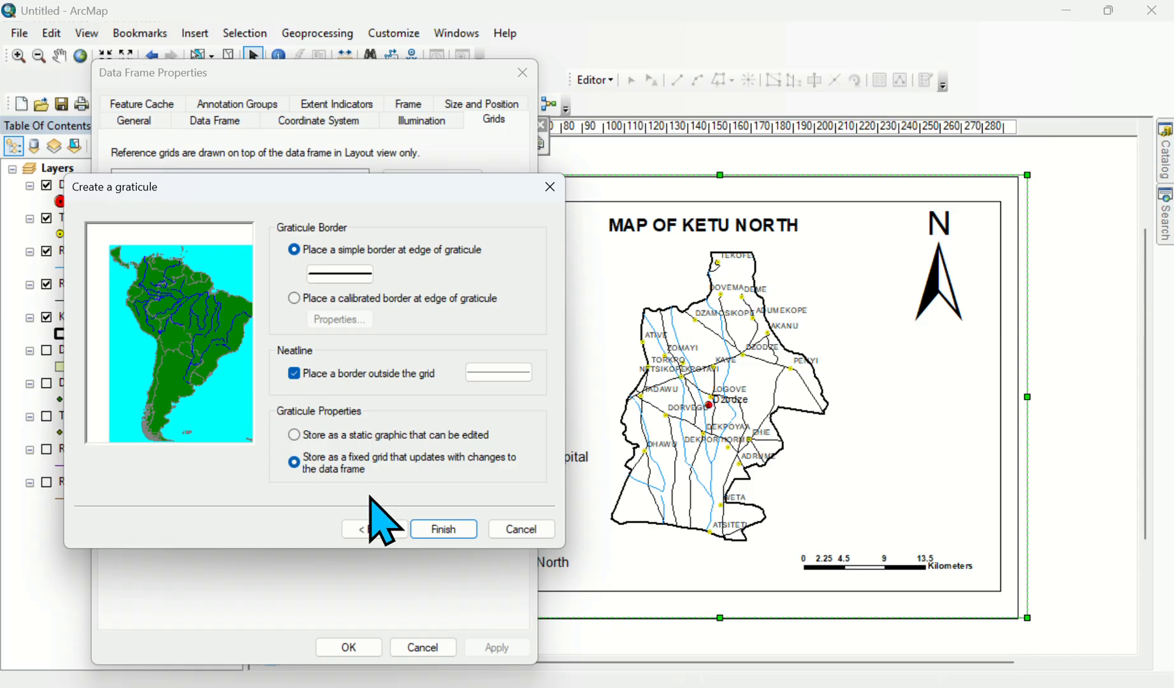
left_click(444, 530)
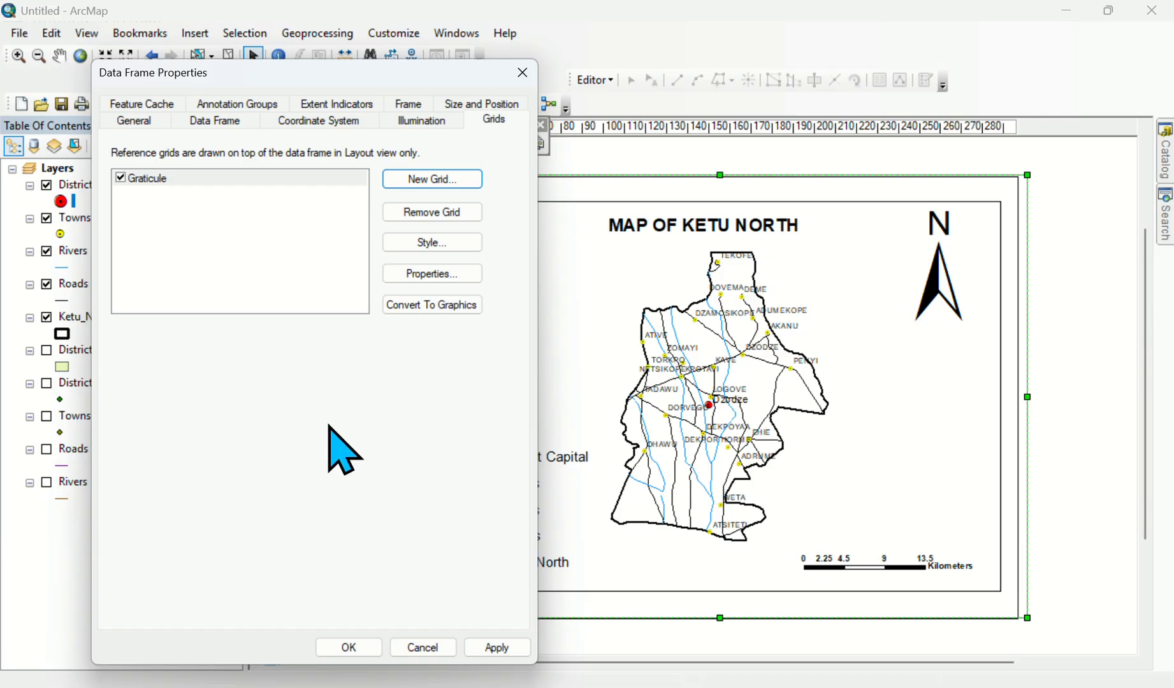
left_click(499, 648)
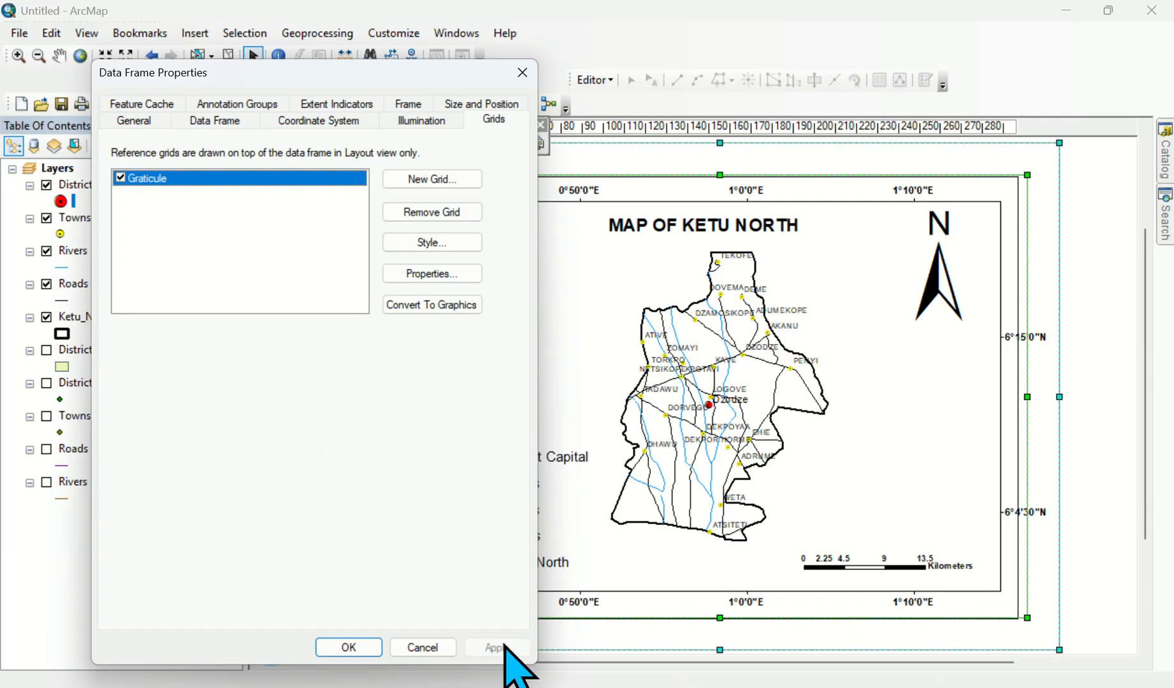
left_click(341, 647)
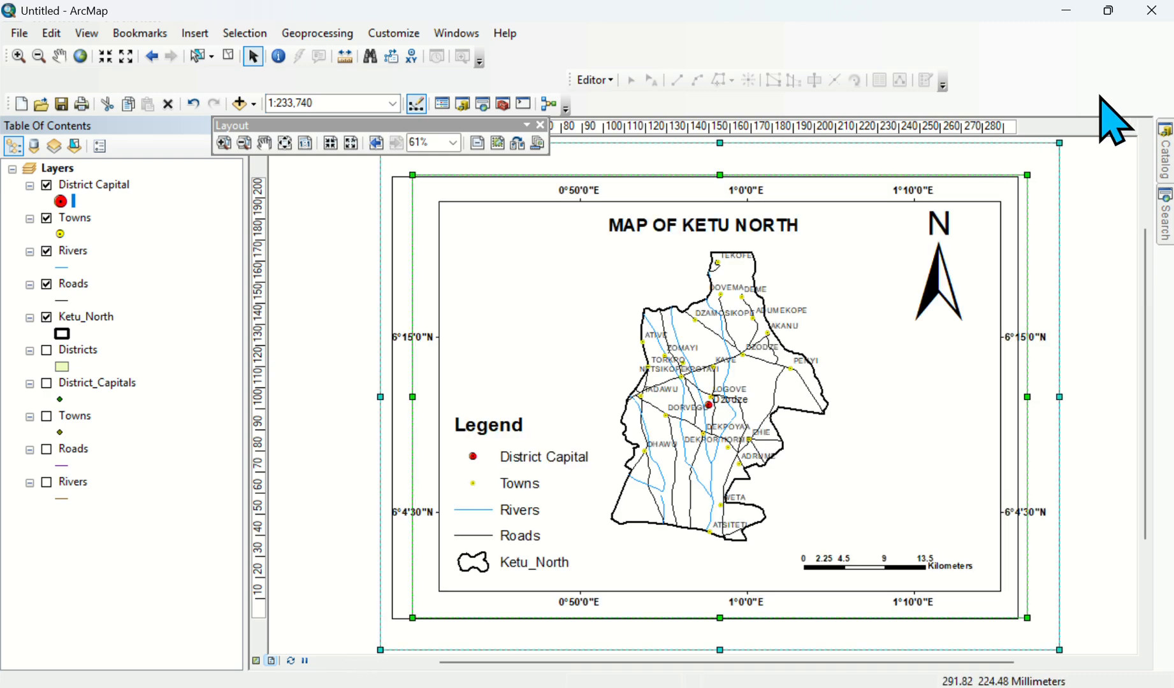
Remove the two outer border rectangles and narrow the data frame so the latitude labels fit inside the page.
left_click(813, 311)
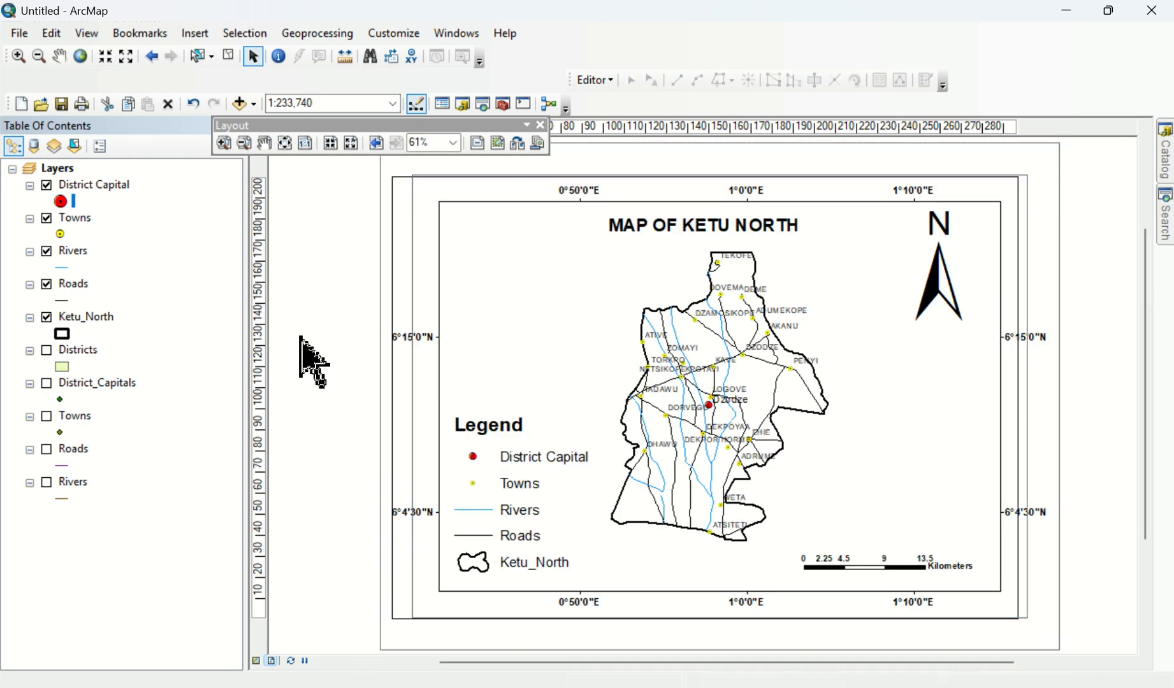
left_click(421, 344)
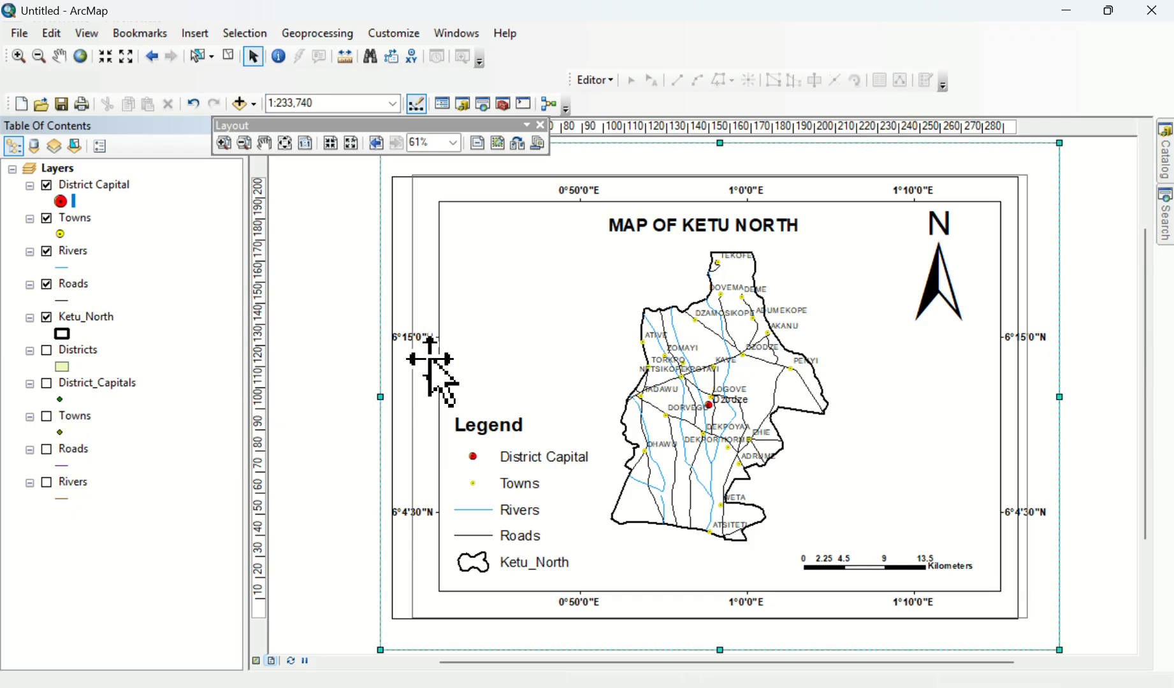
left_click(429, 360)
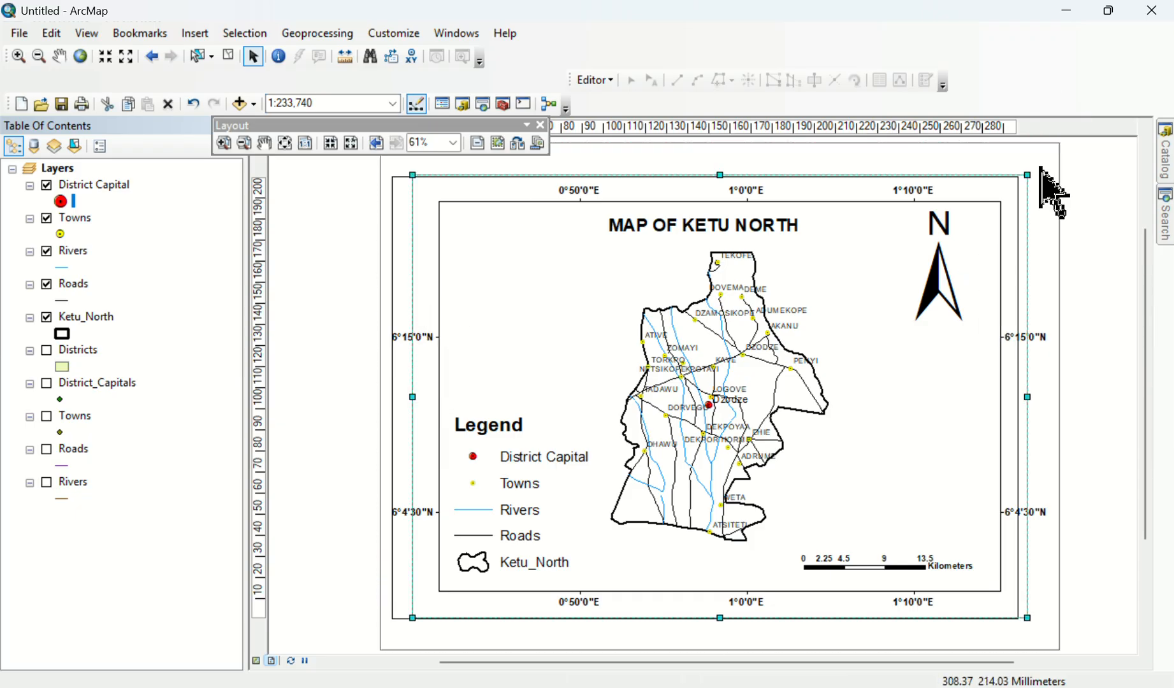
left_click_drag(1020, 179, 1017, 184)
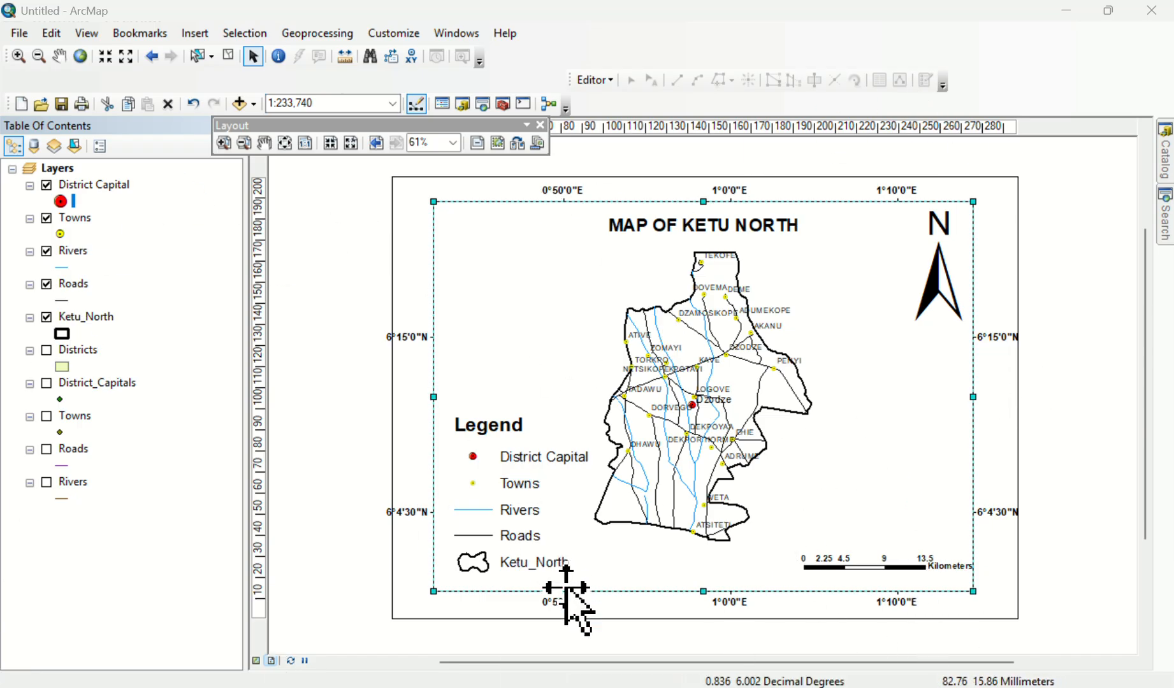
left_click(543, 594)
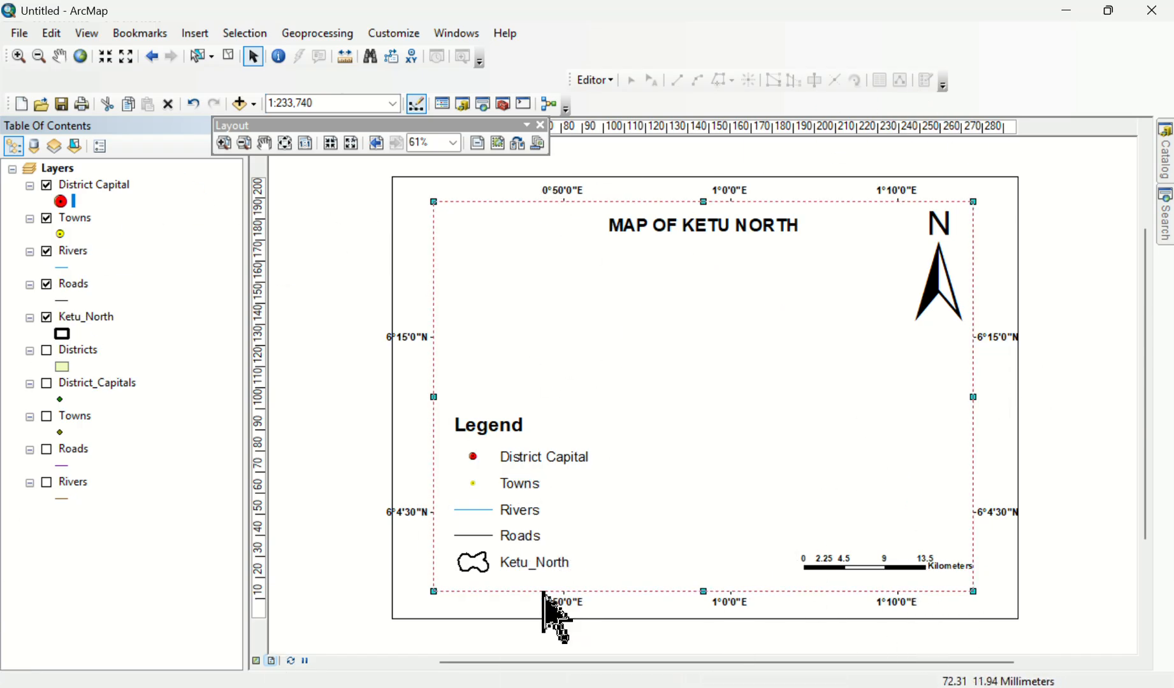
Turn off the top and right major division ticks and subdivision ticks in the data frame's graticule properties.
left_click(87, 33)
left_click(176, 290)
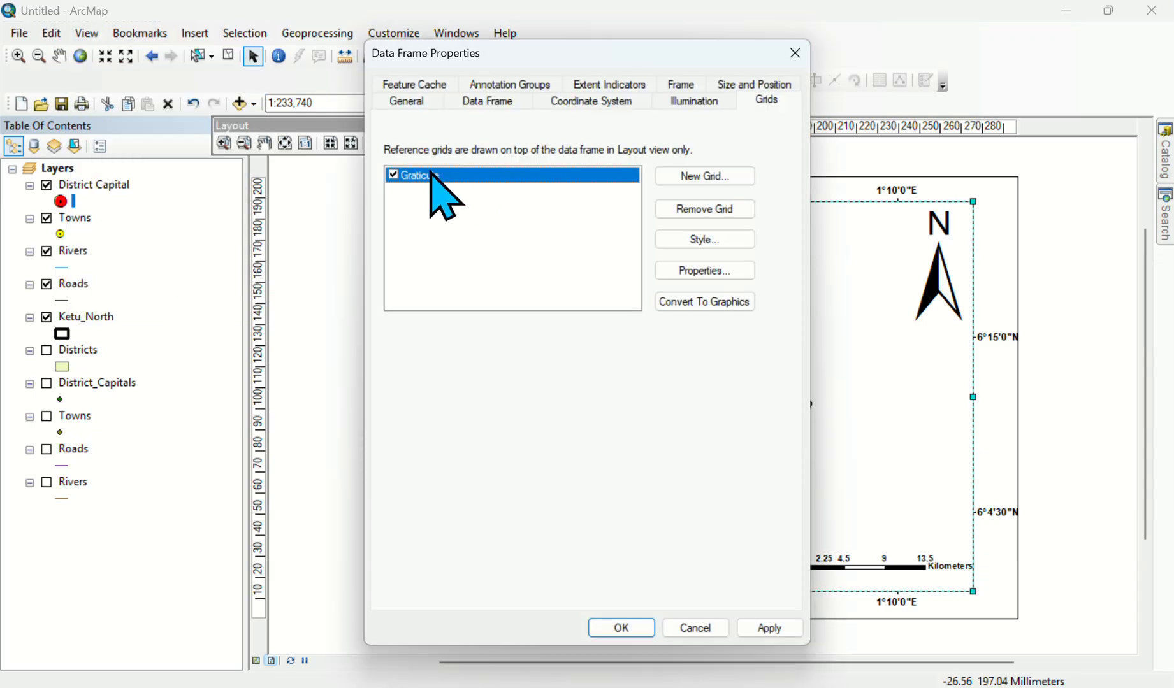
left_click(722, 273)
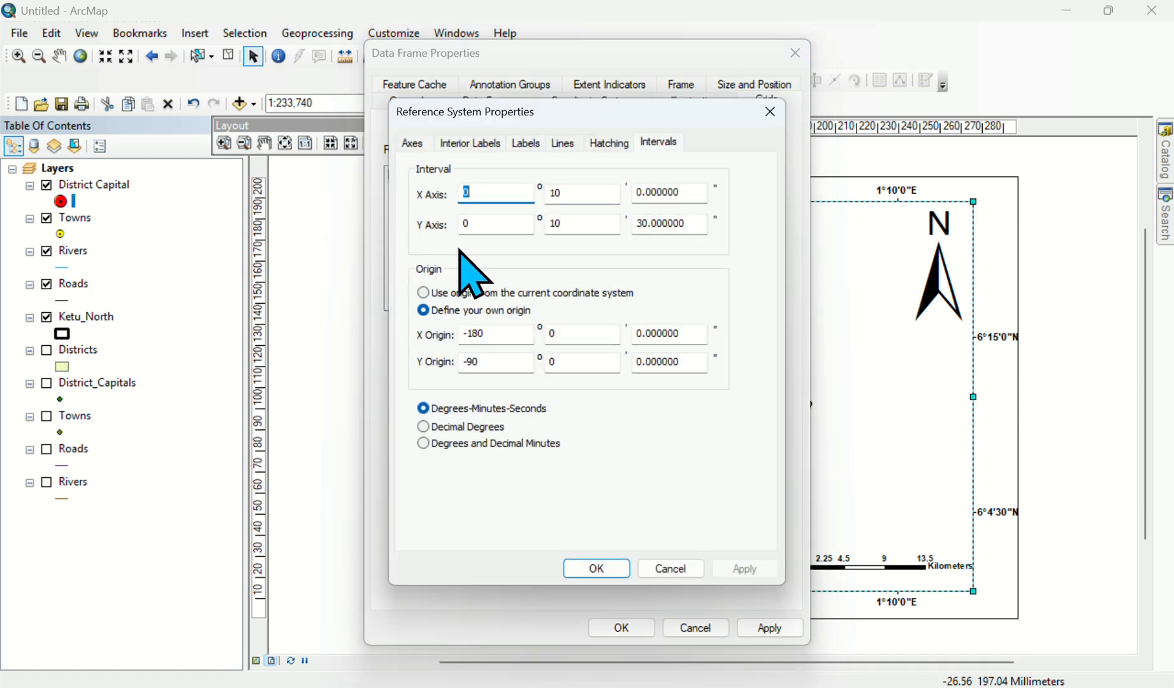
left_click(485, 146)
left_click(532, 145)
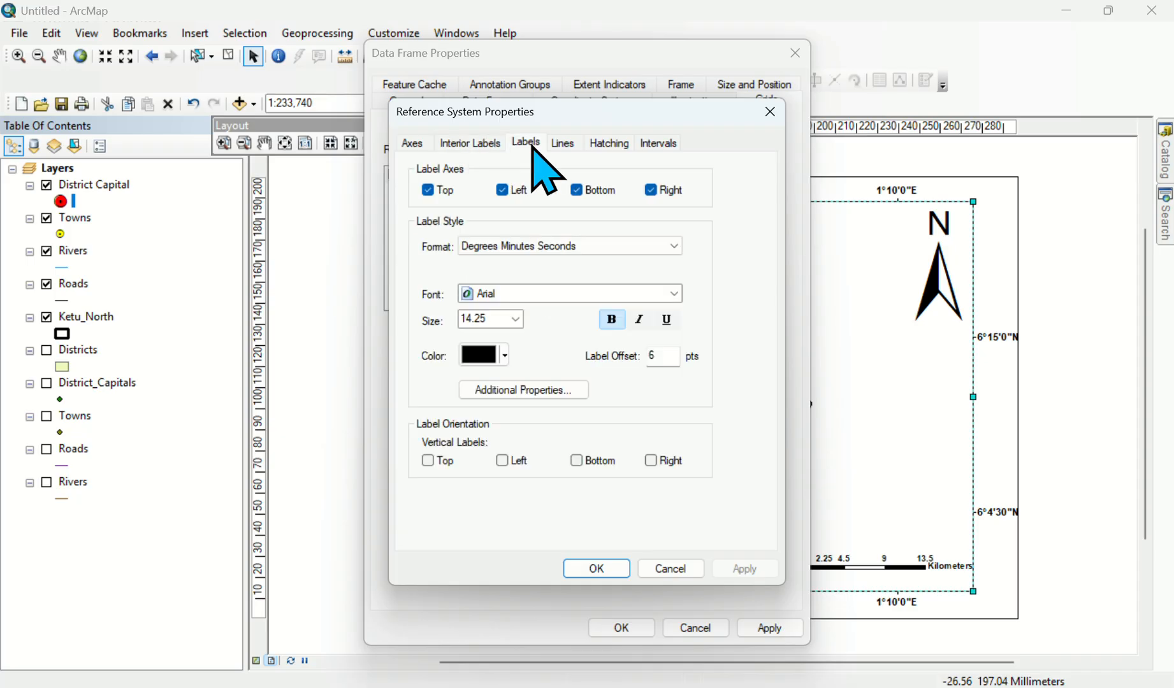
left_click(410, 145)
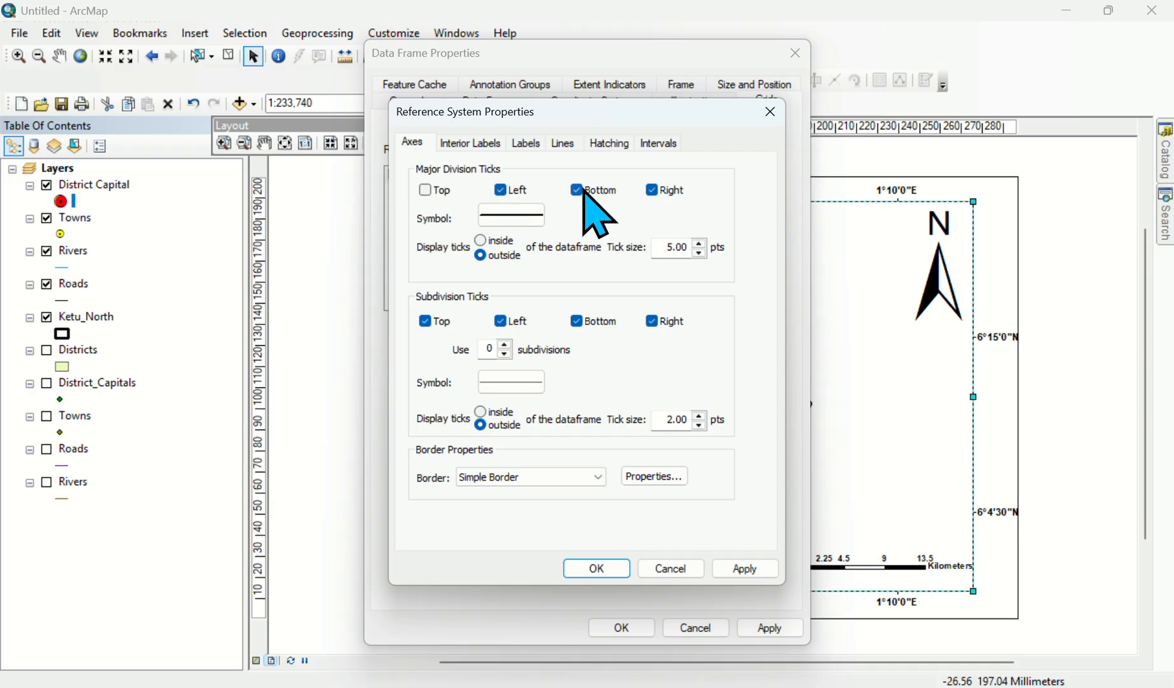
left_click(651, 189)
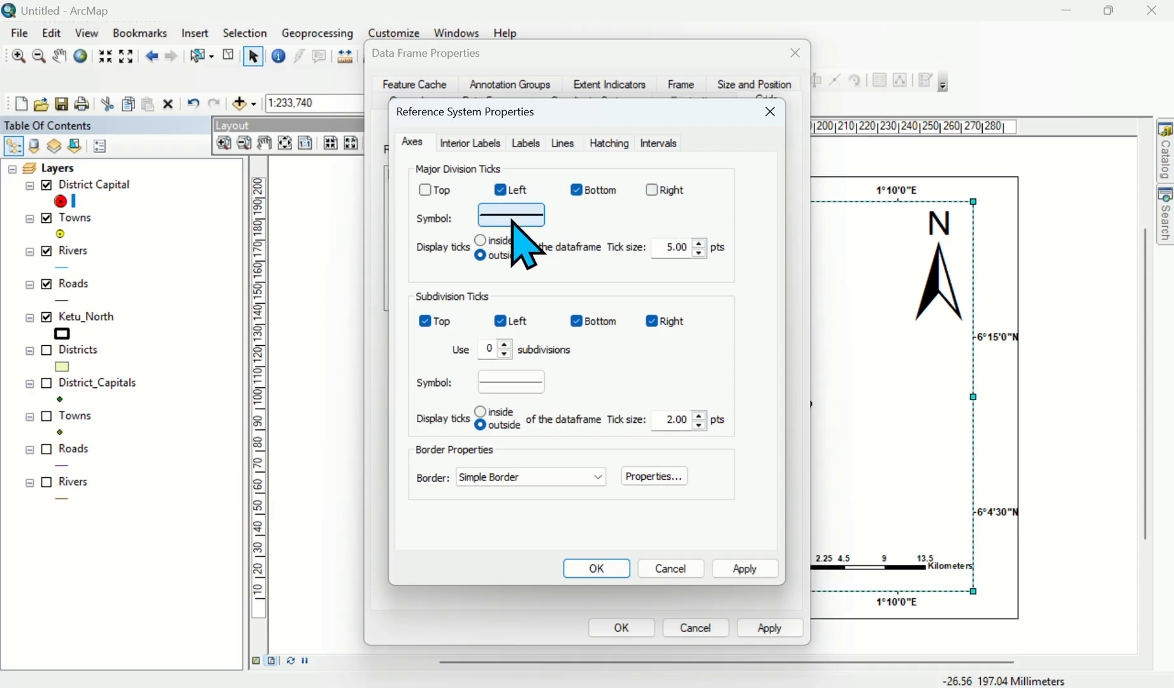
left_click(428, 321)
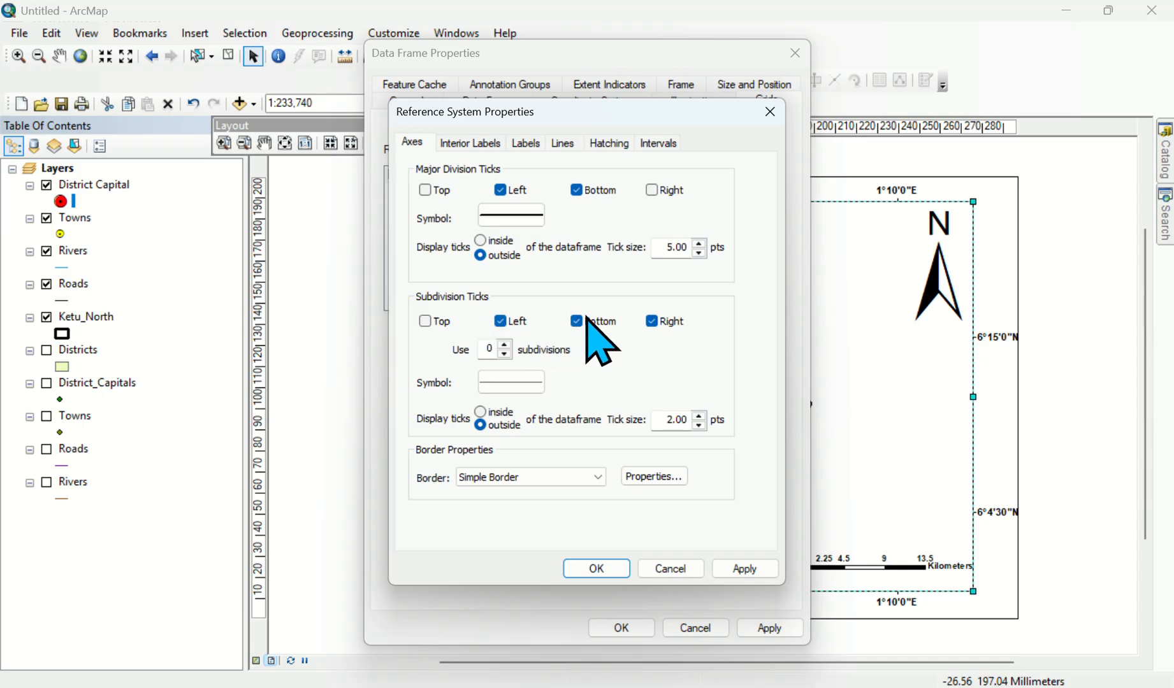
left_click(651, 321)
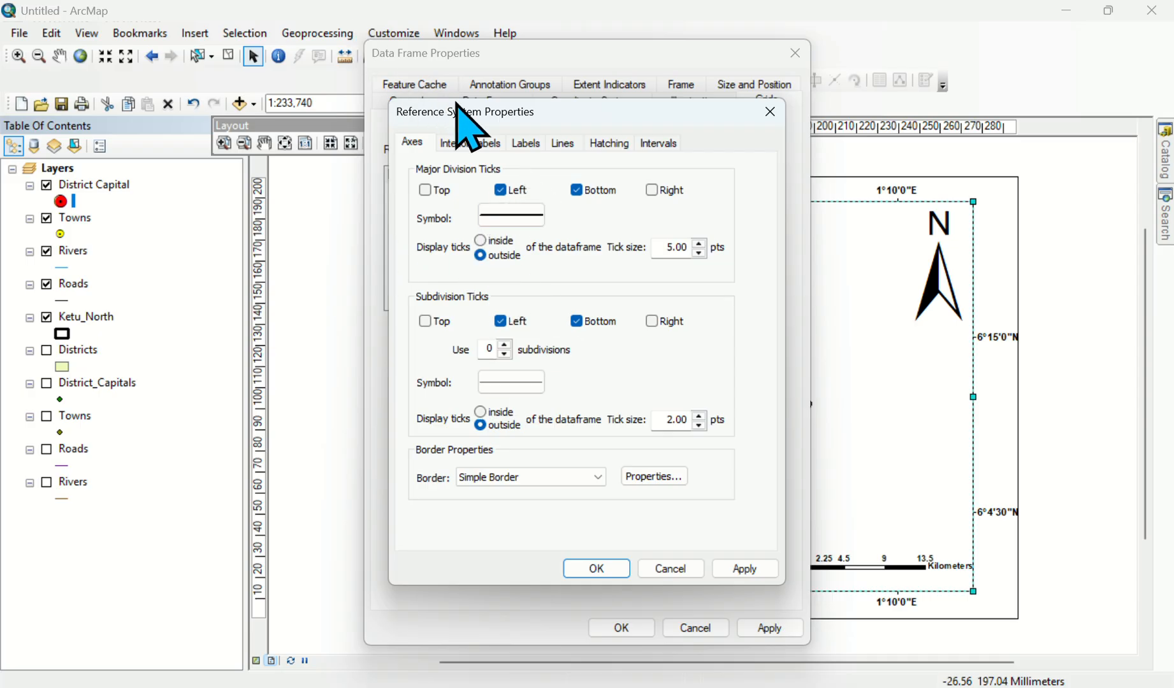
Remove the graticule's top and right labels, make the left labels vertical, and apply the changes to the data frame.
left_click(470, 145)
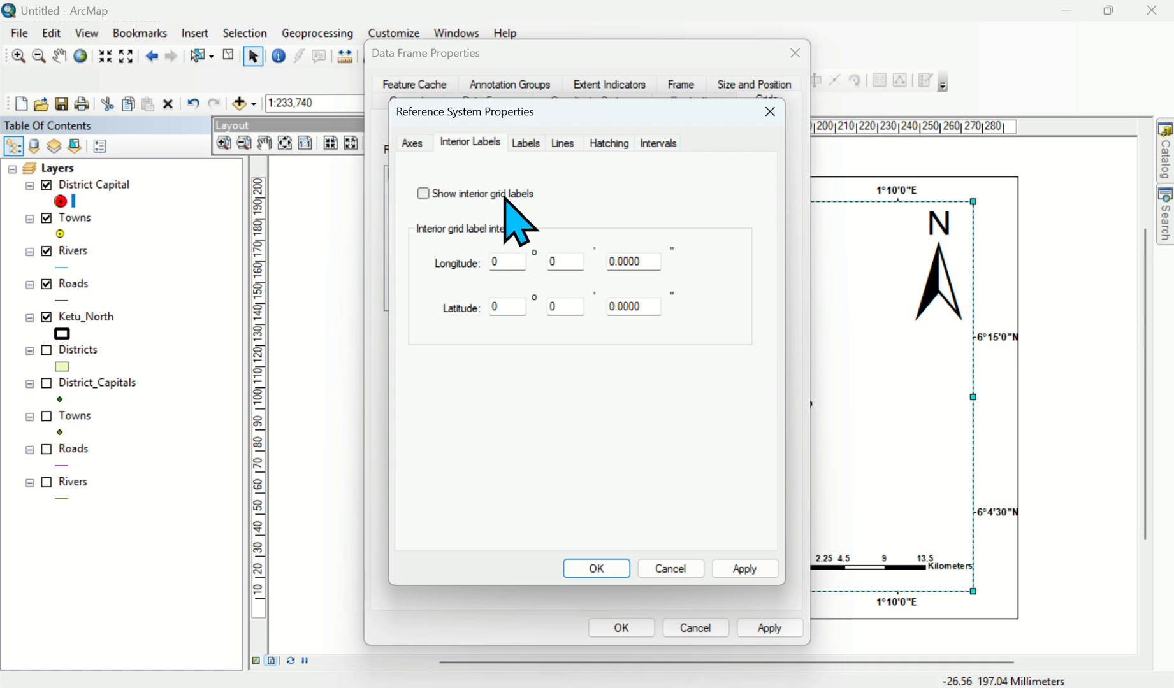
left_click(537, 139)
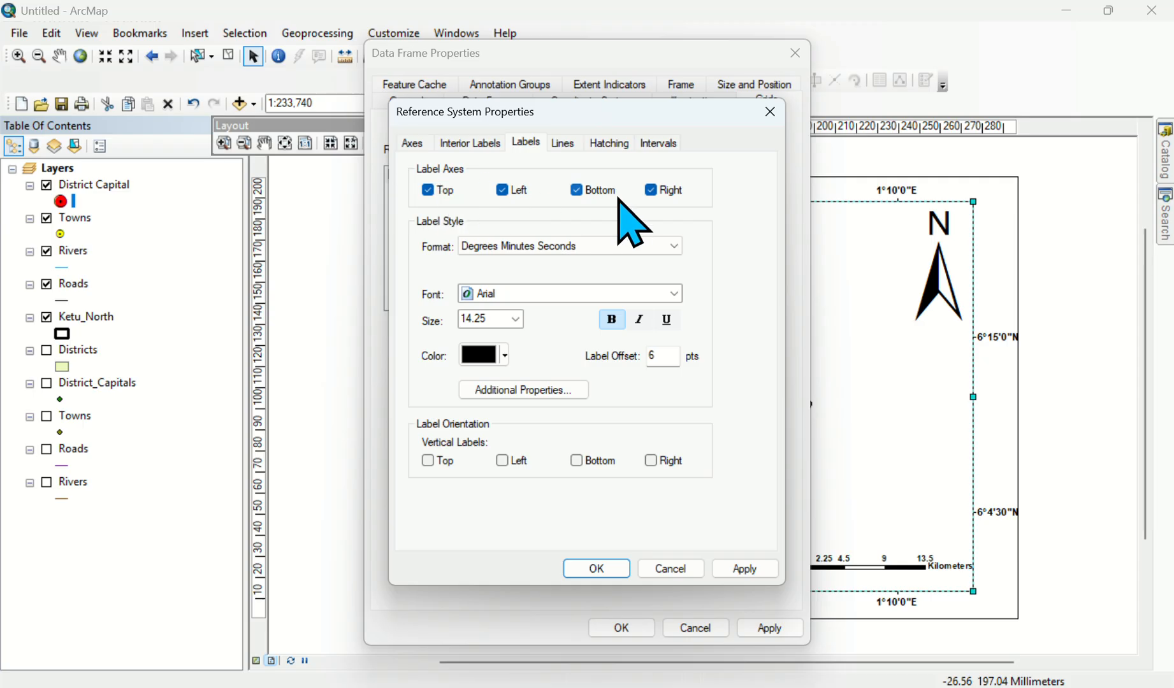
left_click(428, 190)
left_click(651, 190)
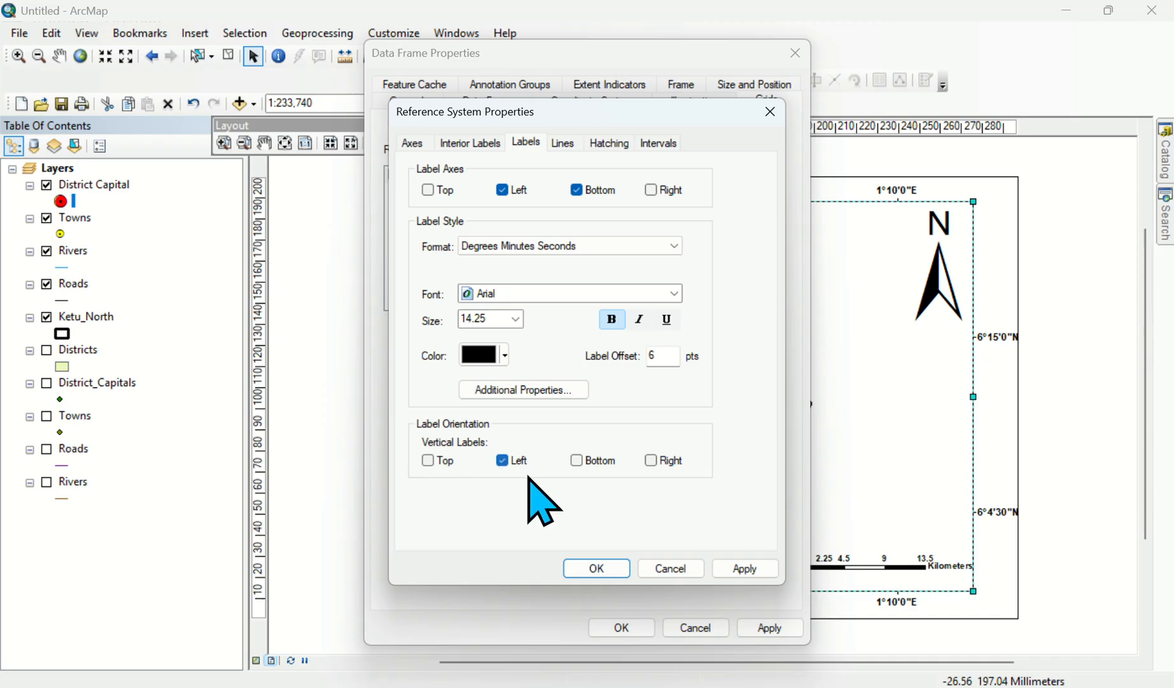
left_click(738, 567)
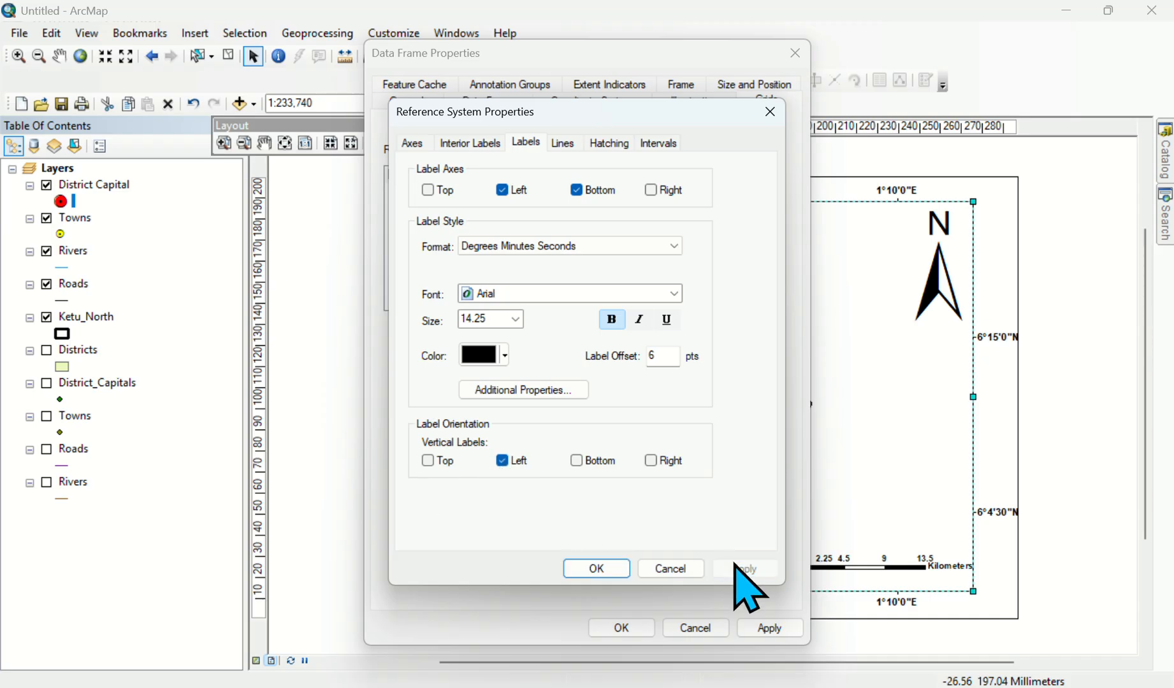
left_click(598, 568)
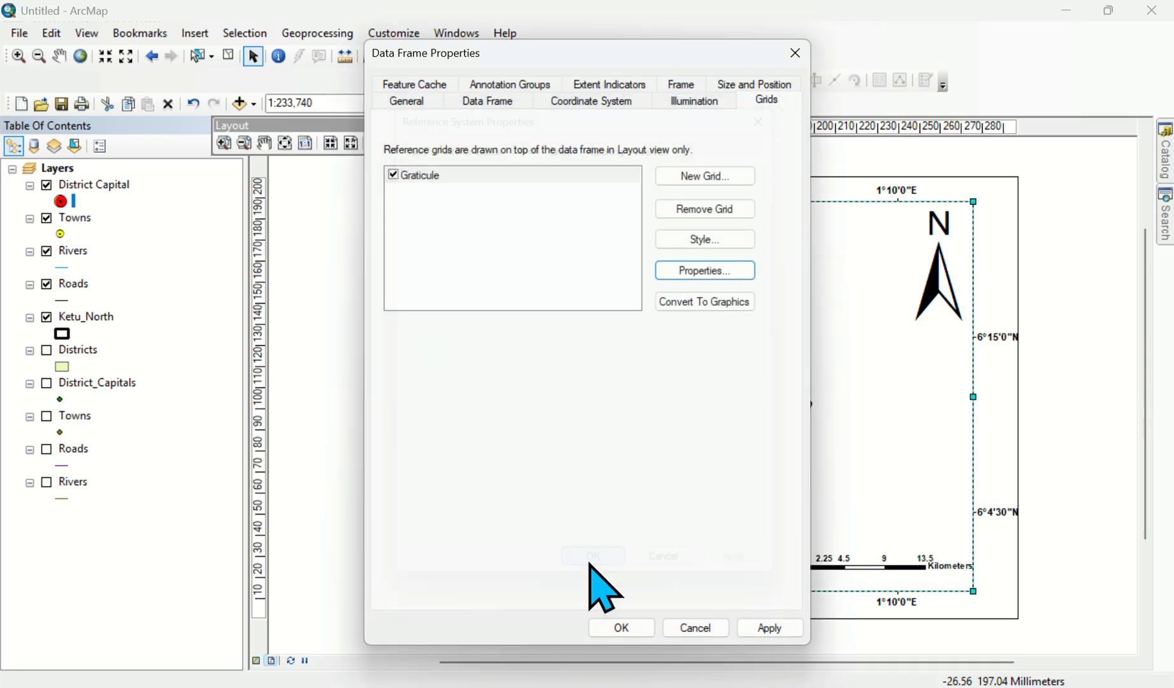
left_click(776, 630)
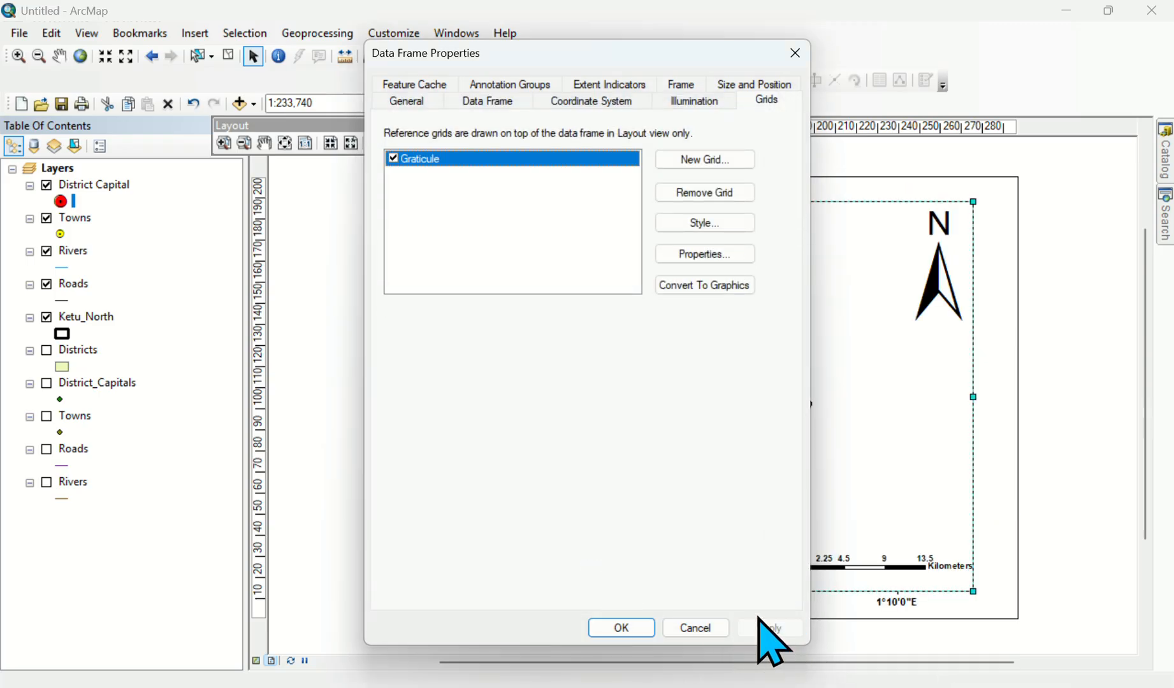
left_click(622, 628)
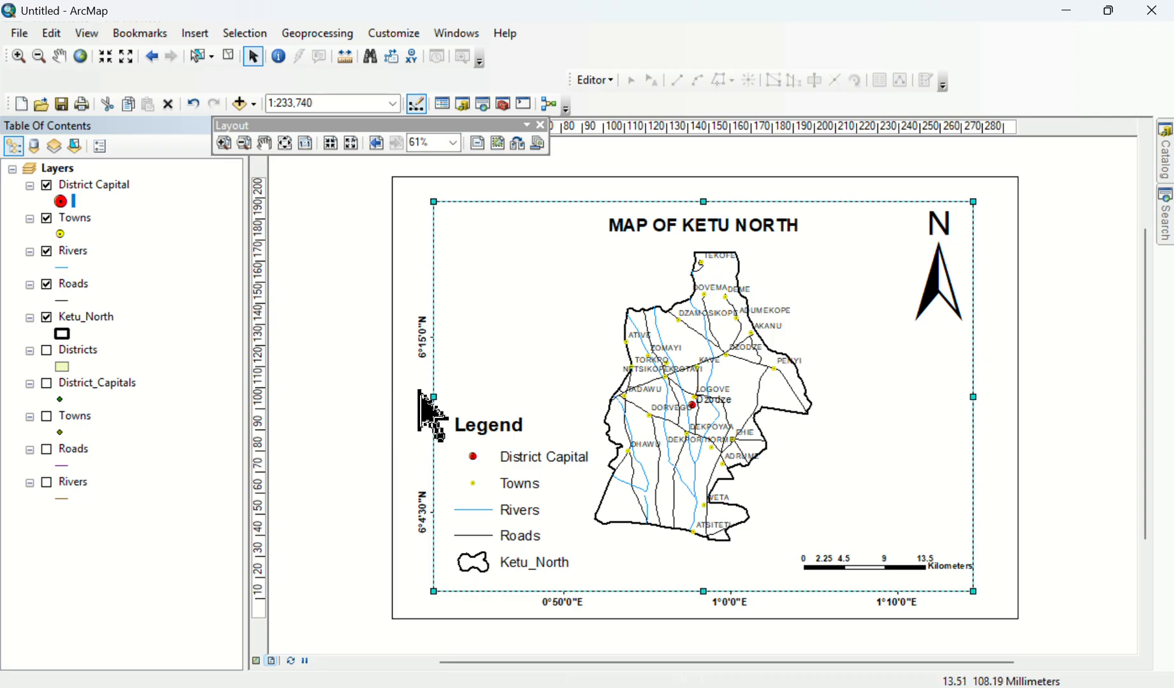
Widen the data frame on both sides and extend its top edge slightly to fill the page, then deselect it.
left_click_drag(435, 402, 421, 424)
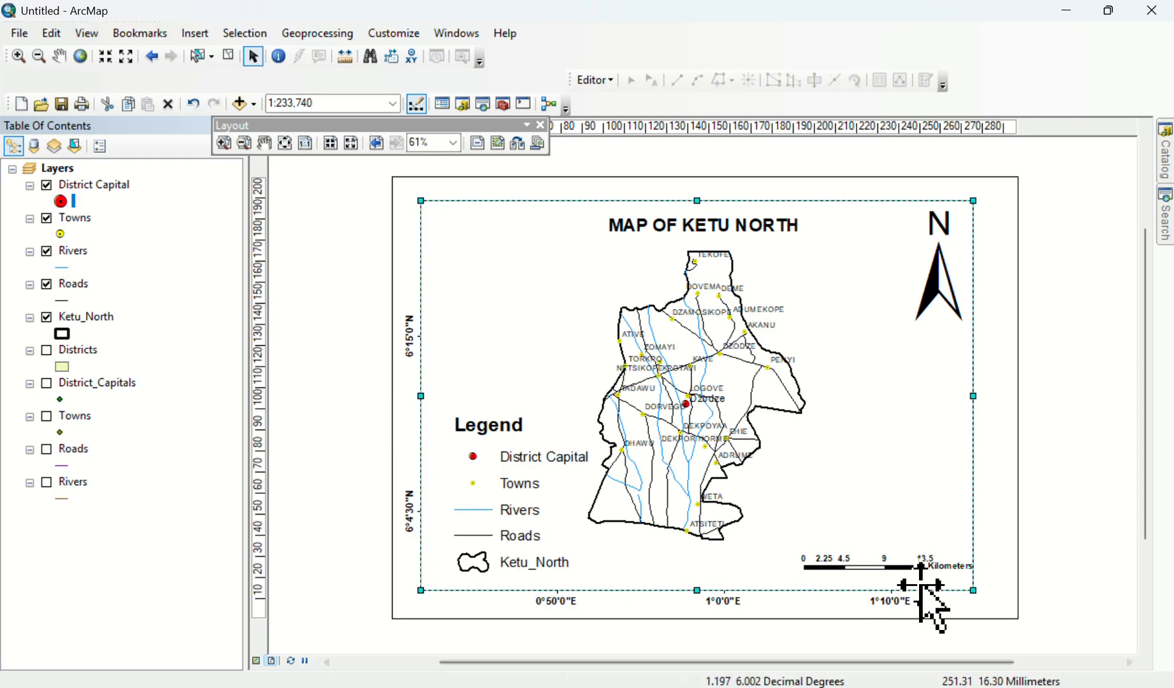
left_click_drag(976, 395, 998, 414)
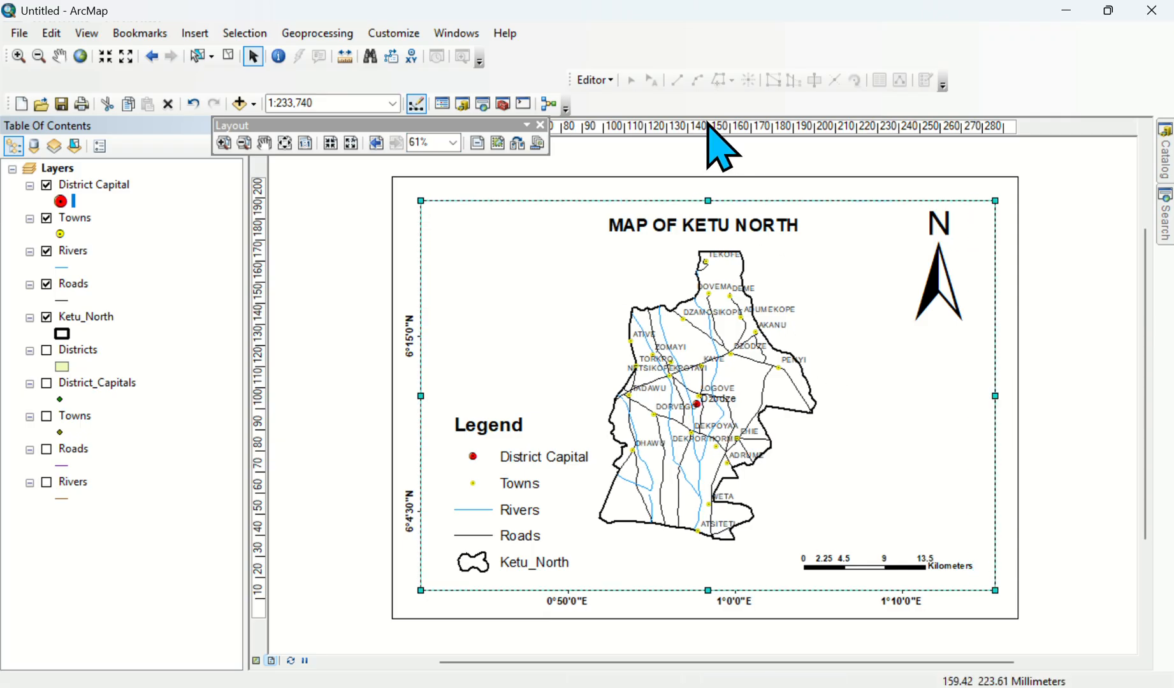
left_click_drag(714, 205, 713, 201)
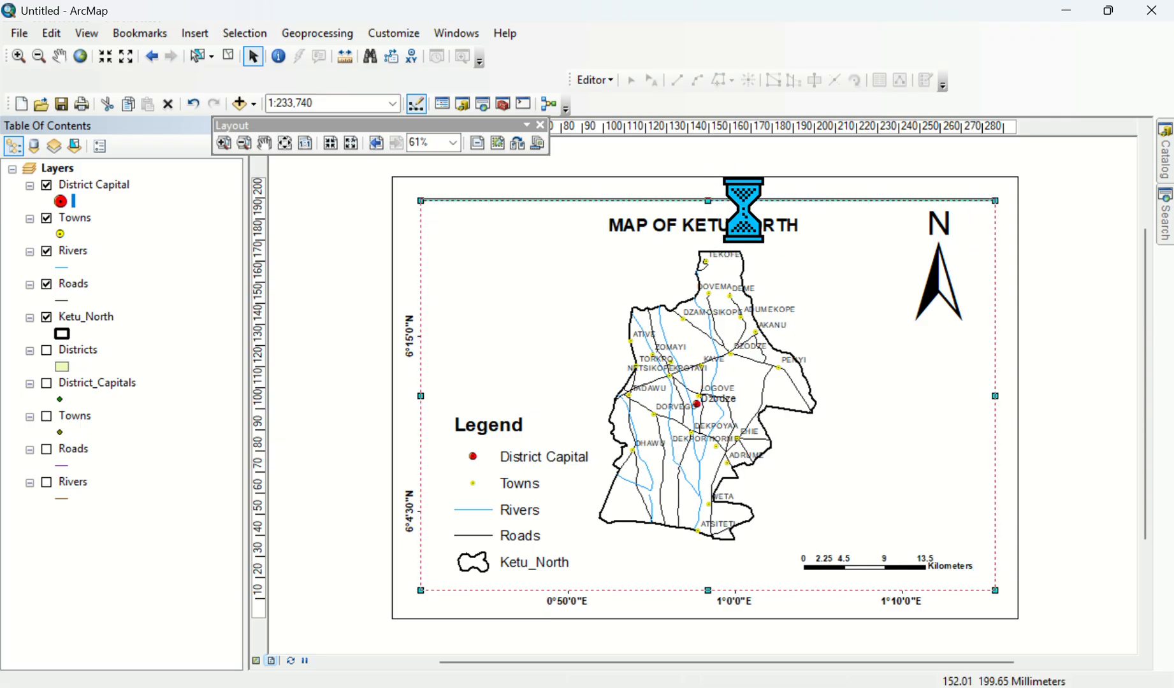
left_click(319, 348)
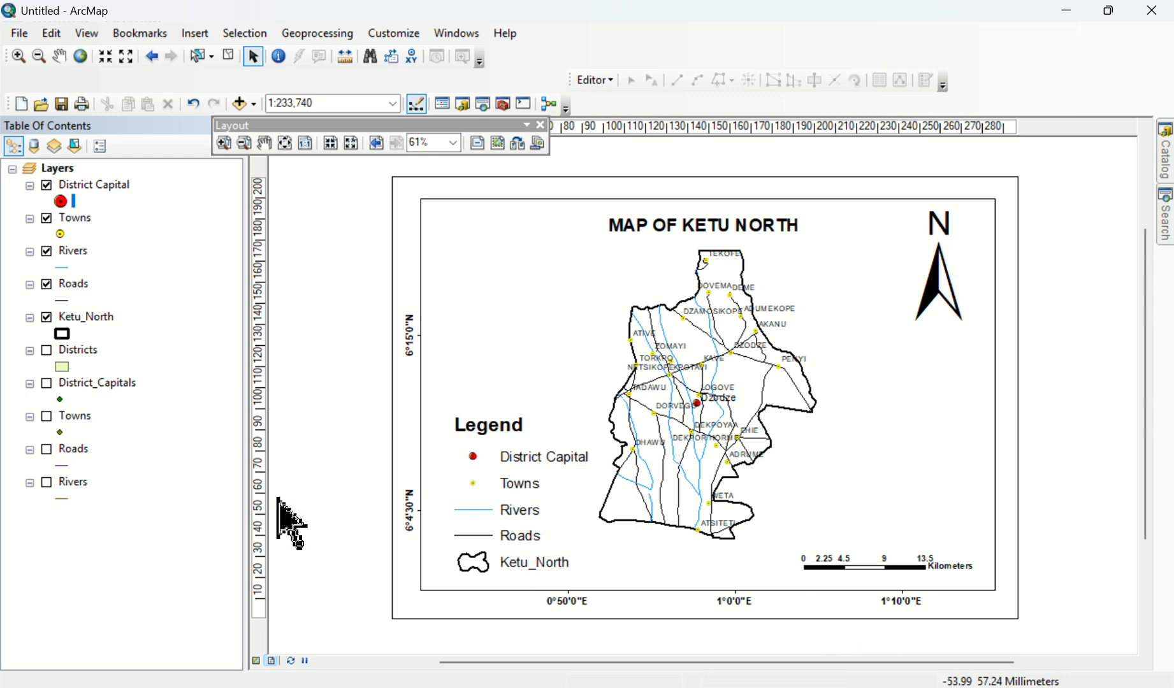
Start exporting the map layout with JPEG as the output format.
left_click(18, 33)
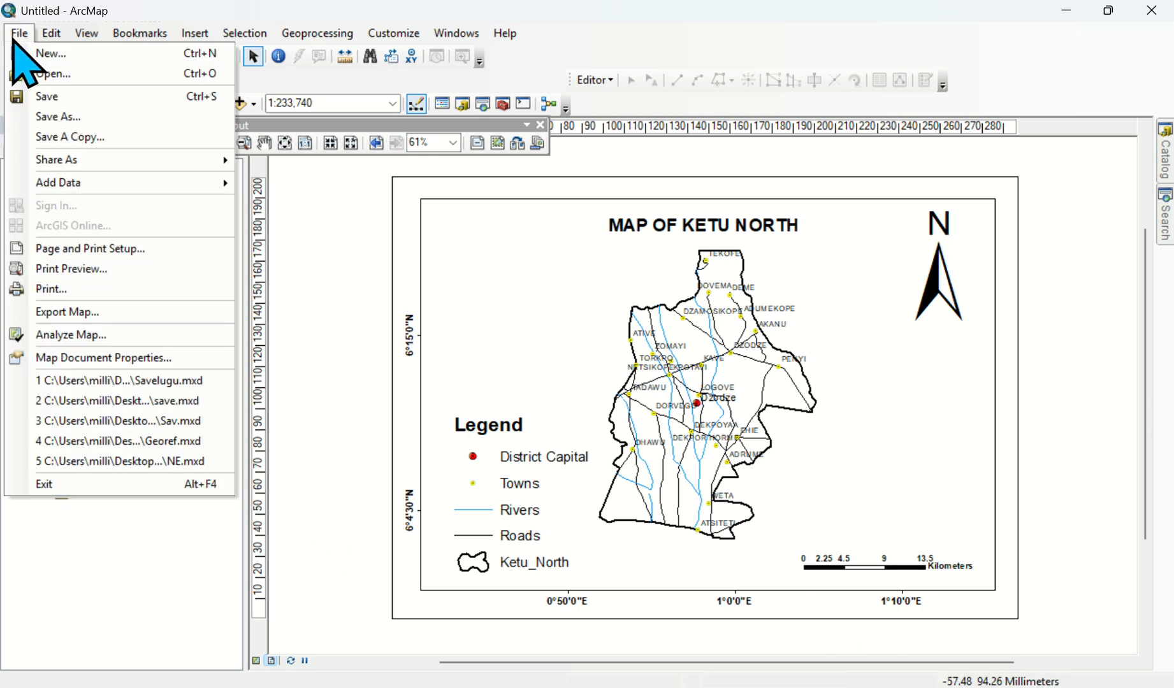
left_click(70, 312)
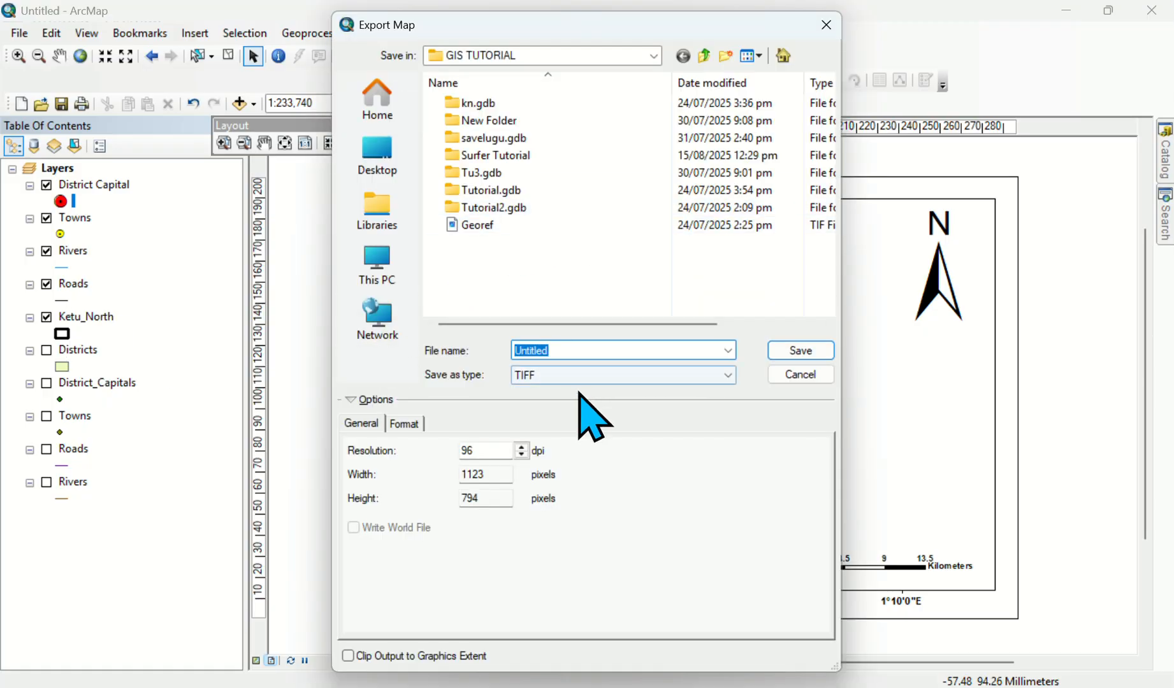
left_click(575, 376)
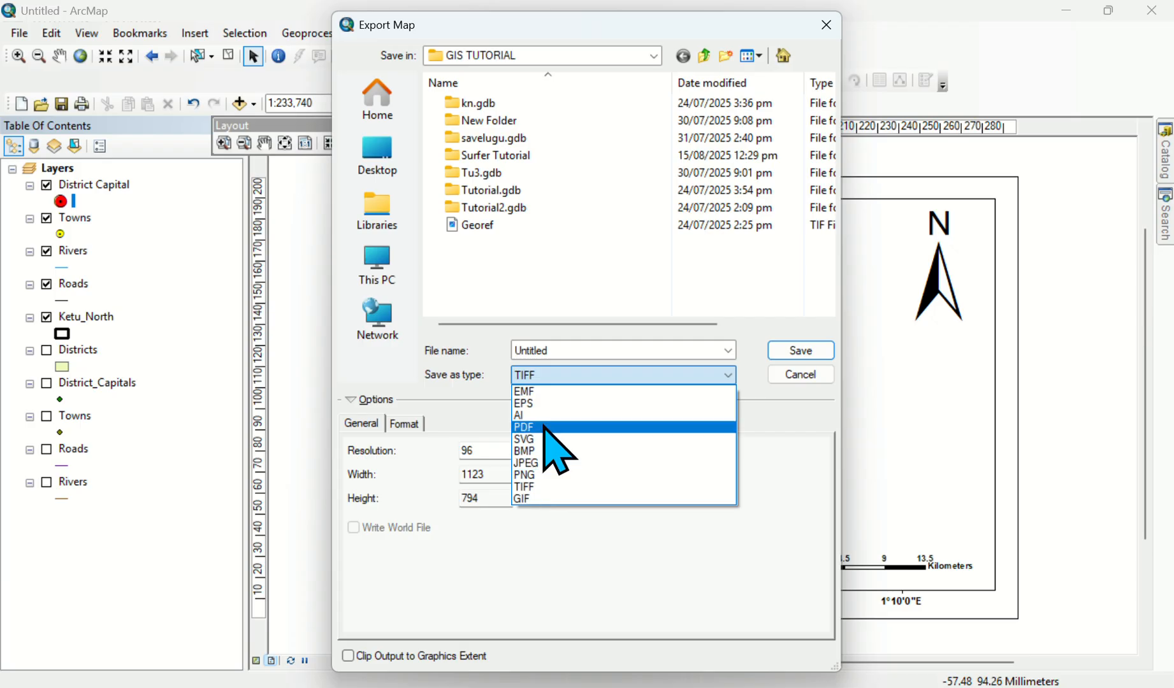
left_click(545, 464)
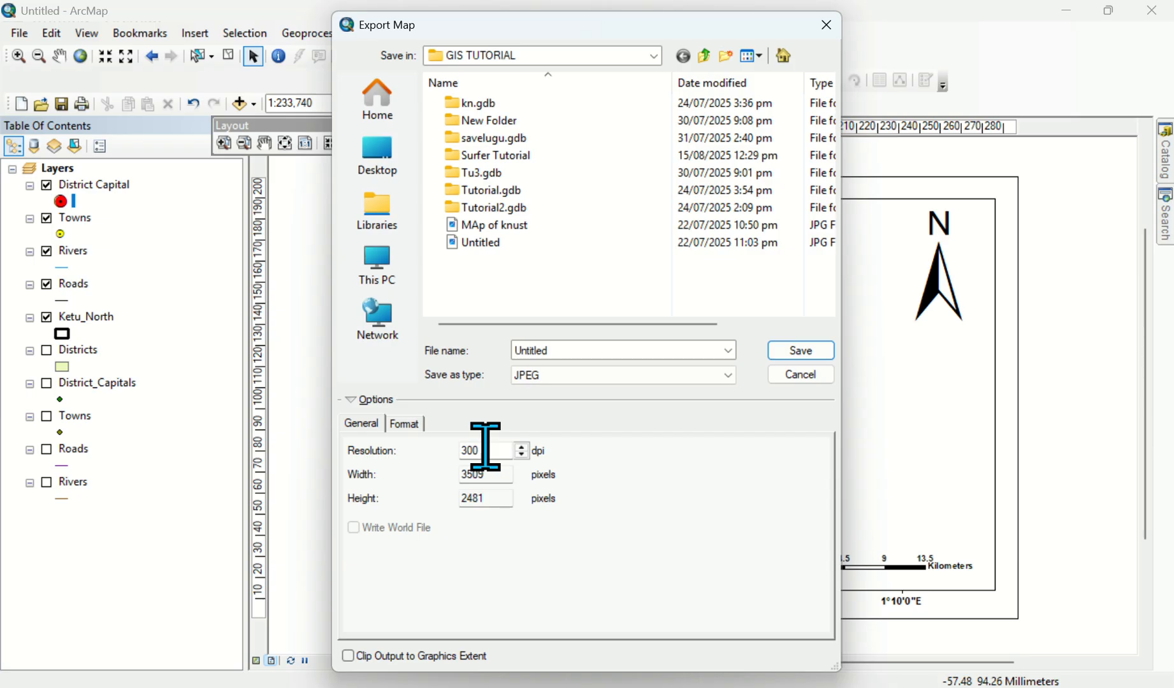
Save the exported map as KETU in the Desktop folder whose name ends in _GIS.
left_click(390, 168)
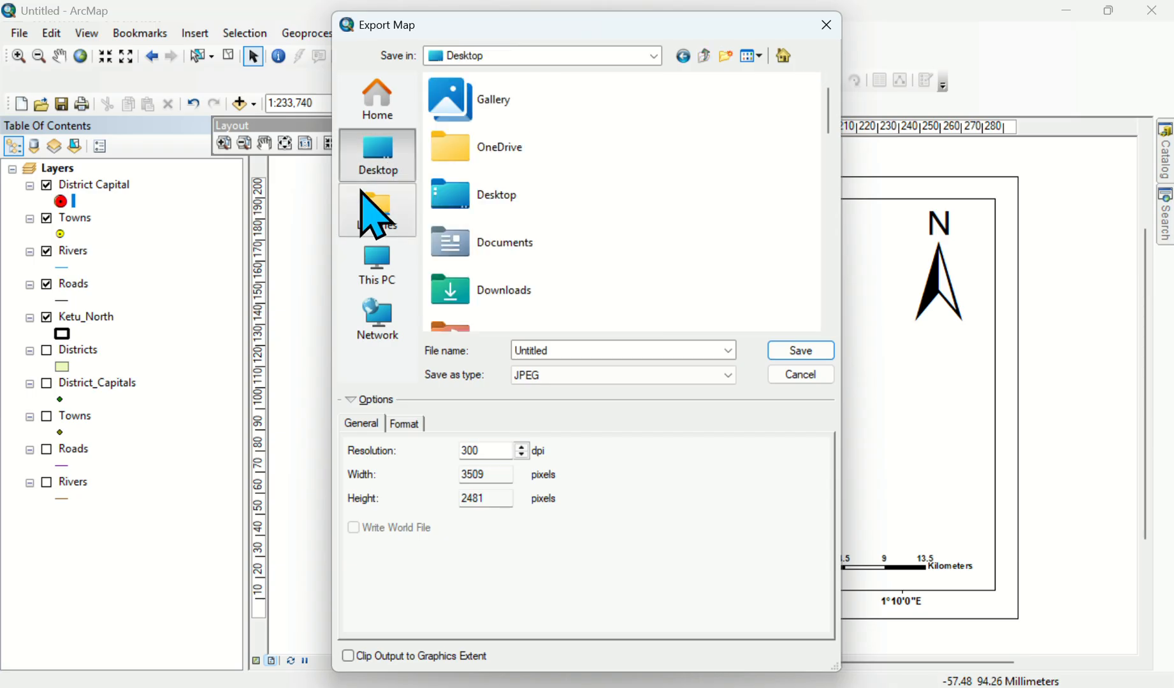
double_click(540, 203)
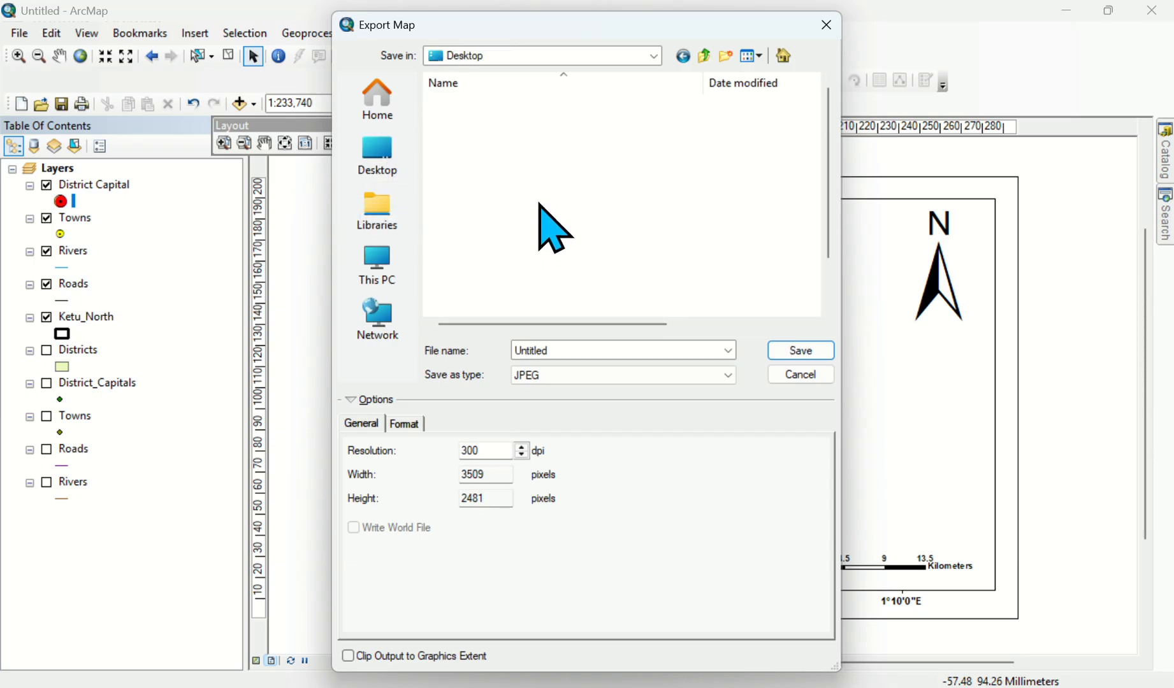
double_click(497, 172)
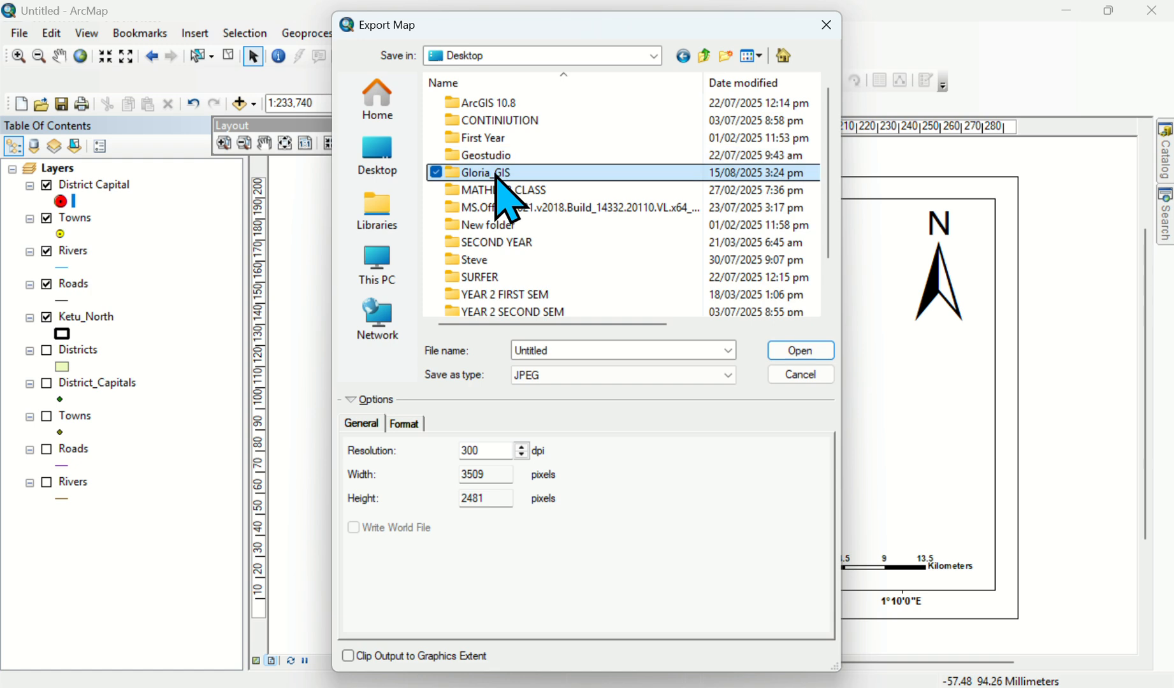
double_click(564, 349)
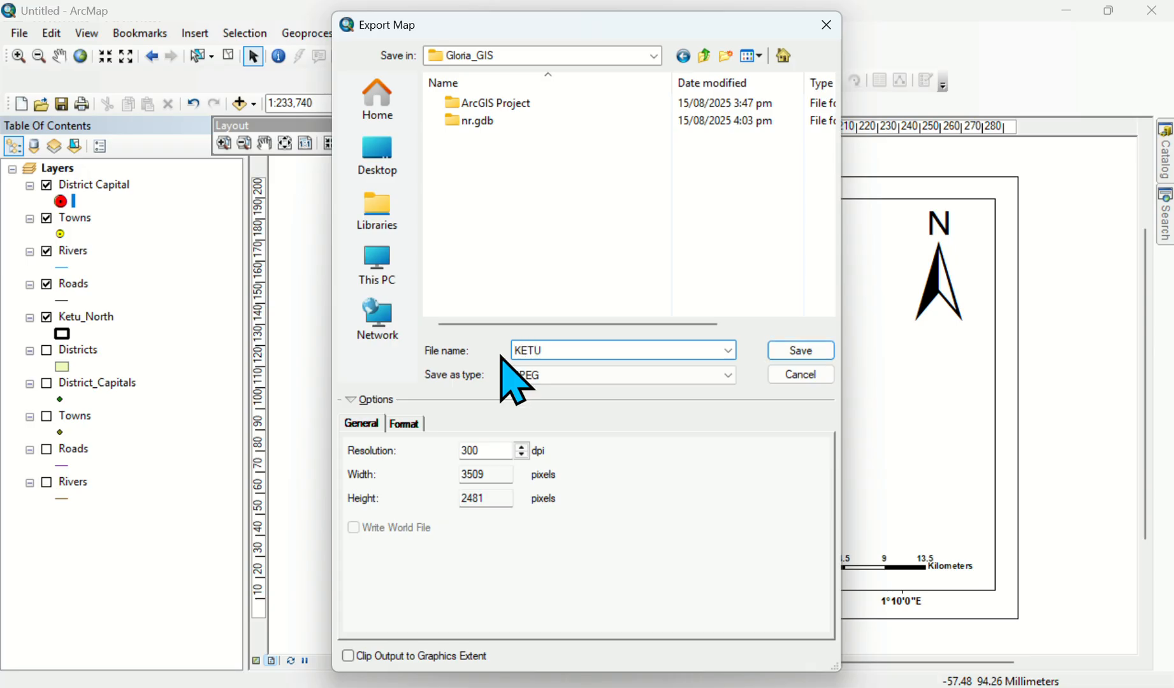
left_click(798, 352)
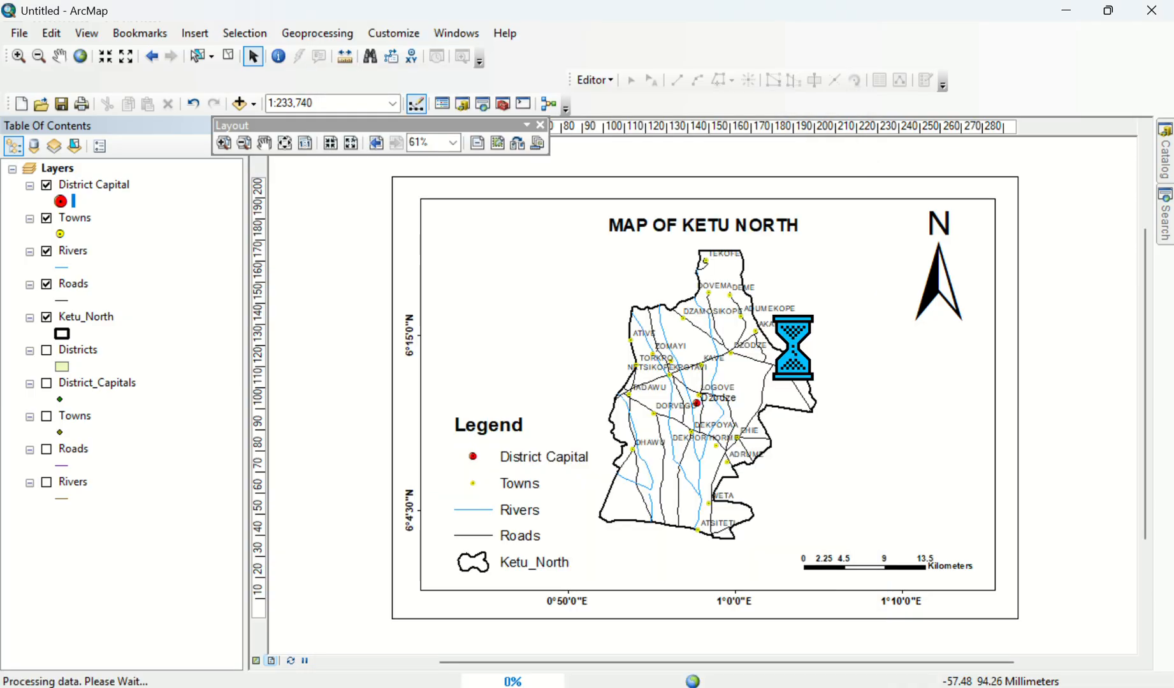